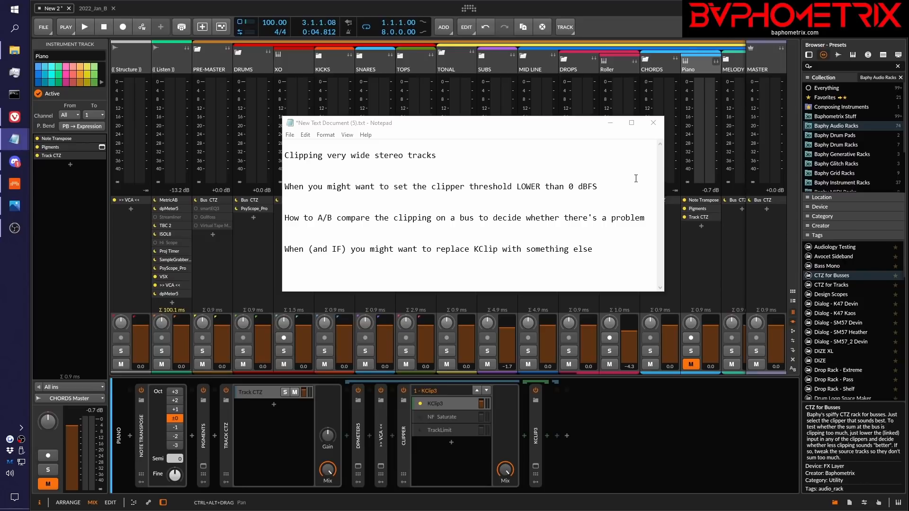
Look at the KClip 3 plug-in in the Piano track's Track CTZ chain and close its window
{"action": "left_click", "coordinate": [535, 467]}
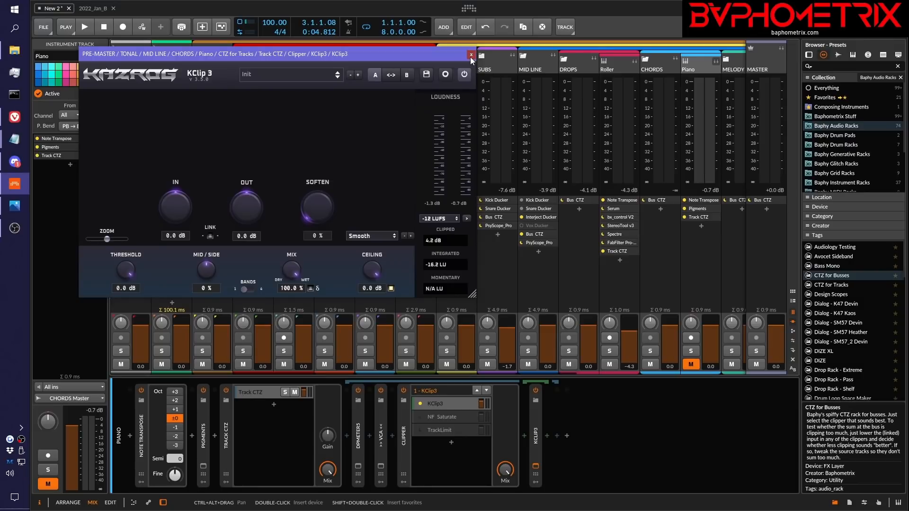
{"action": "left_click", "coordinate": [471, 56]}
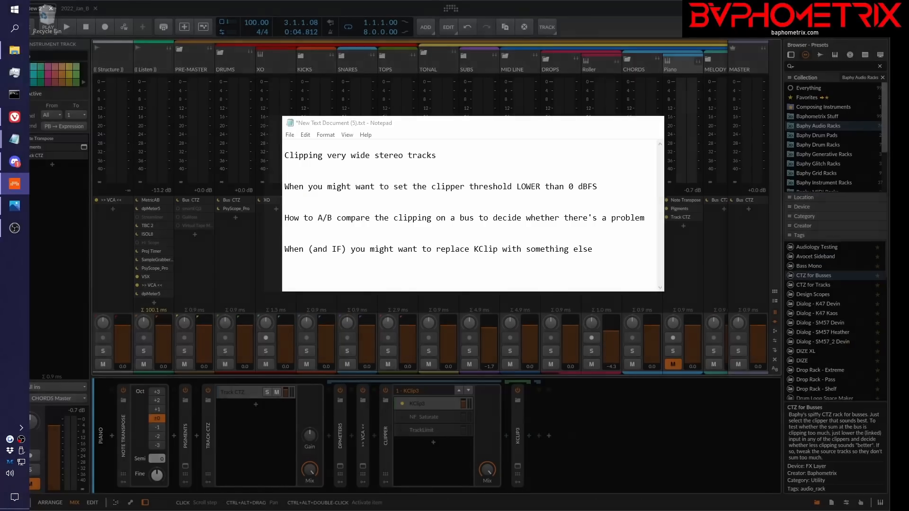
Highlight the first two topics, on wide stereo tracks and lower clipper thresholds, in the Notepad notes and minimize them
{"action": "key", "text": "alt+Tab"}
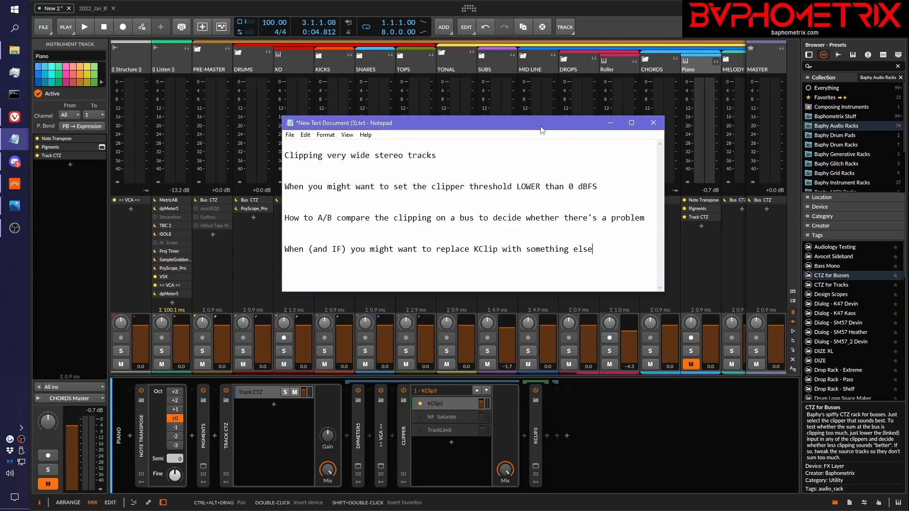
{"action": "left_click_drag", "start_coordinate": [285, 155], "coordinate": [603, 187]}
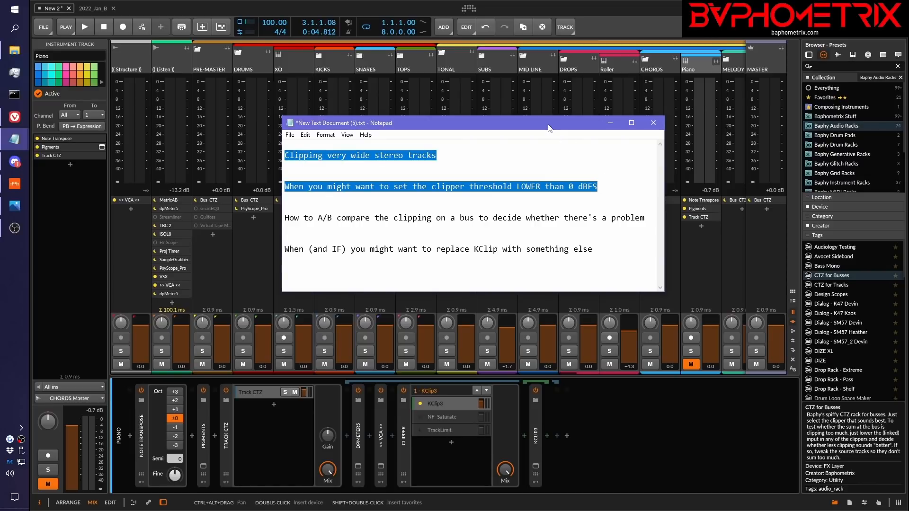
{"action": "left_click", "coordinate": [610, 123]}
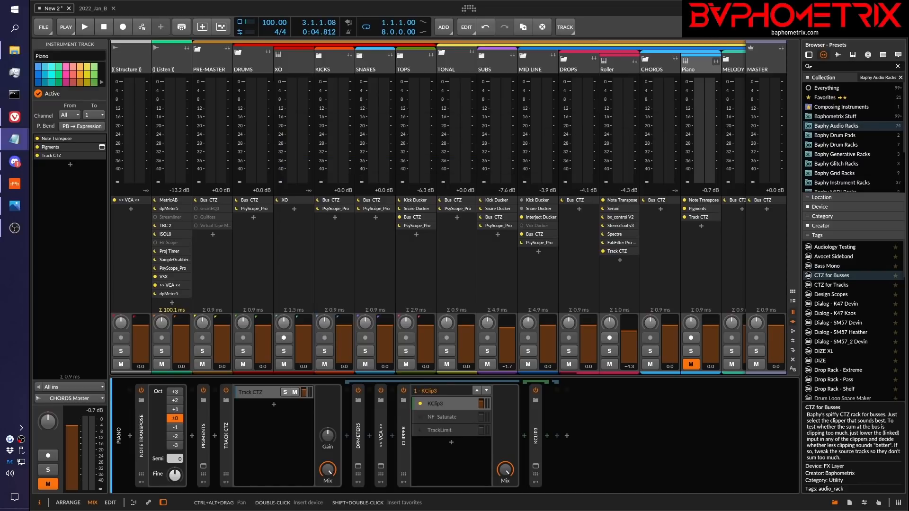
Review the viewer question in the CTZ_QuietMixes.png image in Photos and minimize it
{"action": "left_click", "coordinate": [15, 206]}
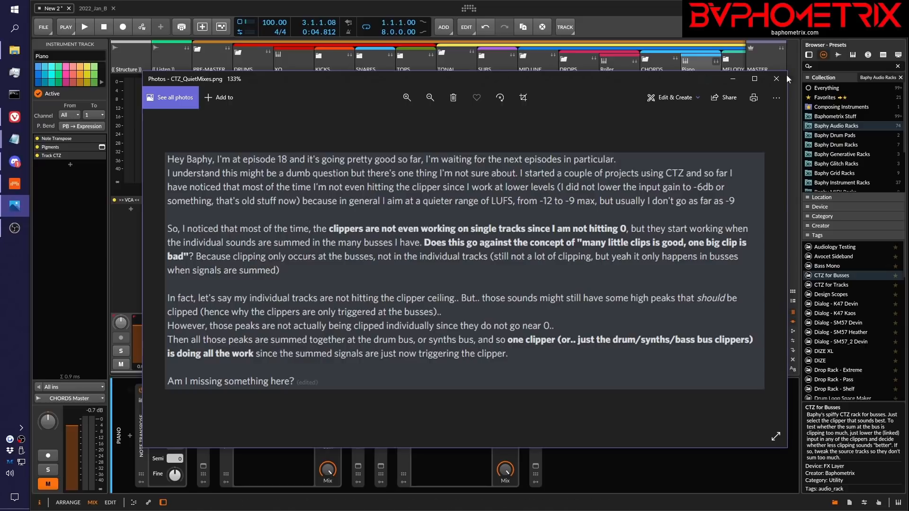
{"action": "left_click_drag", "start_coordinate": [666, 80], "coordinate": [670, 85]}
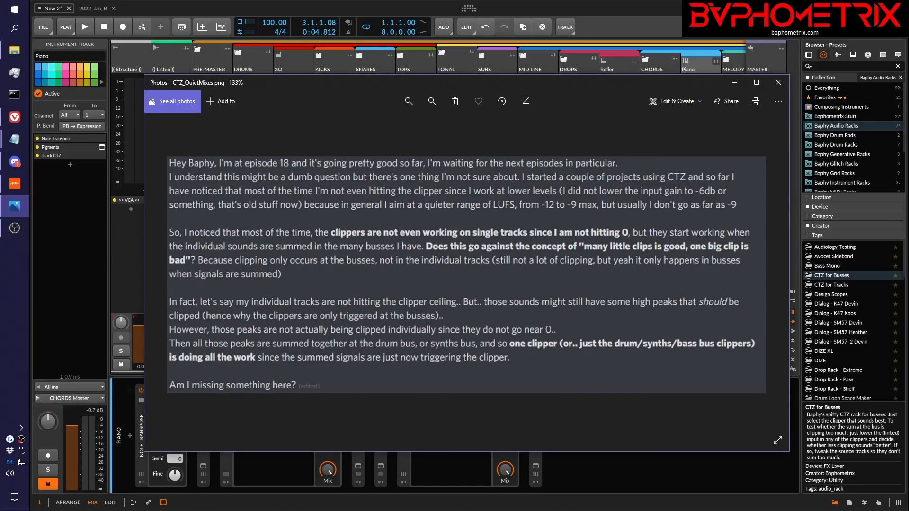
{"action": "left_click", "coordinate": [735, 83]}
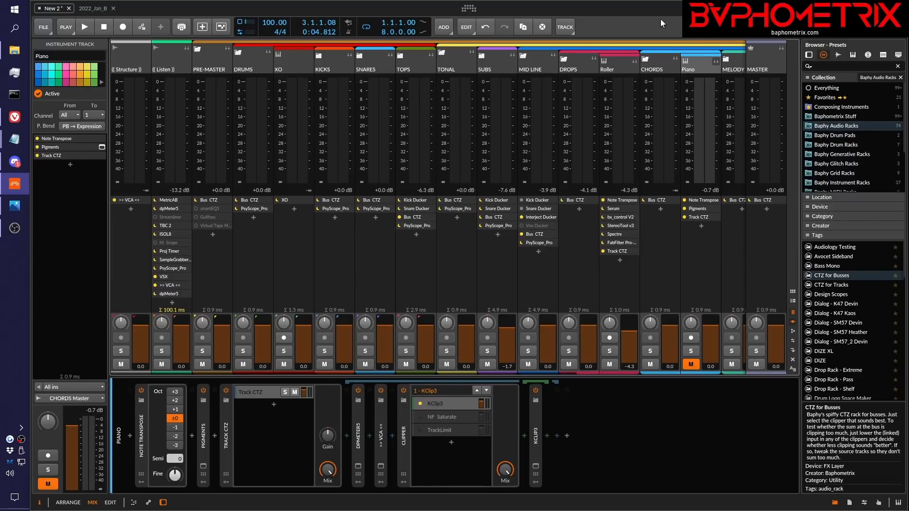
Play a few seconds of the mix with the Piano track muted, and stop playback
{"action": "key", "text": "space"}
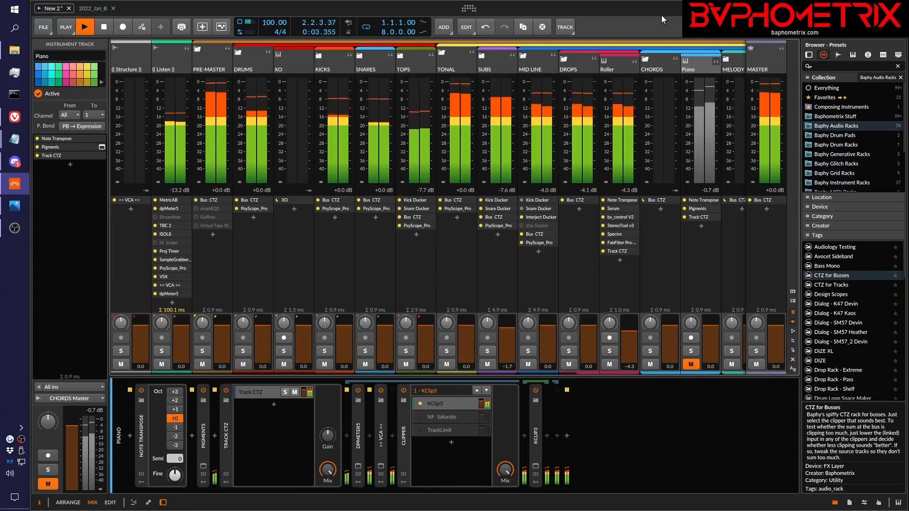
{"action": "key", "text": "space"}
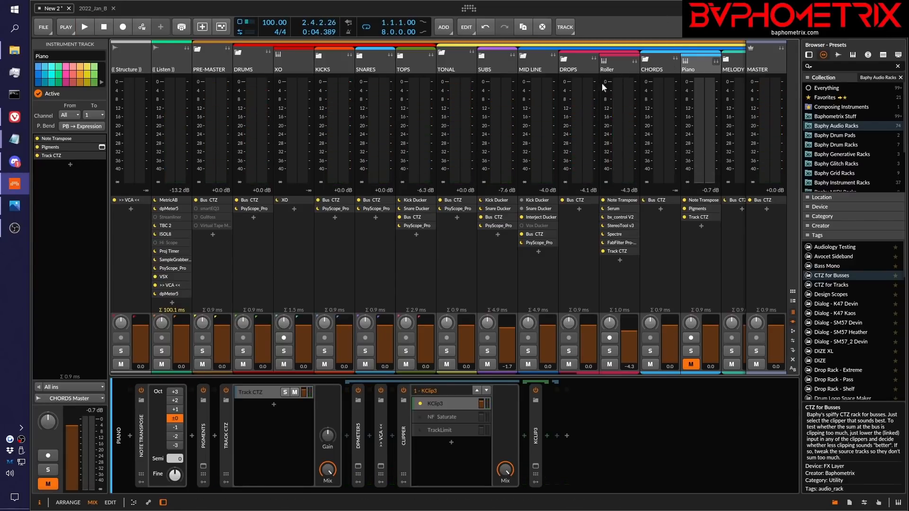
Collapse the DROPS group to hide the Roller track, keeping the CHORDS group expanded with its Piano track
{"action": "left_click", "coordinate": [620, 61]}
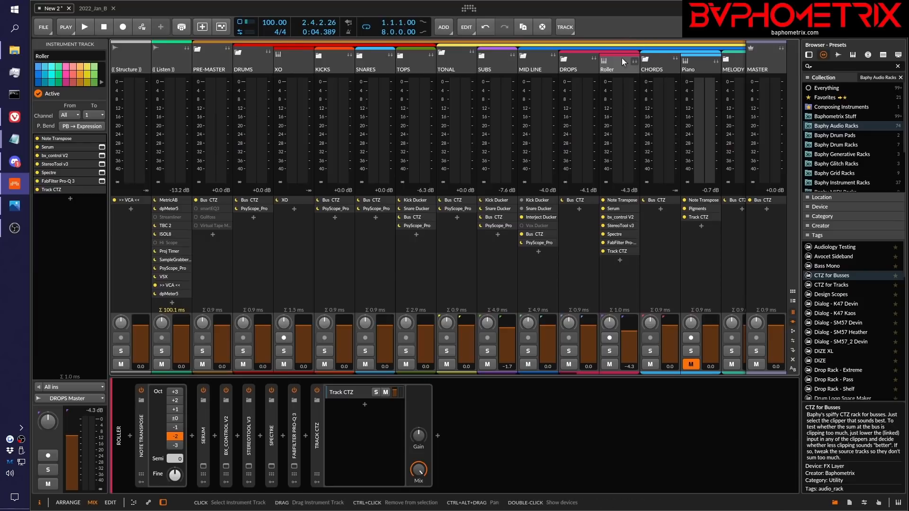
{"action": "left_click", "coordinate": [564, 59]}
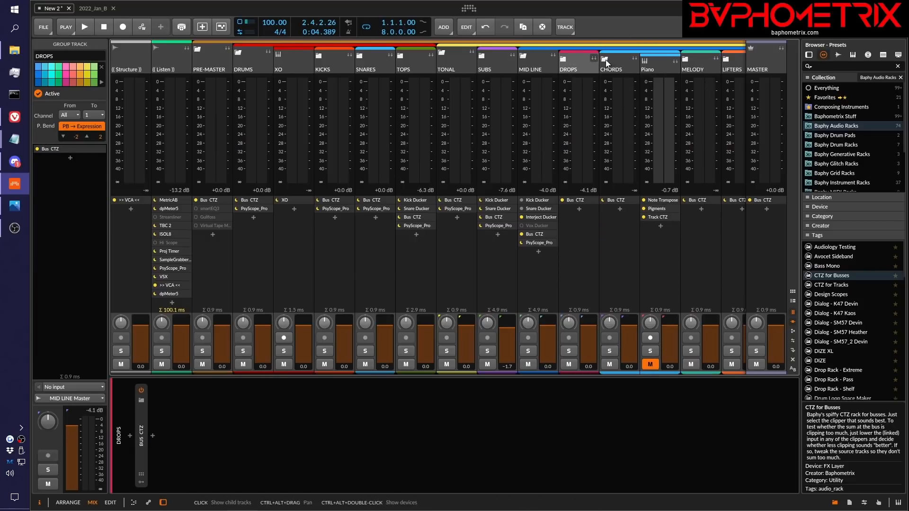
{"action": "left_click", "coordinate": [605, 60]}
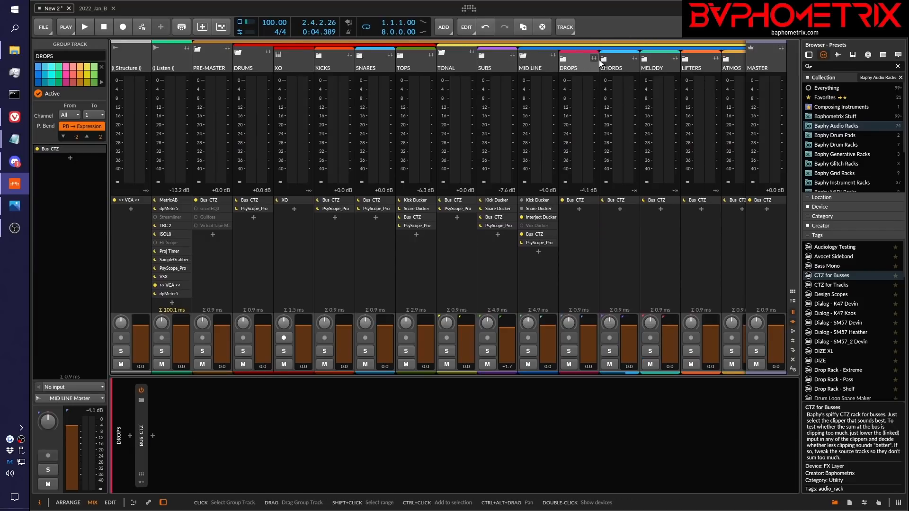
{"action": "left_click", "coordinate": [599, 60]}
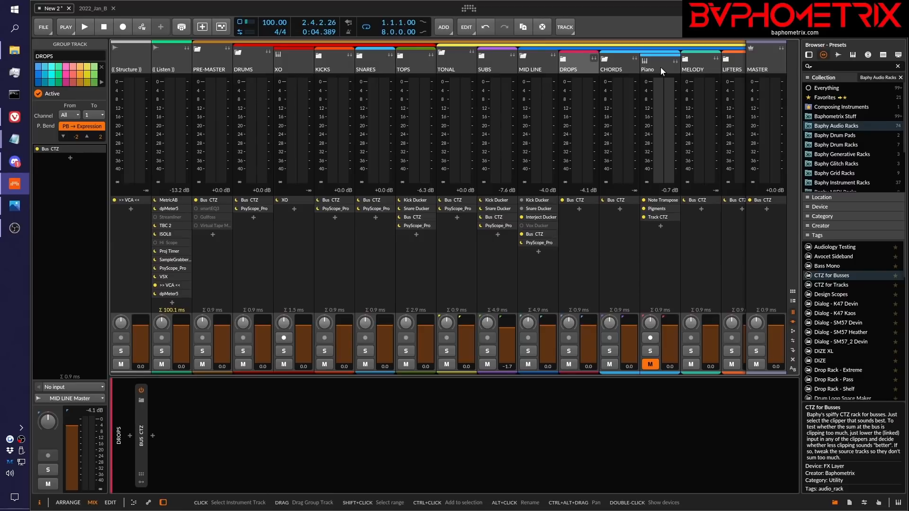
Unmute the Piano track and play the full mix to check the levels, stopping playback at the end
{"action": "left_click", "coordinate": [649, 366]}
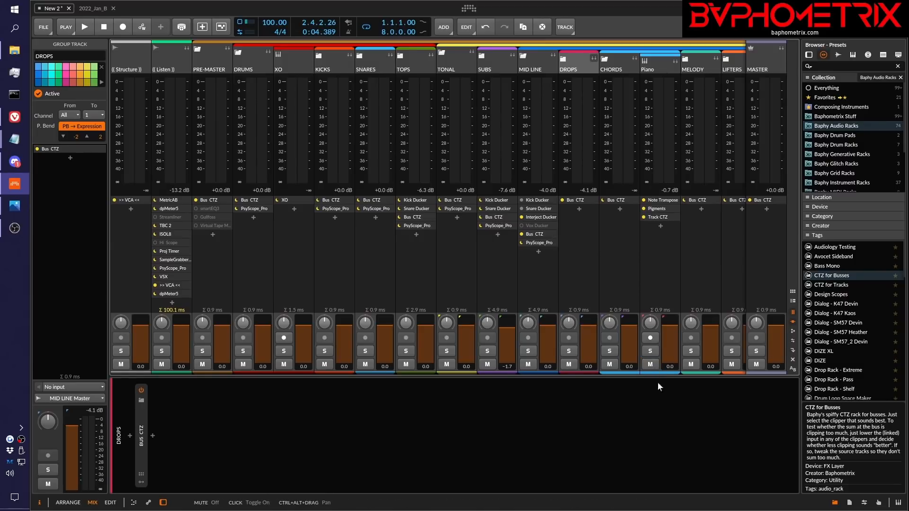
{"action": "left_click", "coordinate": [671, 414]}
{"action": "key", "text": "space"}
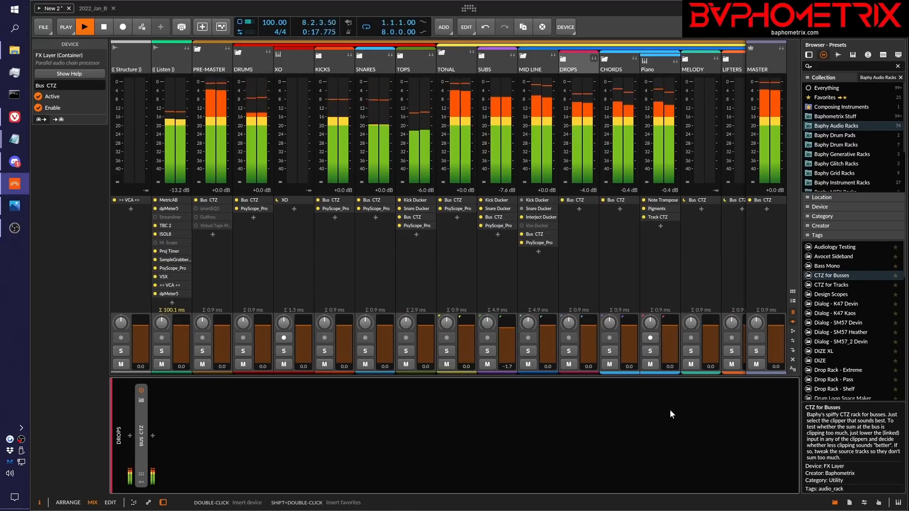
{"action": "key", "text": "space"}
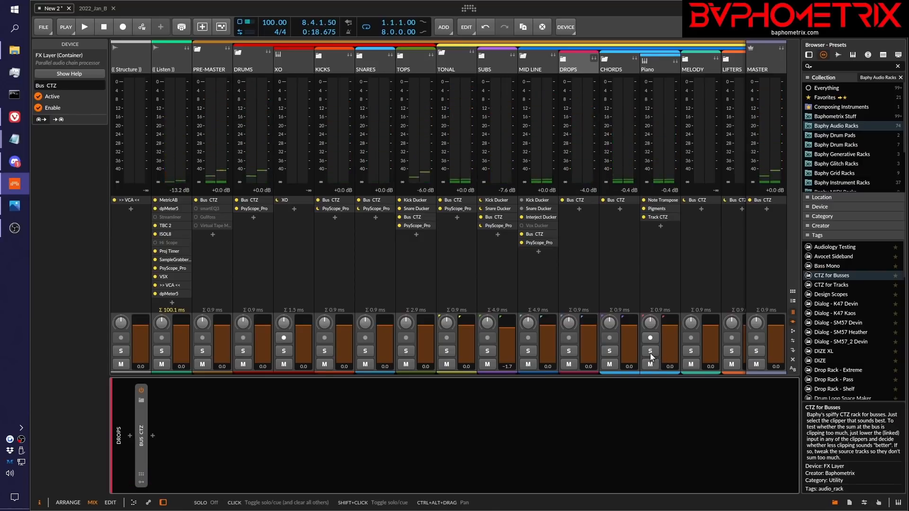
Solo the Piano track and select the Track CTZ device in its chain
{"action": "left_click", "coordinate": [651, 353]}
{"action": "left_click", "coordinate": [663, 68]}
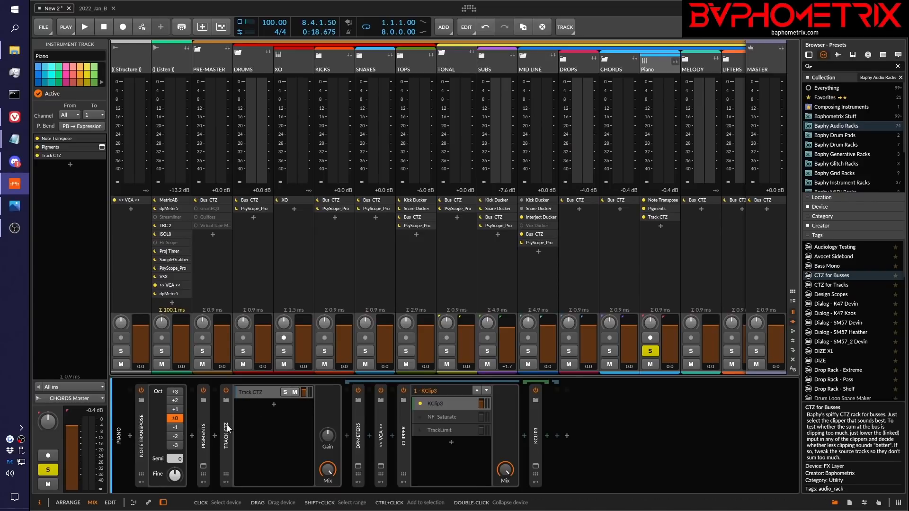
{"action": "left_click", "coordinate": [226, 438]}
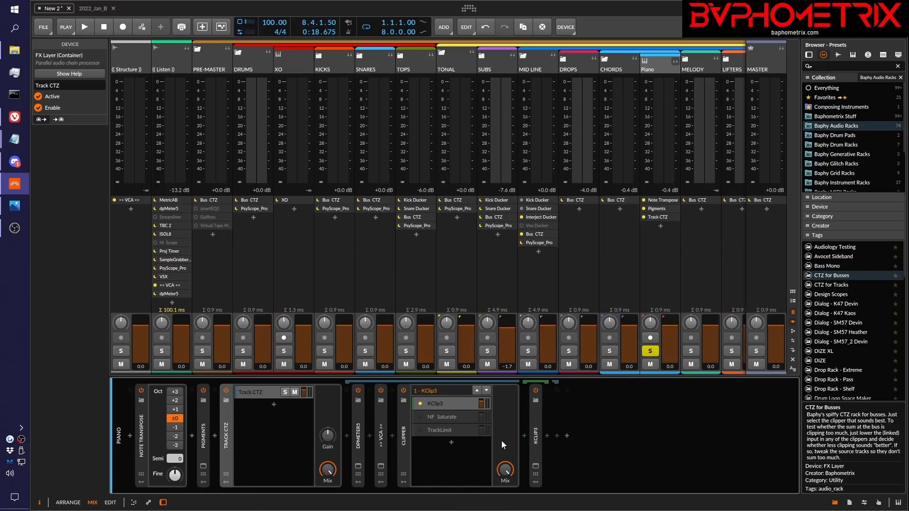
Check the Piano track's dpMeter5 readings, close the meter, and play the soloed piano for a few seconds
{"action": "left_click", "coordinate": [359, 468]}
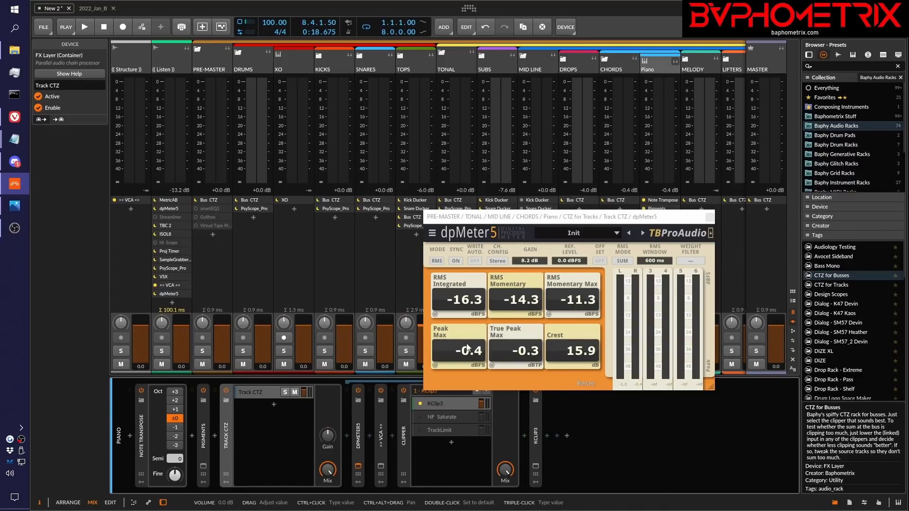
{"action": "left_click", "coordinate": [710, 219]}
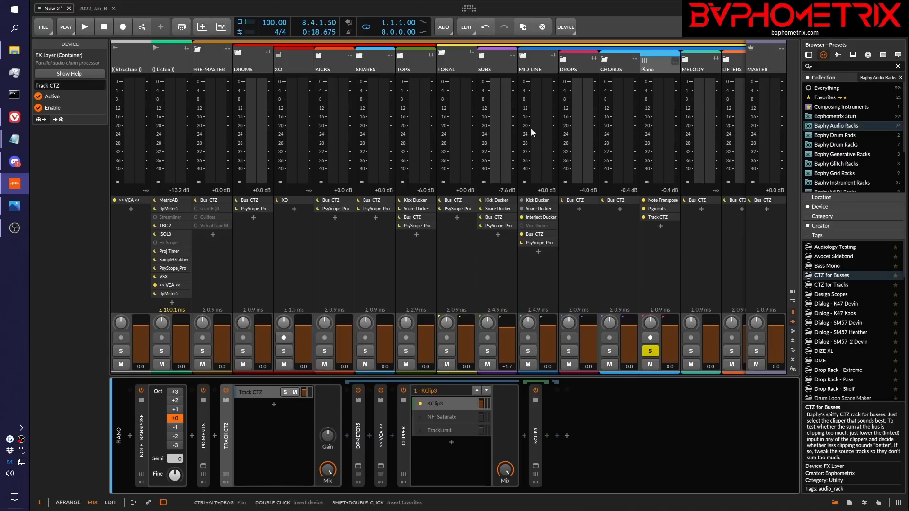
{"action": "key", "text": "space"}
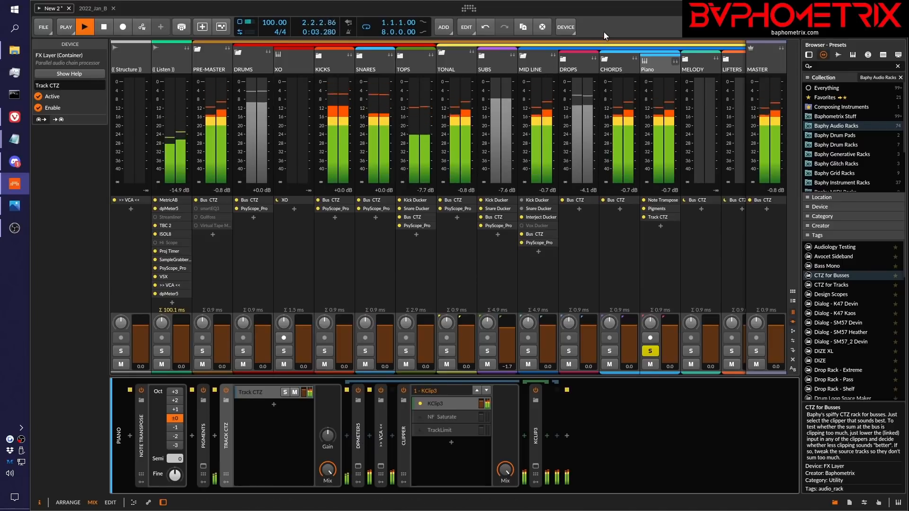
{"action": "key", "text": "space"}
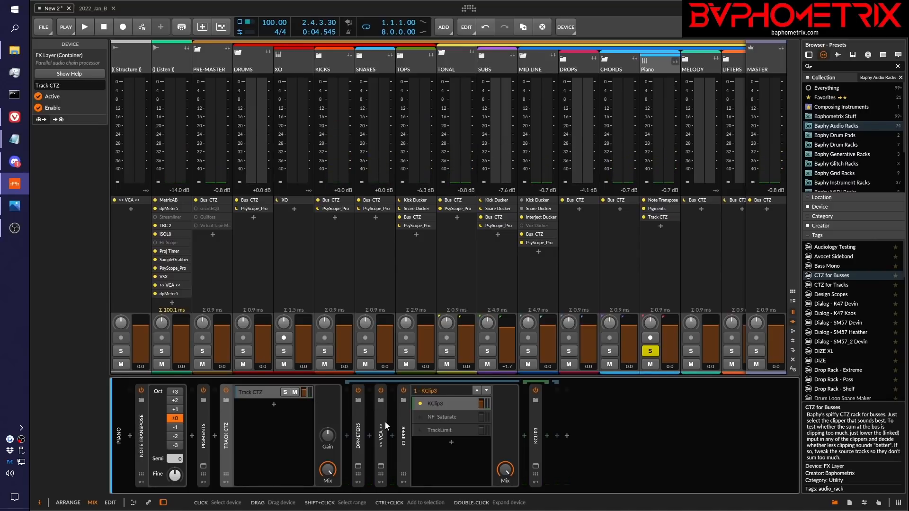
Unsolo the Piano track and play the full mix briefly
{"action": "left_click", "coordinate": [651, 351]}
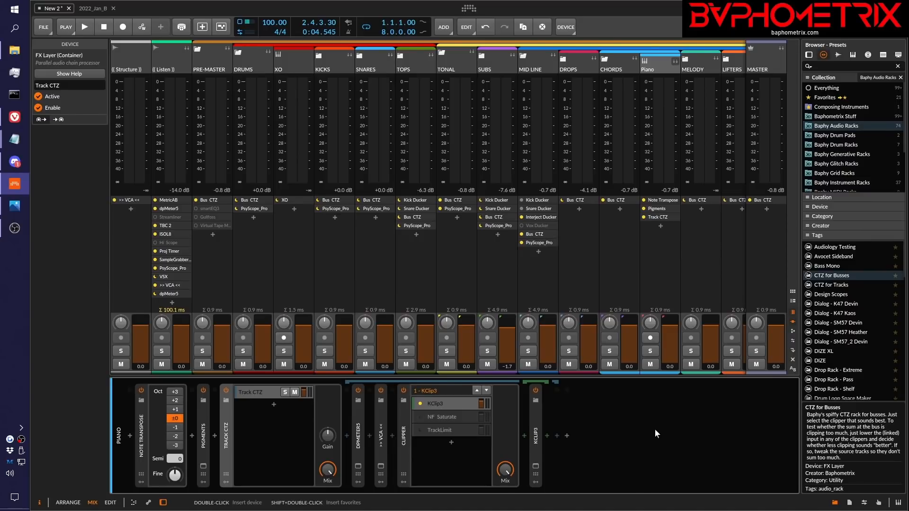
{"action": "key", "text": "space"}
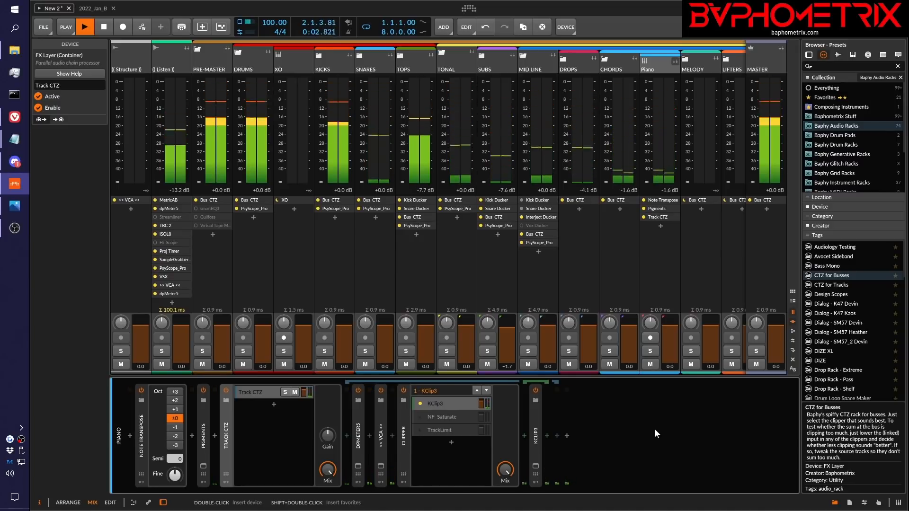
{"action": "key", "text": "space"}
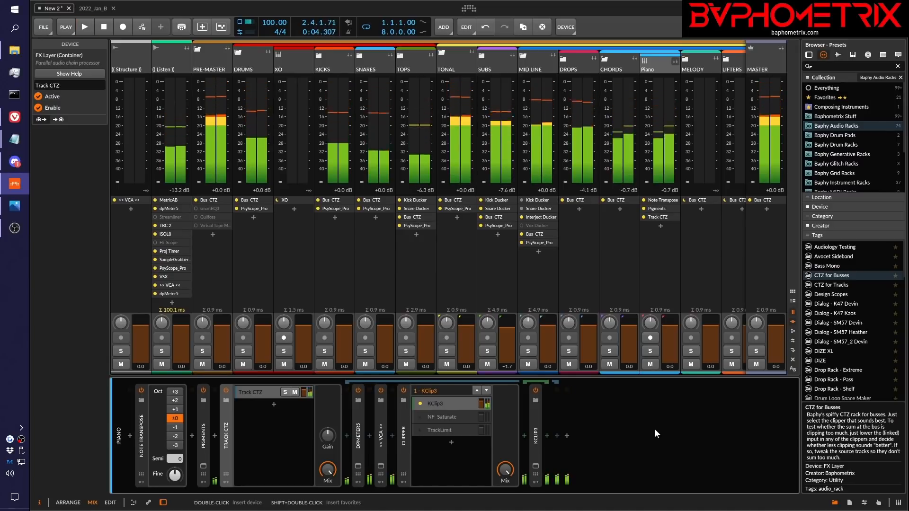
Open the Piano track's KClip 3, reset its clipped readout, and play the mix to check for clipping
{"action": "left_click", "coordinate": [536, 467]}
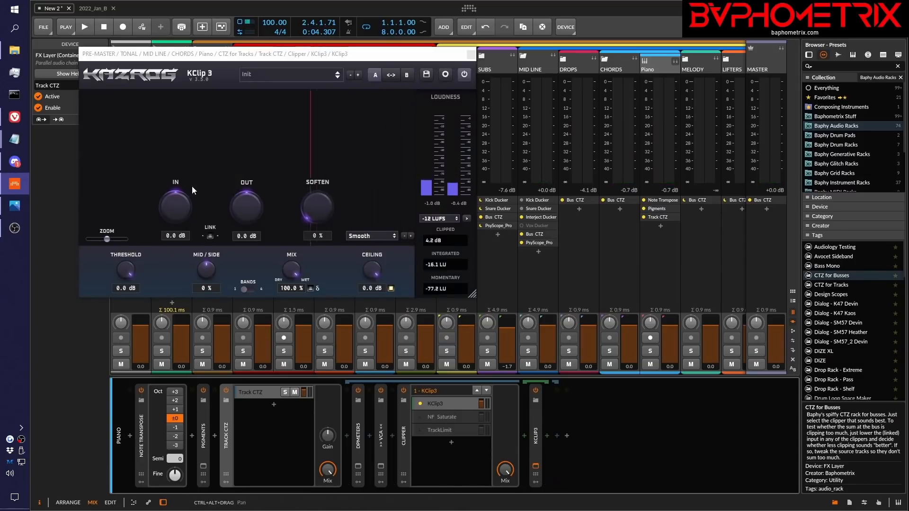
{"action": "left_click", "coordinate": [456, 240]}
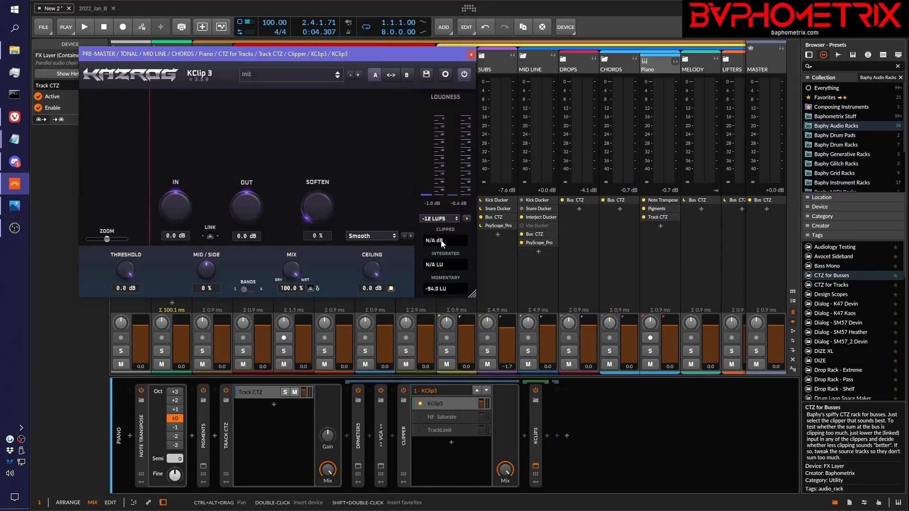
{"action": "key", "text": "space"}
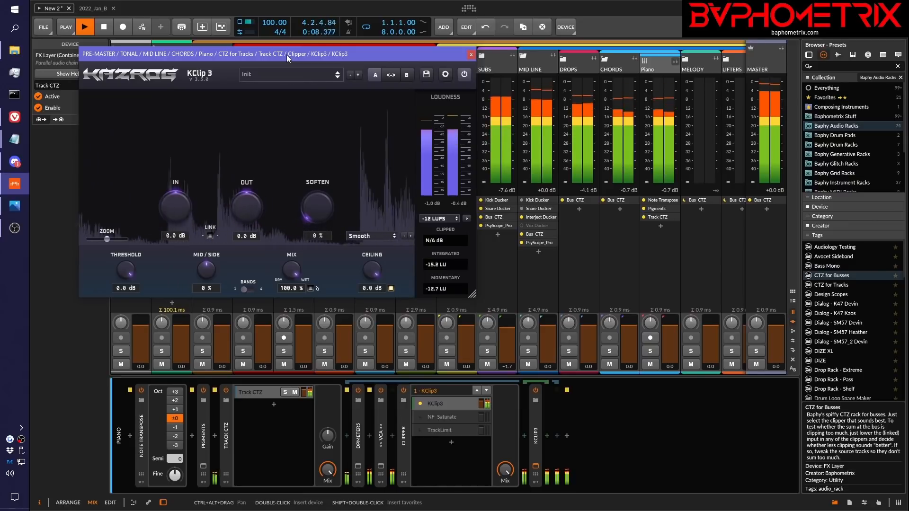
{"action": "key", "text": "space"}
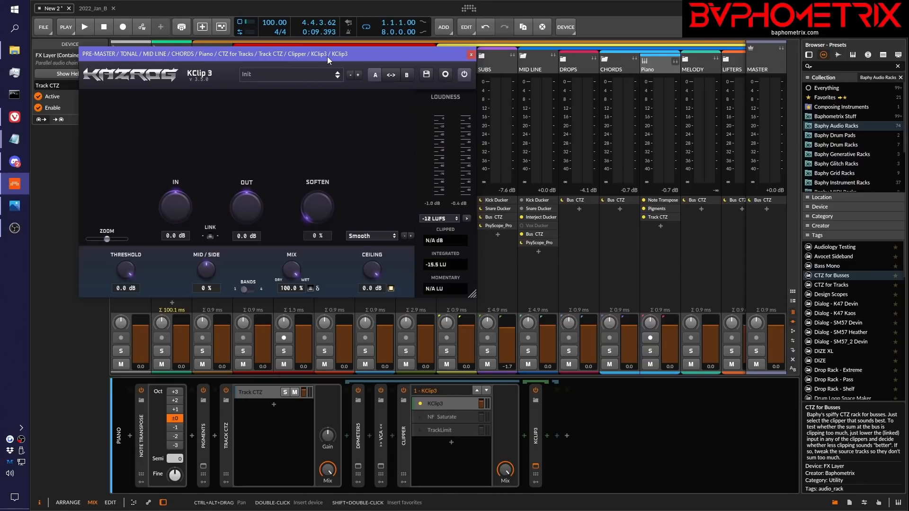
Move the KClip 3 window aside and open PsyScope_Pro from the Listen track
{"action": "left_click_drag", "start_coordinate": [329, 59], "coordinate": [543, 81]}
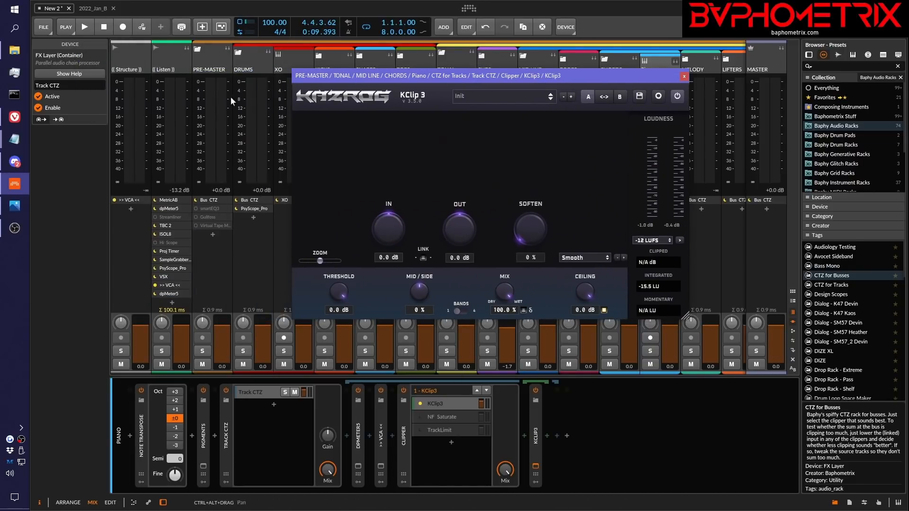
{"action": "left_click", "coordinate": [187, 268]}
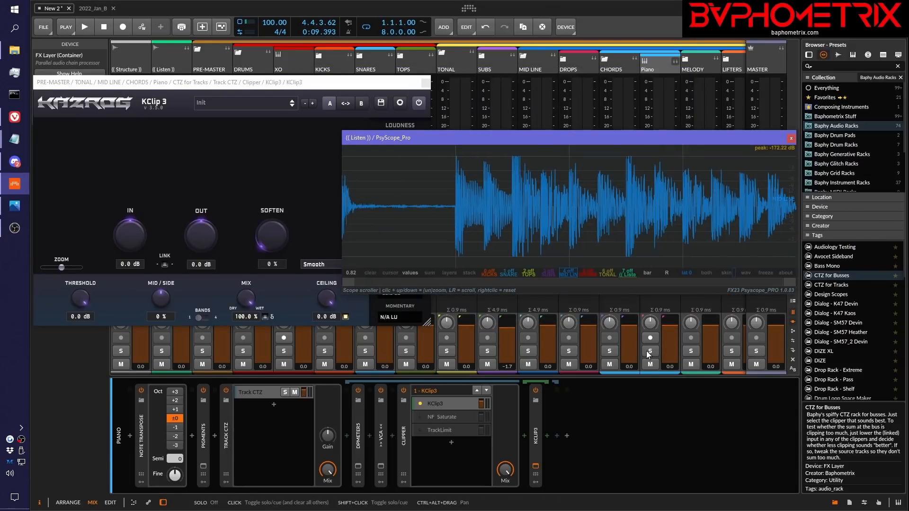
Solo the Piano track and play it to capture its waveform in PsyScope_Pro, stopping playback at the end
{"action": "left_click", "coordinate": [647, 351]}
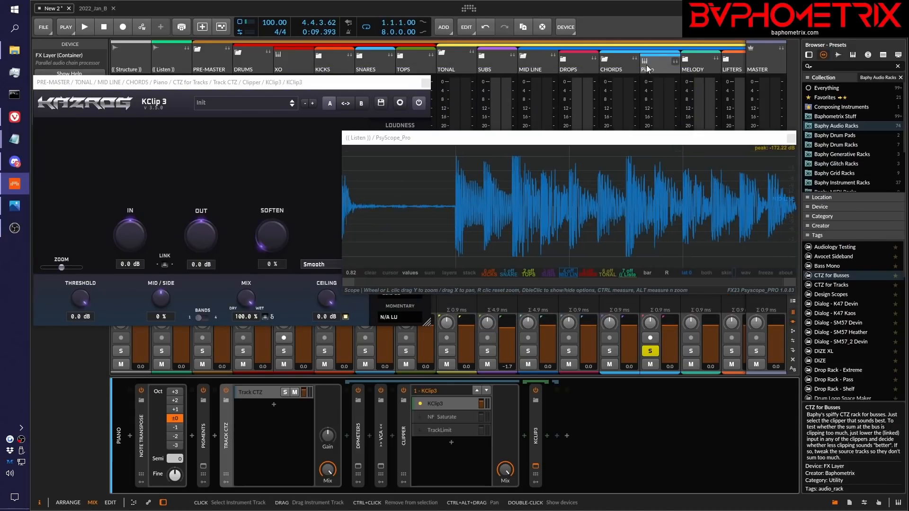
{"action": "key", "text": "space"}
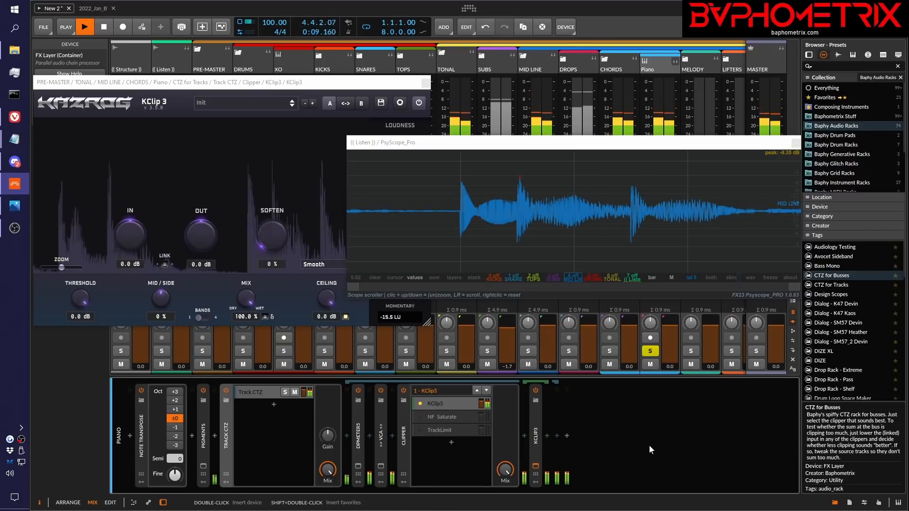
{"action": "key", "text": "space"}
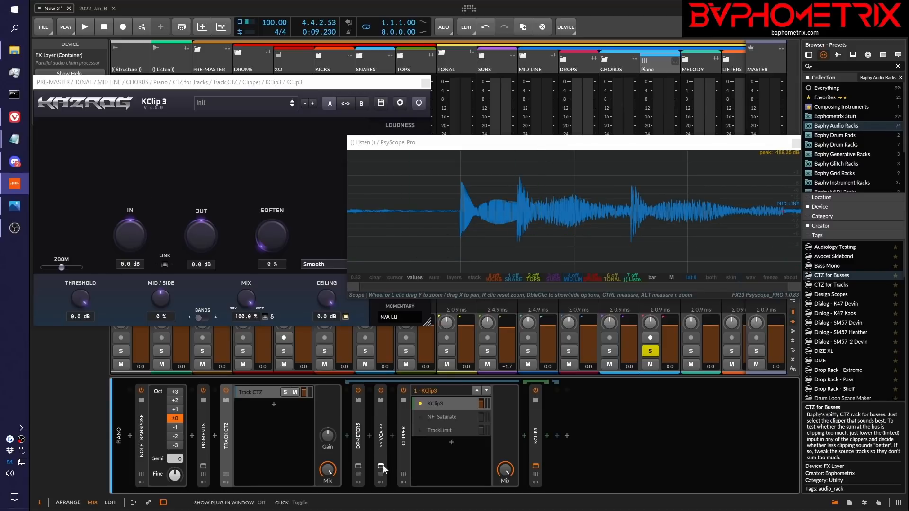
Open the Piano track's dpMeter5, move it clear of the waveform to check the peak and RMS levels, and close it
{"action": "left_click", "coordinate": [358, 466]}
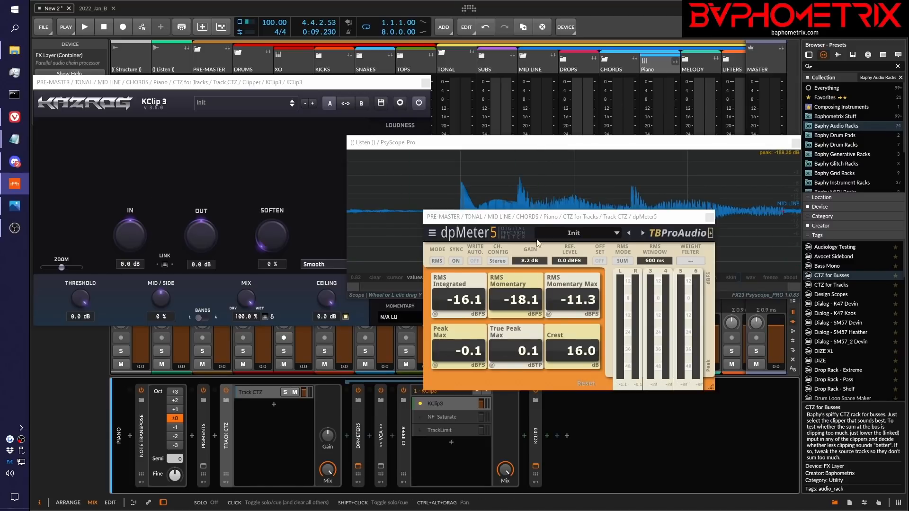
{"action": "left_click_drag", "start_coordinate": [521, 216], "coordinate": [275, 204]}
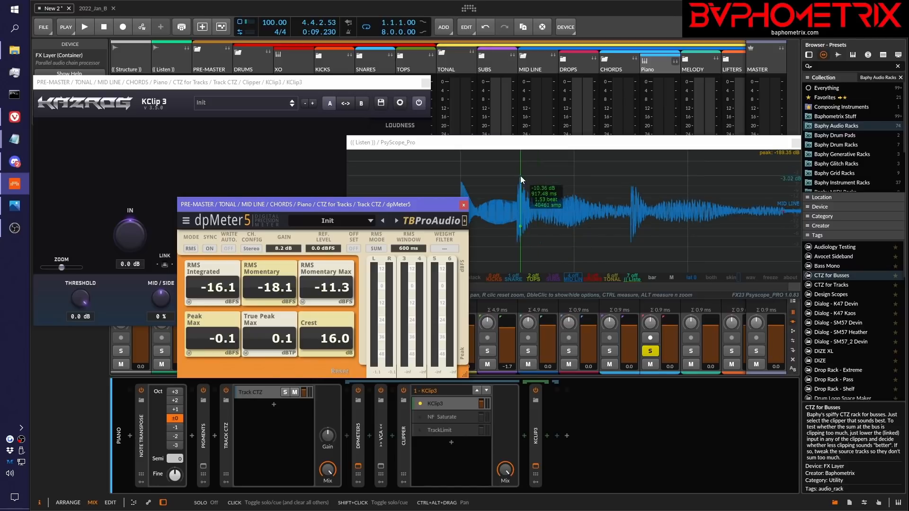
{"action": "left_click", "coordinate": [465, 206]}
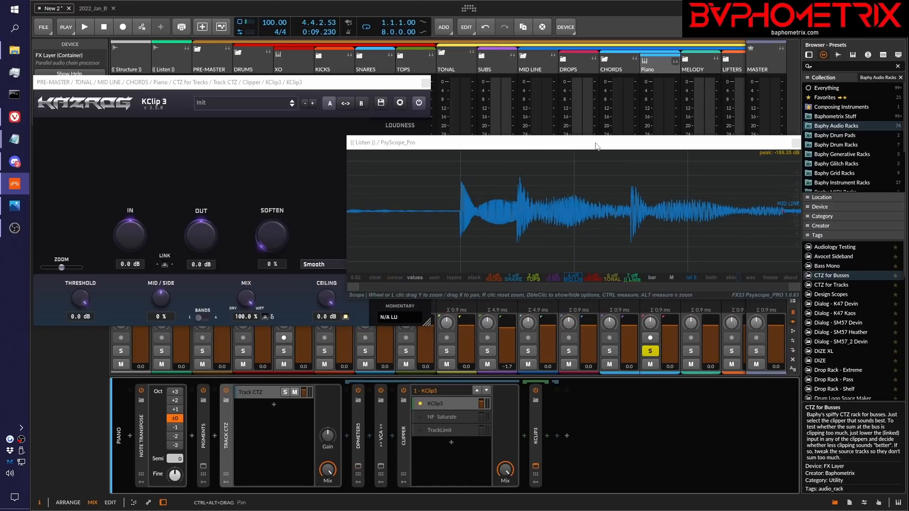
Move PsyScope_Pro aside to check the CHORDS group track's level and devices, and move the scope back over the mixer
{"action": "left_click_drag", "start_coordinate": [582, 145], "coordinate": [541, 145]}
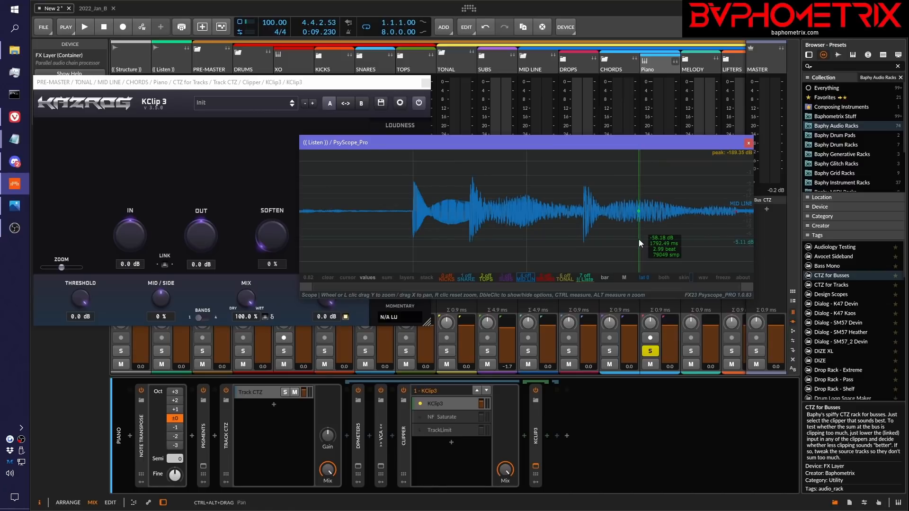
{"action": "left_click_drag", "start_coordinate": [612, 143], "coordinate": [406, 115]}
{"action": "left_click", "coordinate": [616, 69]}
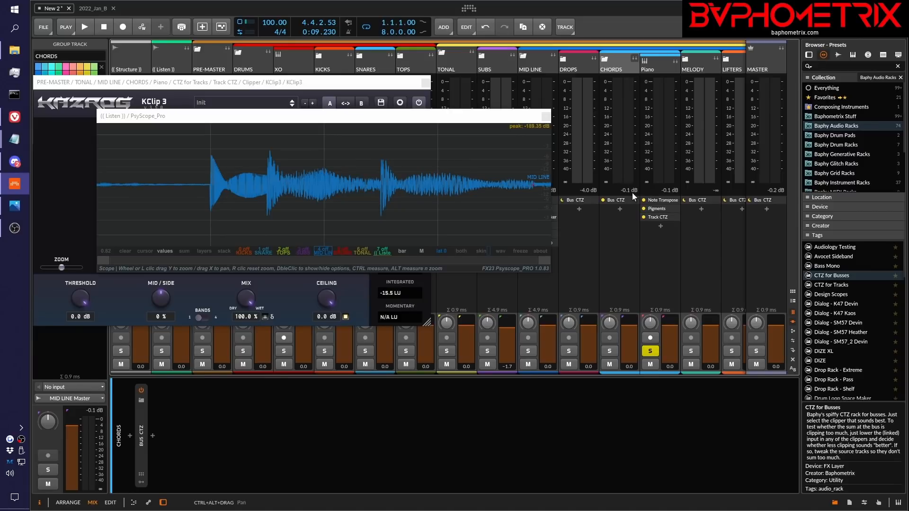
{"action": "left_click", "coordinate": [418, 115]}
{"action": "left_click_drag", "start_coordinate": [418, 116], "coordinate": [631, 145]}
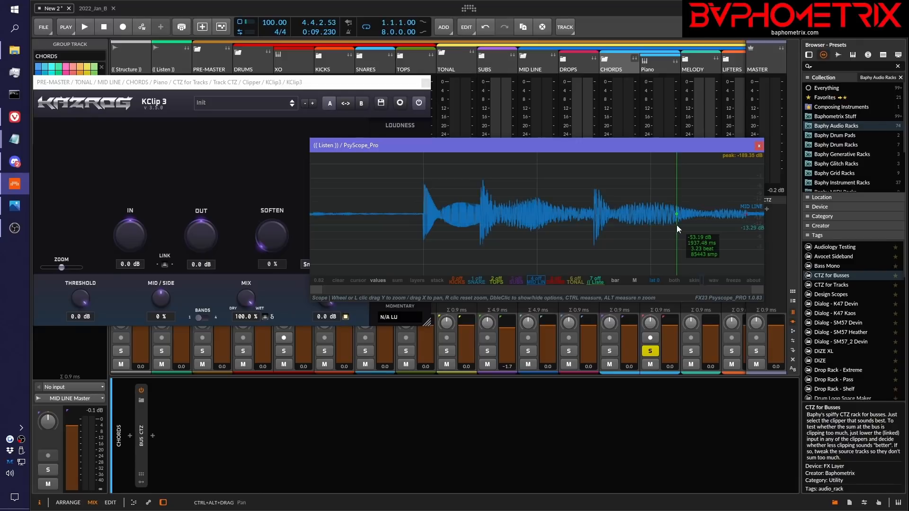
{"action": "mouse_move", "coordinate": [593, 147]}
{"action": "left_mouse_down"}
{"action": "mouse_move", "coordinate": [601, 143]}
{"action": "mouse_move", "coordinate": [575, 144]}
{"action": "left_mouse_up"}
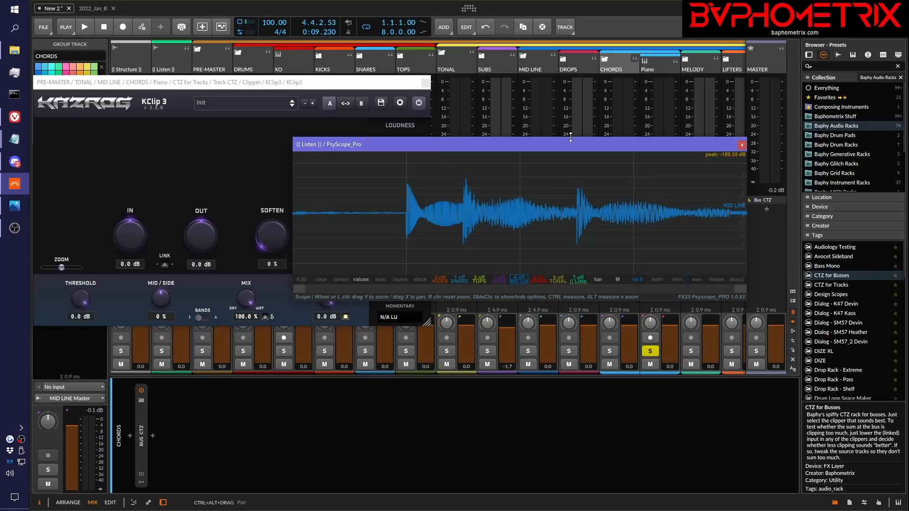
Compare the left and right channels in PsyScope_Pro with the L+R view, and return to the mid (M) view
{"action": "left_click", "coordinate": [615, 283]}
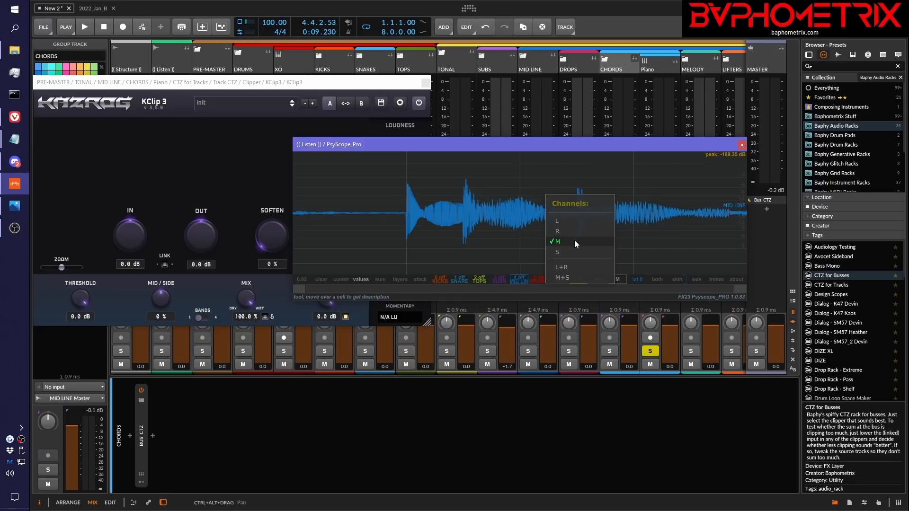
{"action": "left_click", "coordinate": [572, 268]}
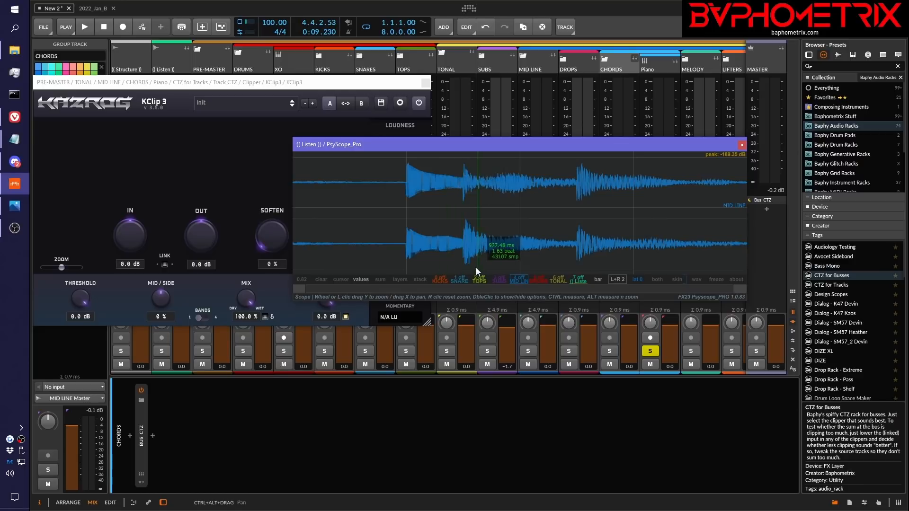
{"action": "left_click", "coordinate": [609, 280]}
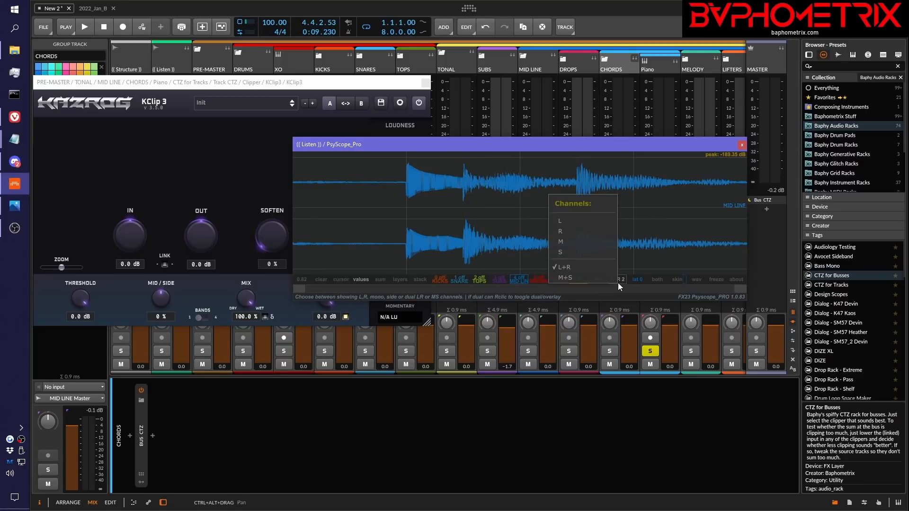
{"action": "left_click", "coordinate": [572, 277]}
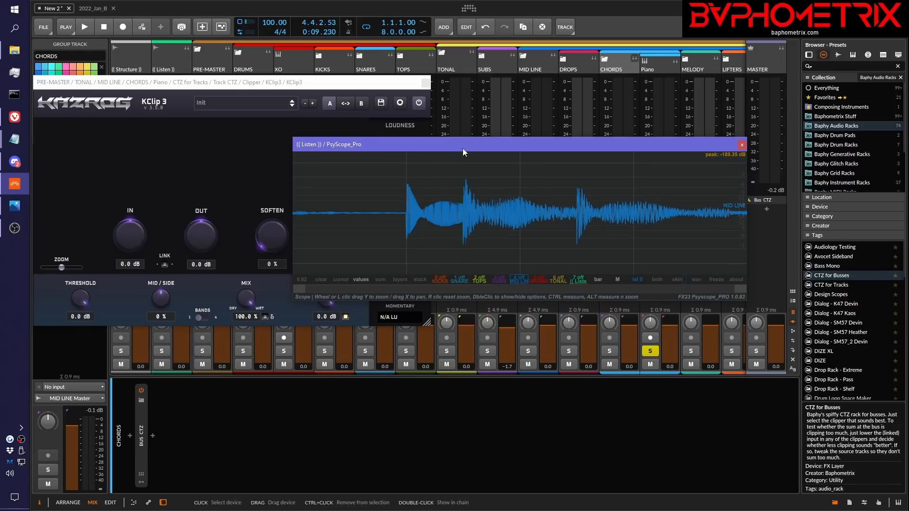
Switch PsyScope_Pro to the side (S) channel, play the soloed Piano to examine it, and return to the mid (M) view
{"action": "left_click", "coordinate": [615, 280]}
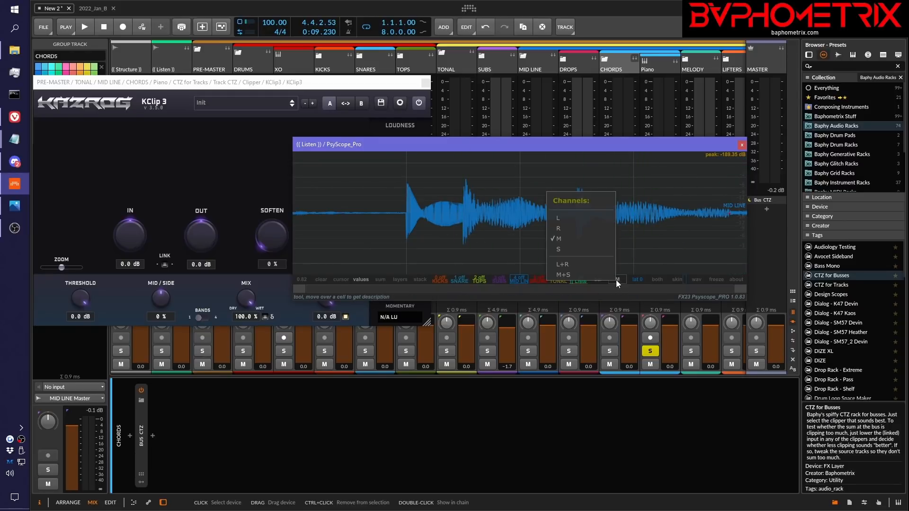
{"action": "left_click", "coordinate": [564, 251]}
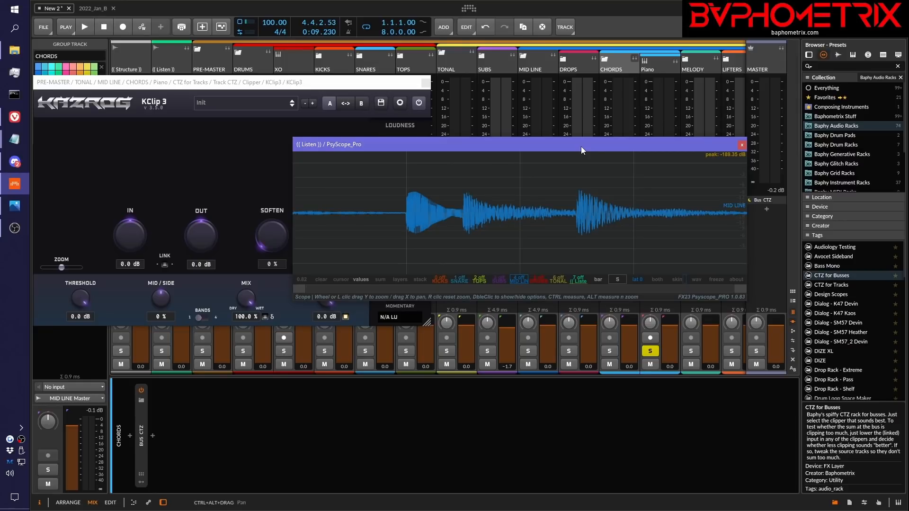
{"action": "key", "text": "space"}
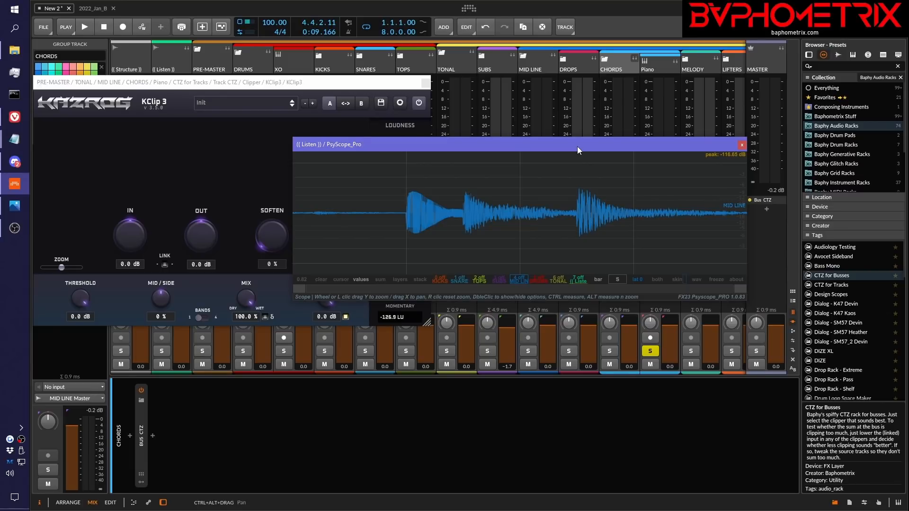
{"action": "left_click", "coordinate": [621, 280]}
{"action": "left_click", "coordinate": [570, 240]}
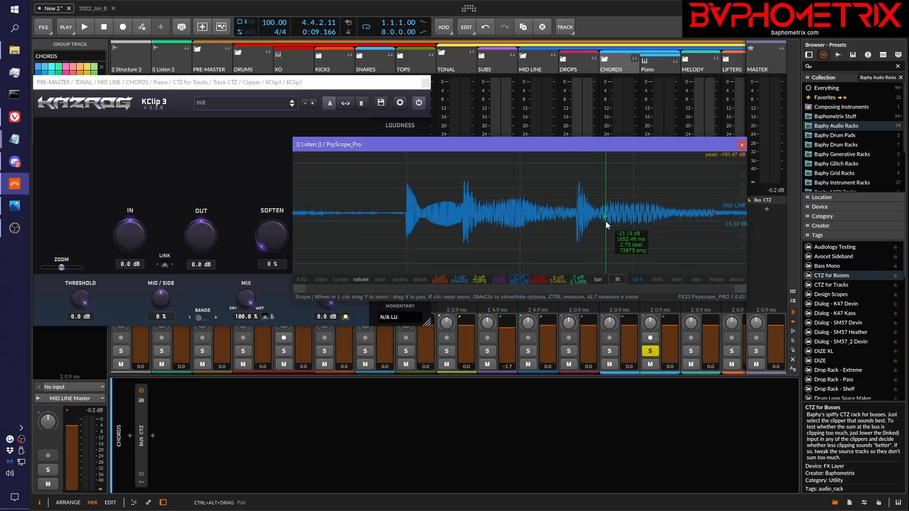
Switch PsyScope_Pro to the left (L) channel and play the soloed Piano to examine its peaks
{"action": "left_click", "coordinate": [618, 280]}
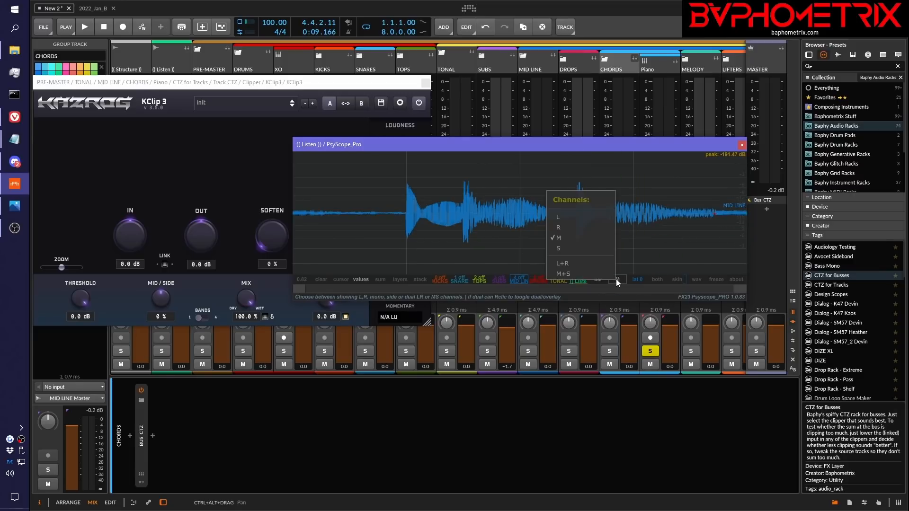
{"action": "left_click", "coordinate": [563, 216]}
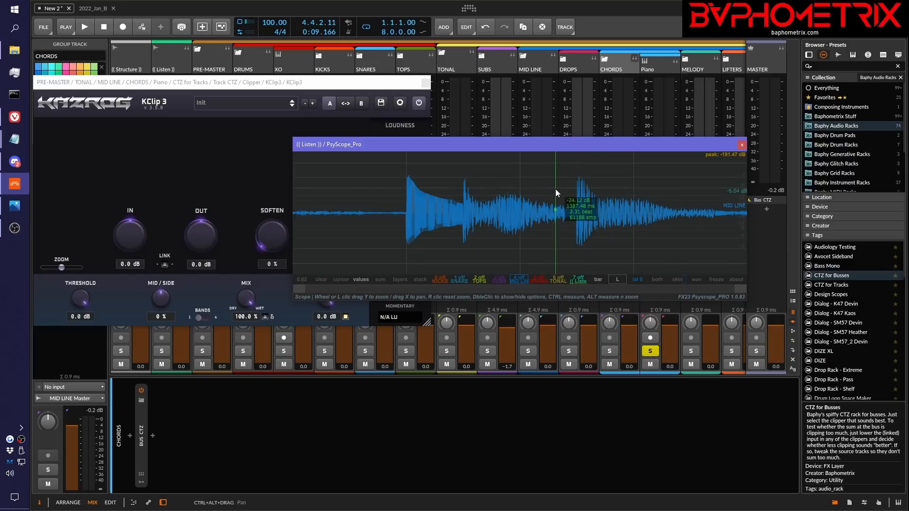
{"action": "key", "text": "space"}
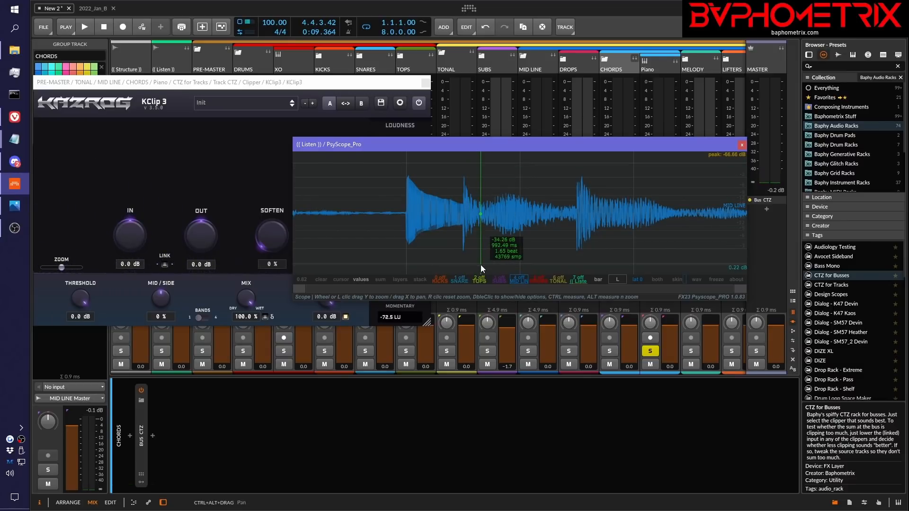
Switch PsyScope_Pro to the right (R) channel, play the Piano twice to examine its peaks, and return to the mid (M) view
{"action": "left_click", "coordinate": [614, 280]}
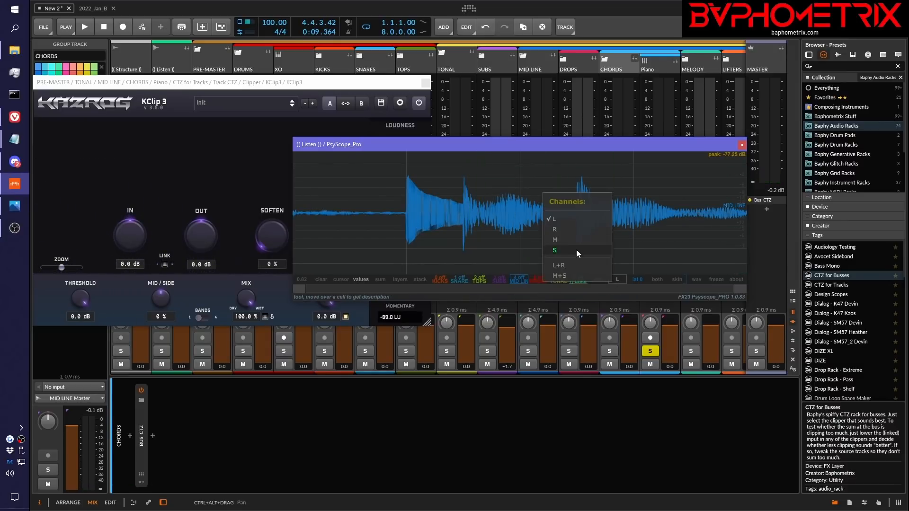
{"action": "left_click", "coordinate": [566, 232]}
{"action": "key", "text": "space"}
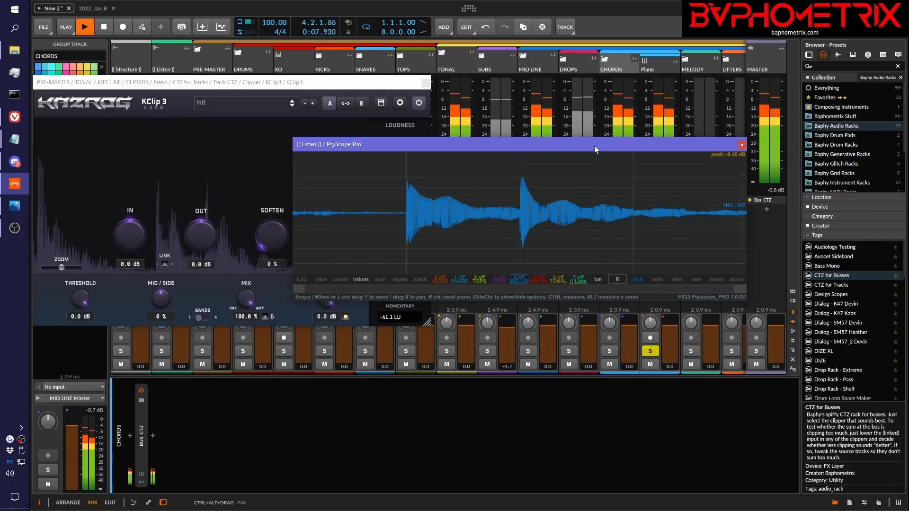
{"action": "key", "text": "space"}
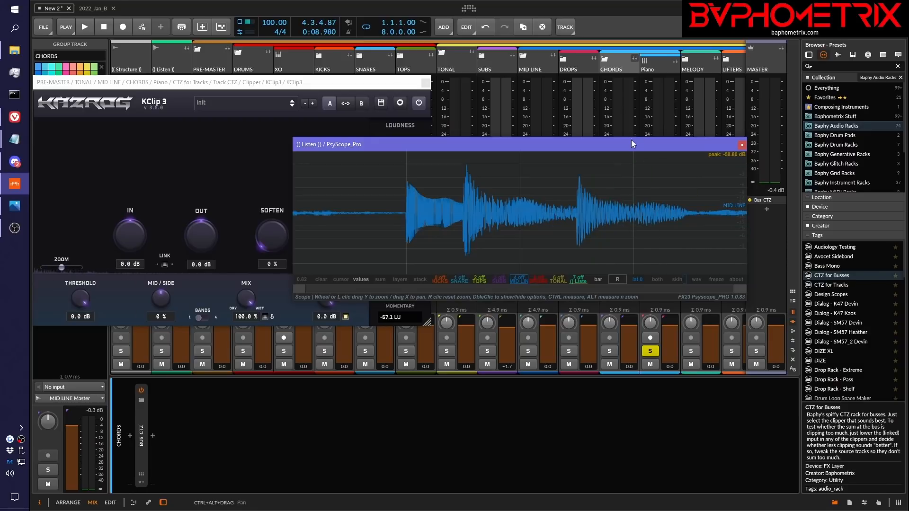
{"action": "key", "text": "space"}
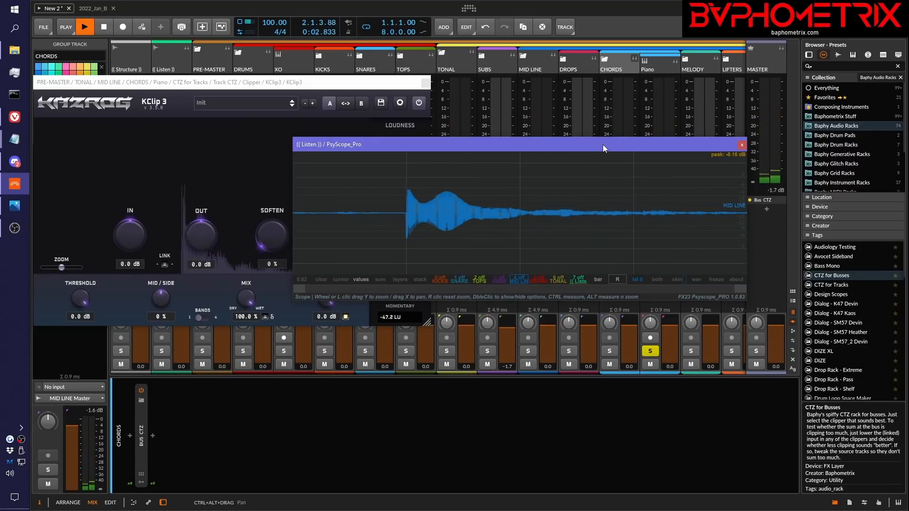
{"action": "key", "text": "space"}
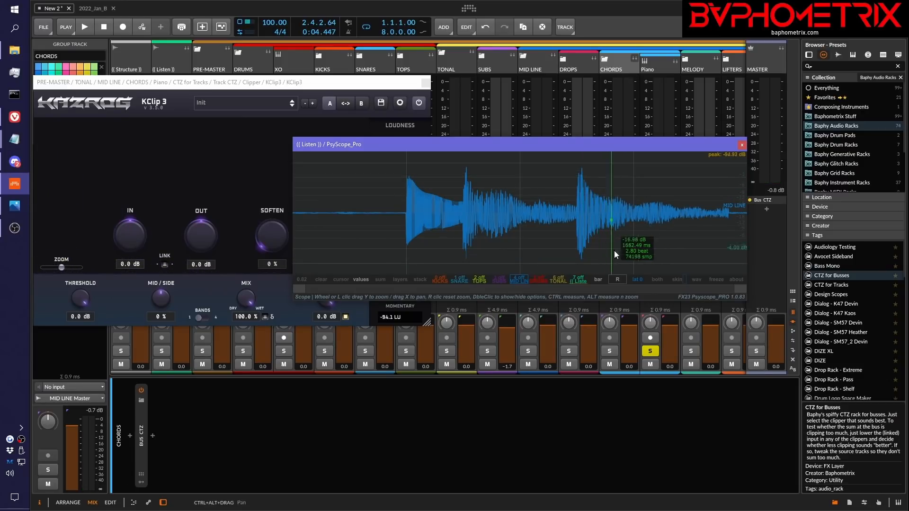
{"action": "left_click", "coordinate": [619, 280]}
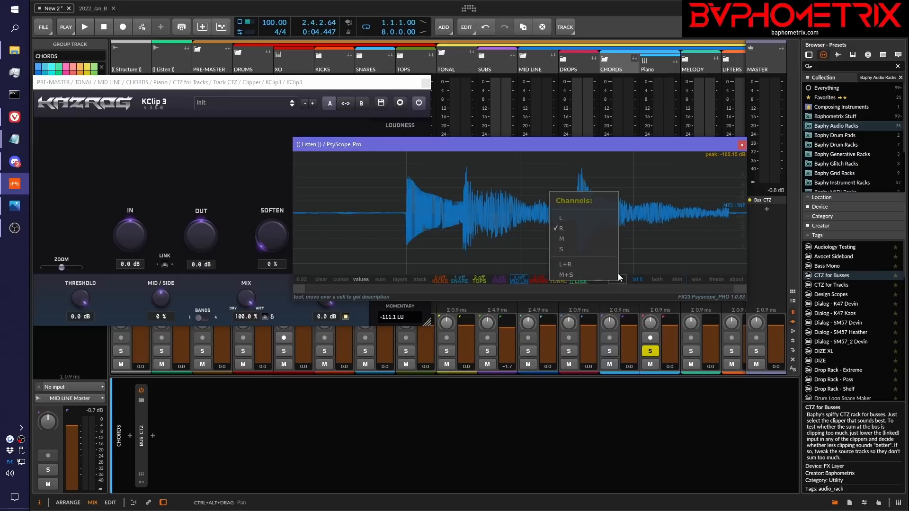
{"action": "left_click", "coordinate": [581, 243]}
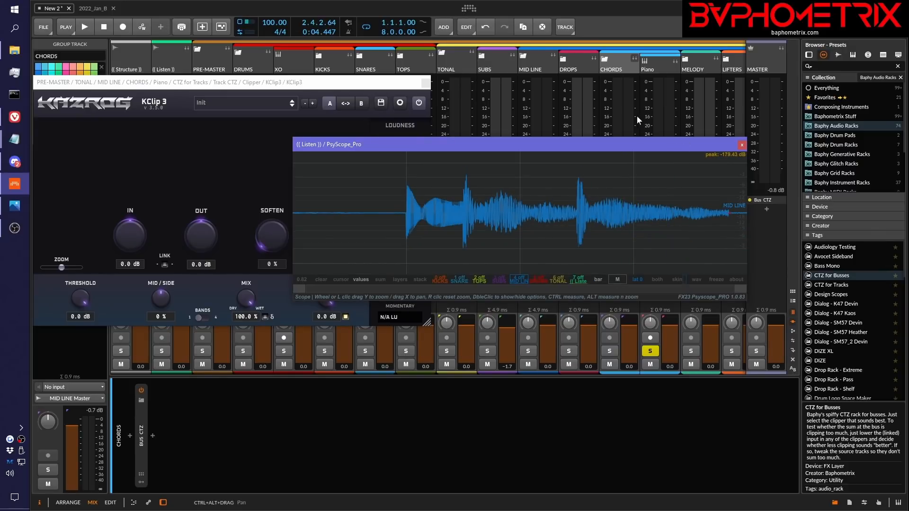
Show the L+R channels in PsyScope_Pro and reposition and enlarge its window to display both waveforms taller
{"action": "left_click_drag", "start_coordinate": [634, 147], "coordinate": [690, 137]}
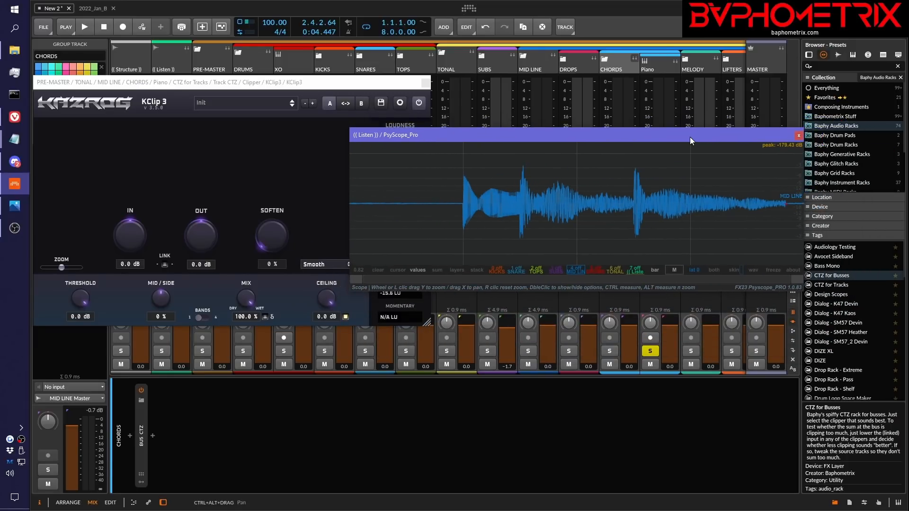
{"action": "left_click", "coordinate": [675, 270]}
{"action": "left_click", "coordinate": [634, 254]}
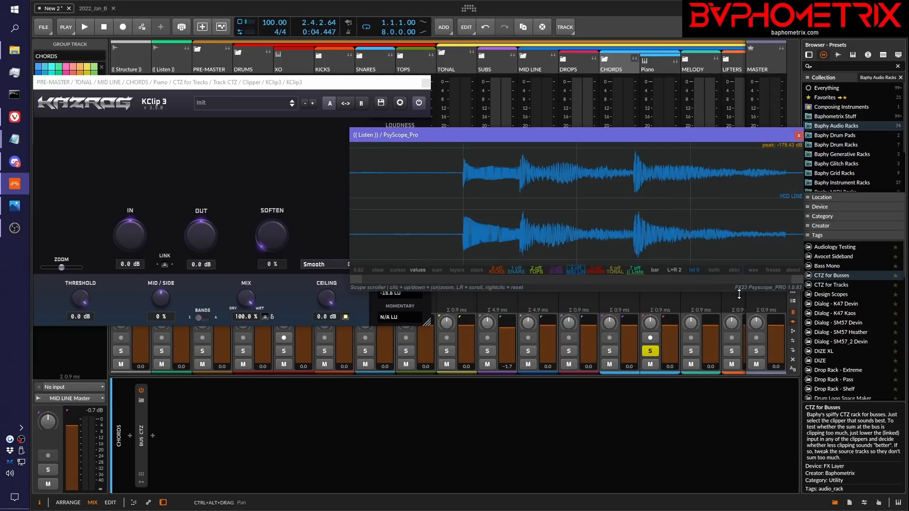
{"action": "left_click_drag", "start_coordinate": [740, 291], "coordinate": [731, 414]}
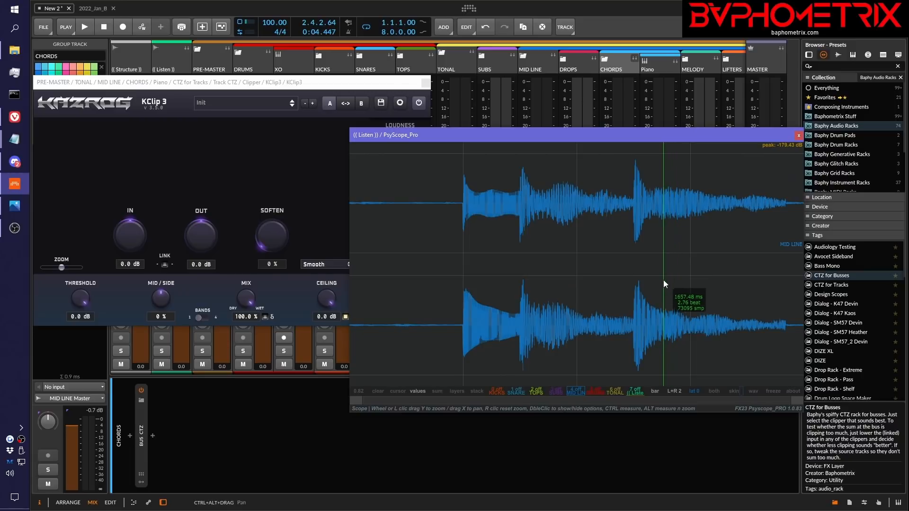
Play the soloed Piano twice to compare the left and right waveform peaks, stopping playback after each pass
{"action": "key", "text": "space"}
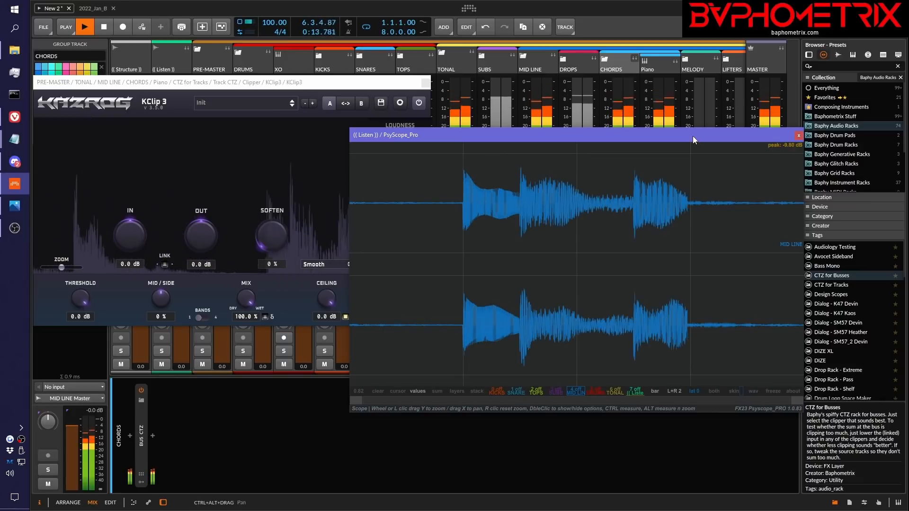
{"action": "key", "text": "space"}
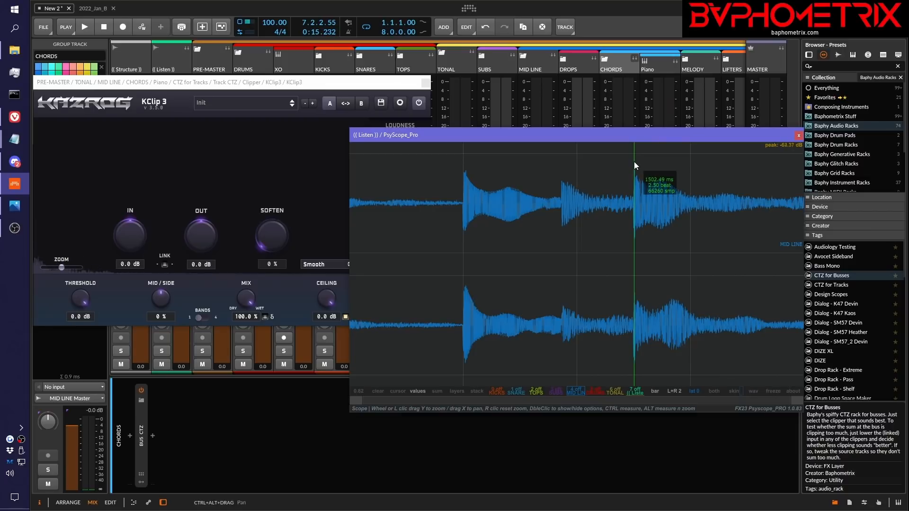
{"action": "key", "text": "space"}
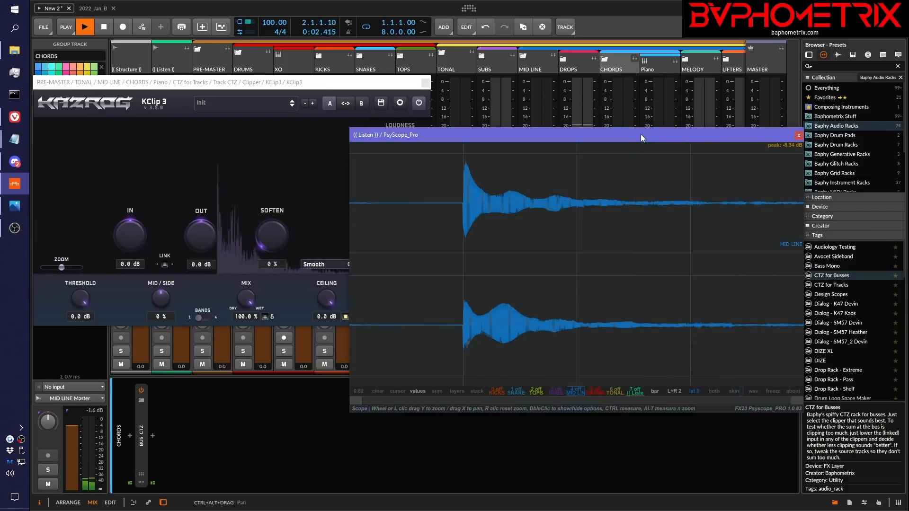
{"action": "key", "text": "space"}
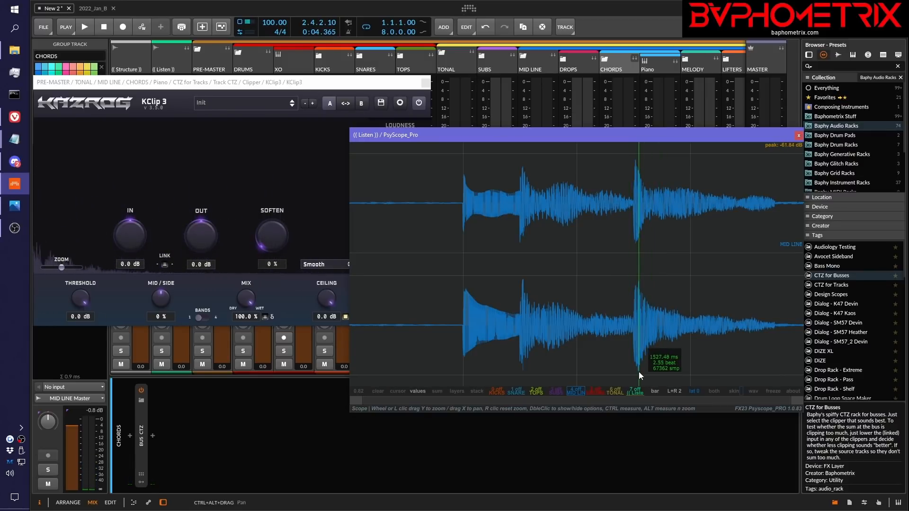
Return PsyScope_Pro to the mid (M) view, reduce its window height, and select the Piano track to show its devices
{"action": "left_click", "coordinate": [674, 393]}
{"action": "left_click", "coordinate": [623, 350]}
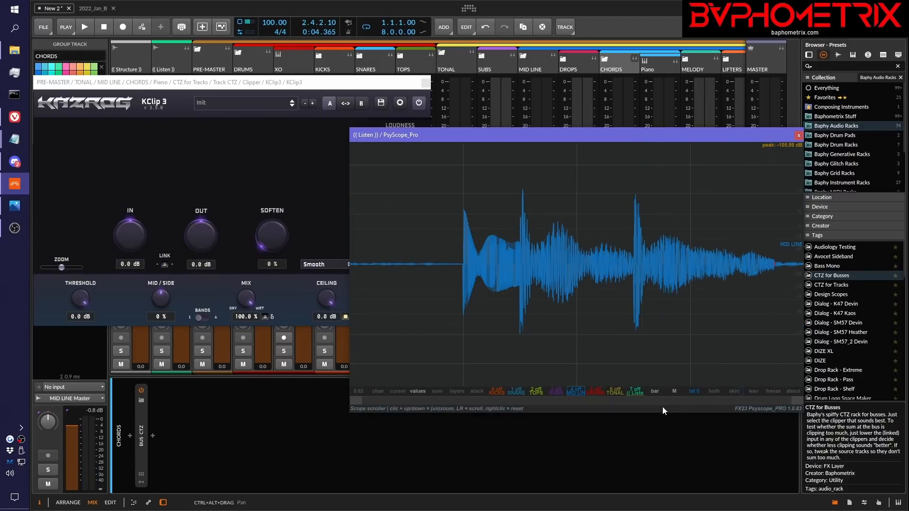
{"action": "left_click_drag", "start_coordinate": [665, 414], "coordinate": [667, 328]}
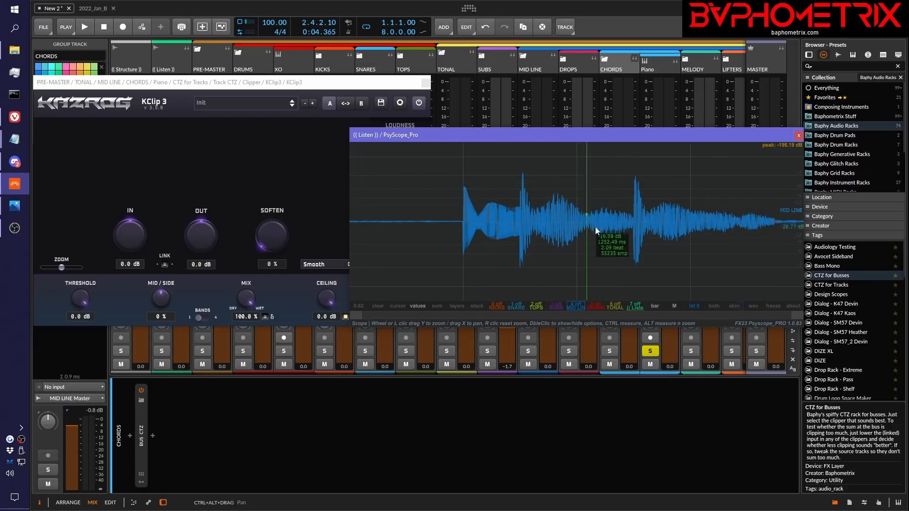
{"action": "left_click", "coordinate": [658, 69]}
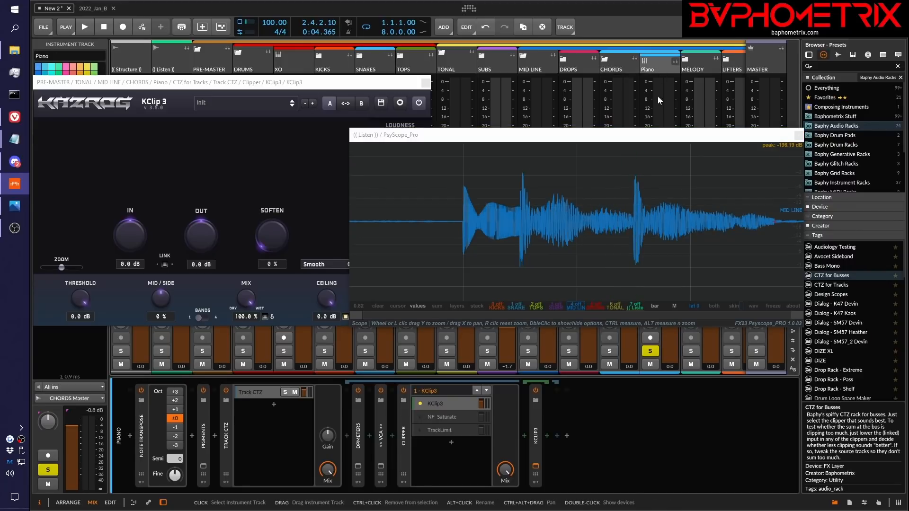
Move the PsyScope_Pro window beside the channel clipper and bring the Piano track's KClip 3 window back in front
{"action": "left_click_drag", "start_coordinate": [661, 135], "coordinate": [646, 121]}
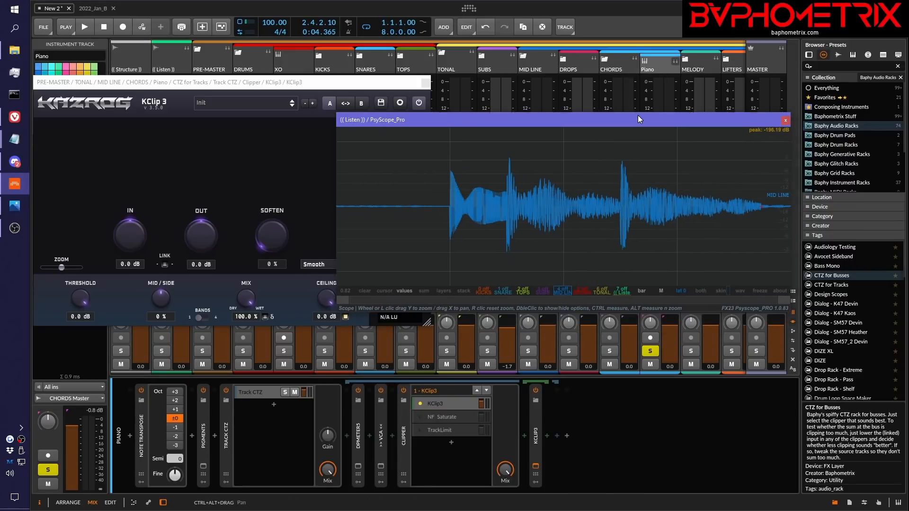
{"action": "left_click", "coordinate": [537, 467]}
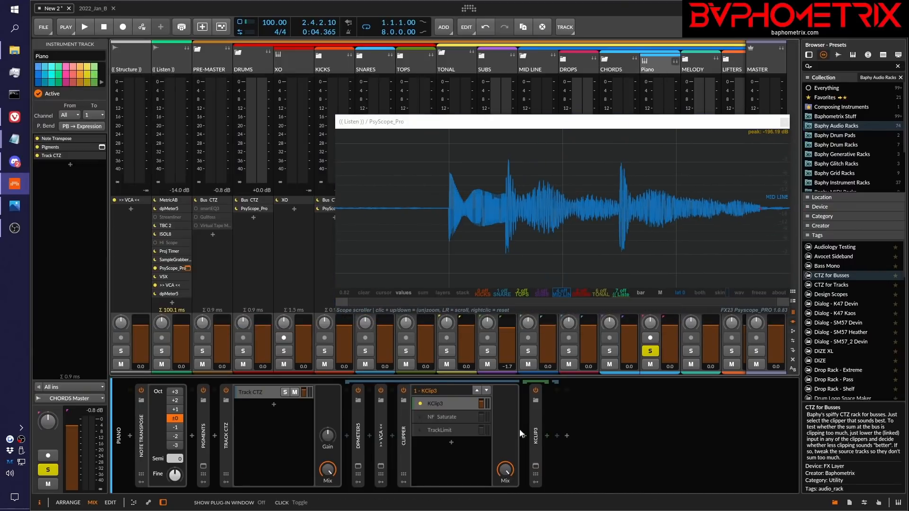
{"action": "left_click", "coordinate": [536, 466]}
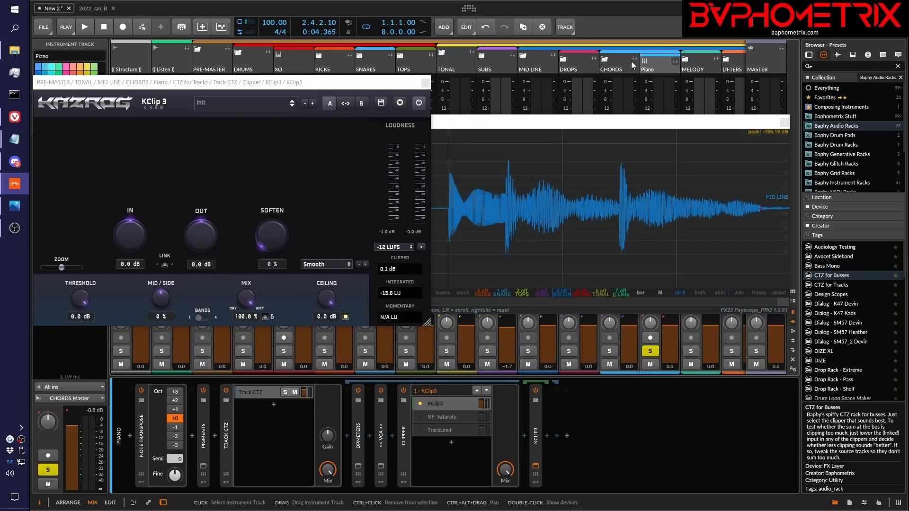
Collapse the CHORDS group, briefly look inside the DROPS group, and select the MID LINE bus to show its devices
{"action": "left_click", "coordinate": [604, 59]}
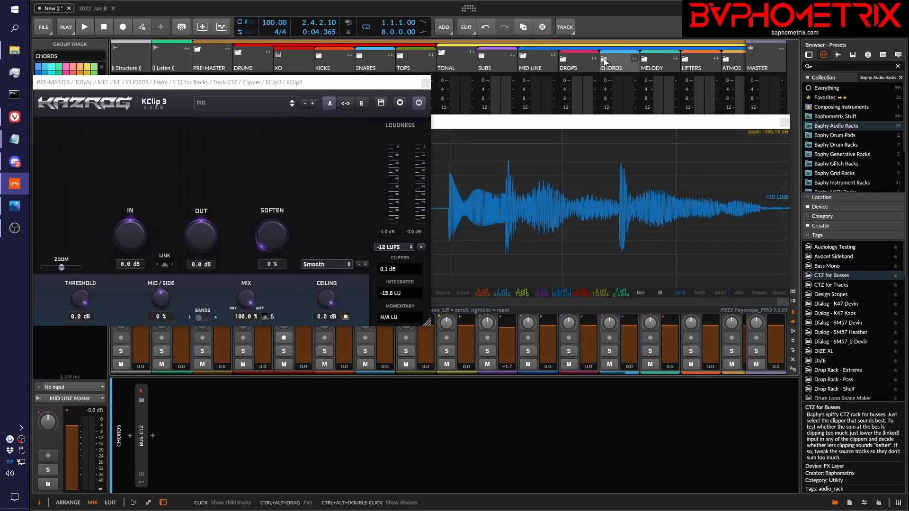
{"action": "left_click", "coordinate": [563, 59]}
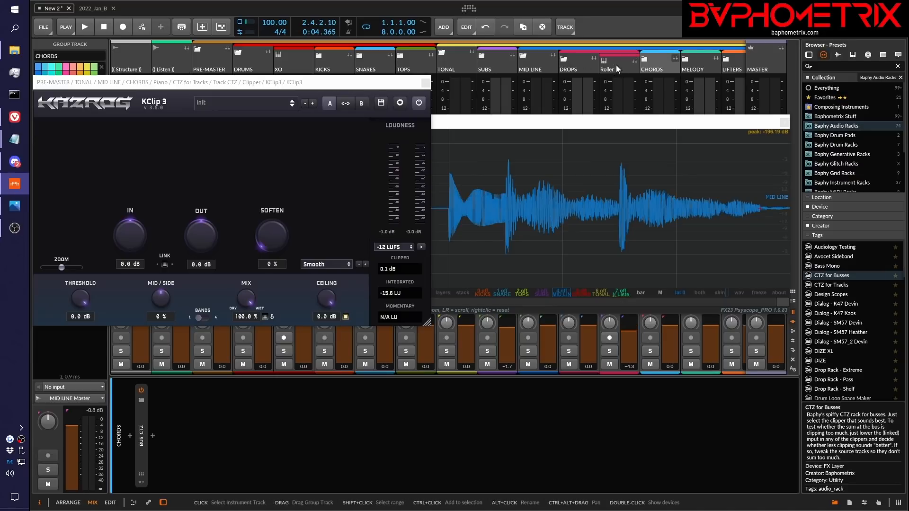
{"action": "left_click", "coordinate": [562, 58]}
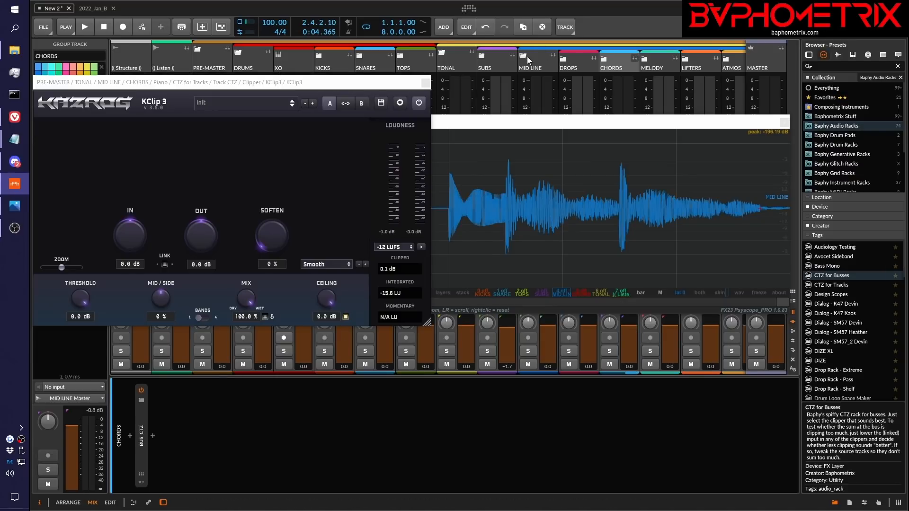
{"action": "left_click", "coordinate": [528, 56]}
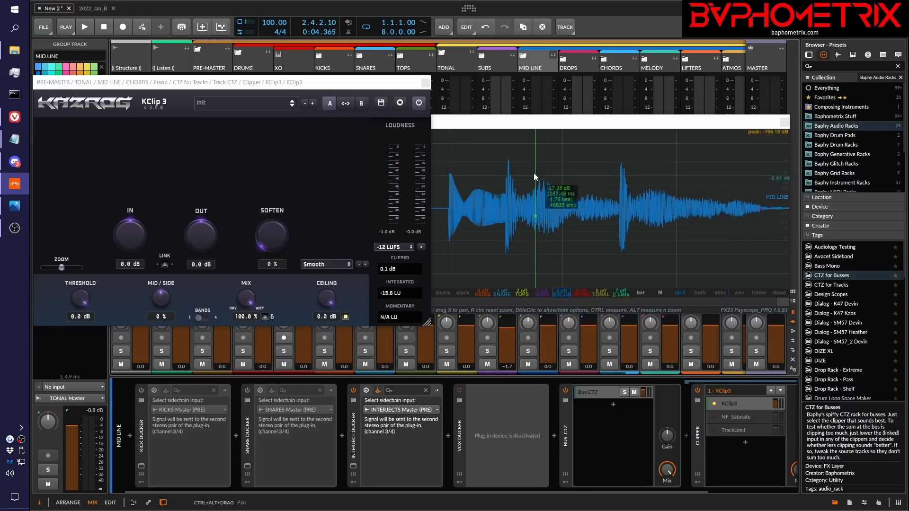
Expand the DROPS and CHORDS groups and select the Piano track to show its devices
{"action": "left_click", "coordinate": [564, 60]}
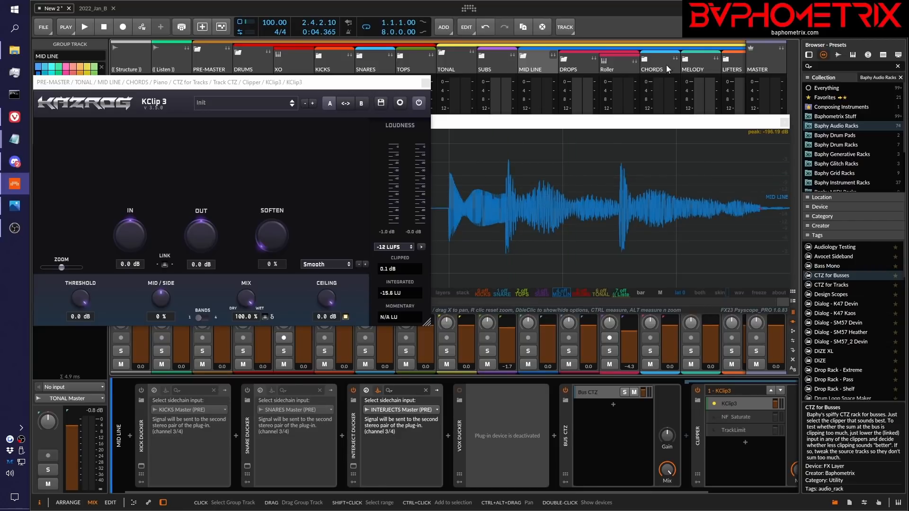
{"action": "left_click", "coordinate": [644, 65]}
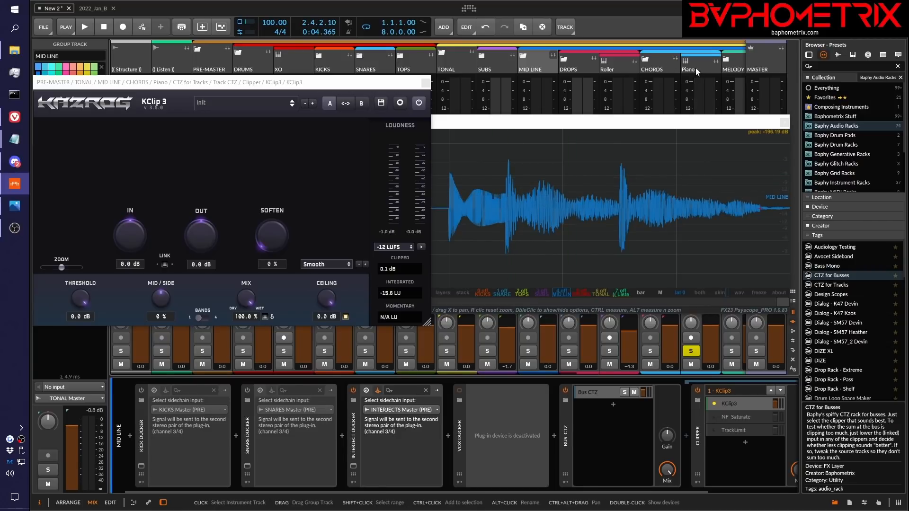
{"action": "left_click", "coordinate": [692, 66]}
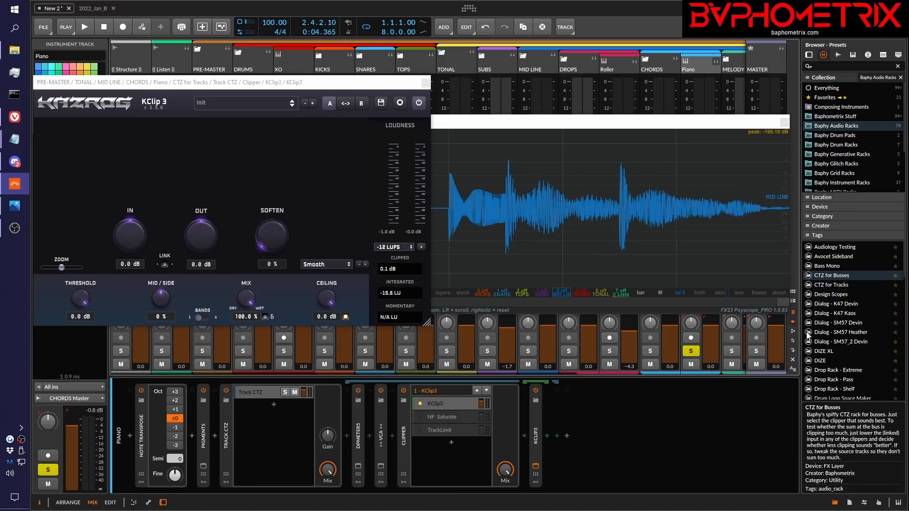
Switch to Photos to read the question in CTZ_QuietMixes.png about clipping at busses, and minimize the image
{"action": "key", "text": "alt+Tab"}
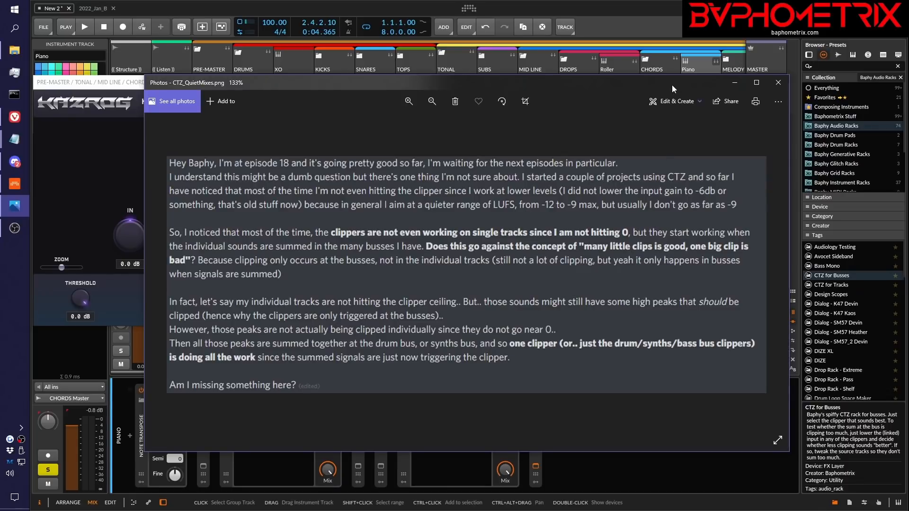
{"action": "left_click", "coordinate": [735, 83]}
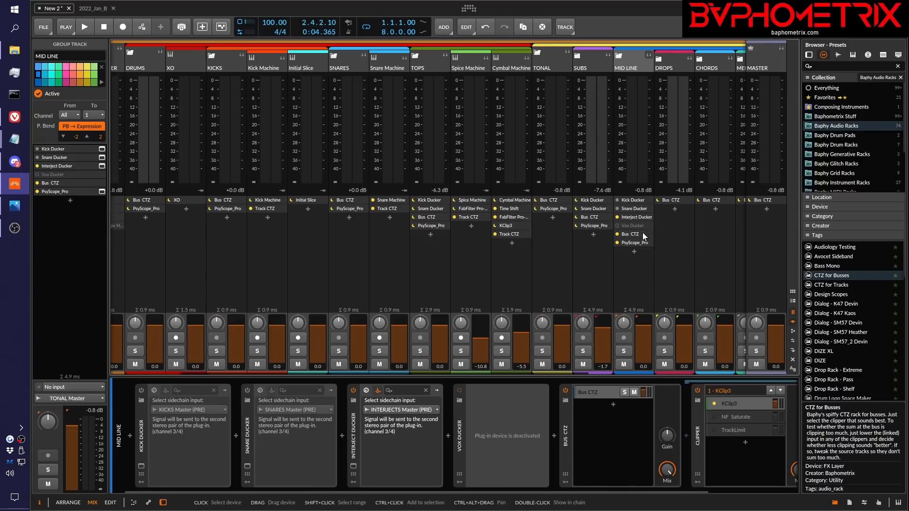
Open the KClip3 plug-in window from the MID LINE bus's Bus CTZ rack and move it clear of the MID LINE channel
{"action": "scroll", "coordinate": [592, 434], "scroll_direction": "down", "scroll_amount": 3}
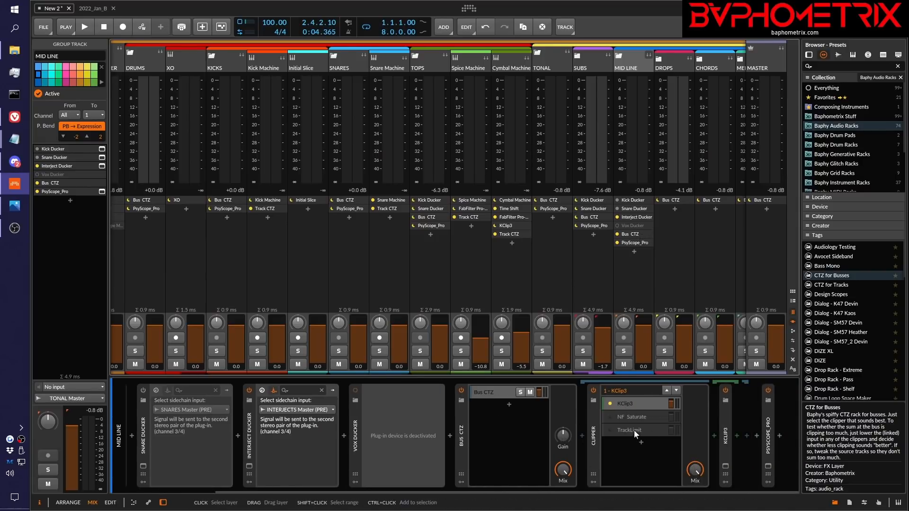
{"action": "left_click", "coordinate": [725, 467]}
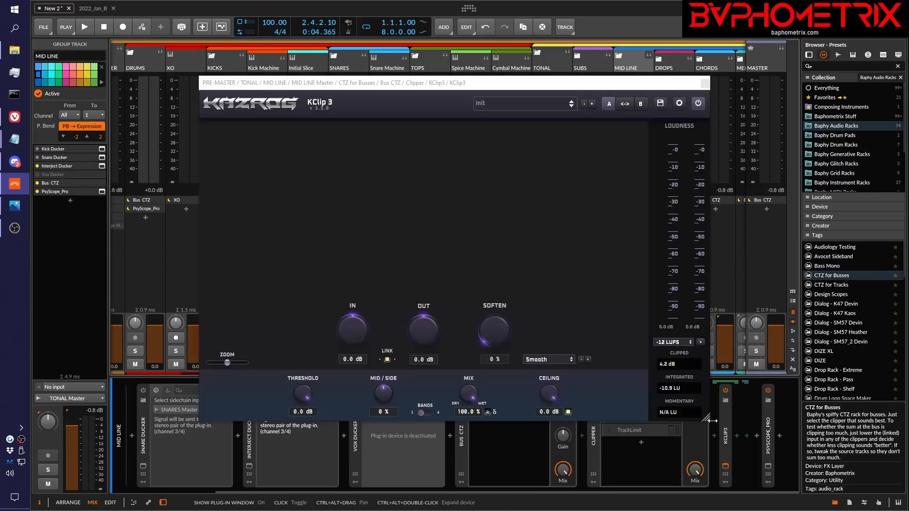
{"action": "left_click_drag", "start_coordinate": [472, 86], "coordinate": [342, 84]}
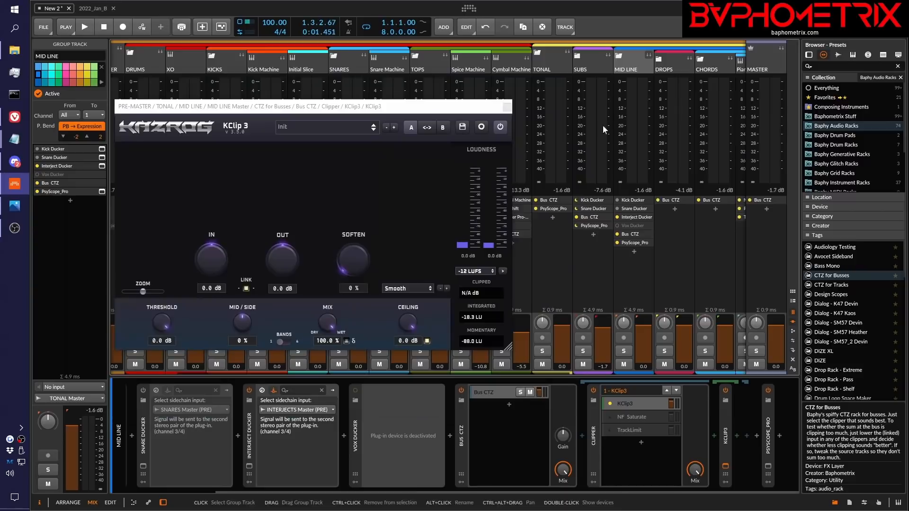
Solo the MID LINE bus and play it to examine how much its KClip 3 clips, stopping playback at the end
{"action": "left_click", "coordinate": [623, 351]}
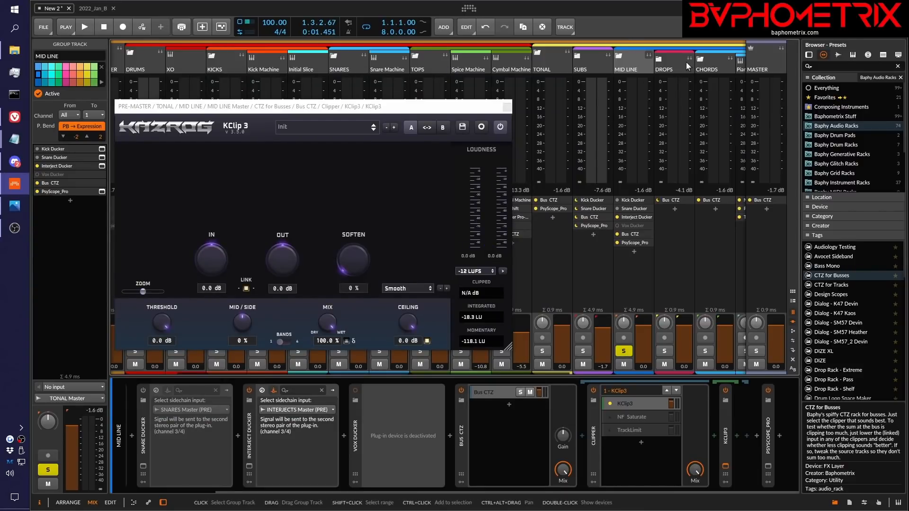
{"action": "left_click", "coordinate": [348, 109]}
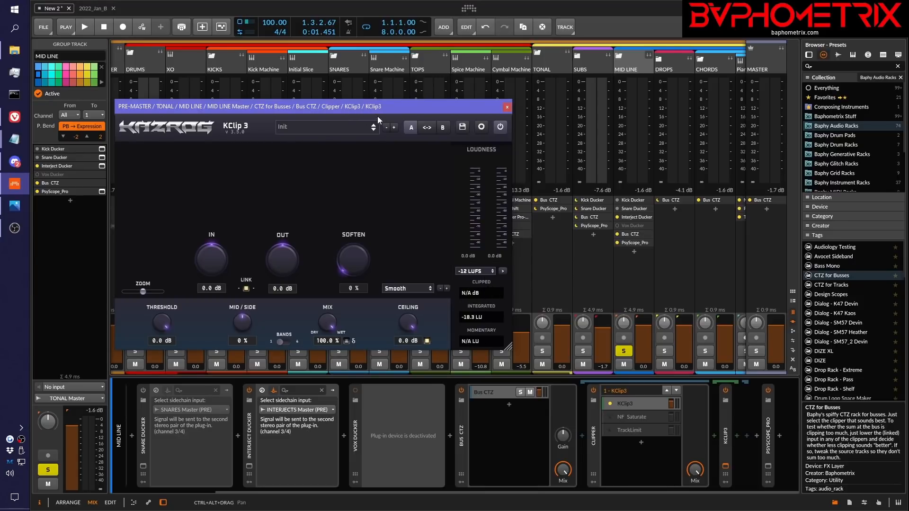
{"action": "key", "text": "space"}
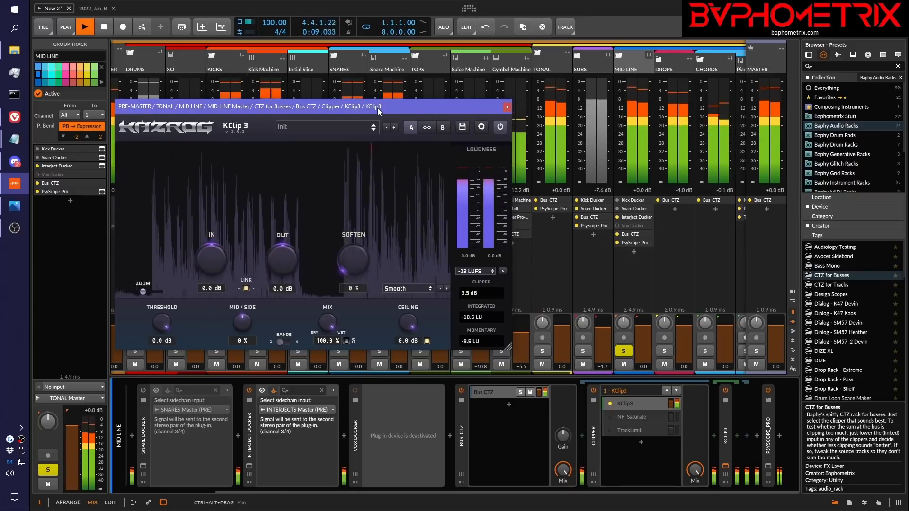
{"action": "key", "text": "space"}
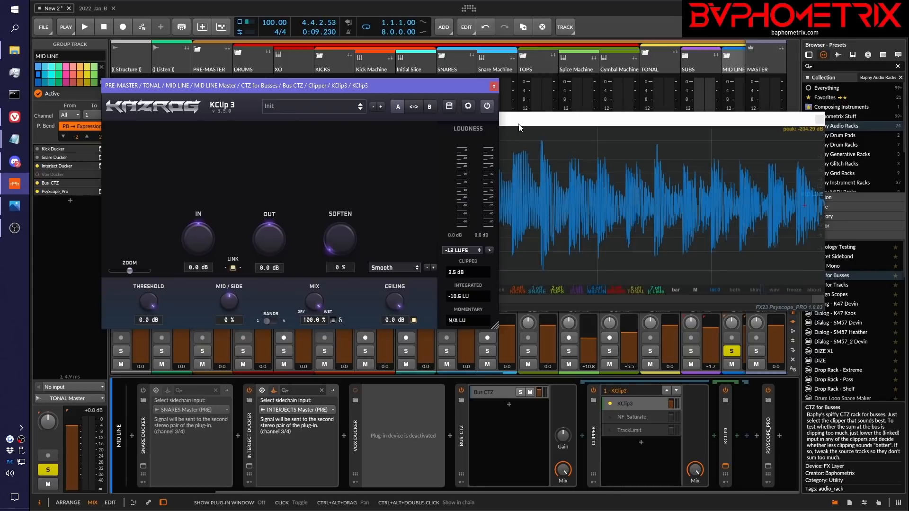
Arrange KClip 3 above PsyScope_Pro so both can be seen, and play the soloed MID LINE bus once before stopping
{"action": "left_click_drag", "start_coordinate": [521, 122], "coordinate": [439, 292]}
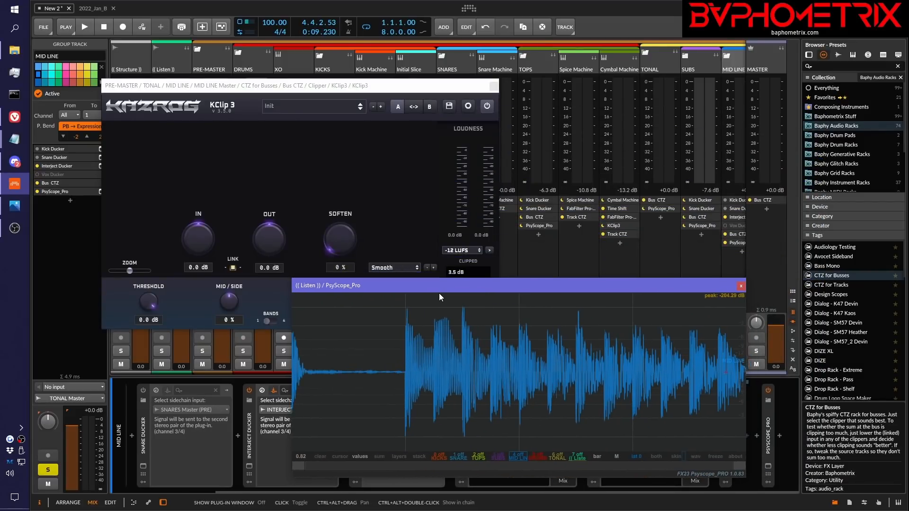
{"action": "left_click_drag", "start_coordinate": [386, 90], "coordinate": [363, 65]}
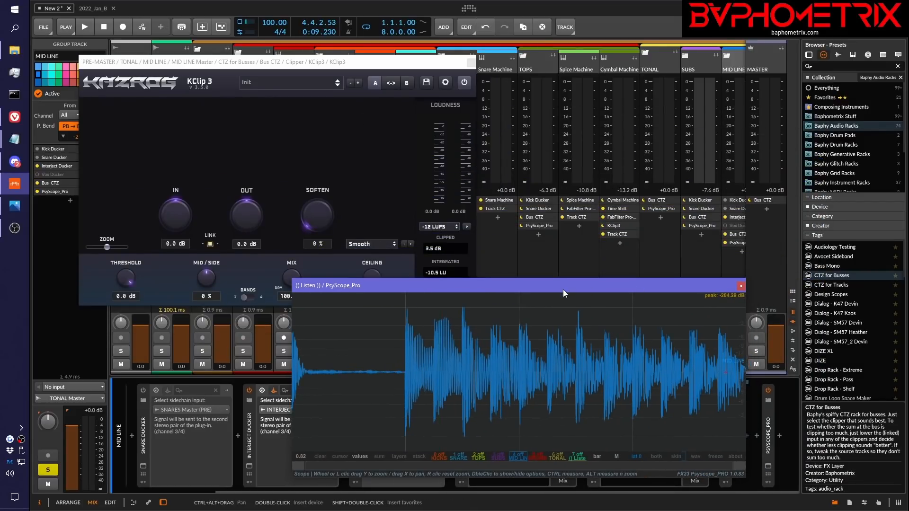
{"action": "key", "text": "space"}
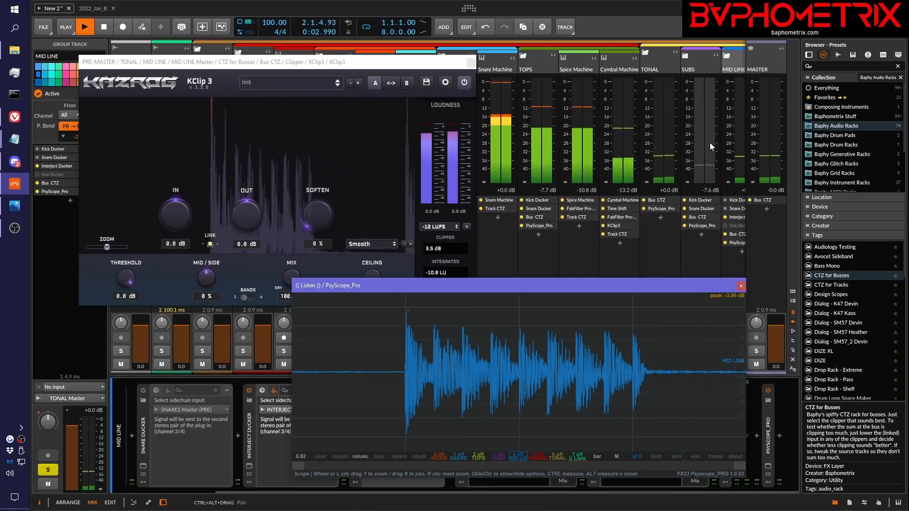
{"action": "key", "text": "space"}
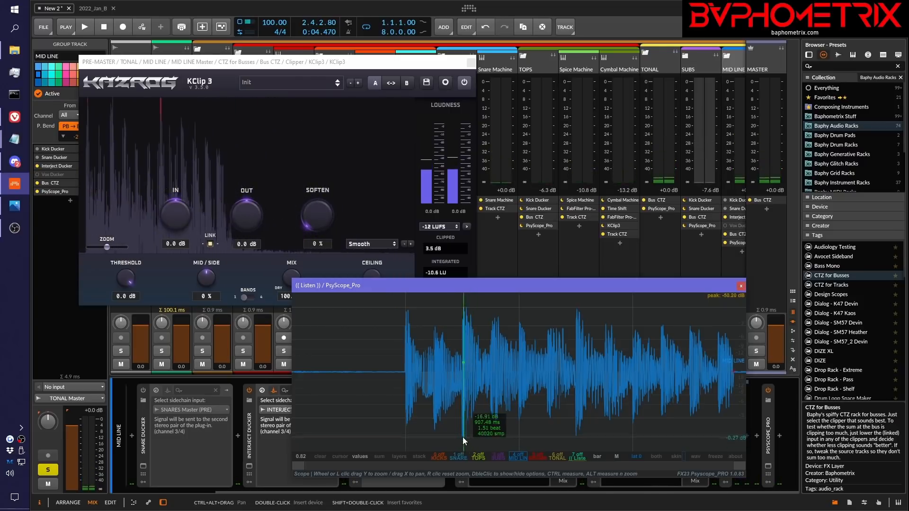
Zoom in on the tallest MID LINE peak in PsyScope_Pro to examine it and zoom back out to the full waveform
{"action": "scroll", "coordinate": [465, 402], "scroll_direction": "up", "scroll_amount": 5}
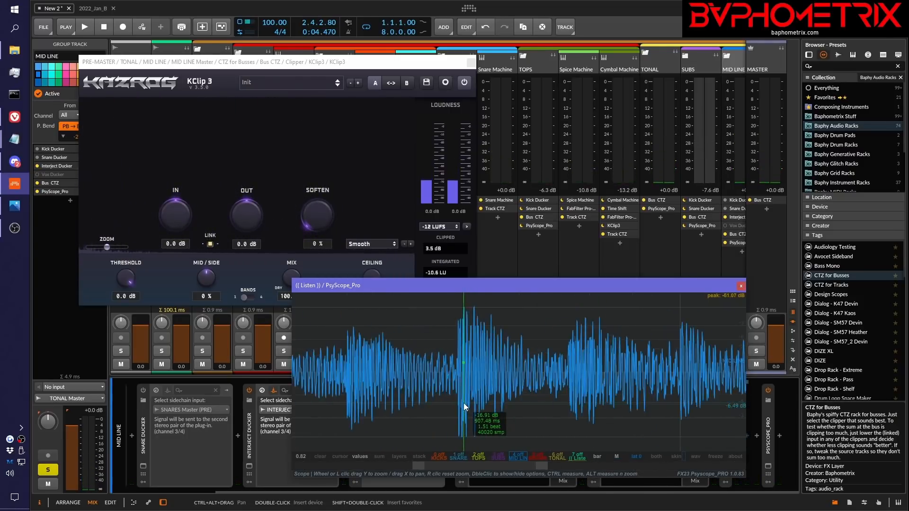
{"action": "scroll", "coordinate": [464, 403], "scroll_direction": "up", "scroll_amount": 2}
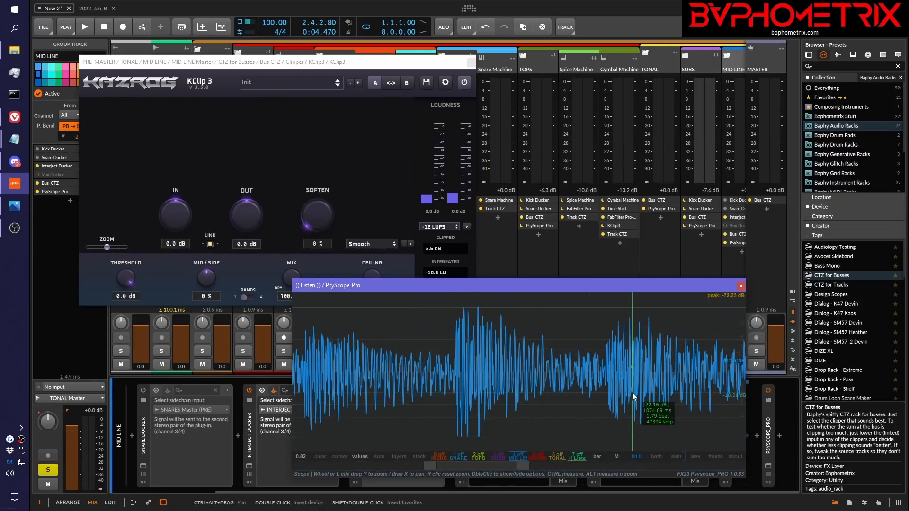
{"action": "scroll", "coordinate": [579, 347], "scroll_direction": "down", "scroll_amount": 6}
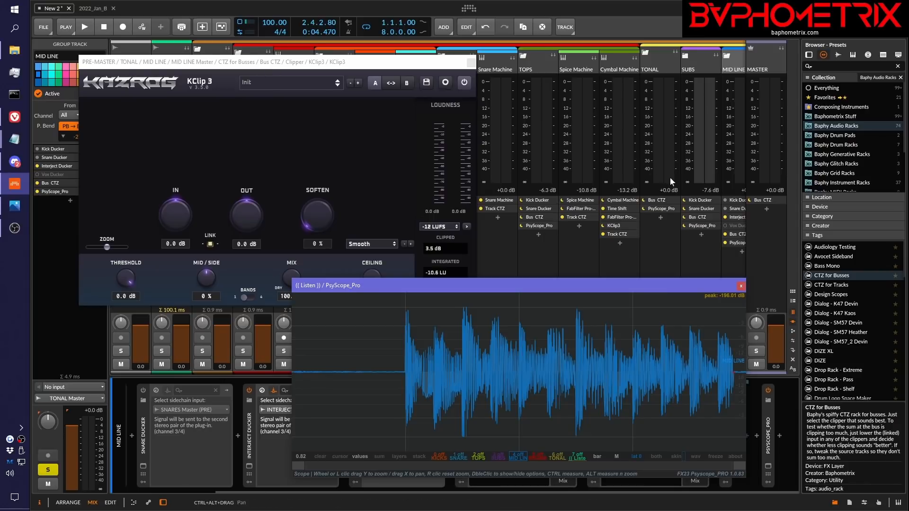
Highlight the Notepad line "How to A/B compare the clipping on a bus to decide whether there's a problem" and move Notepad out of view
{"action": "scroll", "coordinate": [670, 177], "scroll_direction": "right", "scroll_amount": 4}
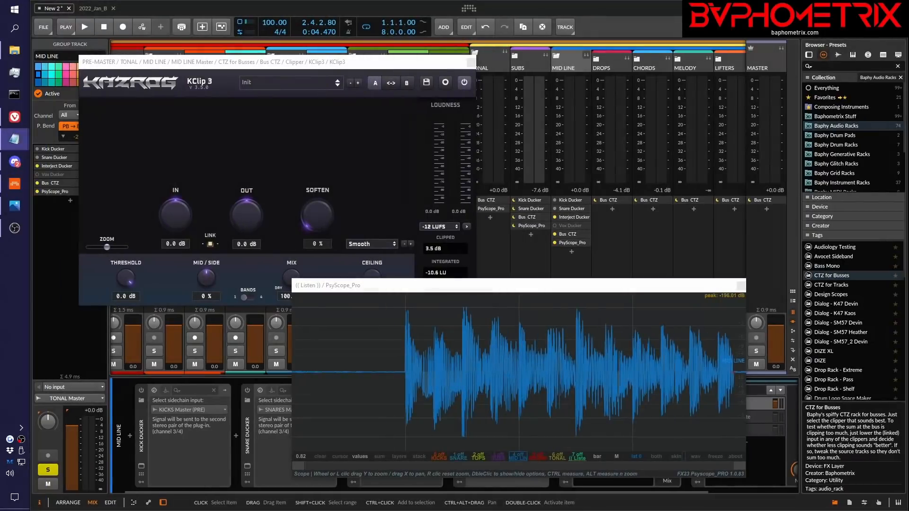
{"action": "left_click_drag", "start_coordinate": [368, 180], "coordinate": [728, 183]}
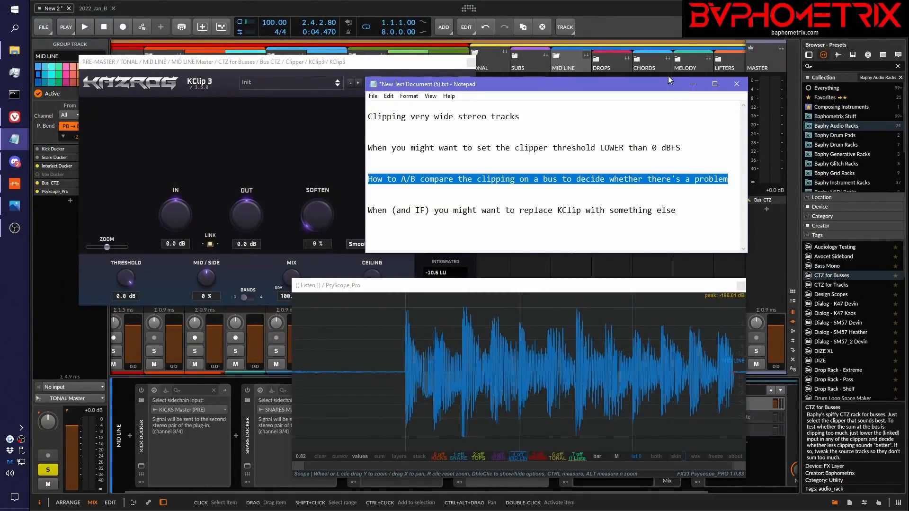
{"action": "left_click_drag", "start_coordinate": [662, 88], "coordinate": [908, 97]}
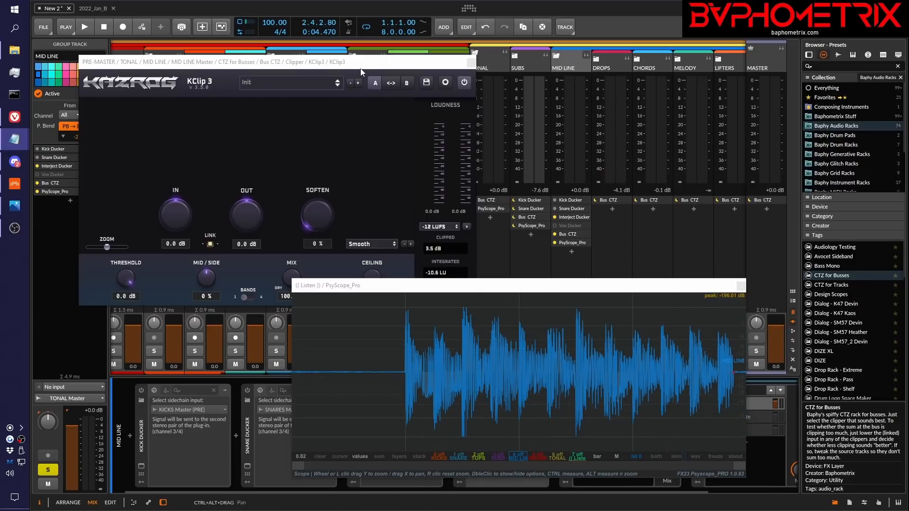
Move the MID LINE KClip 3 window below the mixer meters and select the MID LINE bus
{"action": "left_click_drag", "start_coordinate": [361, 63], "coordinate": [611, 76]}
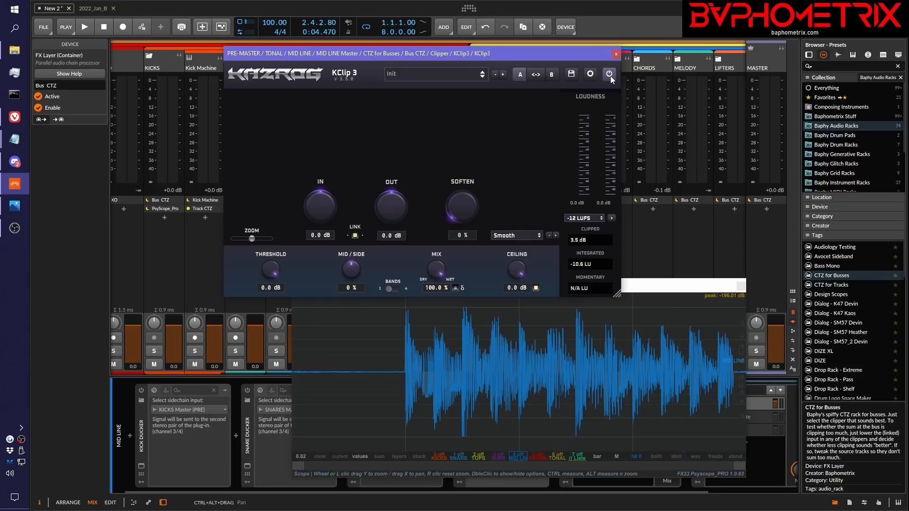
{"action": "left_click_drag", "start_coordinate": [575, 58], "coordinate": [676, 268]}
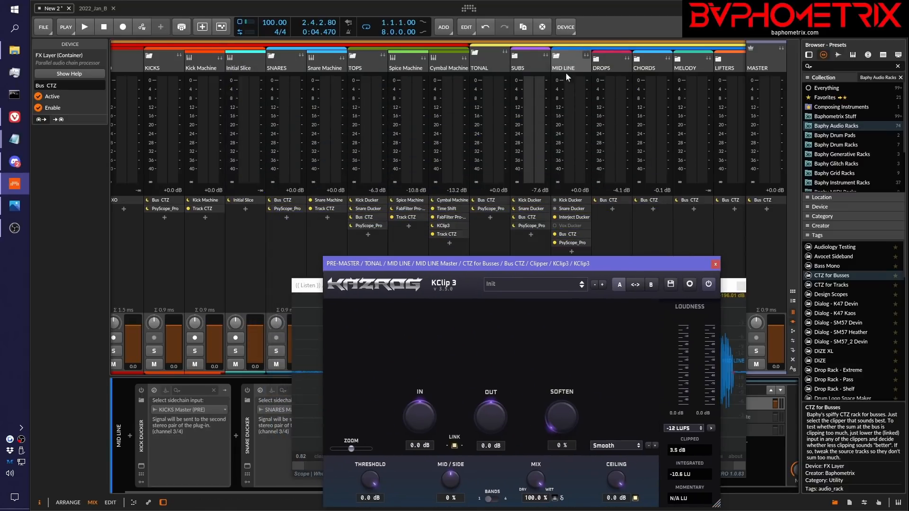
{"action": "left_click", "coordinate": [570, 57]}
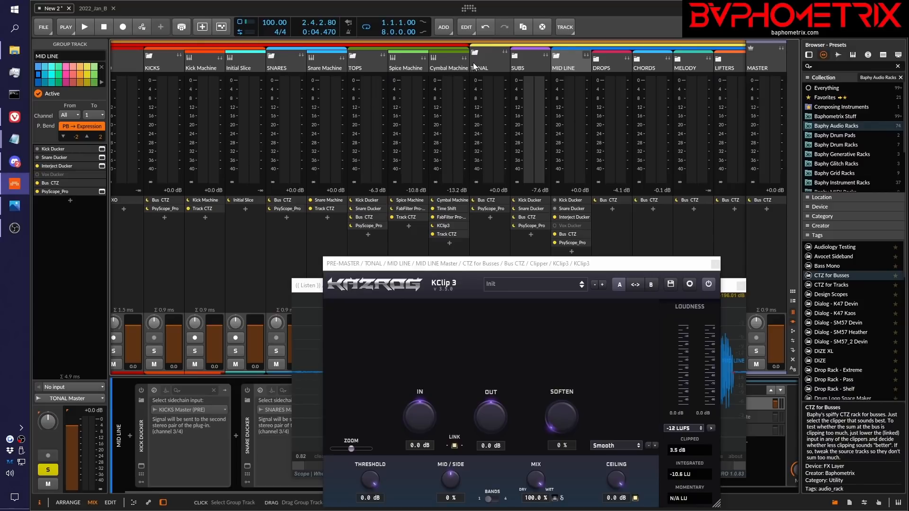
Select the TONAL bus and disable its Bus CTZ device
{"action": "left_click", "coordinate": [493, 60]}
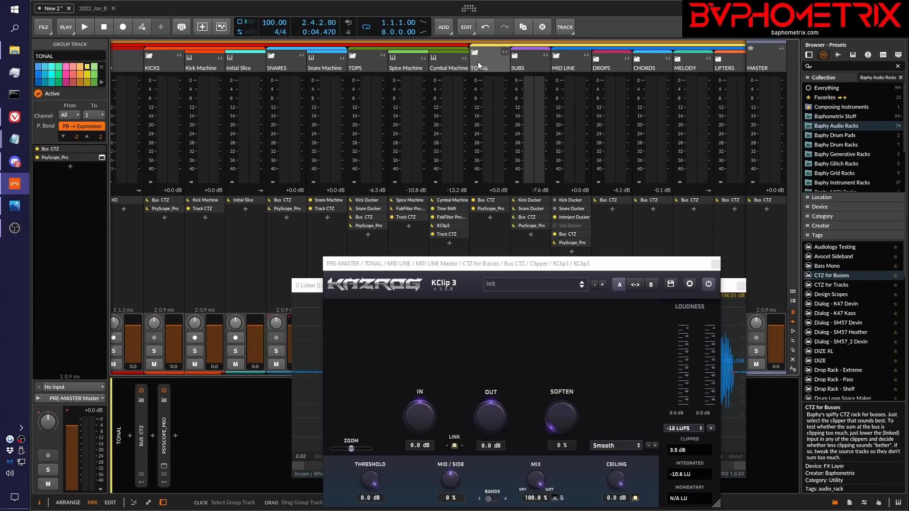
{"action": "left_click", "coordinate": [478, 200]}
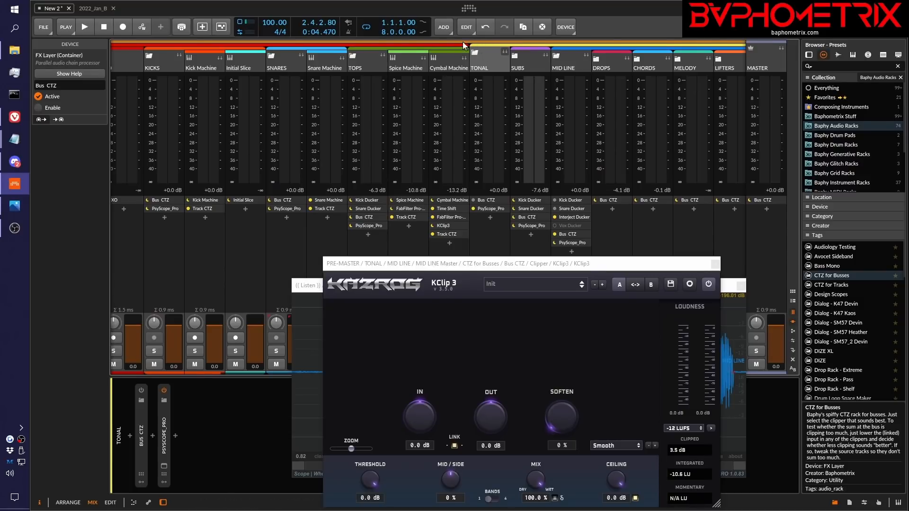
{"action": "scroll", "coordinate": [441, 68], "scroll_direction": "left", "scroll_amount": 4}
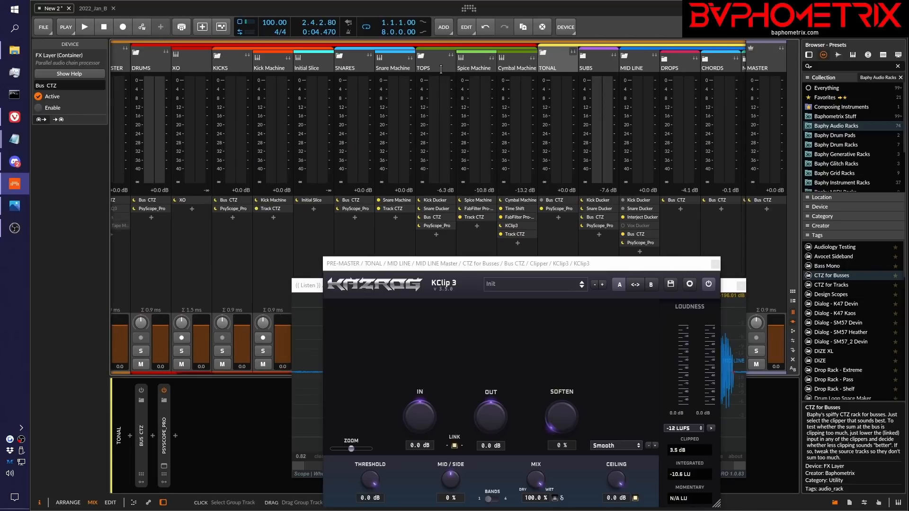
Collapse the DRUMS and TONAL groups in the mixer to hide their child tracks
{"action": "scroll", "coordinate": [441, 70], "scroll_direction": "left", "scroll_amount": 1}
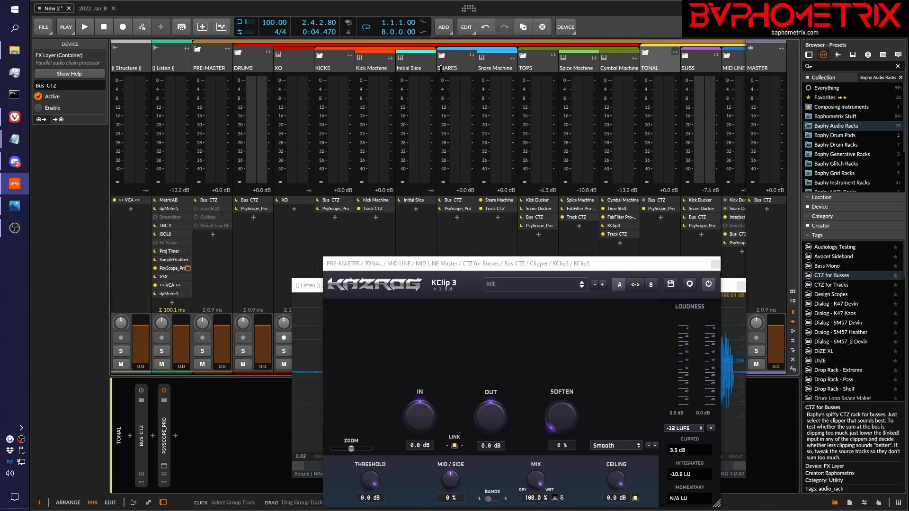
{"action": "left_click", "coordinate": [241, 52]}
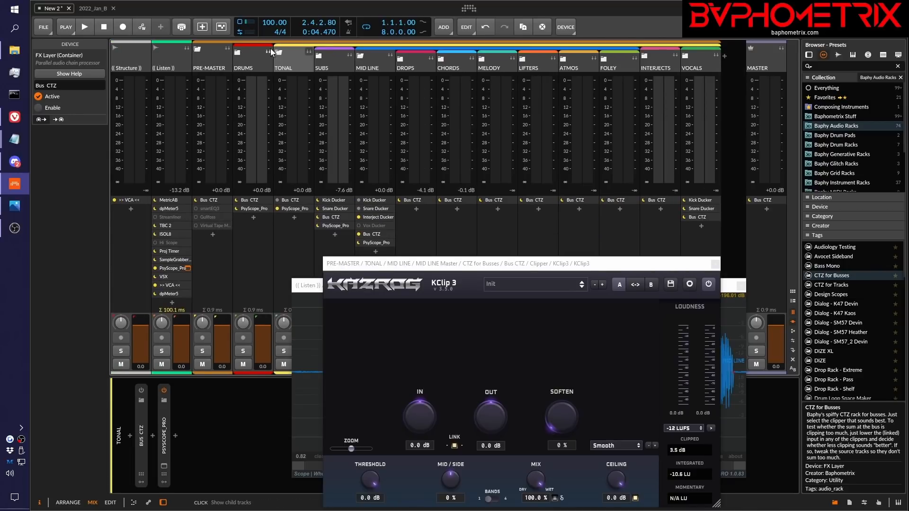
{"action": "left_click", "coordinate": [282, 53]}
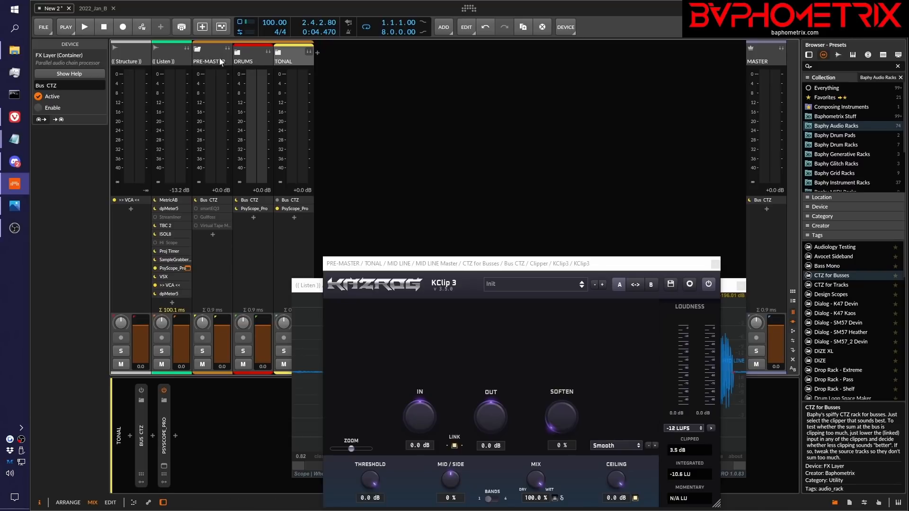
Disable the Bus CTZ devices on the PRE-MASTER and MASTER channels and play the mix briefly
{"action": "left_click", "coordinate": [198, 199]}
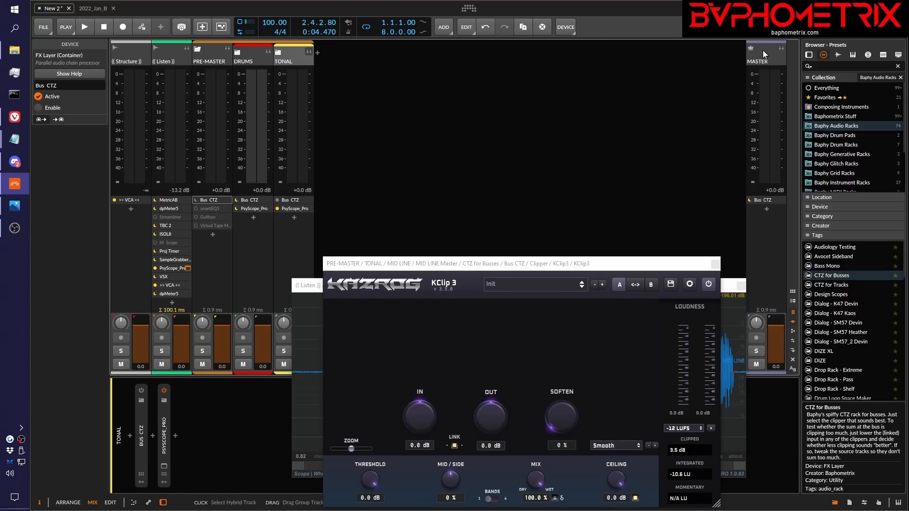
{"action": "left_click", "coordinate": [750, 200]}
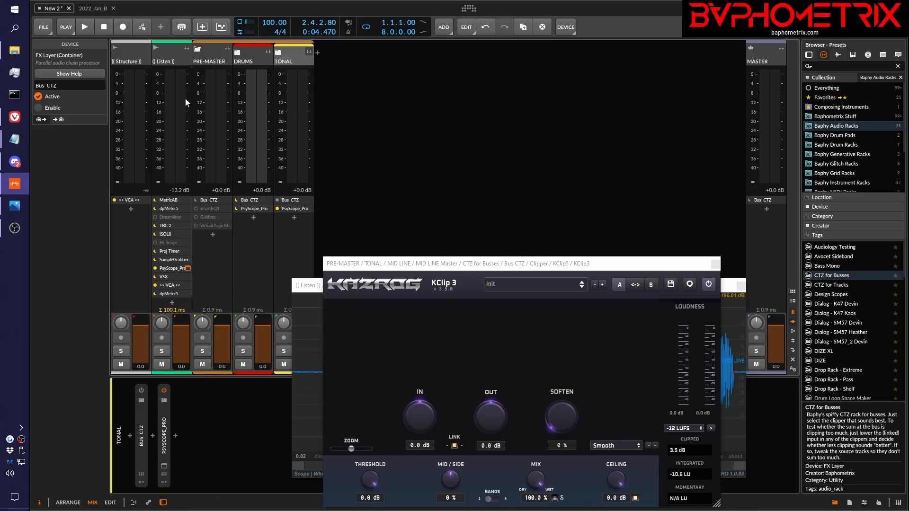
{"action": "key", "text": "space"}
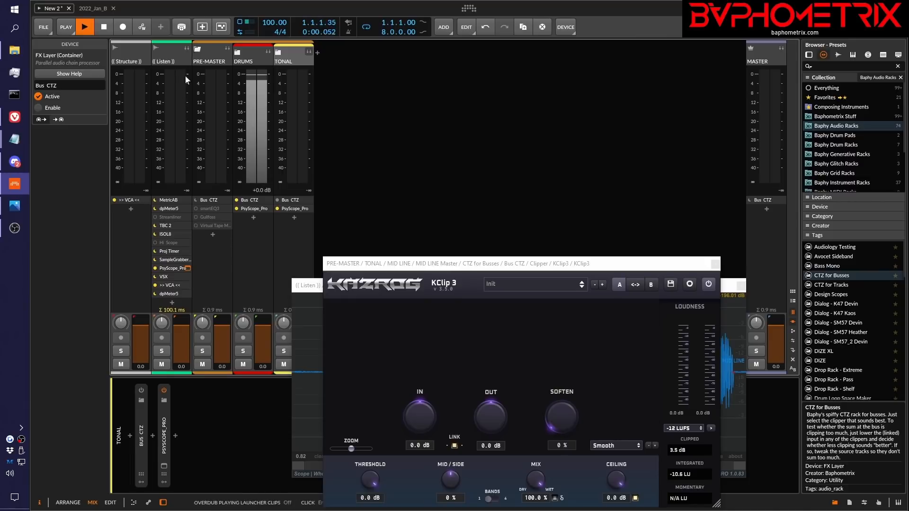
{"action": "key", "text": "space"}
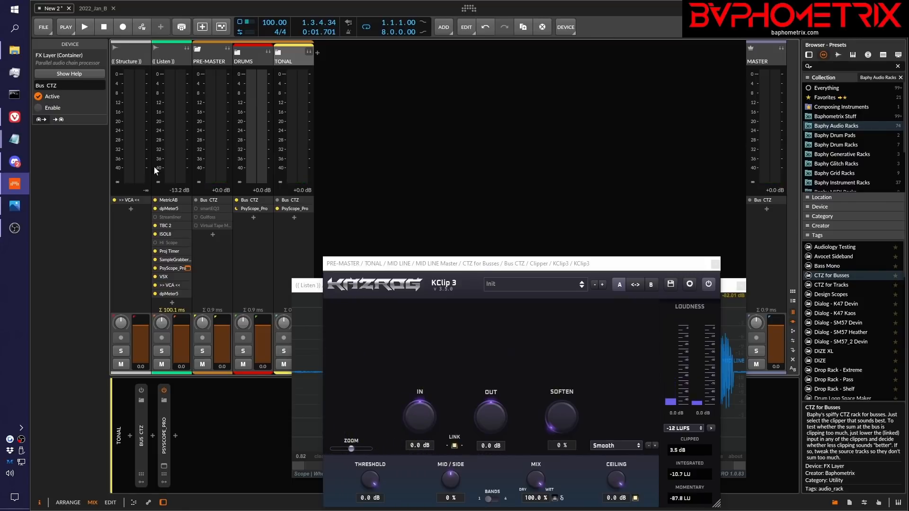
Activate the VSX layer on the (( Listen )) track and open its VSX plug-in window above the device chain
{"action": "left_click", "coordinate": [191, 267]}
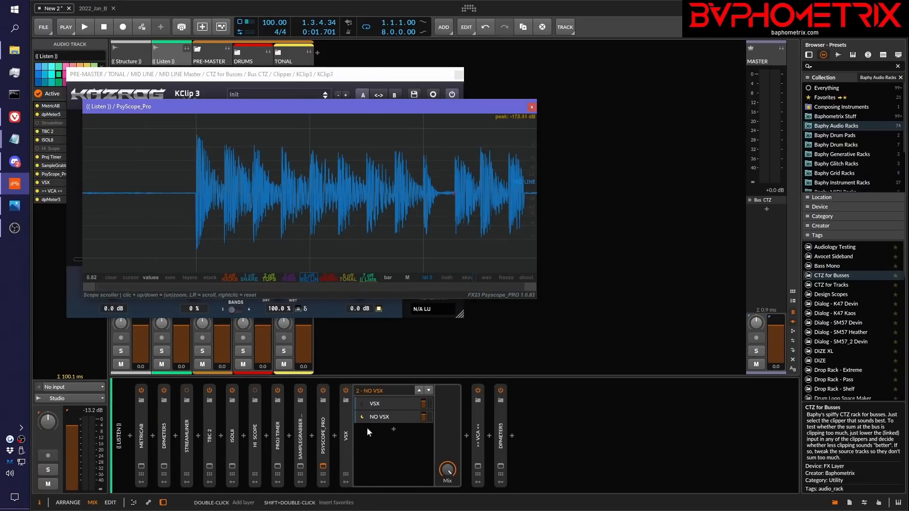
{"action": "left_click", "coordinate": [362, 403]}
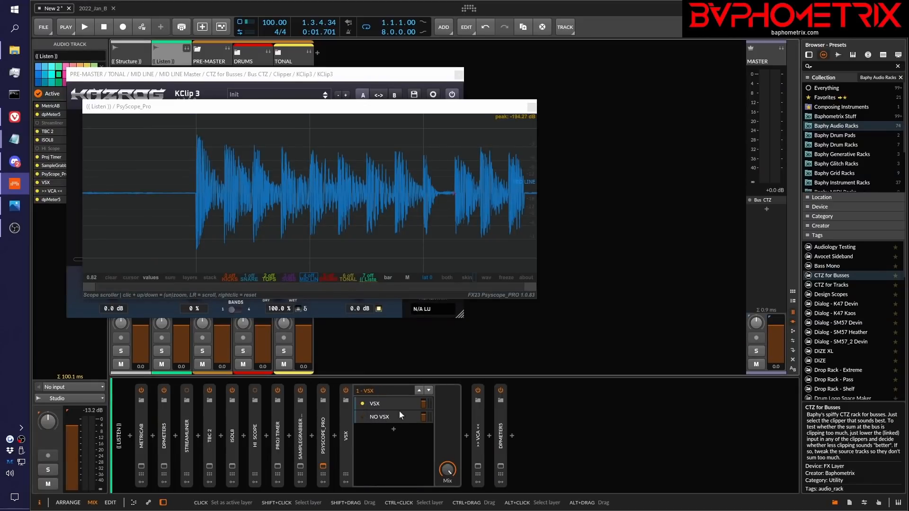
{"action": "left_click", "coordinate": [403, 406]}
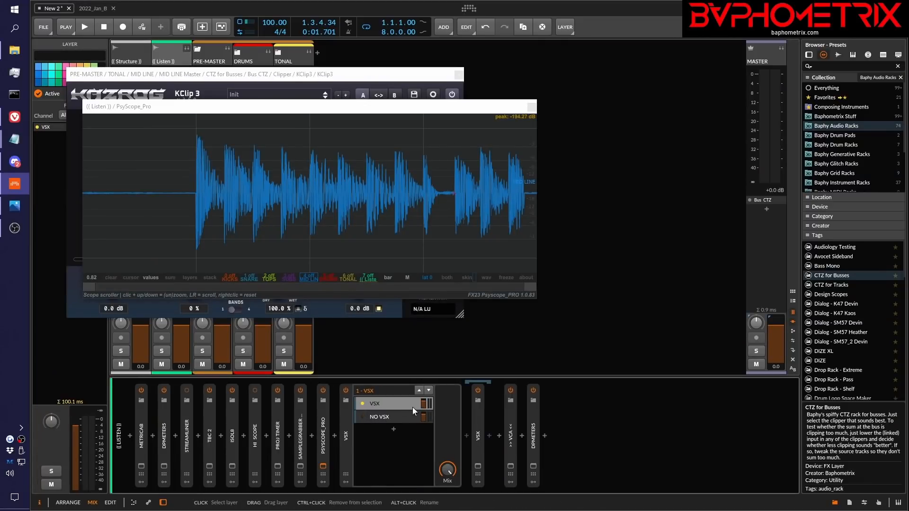
{"action": "left_click", "coordinate": [478, 467]}
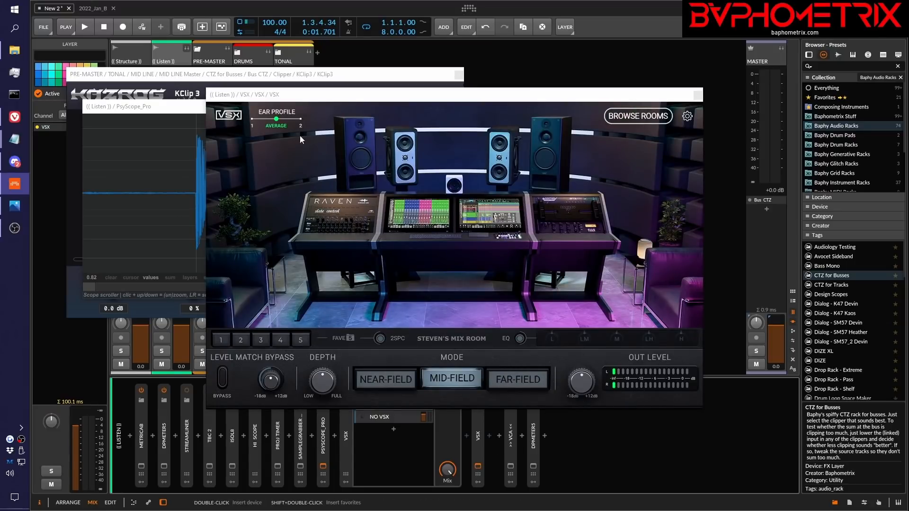
{"action": "left_click_drag", "start_coordinate": [468, 94], "coordinate": [472, 42]}
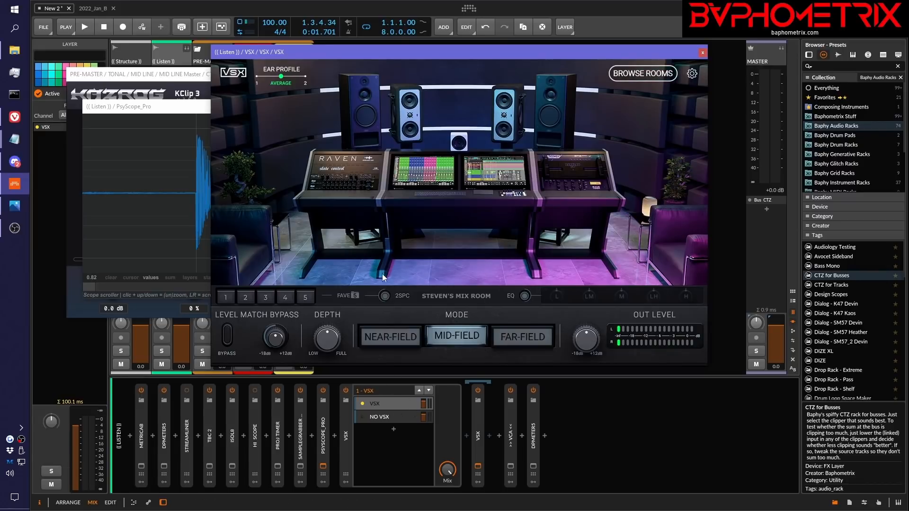
Audition the mix in VSX and cycle through the Archon Studio and Club rooms, ending on Steven's Mix Room in Mid-Field mode
{"action": "key", "text": "space"}
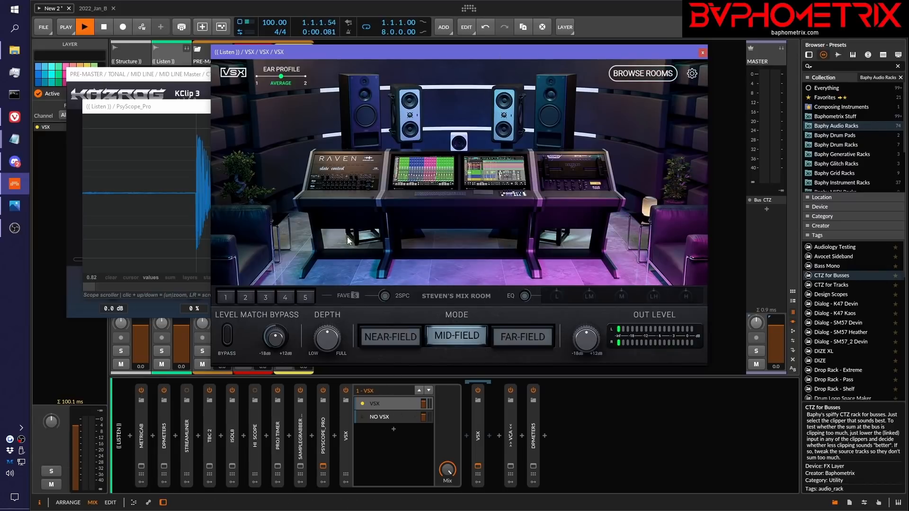
{"action": "left_click", "coordinate": [249, 296]}
{"action": "left_click", "coordinate": [225, 297]}
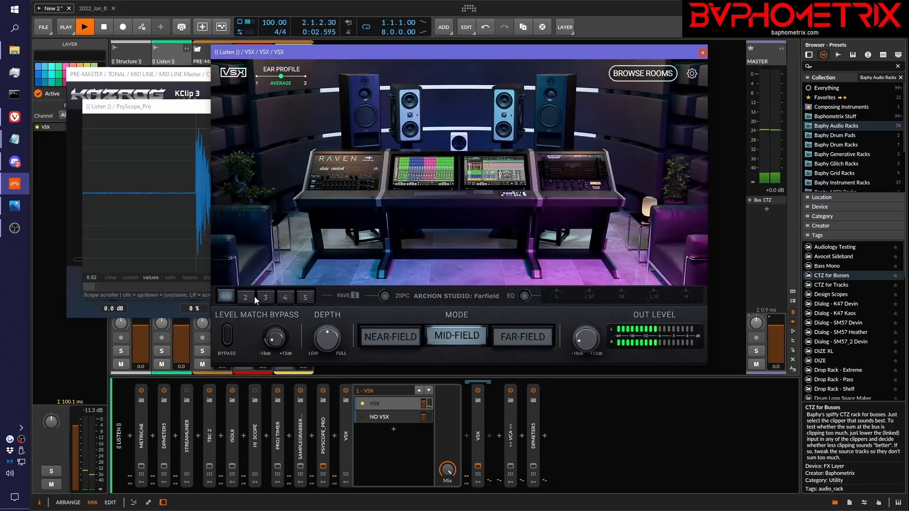
{"action": "key", "text": "space"}
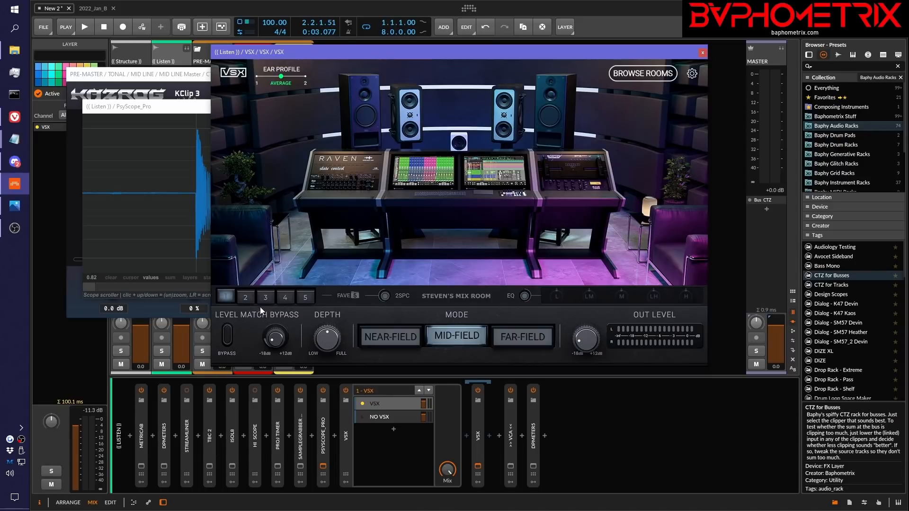
{"action": "left_click", "coordinate": [251, 293]}
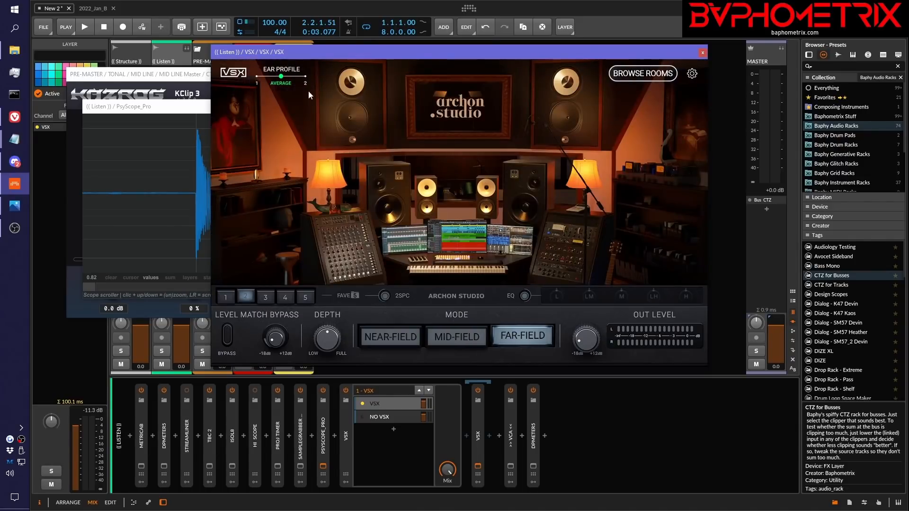
{"action": "left_click", "coordinate": [307, 297]}
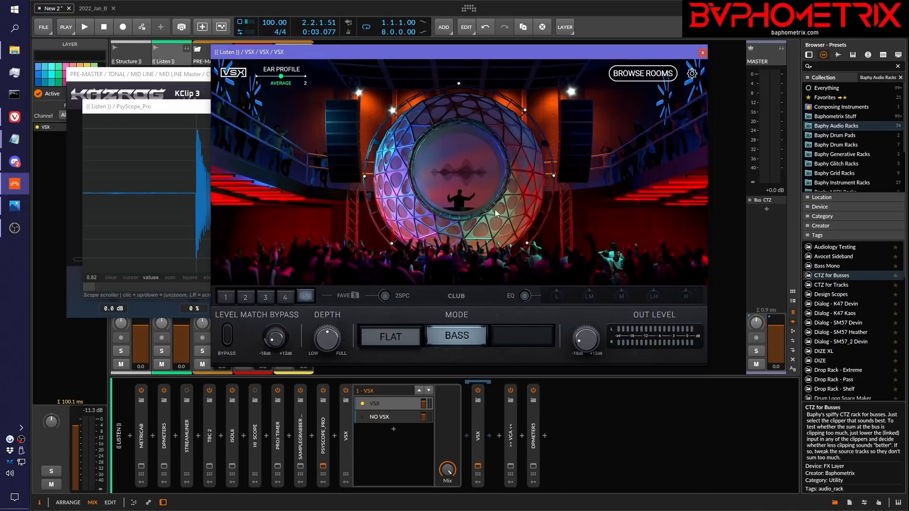
{"action": "left_click", "coordinate": [226, 296]}
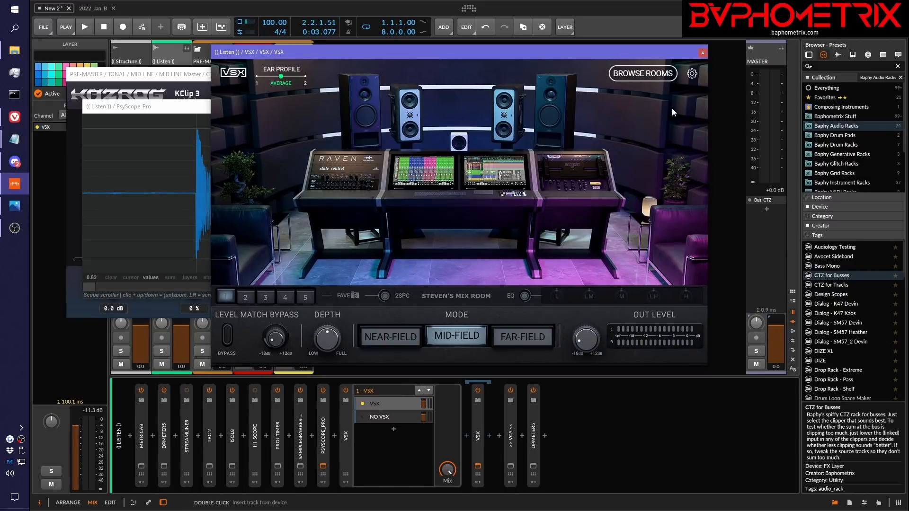
Close the VSX window, inspect the Tool device in the NO VSX layer and reactivate the VSX layer
{"action": "left_click", "coordinate": [704, 54]}
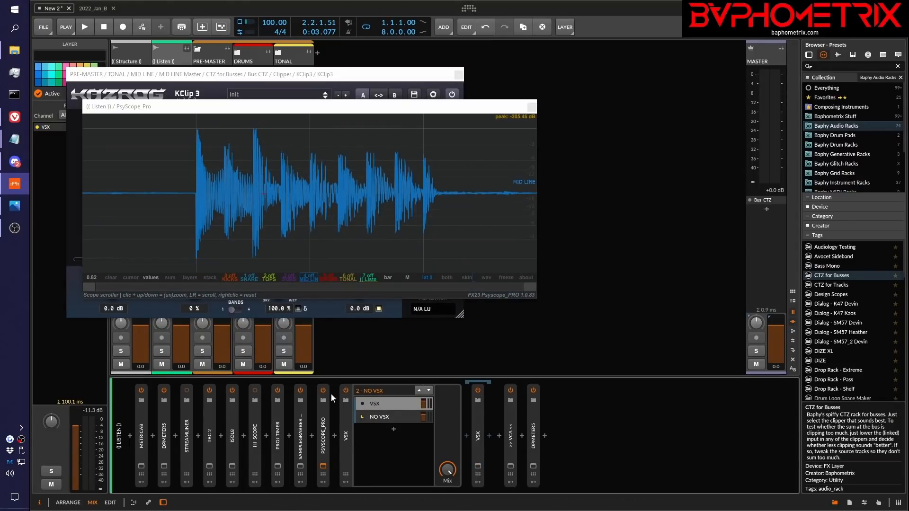
{"action": "left_click", "coordinate": [396, 415]}
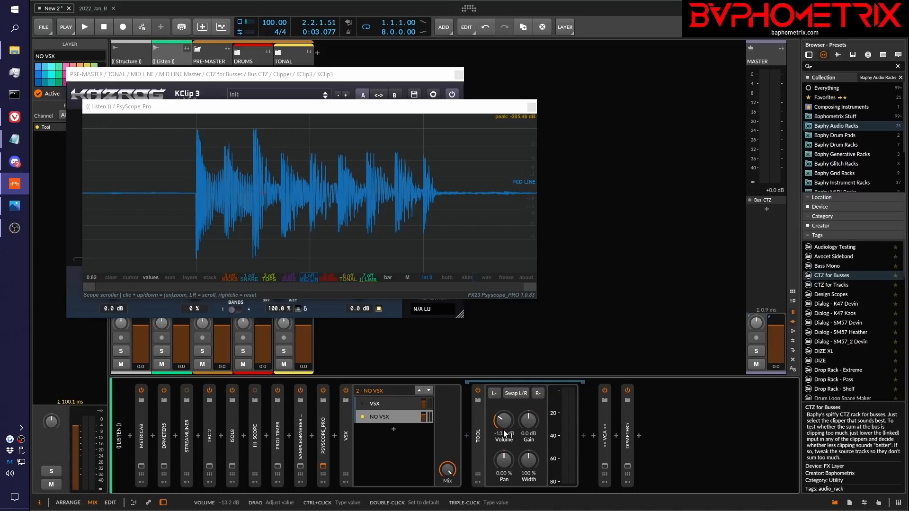
{"action": "left_click", "coordinate": [362, 405]}
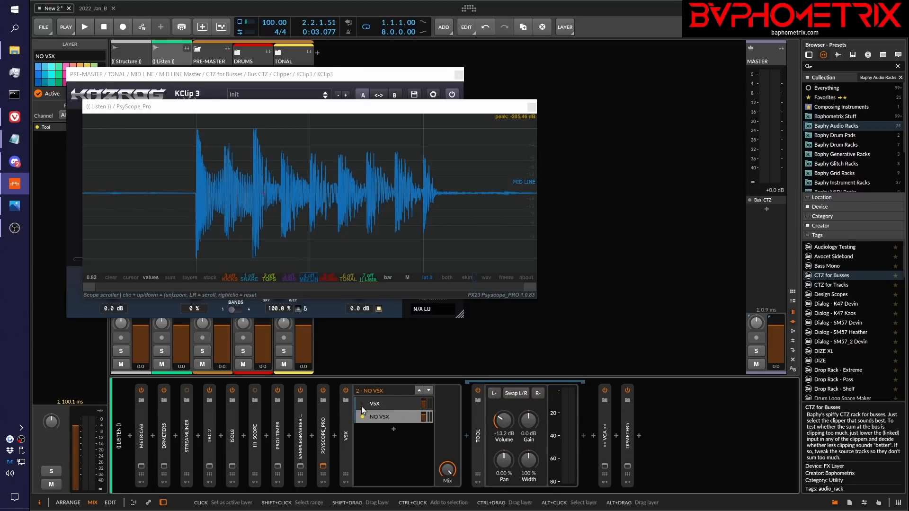
{"action": "left_click", "coordinate": [382, 403]}
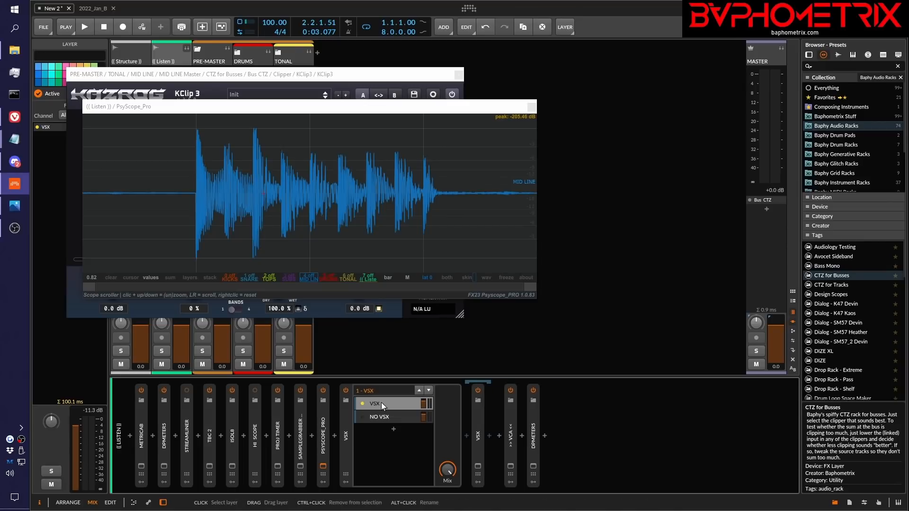
Play the mix through the VSX layer, switch to the NO VSX layer and play it again to compare
{"action": "key", "text": "space"}
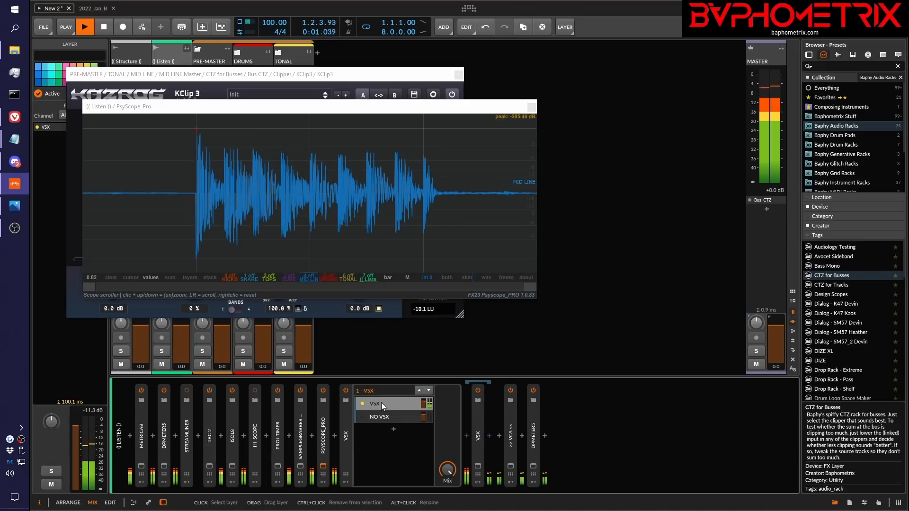
{"action": "key", "text": "space"}
{"action": "left_click", "coordinate": [363, 417]}
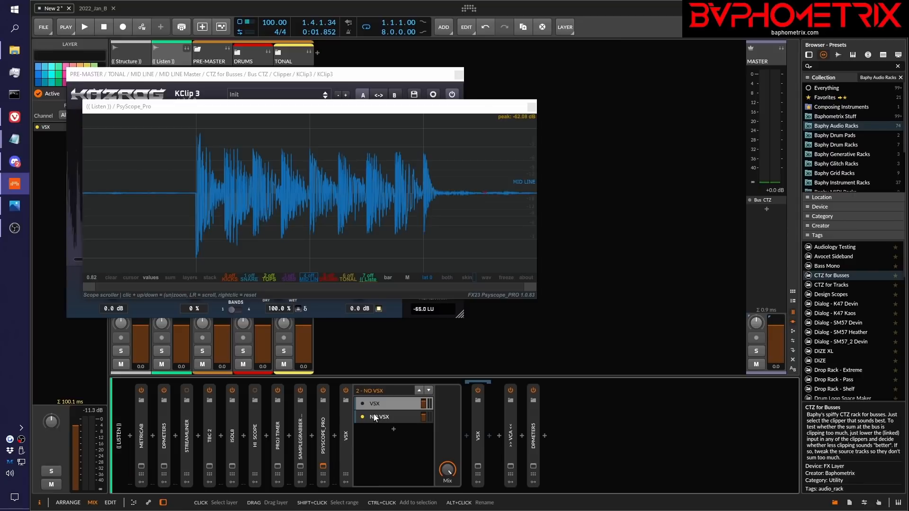
{"action": "key", "text": "space"}
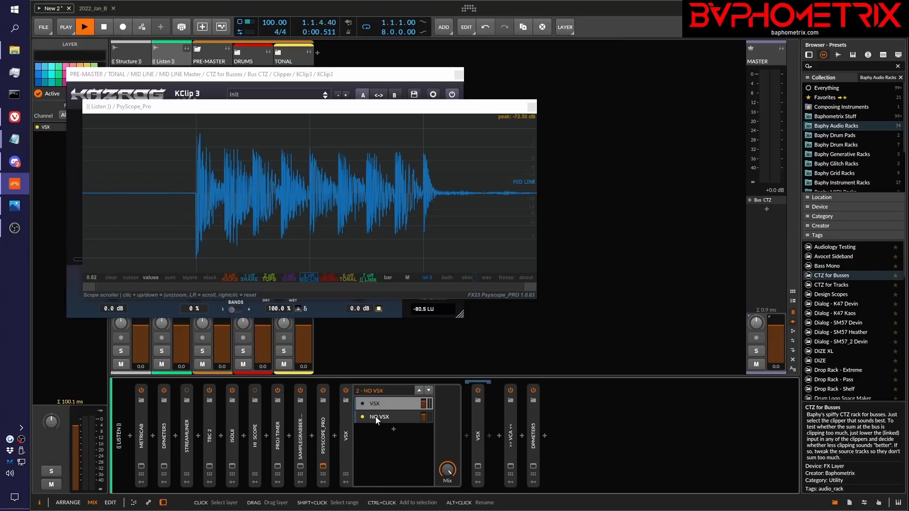
{"action": "key", "text": "space"}
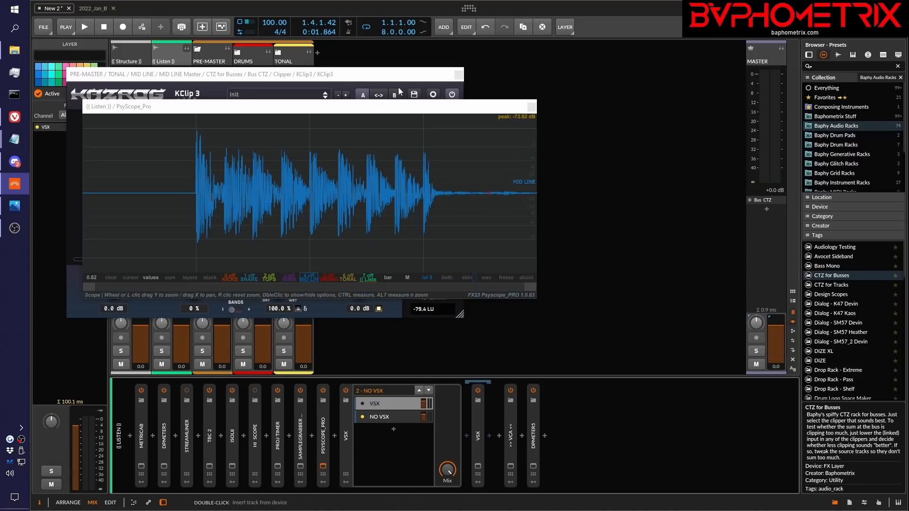
Rearrange the PsyScope_Pro and KClip 3 windows so both sit clear of the PRE-MASTER and (( Listen )) channels
{"action": "left_click_drag", "start_coordinate": [403, 106], "coordinate": [718, 169]}
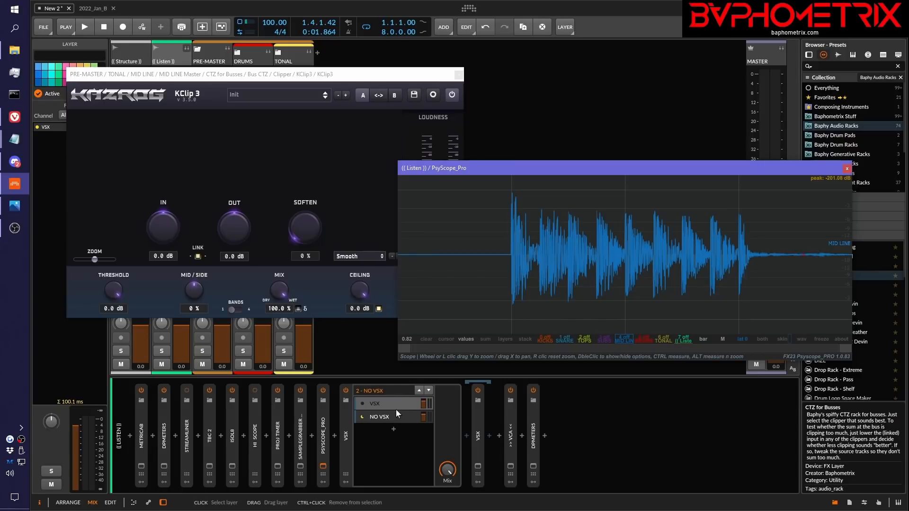
{"action": "left_click_drag", "start_coordinate": [587, 167], "coordinate": [407, 95]}
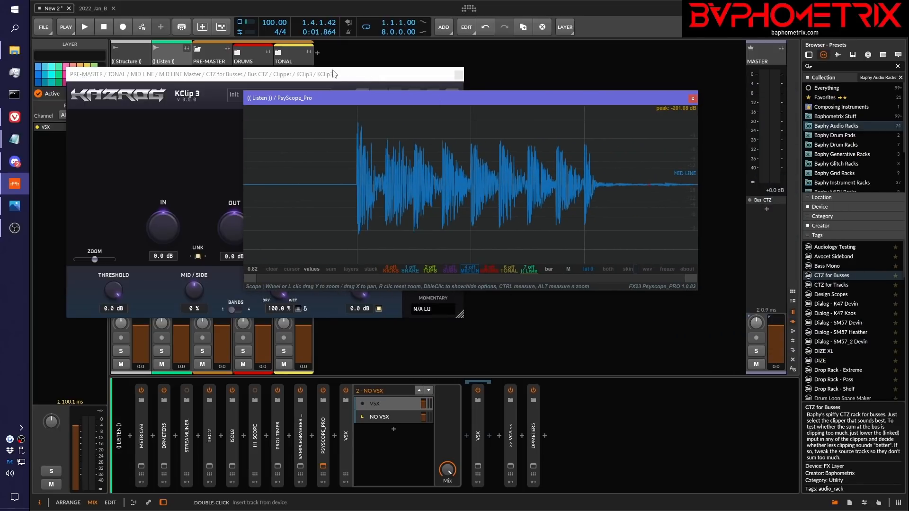
{"action": "left_click_drag", "start_coordinate": [334, 74], "coordinate": [588, 71]}
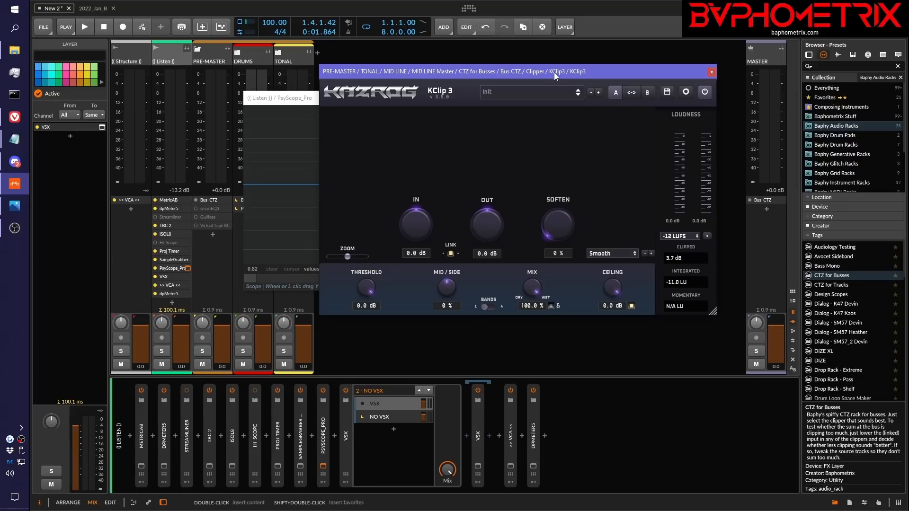
{"action": "left_click_drag", "start_coordinate": [554, 73], "coordinate": [526, 75]}
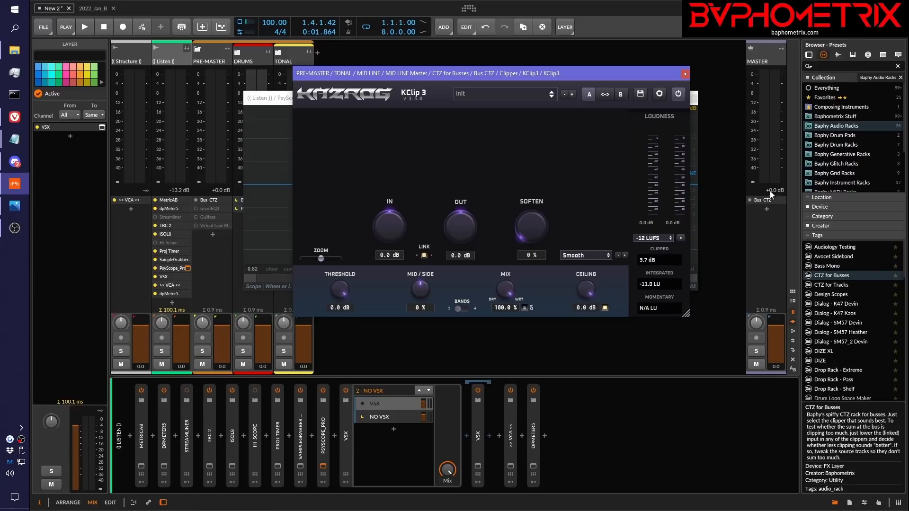
Play the mix briefly, lower the KClip 3 window away from the group headers and expand the TONAL group
{"action": "left_click", "coordinate": [740, 226]}
{"action": "key", "text": "space"}
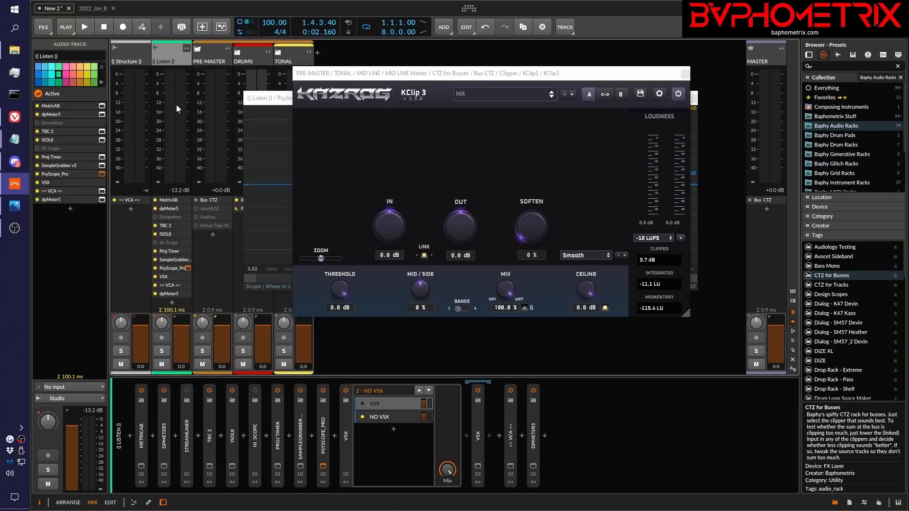
{"action": "left_click_drag", "start_coordinate": [367, 79], "coordinate": [385, 138]}
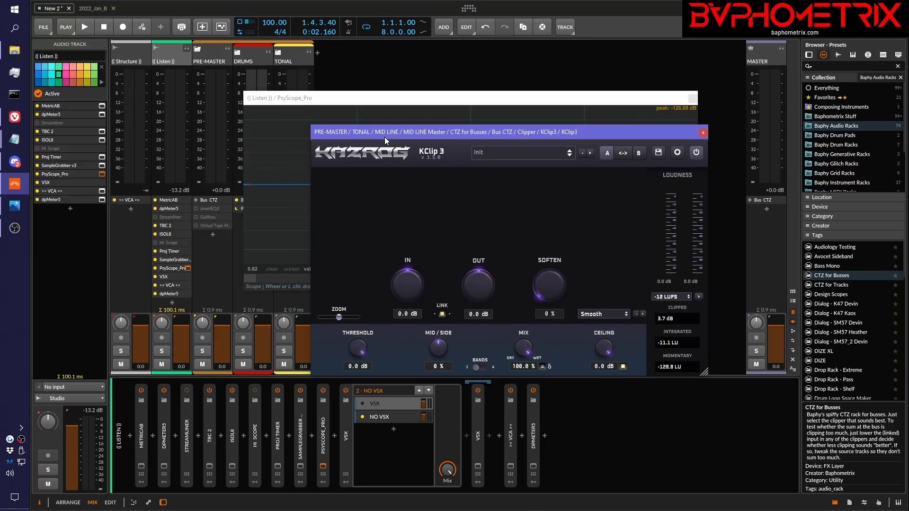
{"action": "left_click", "coordinate": [282, 53]}
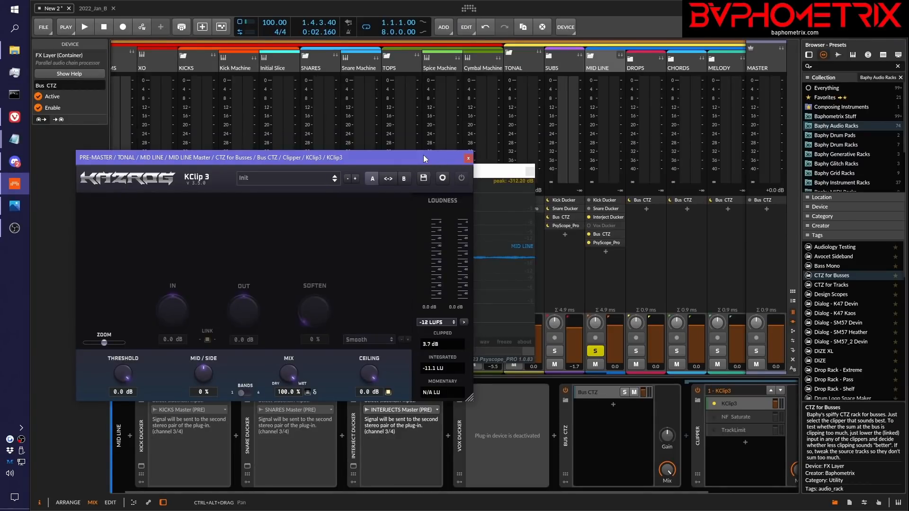
Start playback with MID LINE soloed and move the KClip 3 and PsyScope_Pro windows below the mixer meters
{"action": "key", "text": "space"}
{"action": "left_click_drag", "start_coordinate": [423, 155], "coordinate": [459, 267]}
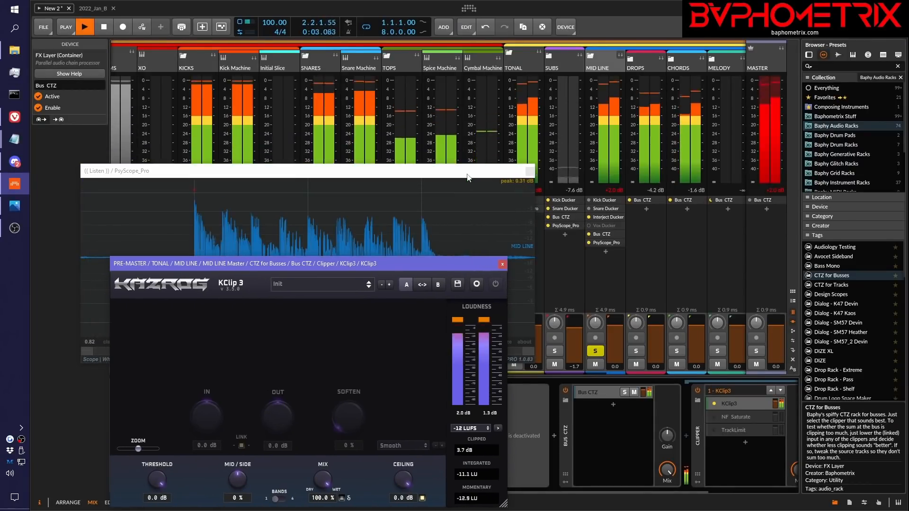
{"action": "left_click_drag", "start_coordinate": [467, 174], "coordinate": [597, 410]}
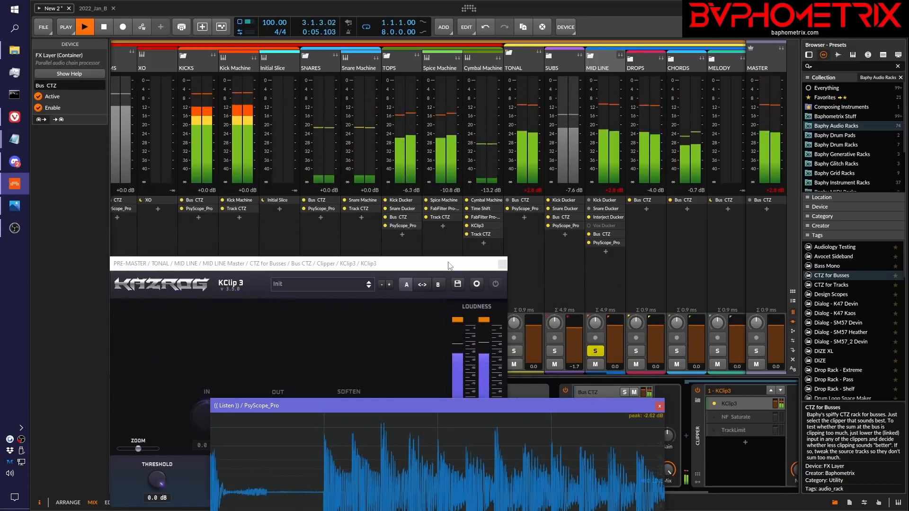
Lower the KClip 3 window to uncover the channels' meters and device lists, and stop playback
{"action": "left_click_drag", "start_coordinate": [450, 266], "coordinate": [458, 345]}
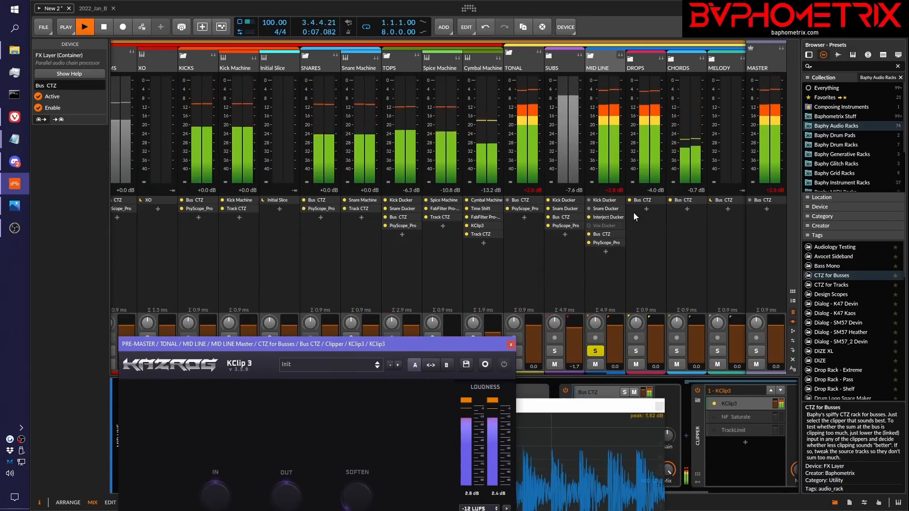
{"action": "key", "text": "space"}
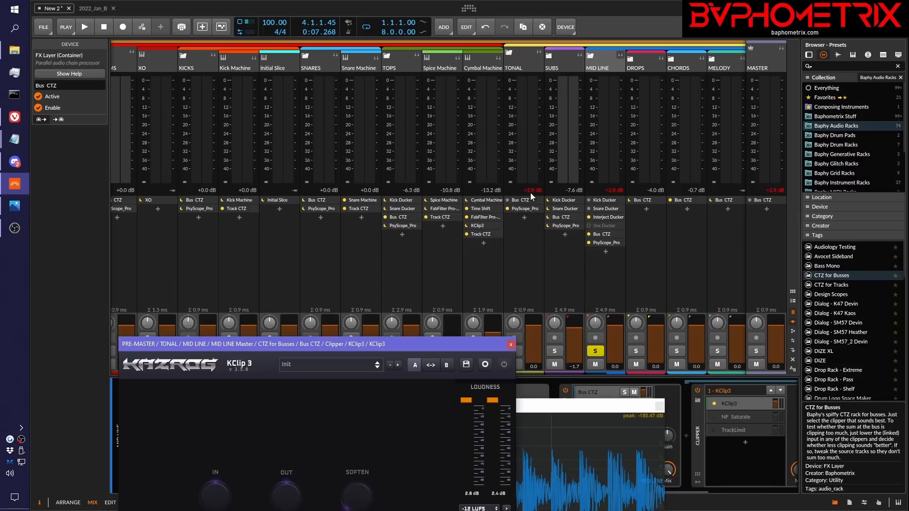
Examine the held peak levels across PRE-MASTER, (( Listen )), the drum and tonal groups and MASTER
{"action": "scroll", "coordinate": [484, 157], "scroll_direction": "left", "scroll_amount": 4}
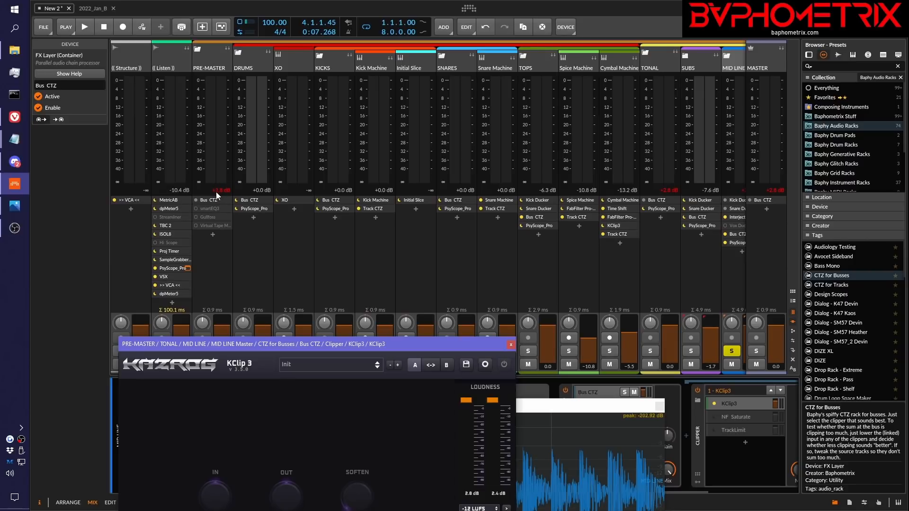
{"action": "scroll", "coordinate": [271, 275], "scroll_direction": "right", "scroll_amount": 10}
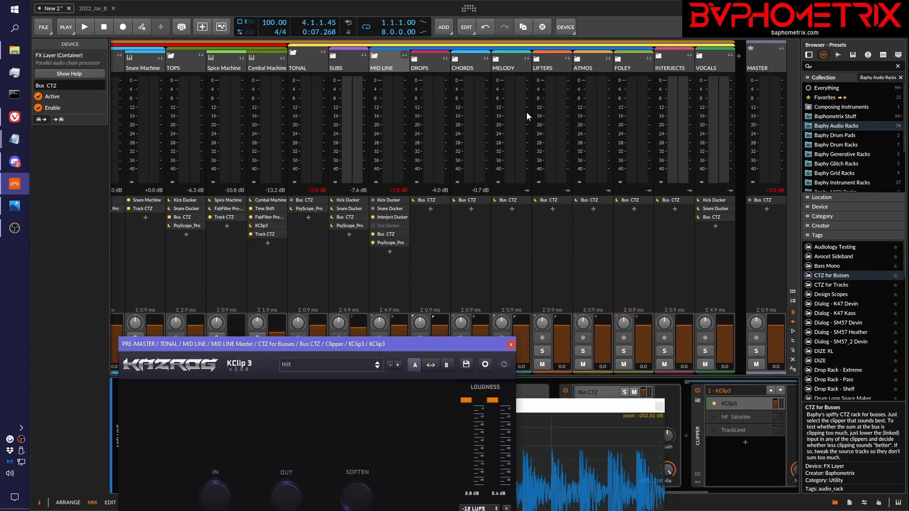
{"action": "scroll", "coordinate": [395, 171], "scroll_direction": "left", "scroll_amount": 10}
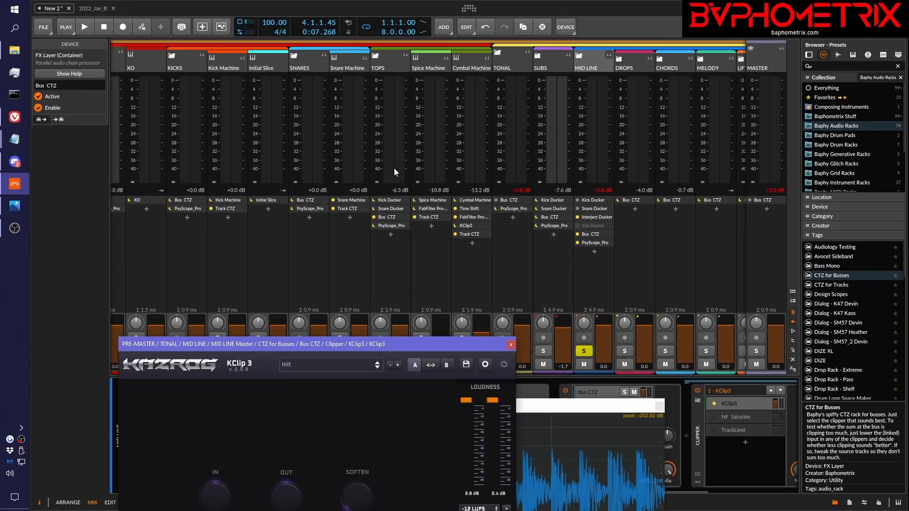
{"action": "scroll", "coordinate": [394, 167], "scroll_direction": "left", "scroll_amount": 3}
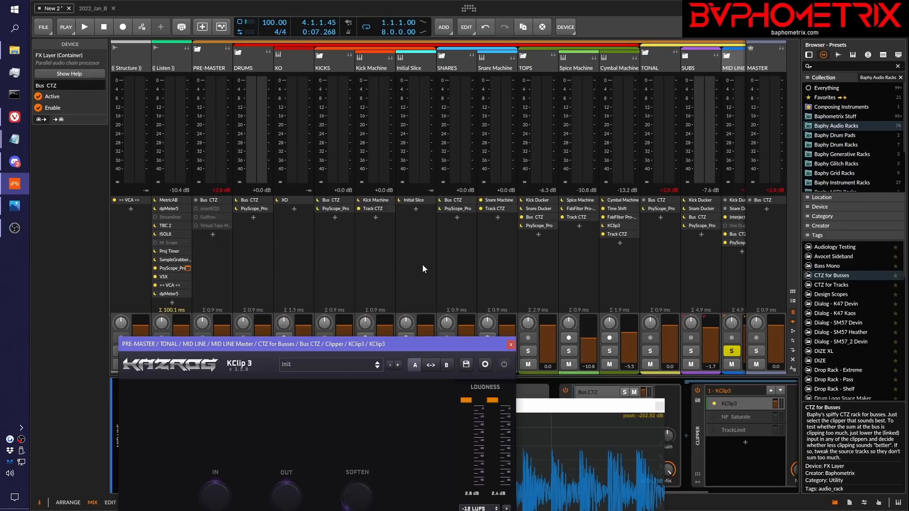
{"action": "scroll", "coordinate": [422, 263], "scroll_direction": "right", "scroll_amount": 8}
{"action": "scroll", "coordinate": [422, 264], "scroll_direction": "left", "scroll_amount": 3}
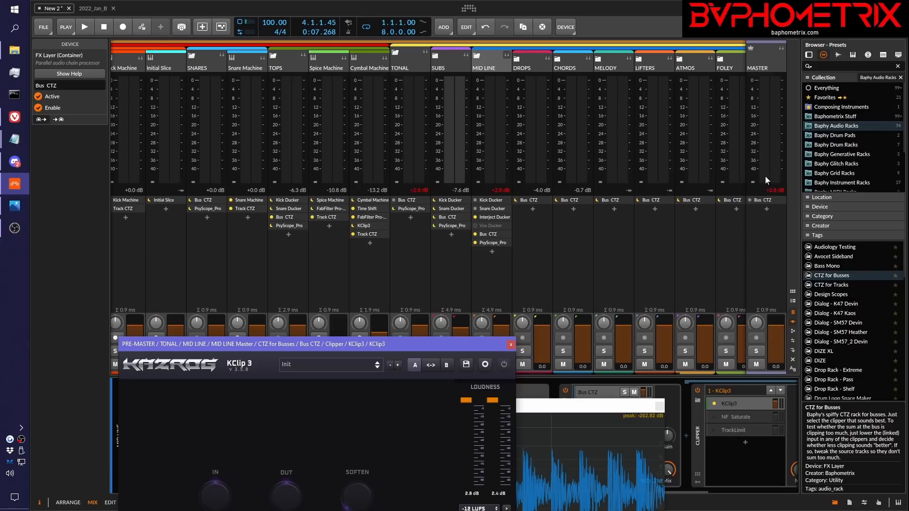
{"action": "scroll", "coordinate": [626, 165], "scroll_direction": "left", "scroll_amount": 5}
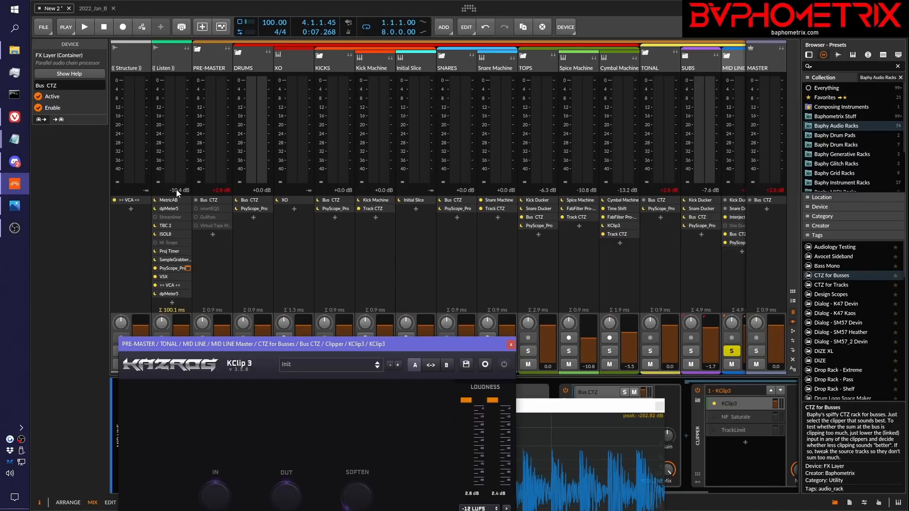
{"action": "scroll", "coordinate": [314, 226], "scroll_direction": "right", "scroll_amount": 5}
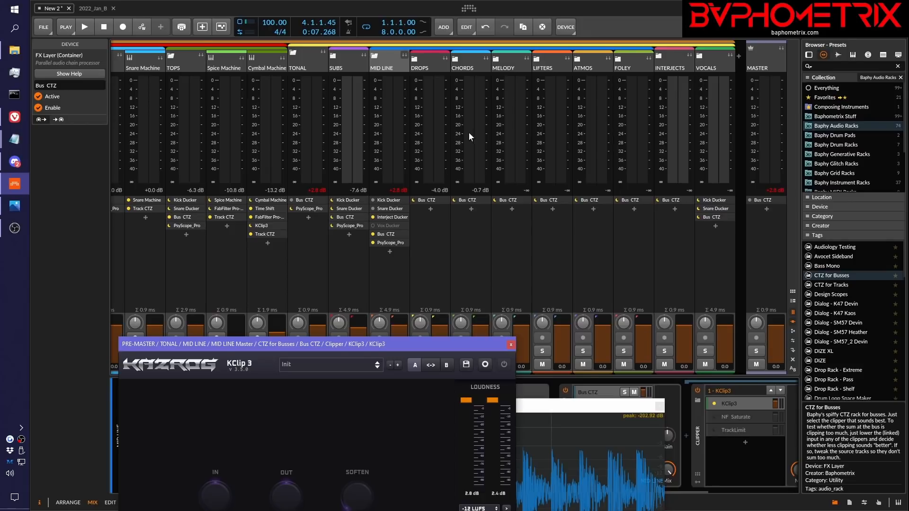
{"action": "scroll", "coordinate": [387, 152], "scroll_direction": "left", "scroll_amount": 5}
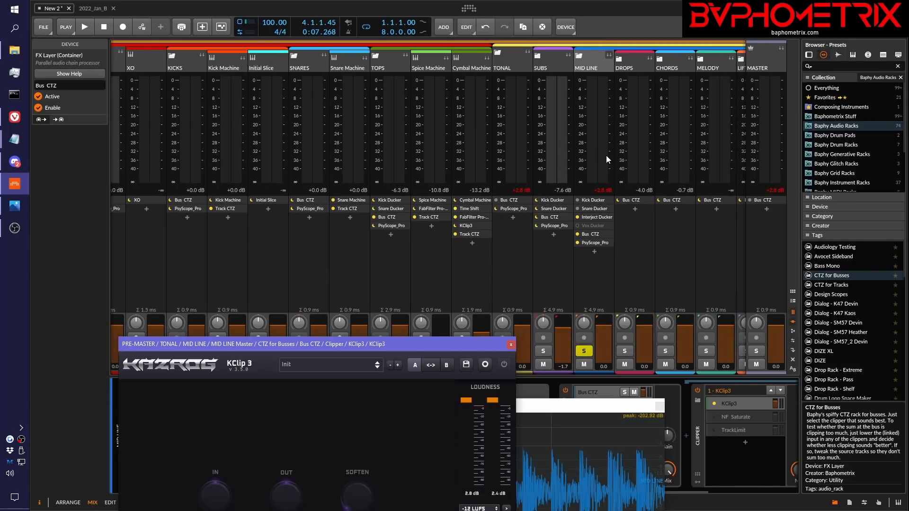
Raise the PsyScope_Pro and KClip 3 windows above the device chain and play the soloed MID LINE briefly
{"action": "left_click_drag", "start_coordinate": [567, 404], "coordinate": [732, 271]}
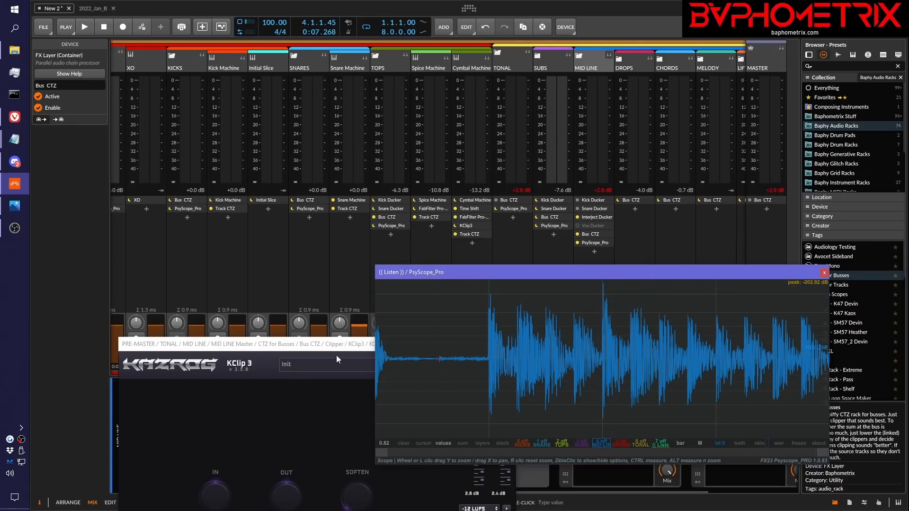
{"action": "left_click_drag", "start_coordinate": [305, 345], "coordinate": [245, 120]}
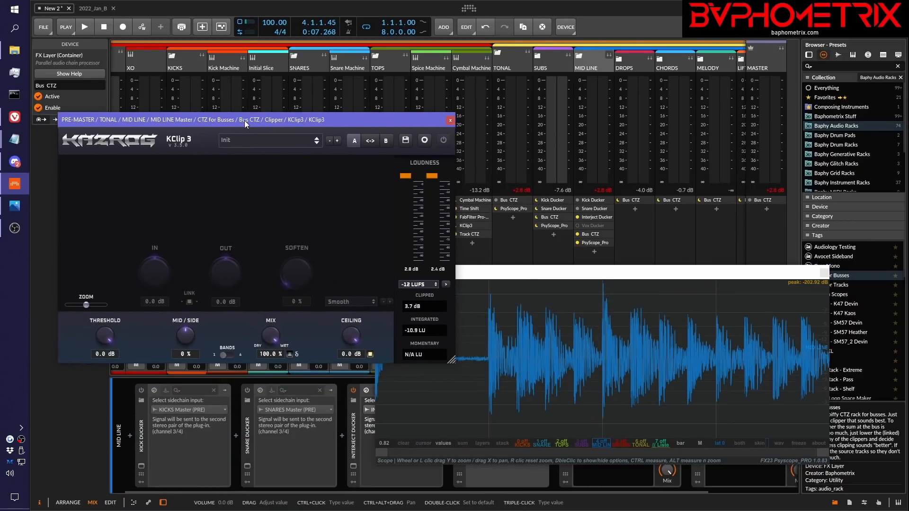
{"action": "left_click_drag", "start_coordinate": [517, 272], "coordinate": [475, 137]}
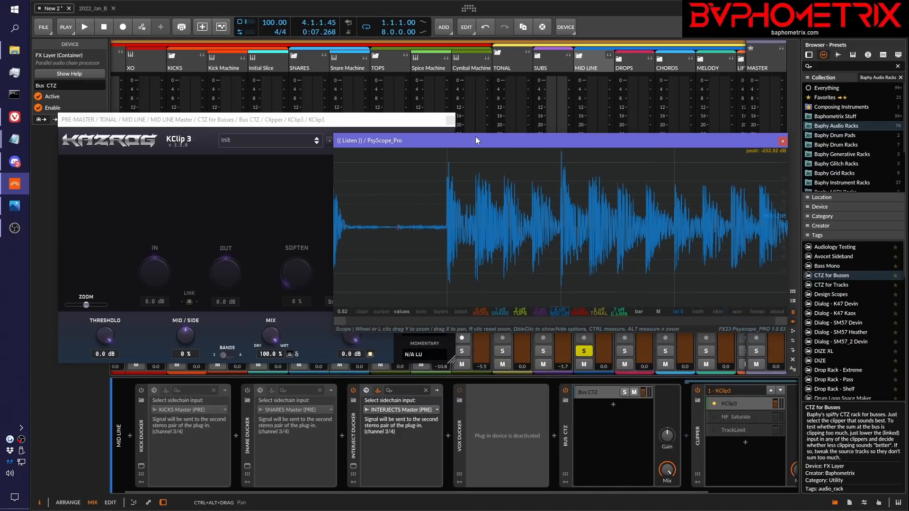
{"action": "key", "text": "space"}
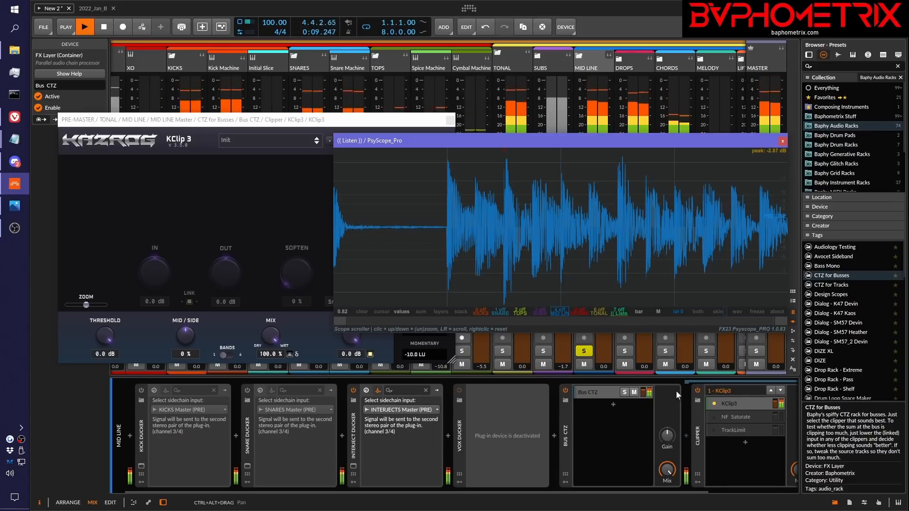
{"action": "key", "text": "space"}
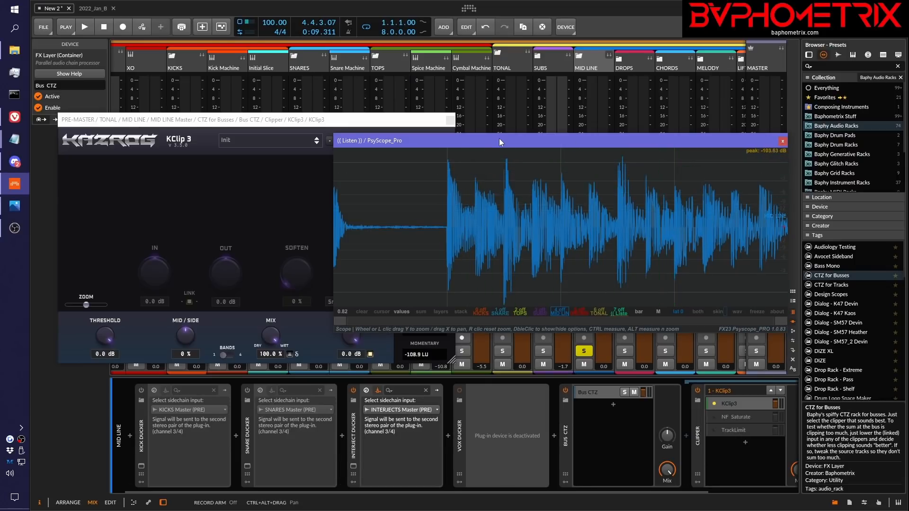
Select the MID LINE group and reposition the PsyScope_Pro and KClip 3 windows with the whole clipper in front
{"action": "left_click_drag", "start_coordinate": [500, 143], "coordinate": [550, 252]}
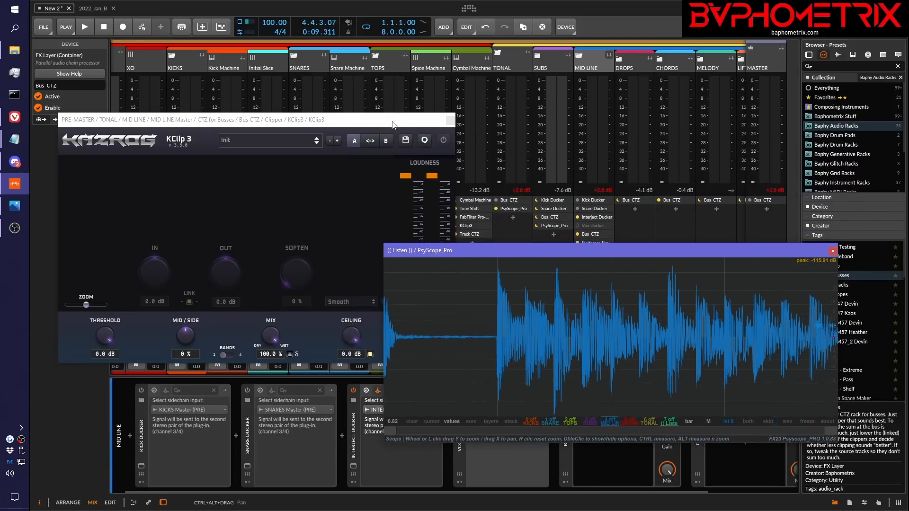
{"action": "left_click_drag", "start_coordinate": [388, 117], "coordinate": [390, 57]}
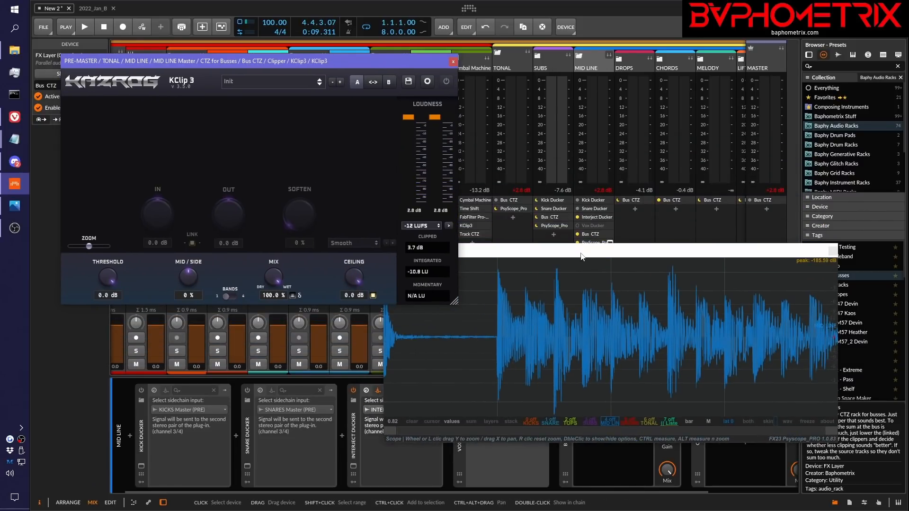
{"action": "left_click_drag", "start_coordinate": [580, 251], "coordinate": [581, 255]}
{"action": "left_click", "coordinate": [599, 67]}
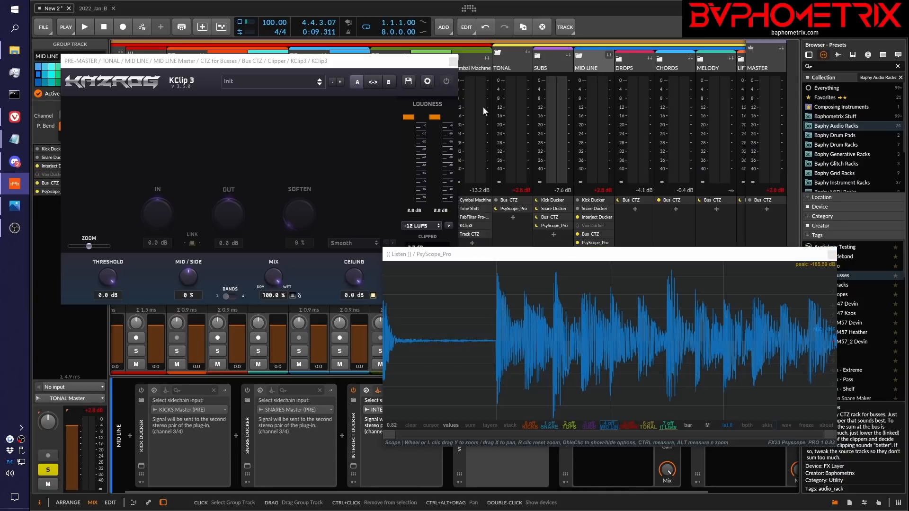
{"action": "left_click_drag", "start_coordinate": [562, 255], "coordinate": [545, 166]}
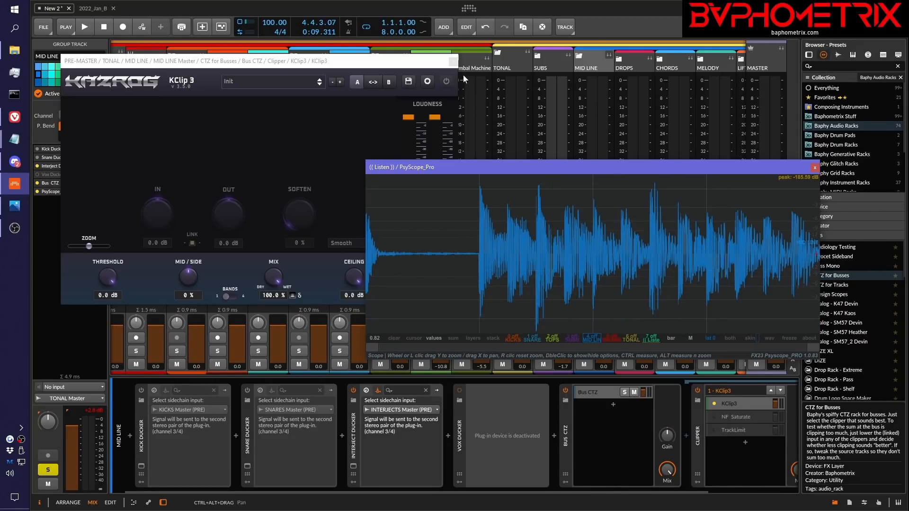
{"action": "left_click", "coordinate": [411, 67]}
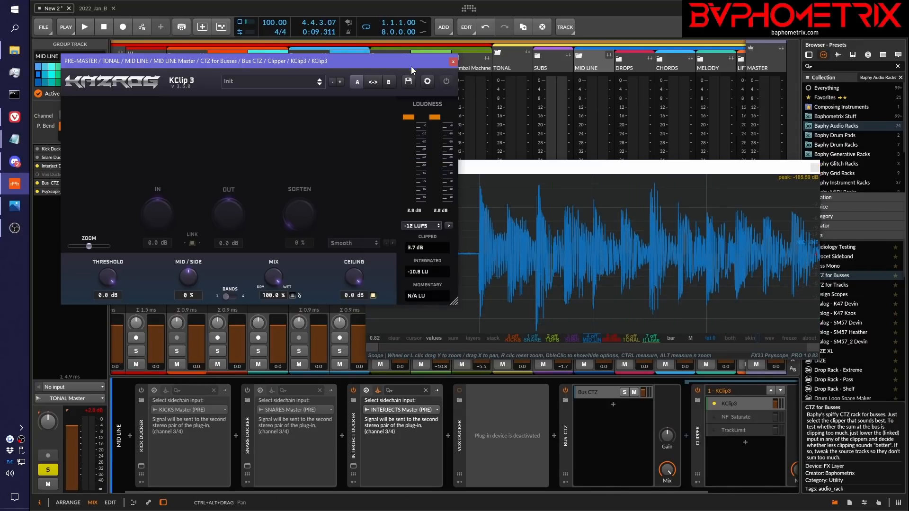
Play MID LINE with KClip 3 bypassed, enable the clipper during playback and place its window beside PsyScope_Pro
{"action": "left_click", "coordinate": [448, 81]}
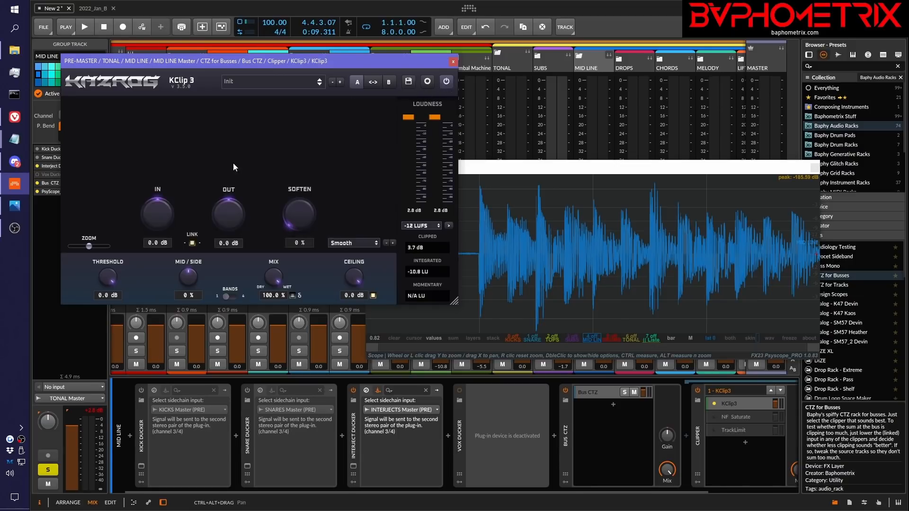
{"action": "left_click", "coordinate": [447, 83]}
{"action": "key", "text": "space"}
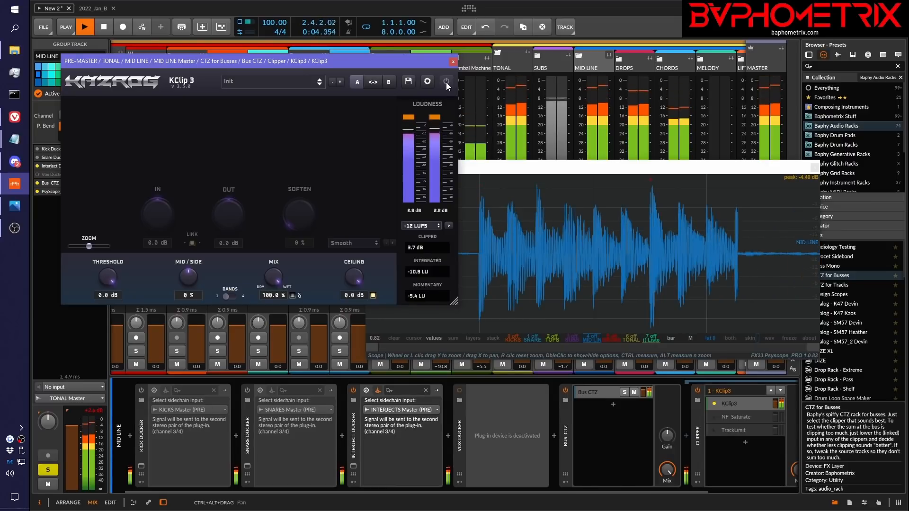
{"action": "left_click", "coordinate": [446, 82]}
{"action": "left_click_drag", "start_coordinate": [506, 166], "coordinate": [588, 176]}
{"action": "left_click_drag", "start_coordinate": [392, 63], "coordinate": [363, 68]}
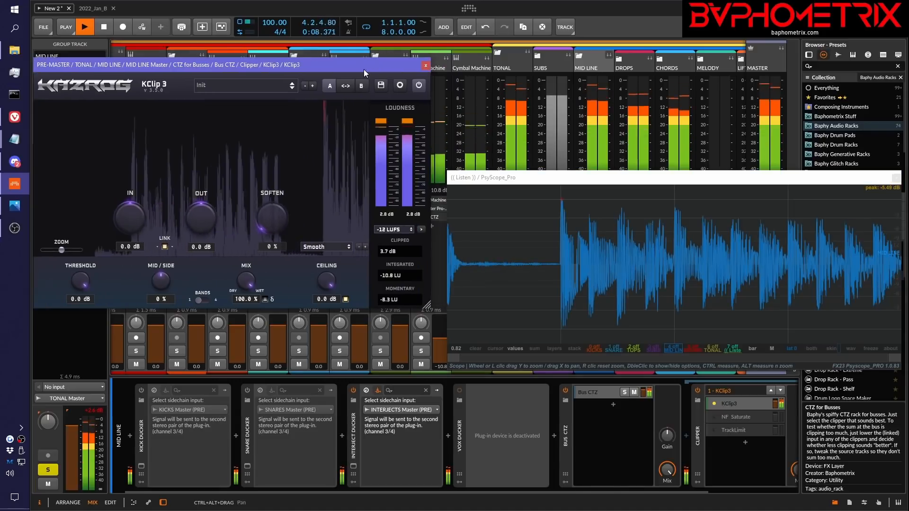
Bypass and re-enable KClip 3 during playback to compare the MID LINE clipping by ear, and stop playback
{"action": "left_click", "coordinate": [419, 86]}
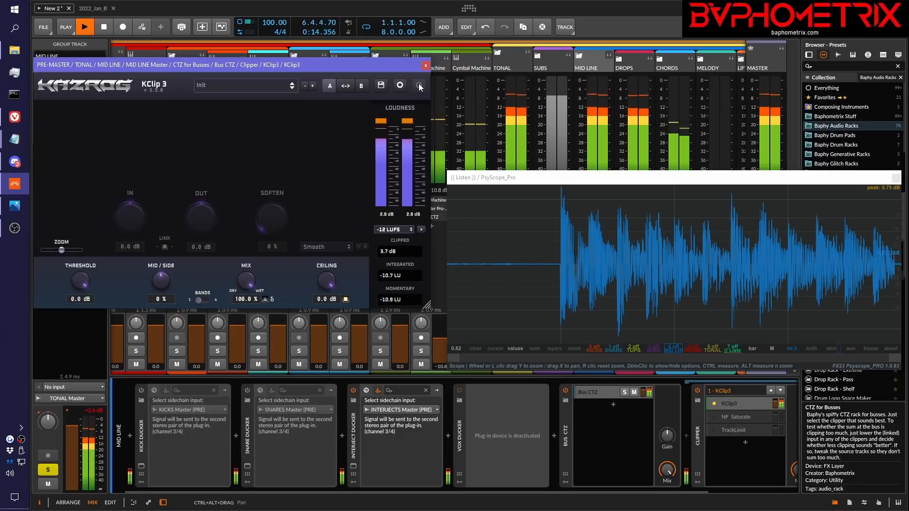
{"action": "left_click", "coordinate": [419, 85]}
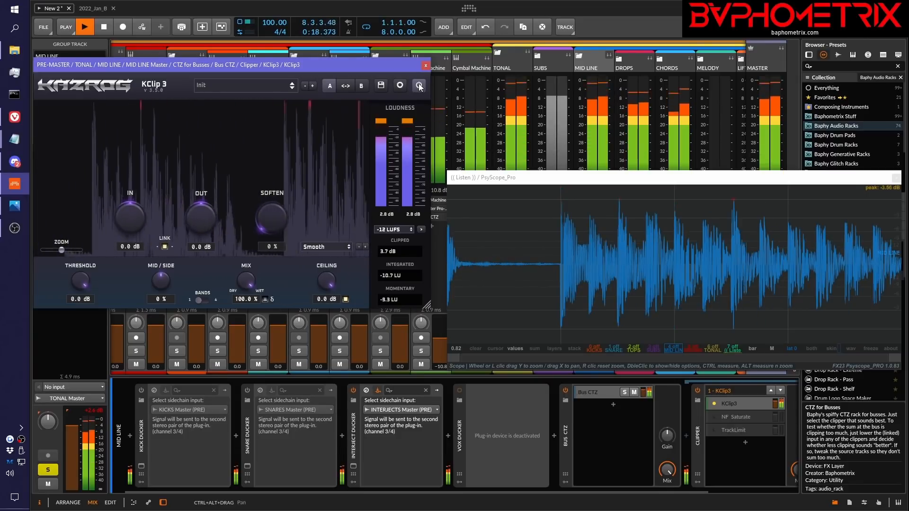
{"action": "key", "text": "space"}
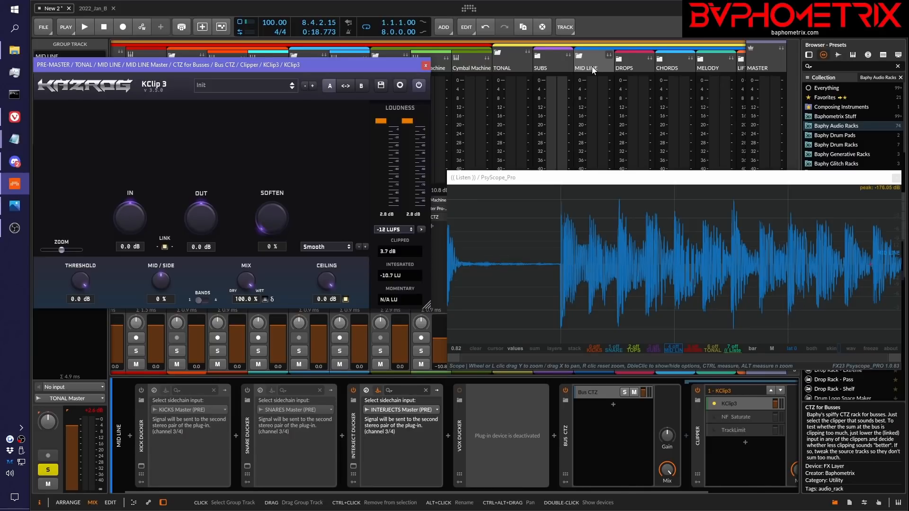
Move the PsyScope_Pro window away from the MID LINE channel to uncover its devices and peak level
{"action": "left_click", "coordinate": [598, 58]}
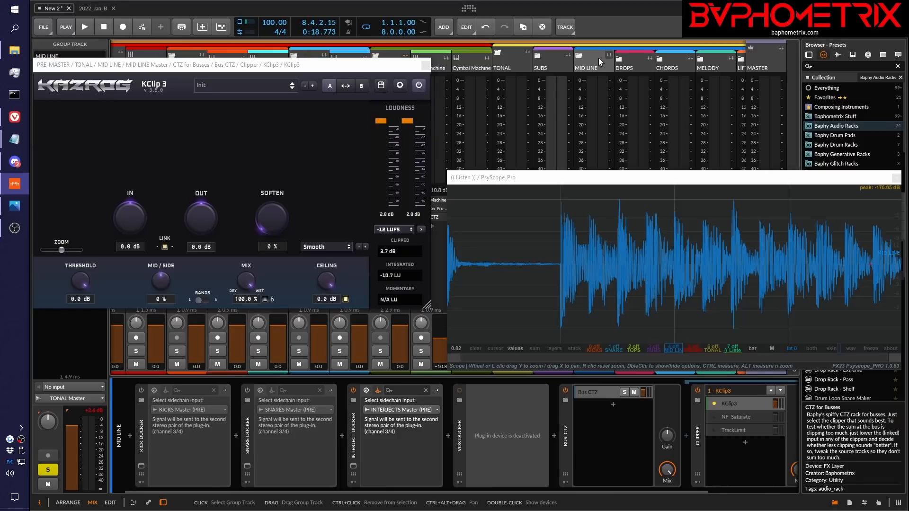
{"action": "left_click_drag", "start_coordinate": [592, 184], "coordinate": [252, 287]}
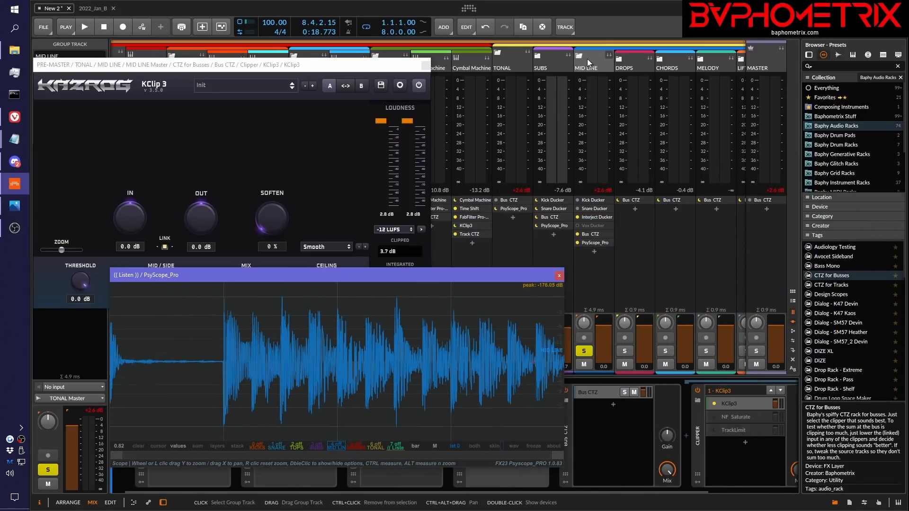
{"action": "left_click", "coordinate": [420, 85]}
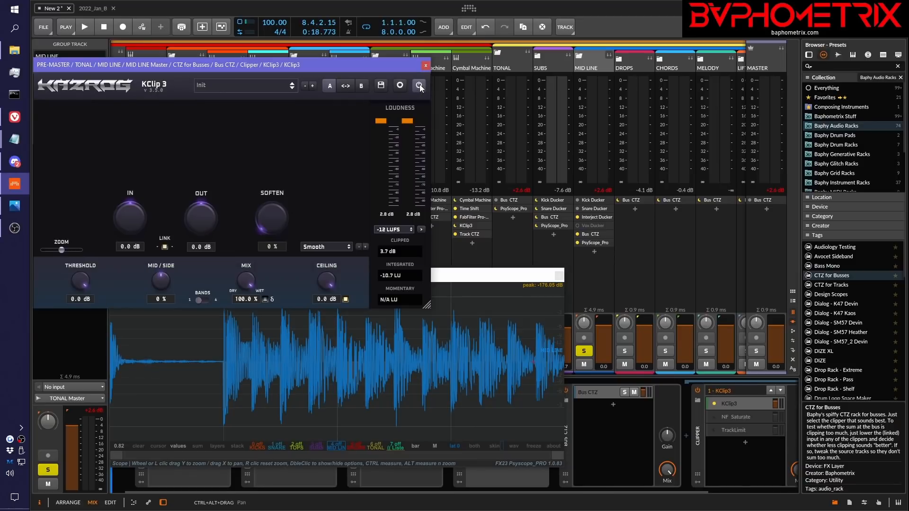
{"action": "left_click", "coordinate": [477, 278]}
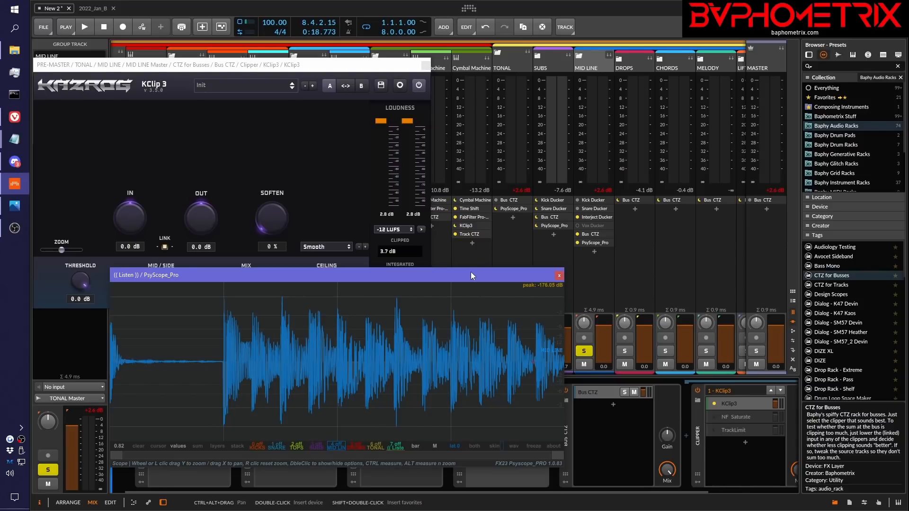
Move the PsyScope_Pro window clear of the device chain and CHORDS, expand the CHORDS group and select its Piano track
{"action": "left_click_drag", "start_coordinate": [487, 275], "coordinate": [518, 91]}
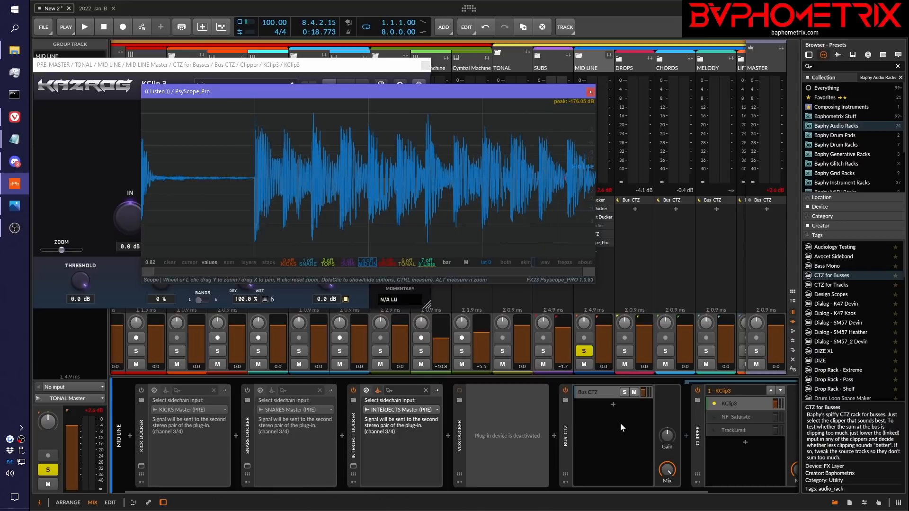
{"action": "scroll", "coordinate": [619, 426], "scroll_direction": "right", "scroll_amount": 3}
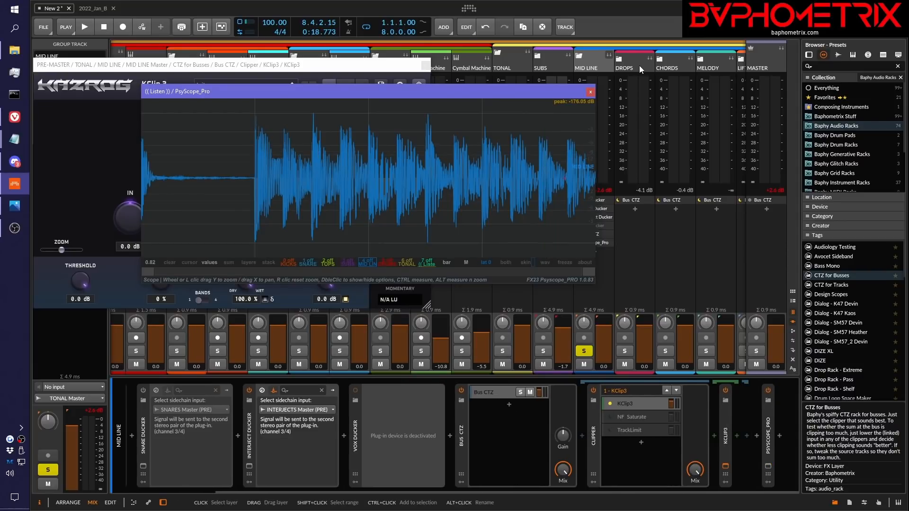
{"action": "left_click_drag", "start_coordinate": [547, 90], "coordinate": [456, 94]}
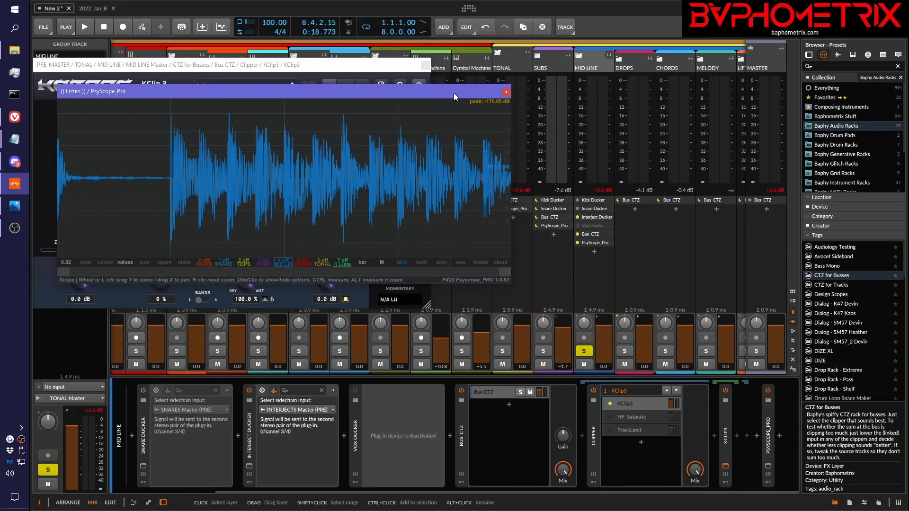
{"action": "left_click", "coordinate": [660, 60]}
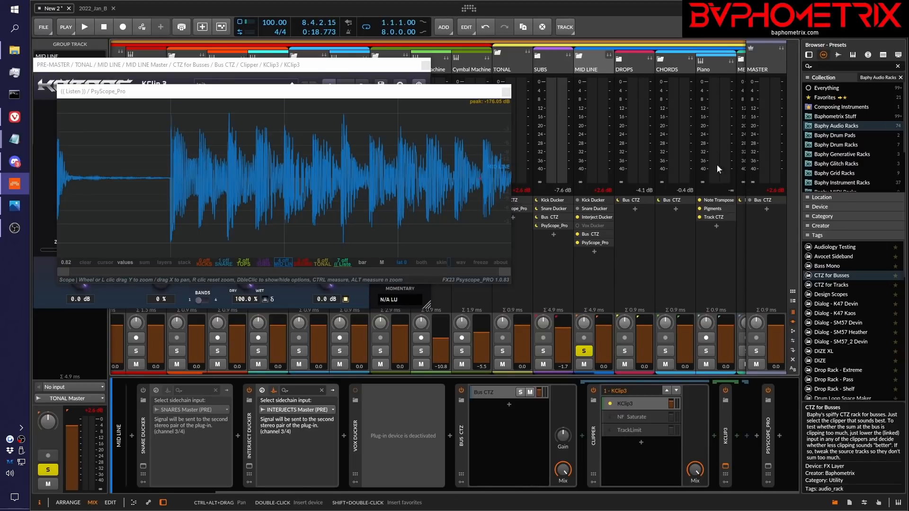
{"action": "left_click", "coordinate": [718, 64]}
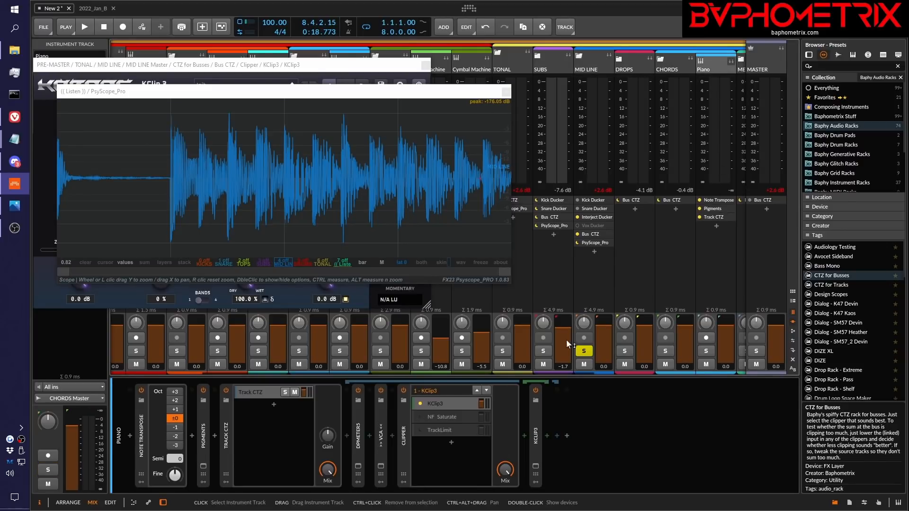
Open the VCA gain plugin in the Piano track's Track CTZ chain and lower its gain to -3.00 dB
{"action": "left_click", "coordinate": [381, 465]}
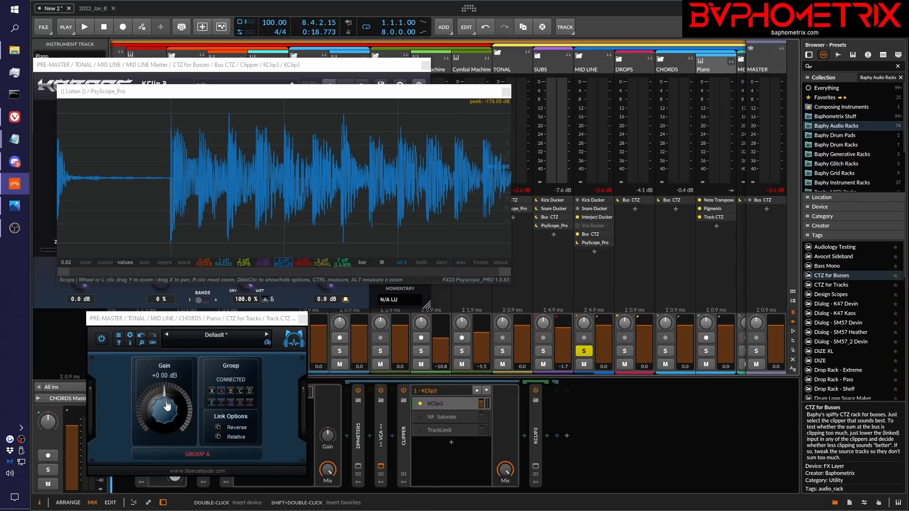
{"action": "left_click_drag", "start_coordinate": [166, 406], "coordinate": [163, 412]}
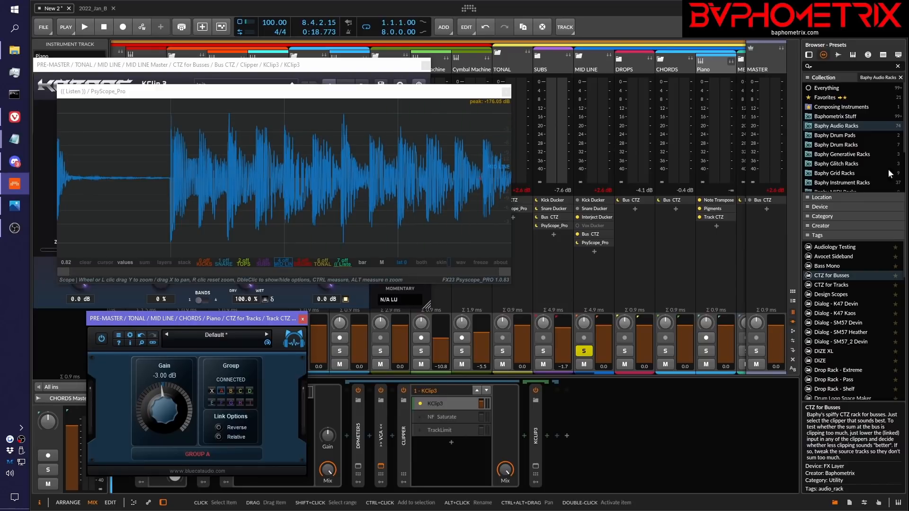
Bring the browser window with the Clip-to-Zero YouTube playlist over the project and look up Ep. 8 about "the VCA trick"
{"action": "left_click_drag", "start_coordinate": [908, 67], "coordinate": [642, 67]}
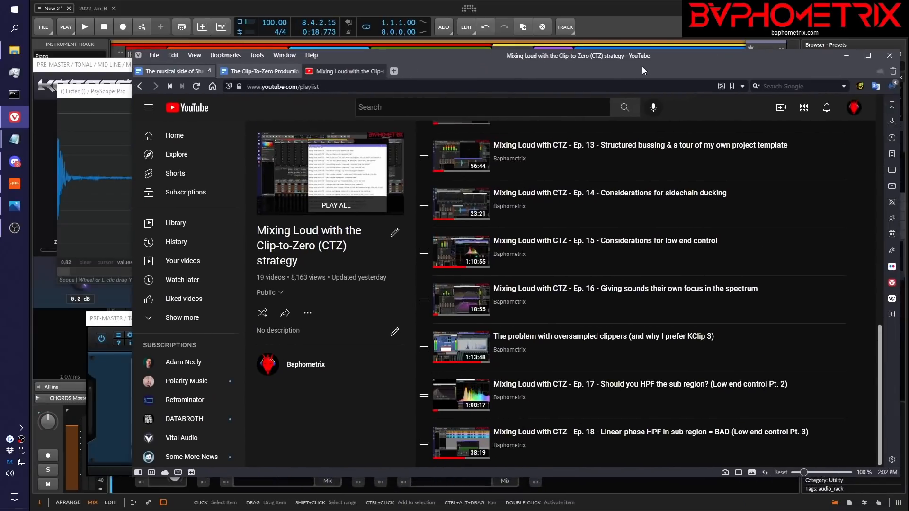
{"action": "scroll", "coordinate": [742, 310], "scroll_direction": "up", "scroll_amount": 6}
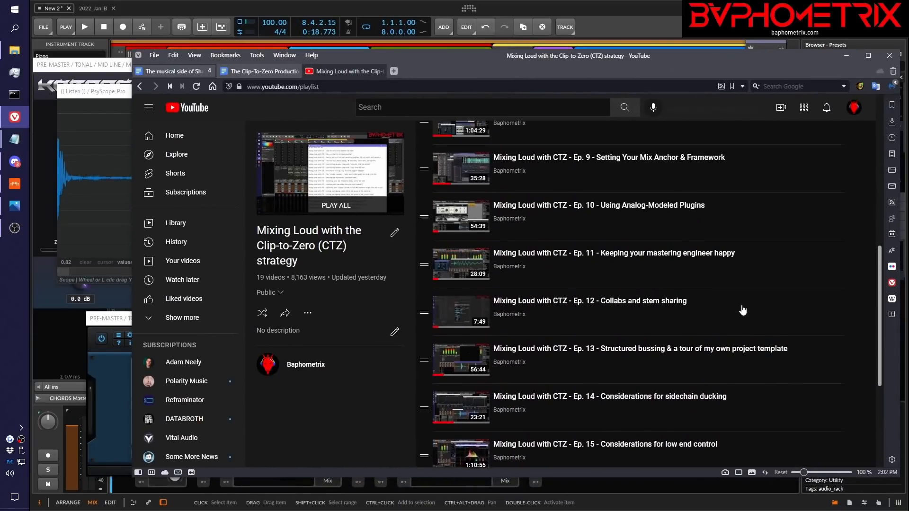
{"action": "scroll", "coordinate": [743, 311], "scroll_direction": "up", "scroll_amount": 1}
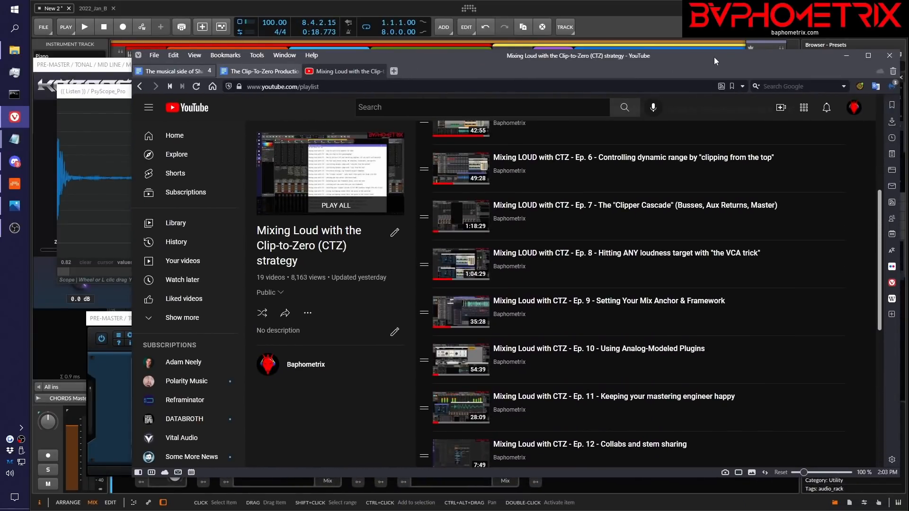
Move the browser window off the project and reset the Piano track's VCA gain to 0.00 dB
{"action": "left_click_drag", "start_coordinate": [714, 57], "coordinate": [908, 59]}
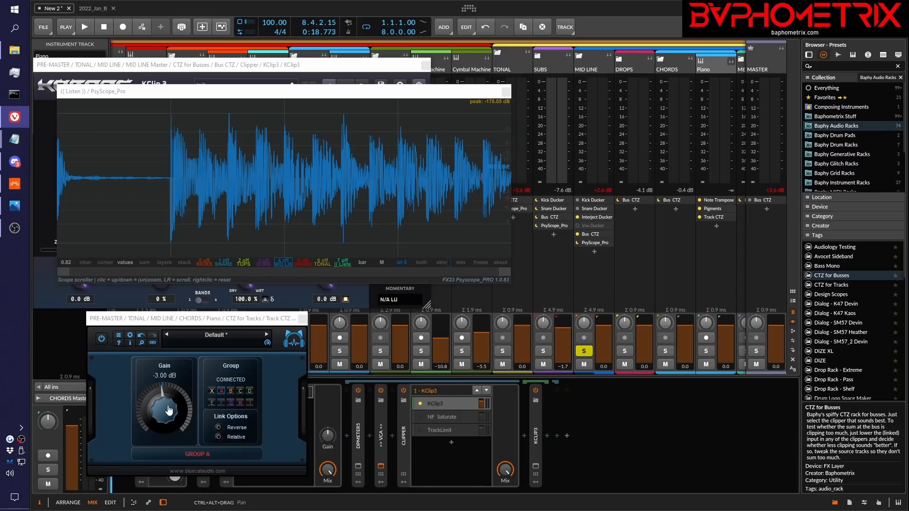
{"action": "double_click", "coordinate": [169, 410]}
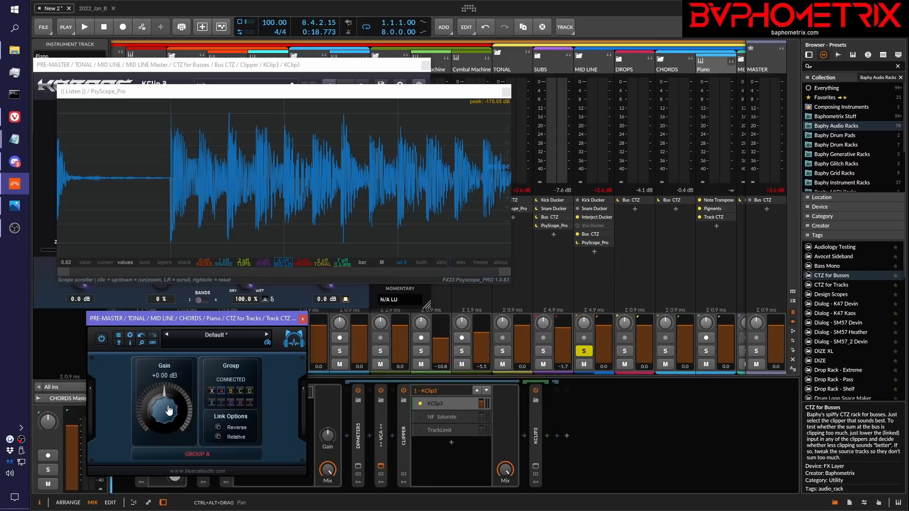
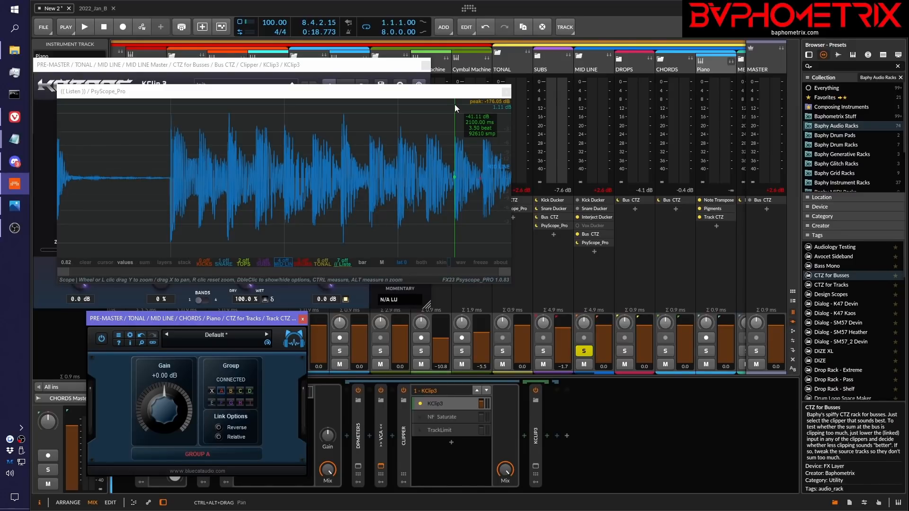
Bring up CTZ_QuietMixes.png, review the question about clippers not working on single tracks, and move the image off the project
{"action": "left_click", "coordinate": [449, 98]}
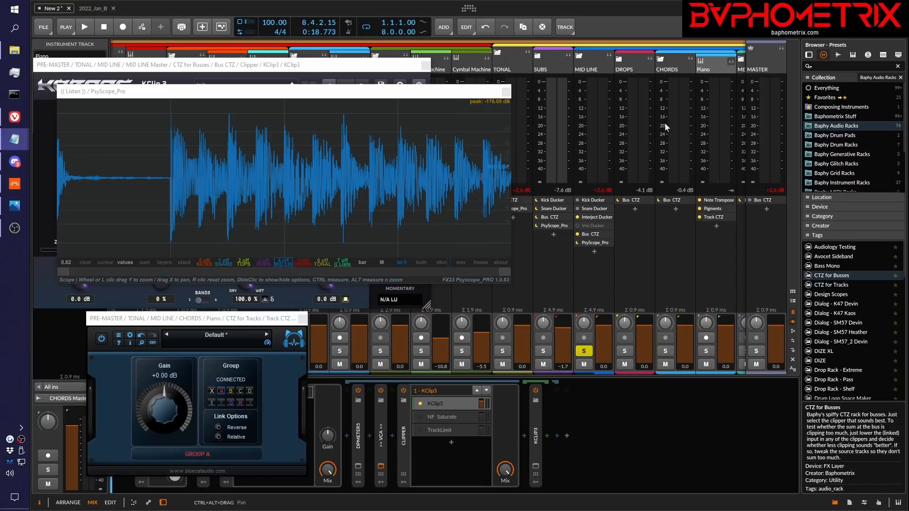
{"action": "left_click", "coordinate": [14, 206]}
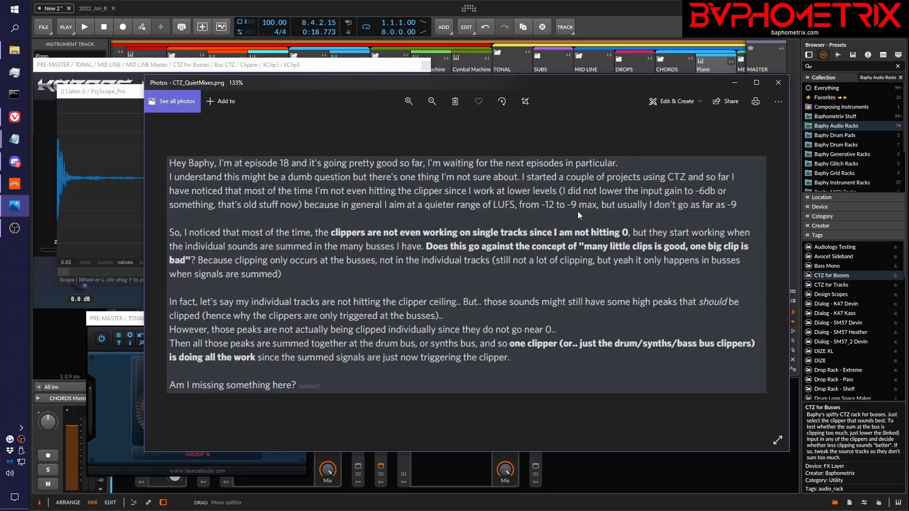
{"action": "left_click_drag", "start_coordinate": [554, 85], "coordinate": [908, 93]}
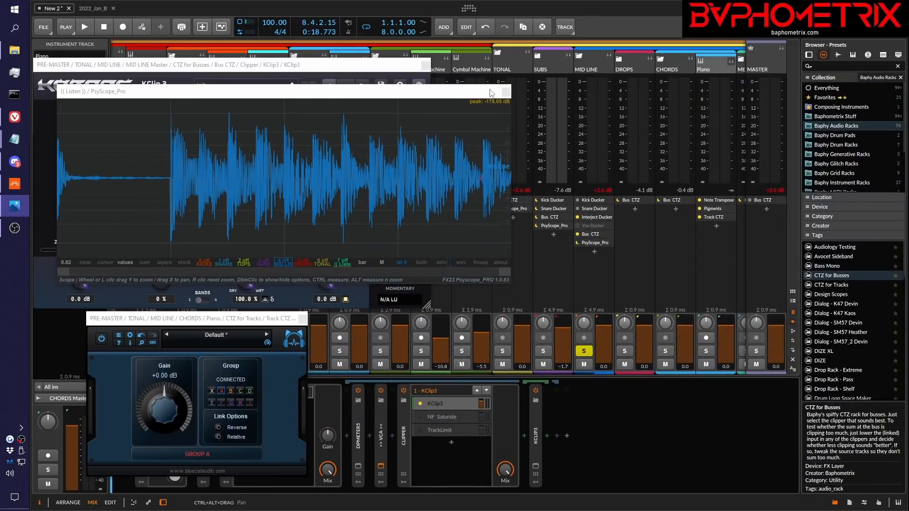
Close the VCA gain plugin, place the PsyScope_Pro window beside KClip 3 below the track names, and select the MID LINE group
{"action": "left_click_drag", "start_coordinate": [488, 95], "coordinate": [865, 110]}
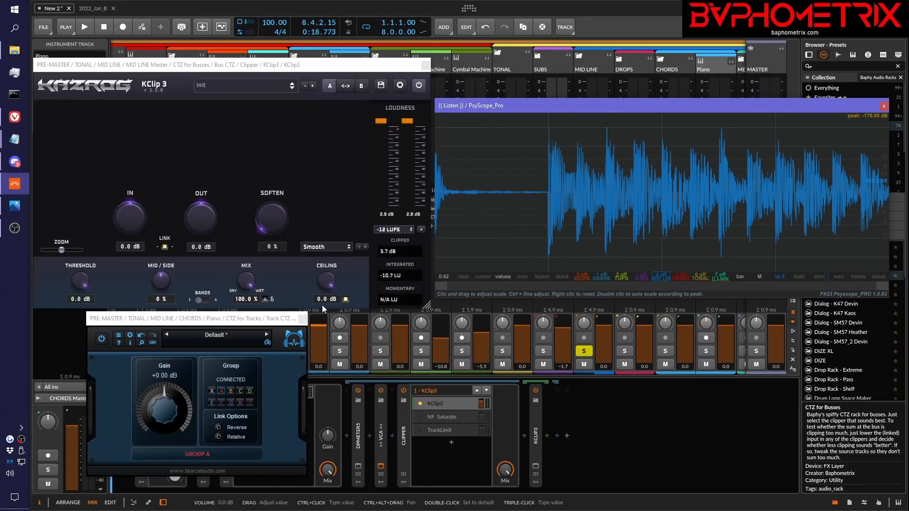
{"action": "left_click", "coordinate": [303, 320]}
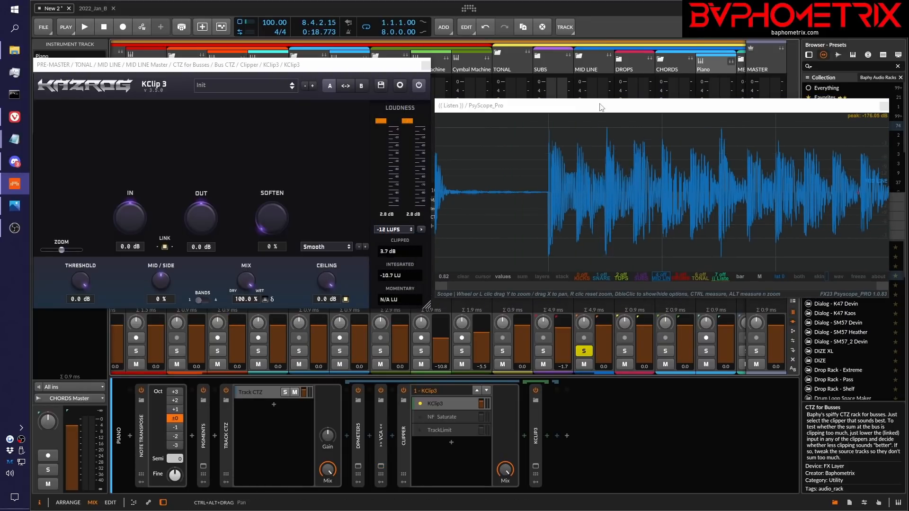
{"action": "left_click_drag", "start_coordinate": [600, 105], "coordinate": [595, 149]}
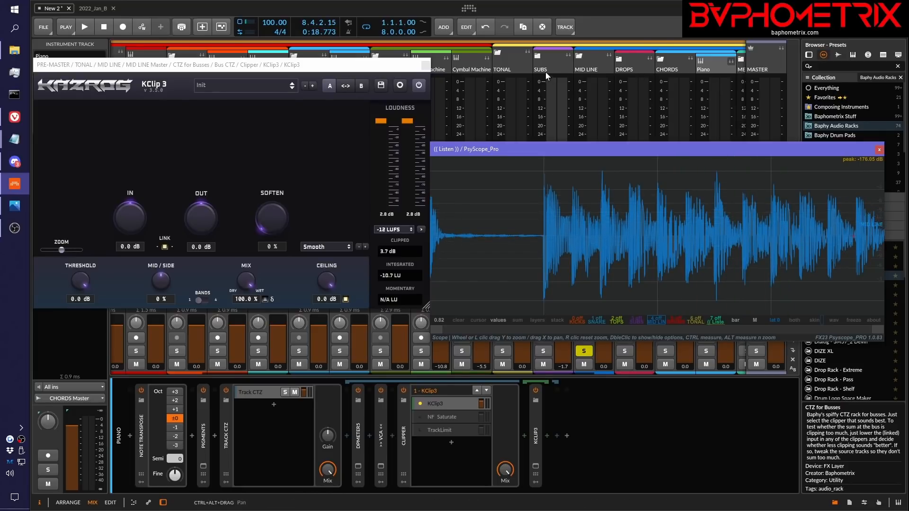
{"action": "left_click", "coordinate": [589, 69]}
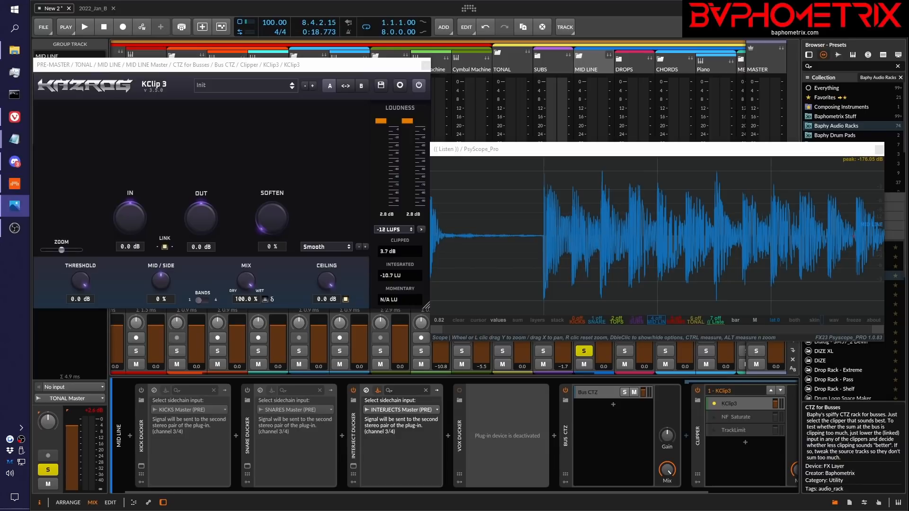
Bring the CTZ_QuietMixes.png question back over the project to re-read it, and move it out of view again
{"action": "left_click_drag", "start_coordinate": [908, 111], "coordinate": [464, 82]}
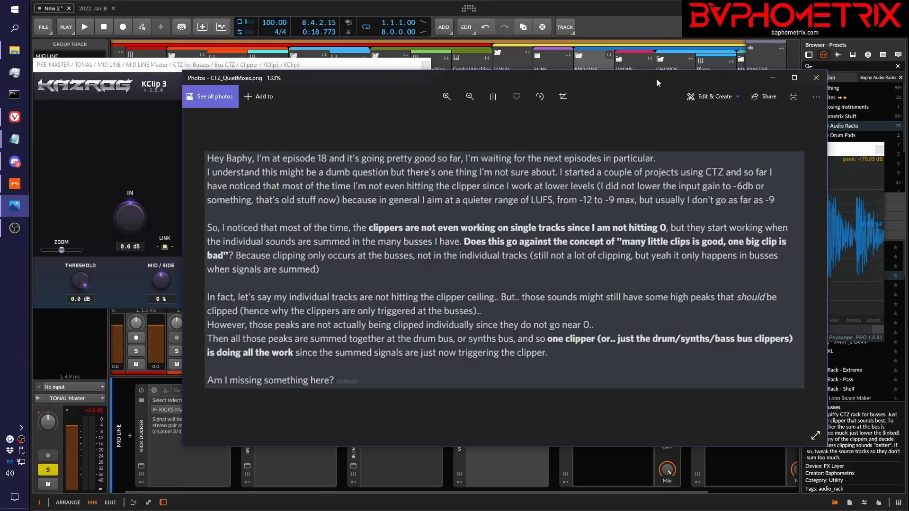
{"action": "left_click_drag", "start_coordinate": [657, 78], "coordinate": [908, 80]}
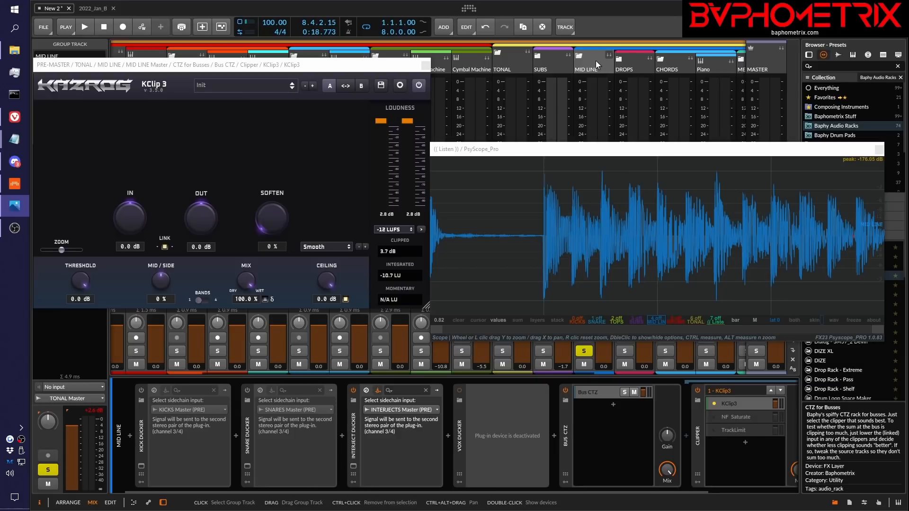
Toggle the bypass of the MID LINE bus's KClip 3 on and off repeatedly, leaving the clipper active
{"action": "left_click", "coordinate": [419, 87]}
{"action": "left_click", "coordinate": [418, 87]}
{"action": "left_click", "coordinate": [418, 87]}
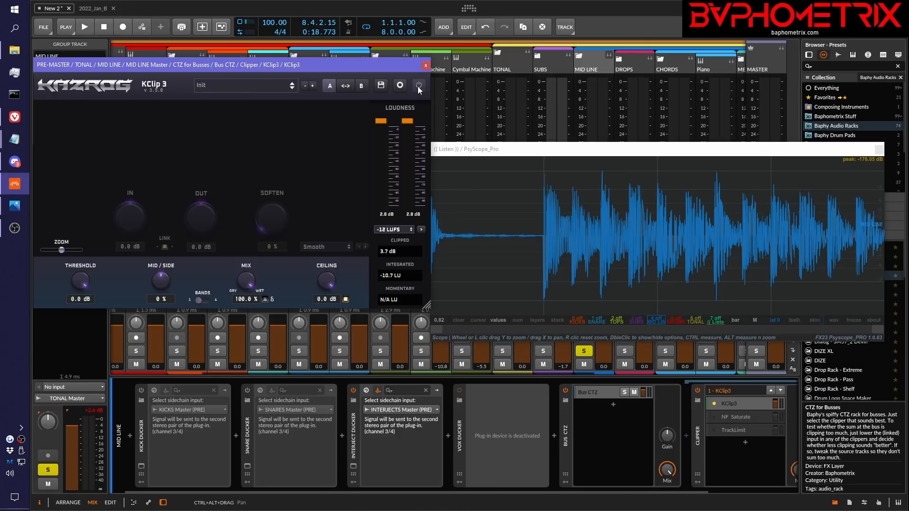
{"action": "left_click", "coordinate": [419, 87]}
{"action": "left_click", "coordinate": [419, 87]}
{"action": "left_click", "coordinate": [419, 87]}
{"action": "left_click", "coordinate": [419, 88]}
{"action": "left_click", "coordinate": [419, 87]}
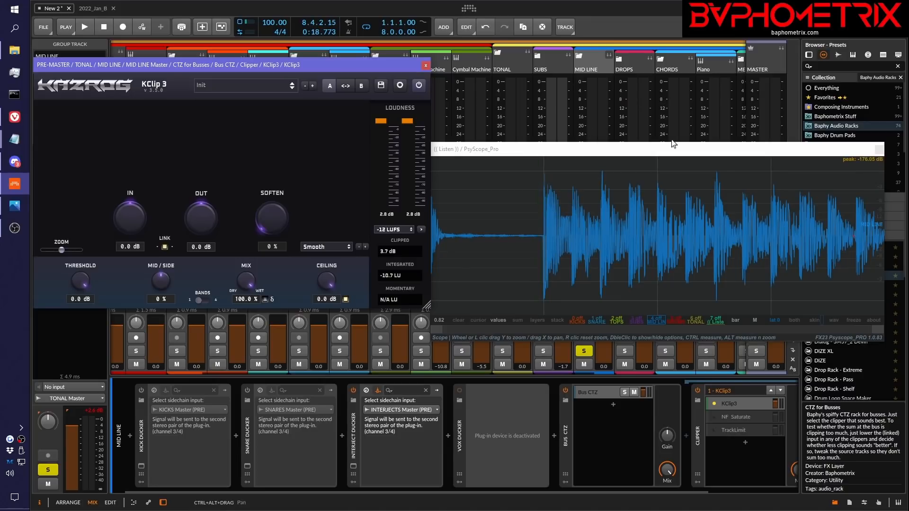
Move the PsyScope_Pro window down to uncover the mixer's device lists and close the MID LINE bus's KClip 3 window
{"action": "left_click_drag", "start_coordinate": [673, 144], "coordinate": [553, 283]}
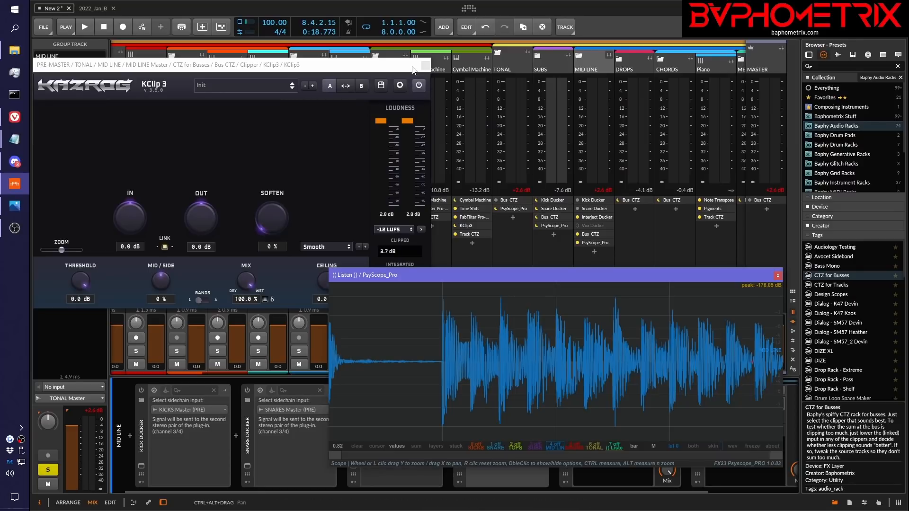
{"action": "left_click_drag", "start_coordinate": [397, 71], "coordinate": [461, 119]}
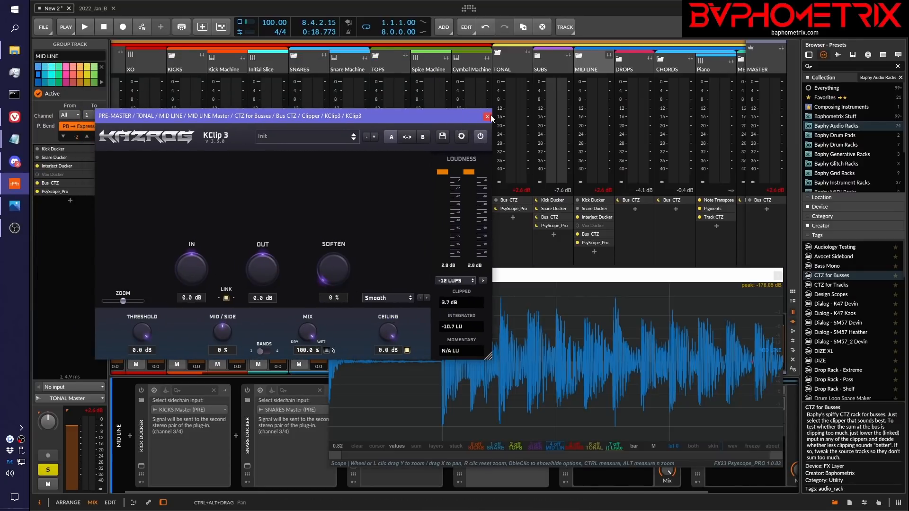
{"action": "left_click", "coordinate": [488, 116]}
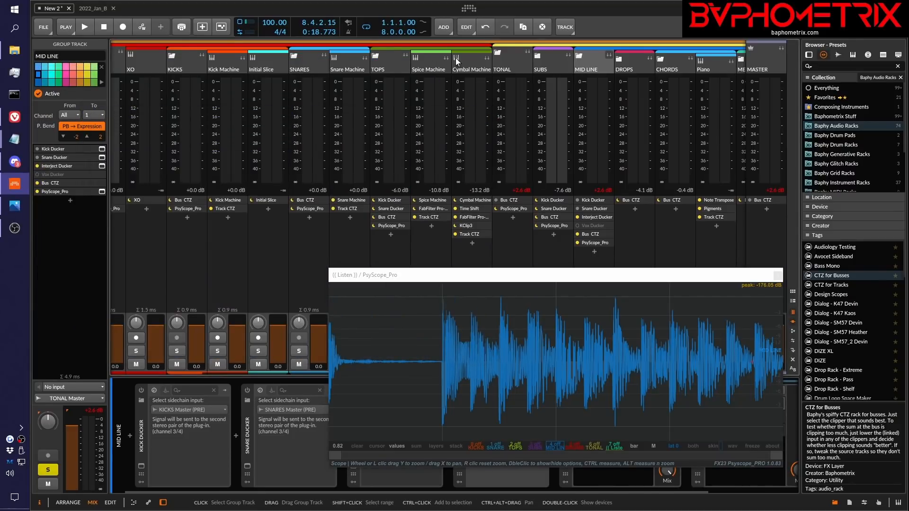
Enable the Bus CTZ rack on the TONAL group and check the Bus CTZ racks across the other groups
{"action": "left_click", "coordinate": [495, 202]}
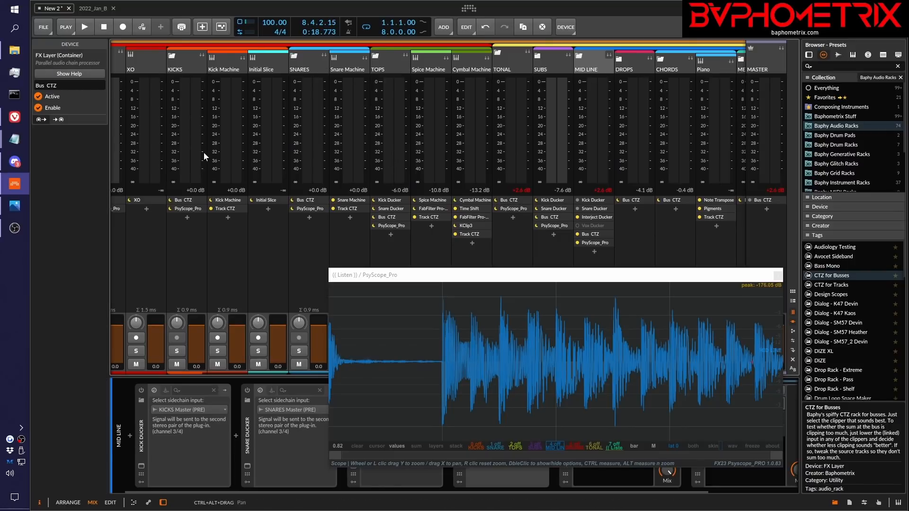
{"action": "scroll", "coordinate": [203, 152], "scroll_direction": "left", "scroll_amount": 4}
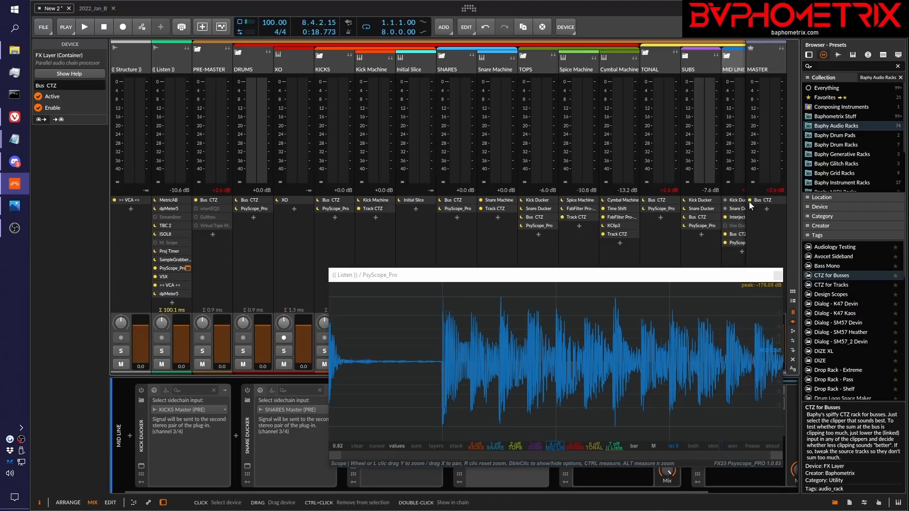
{"action": "scroll", "coordinate": [454, 95], "scroll_direction": "right", "scroll_amount": 10}
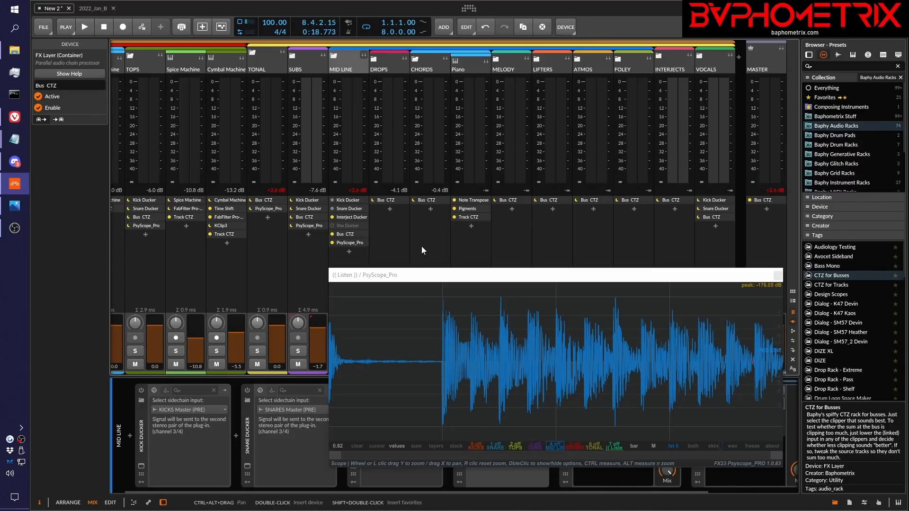
Move the PsyScope_Pro window off the channel controls, solo the Piano track and play the project
{"action": "left_click_drag", "start_coordinate": [540, 275], "coordinate": [548, 93]}
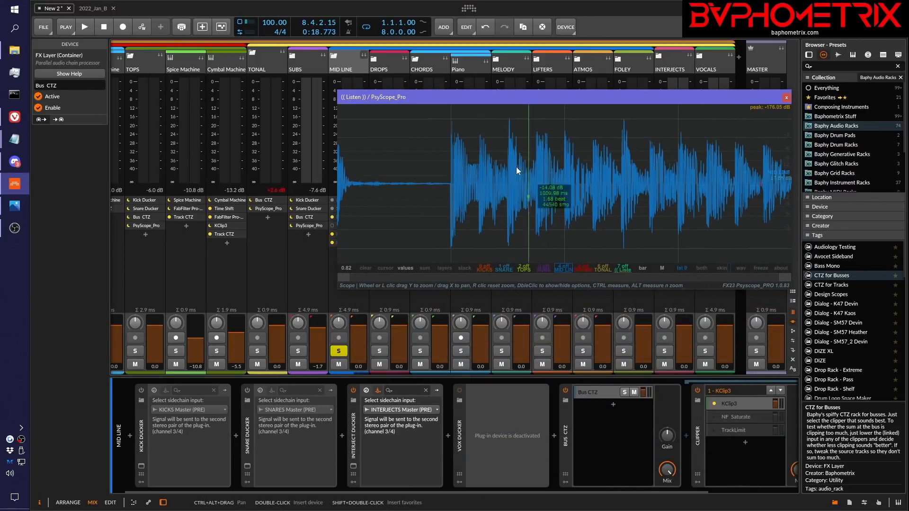
{"action": "left_click", "coordinate": [458, 350]}
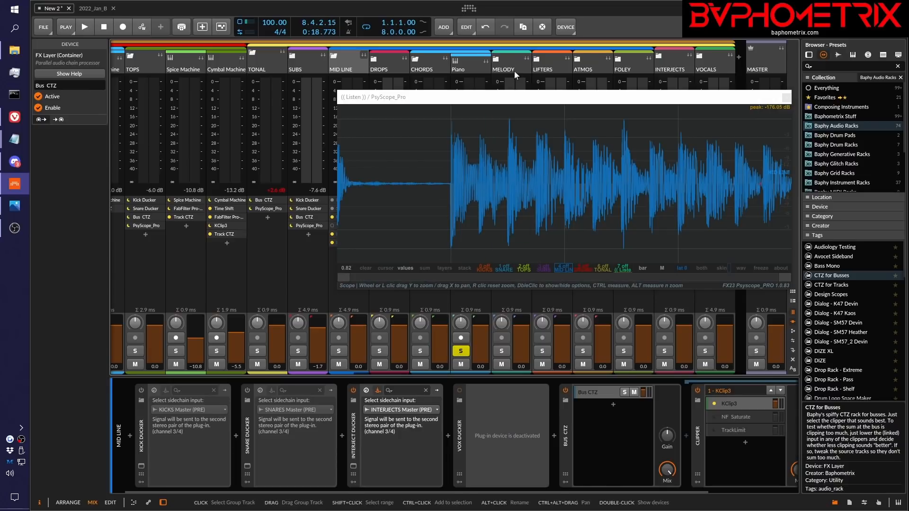
{"action": "left_click_drag", "start_coordinate": [506, 98], "coordinate": [535, 147]}
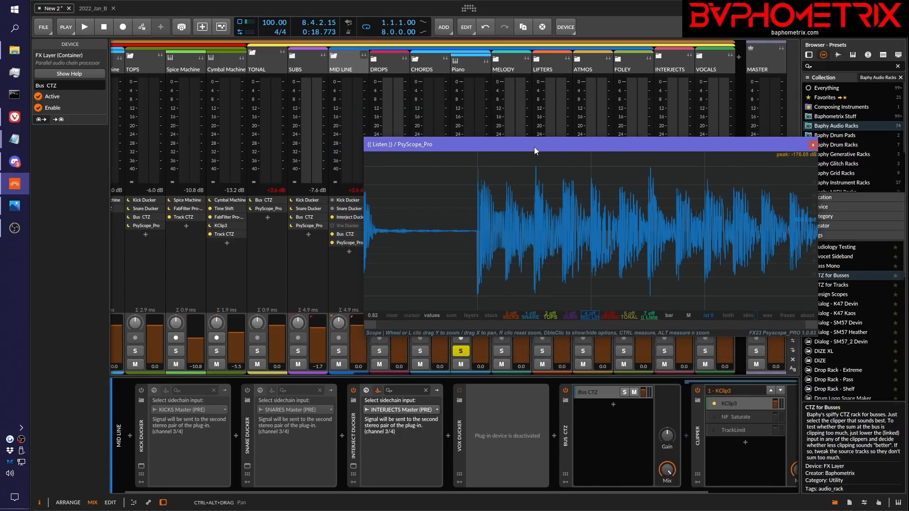
{"action": "key", "text": "space"}
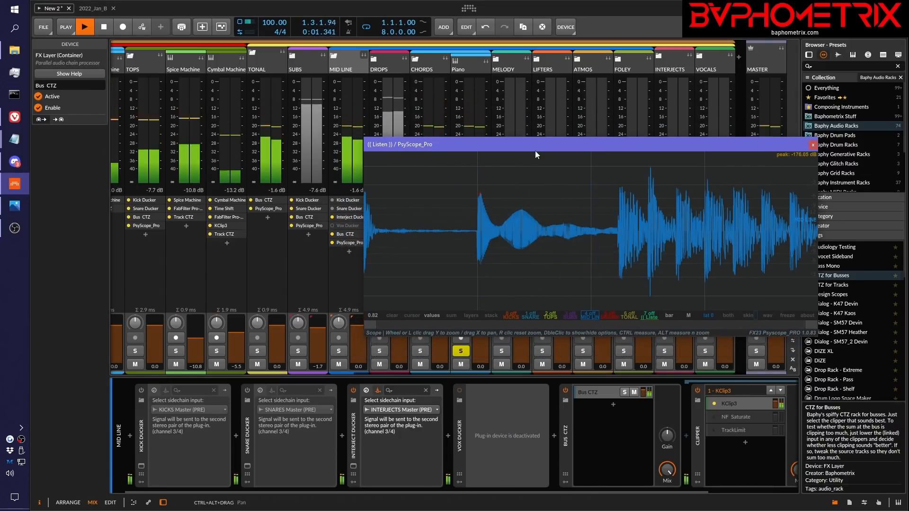
Select the Piano track, open the KClip 3 in its Track CTZ chain, and arrange it beside the PsyScope_Pro window
{"action": "left_click_drag", "start_coordinate": [540, 146], "coordinate": [440, 286]}
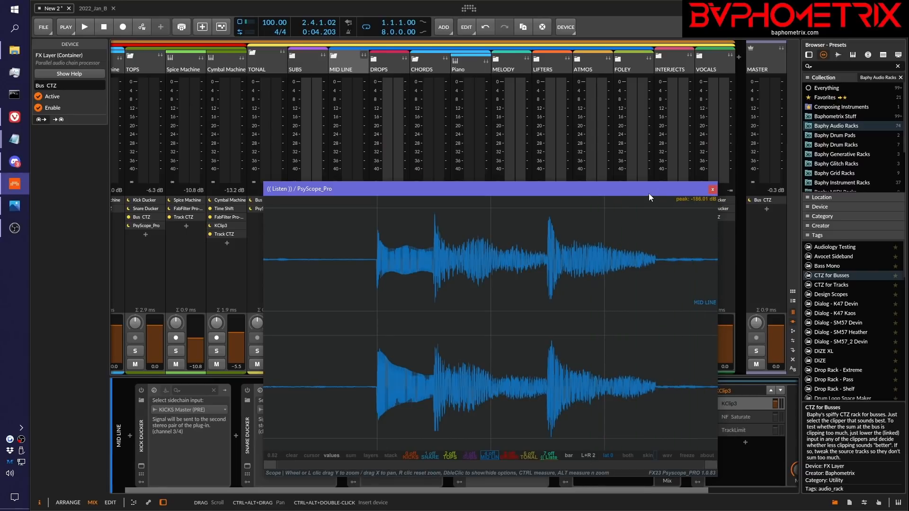
{"action": "left_click_drag", "start_coordinate": [649, 193], "coordinate": [774, 123]}
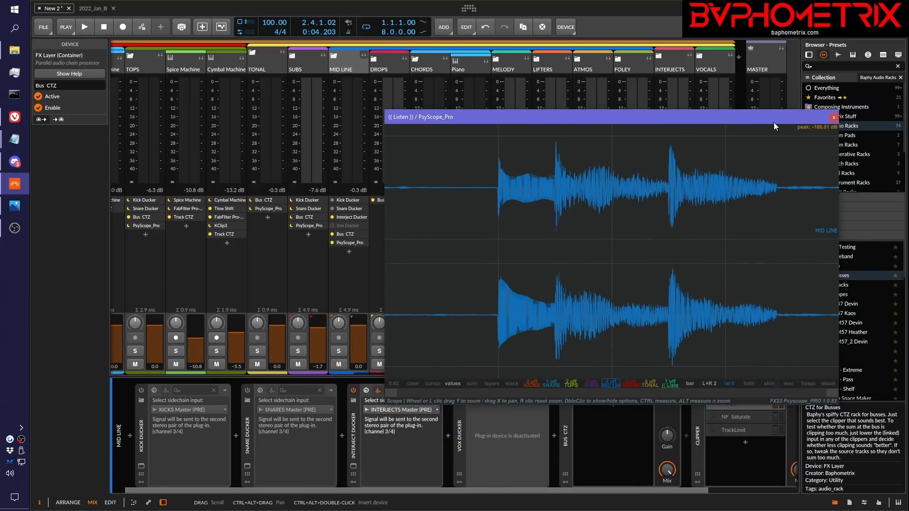
{"action": "left_click", "coordinate": [463, 67]}
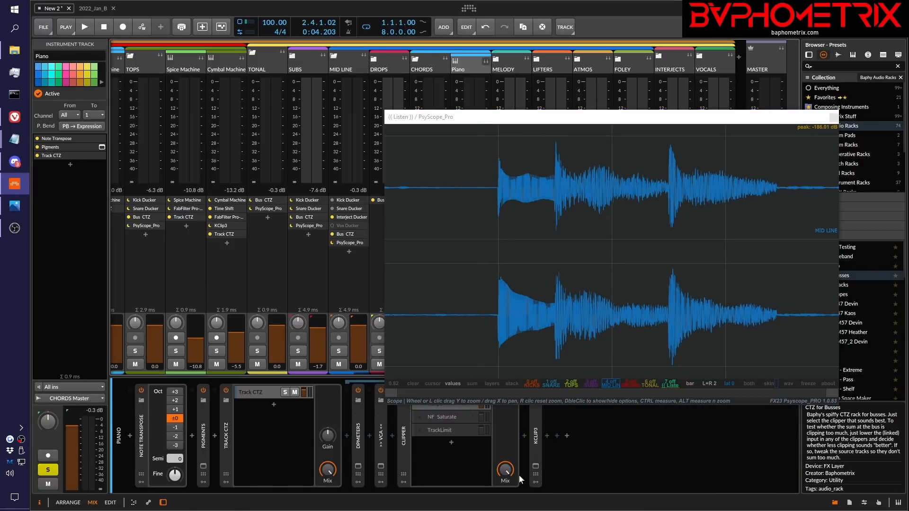
{"action": "left_click", "coordinate": [536, 466]}
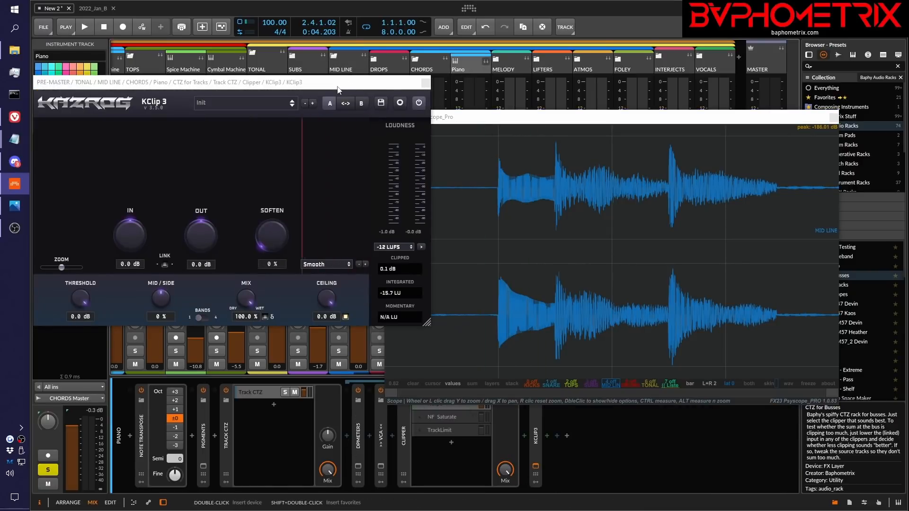
{"action": "left_click_drag", "start_coordinate": [303, 90], "coordinate": [301, 84]}
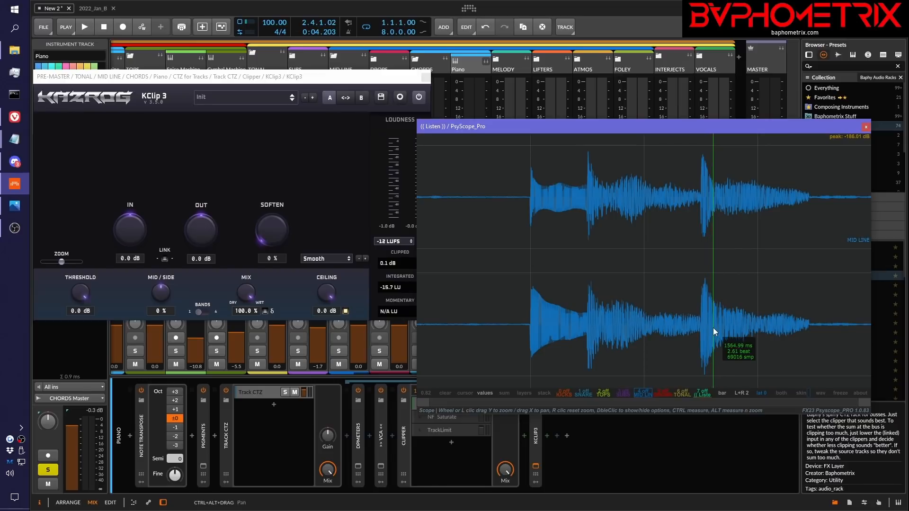
Audition the soloed Piano track with its KClip 3 threshold at -1.0 dB and at -2.0 dB
{"action": "left_click", "coordinate": [85, 291]}
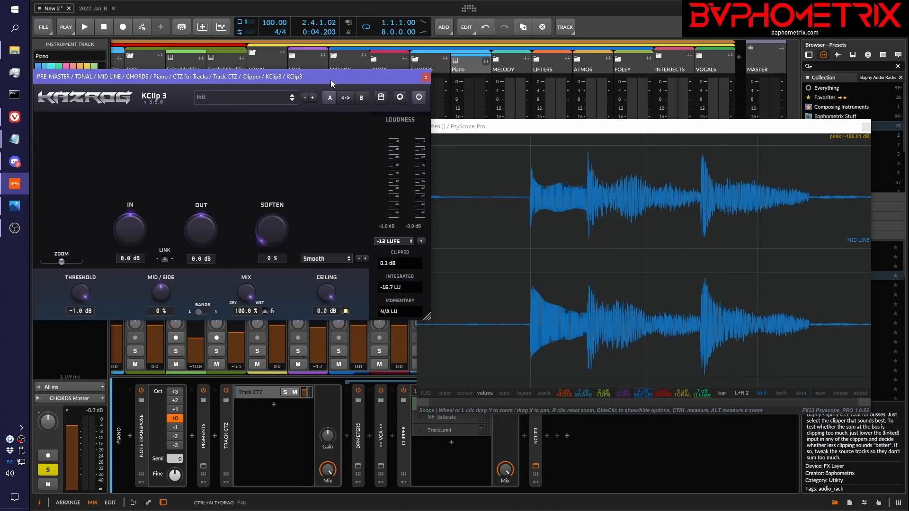
{"action": "key", "text": "space"}
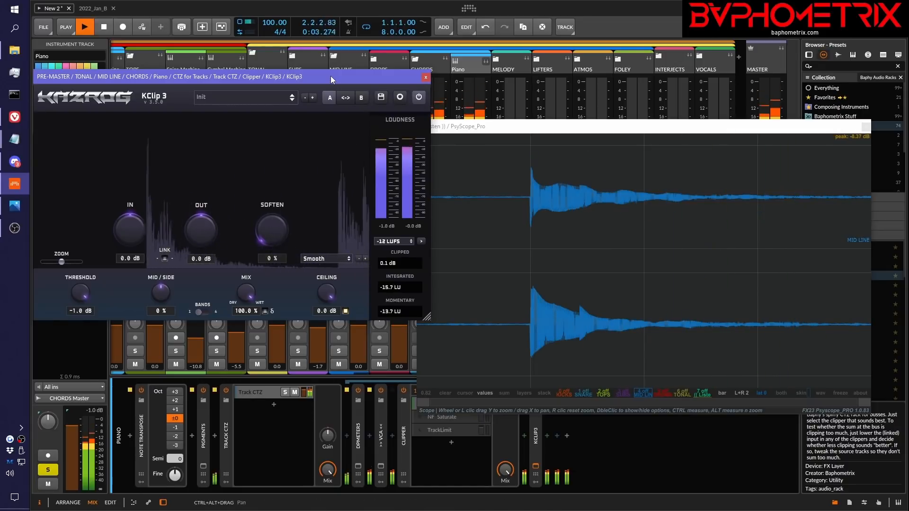
{"action": "key", "text": "space"}
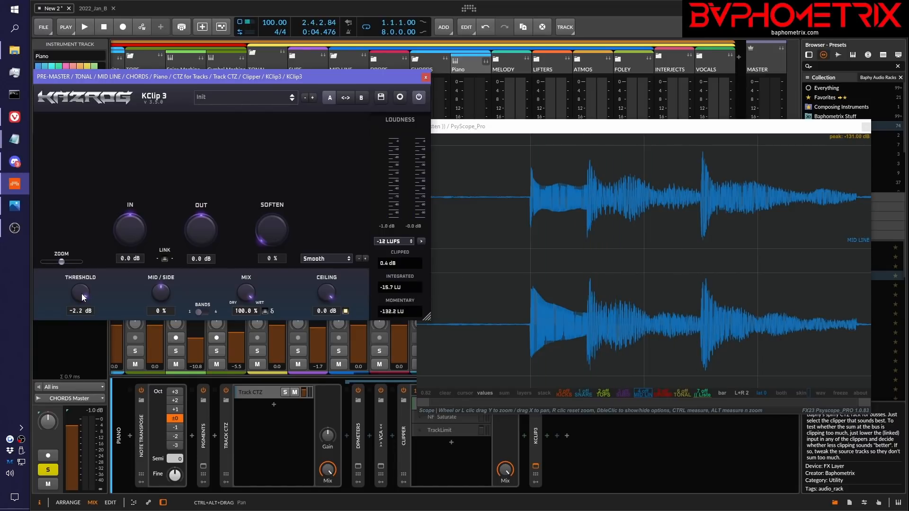
{"action": "left_click_drag", "start_coordinate": [81, 294], "coordinate": [81, 293]}
{"action": "key", "text": "space"}
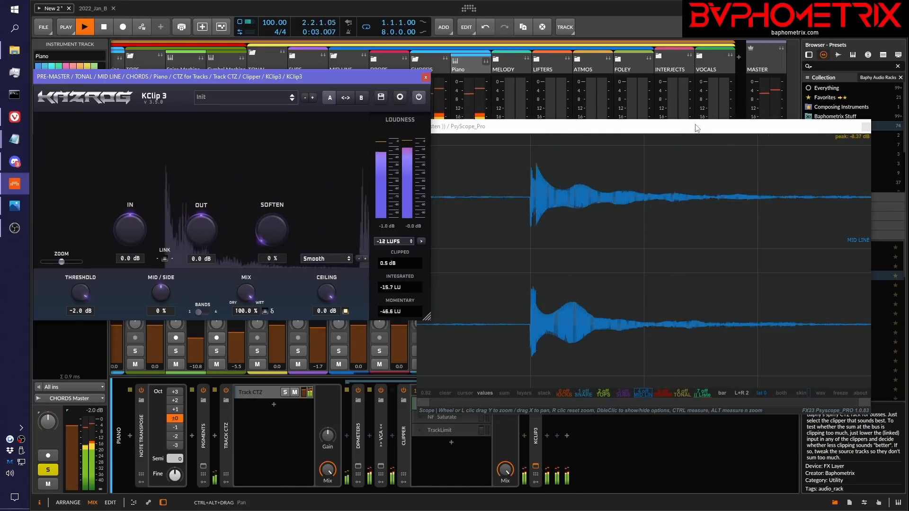
{"action": "key", "text": "space"}
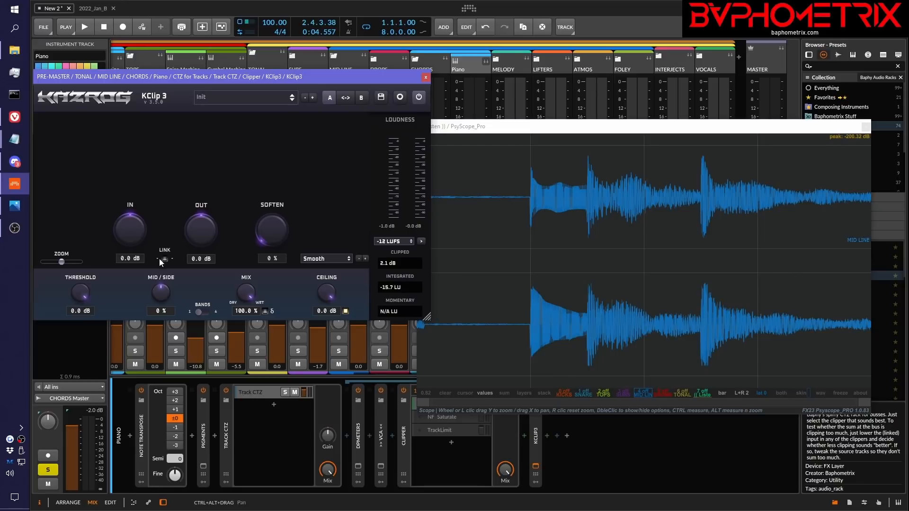
Link the Piano KClip 3's input and output gains and raise the input to 8.3 dB while auditioning the track
{"action": "left_click_drag", "start_coordinate": [124, 228], "coordinate": [136, 207]}
{"action": "left_click_drag", "start_coordinate": [129, 231], "coordinate": [127, 248]}
{"action": "double_click", "coordinate": [130, 240]}
{"action": "key", "text": "space"}
{"action": "left_click_drag", "start_coordinate": [132, 229], "coordinate": [133, 192]}
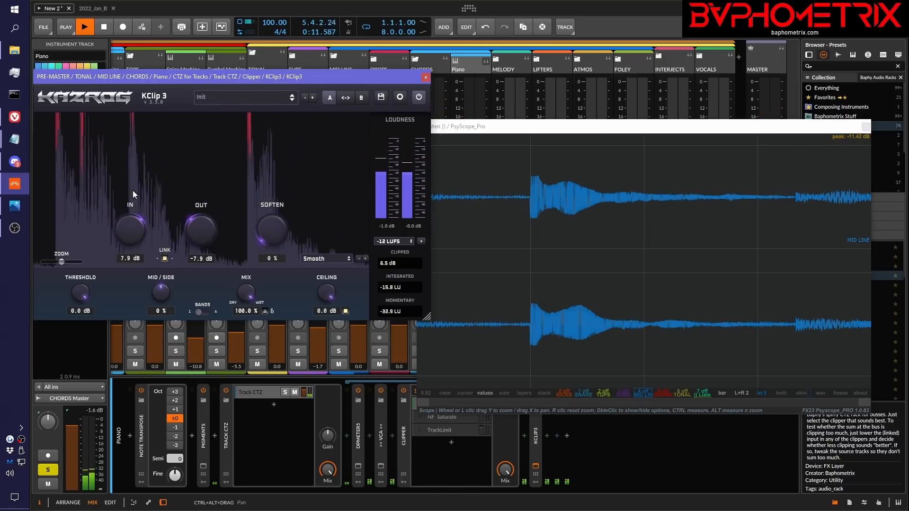
{"action": "left_click_drag", "start_coordinate": [133, 191], "coordinate": [132, 188]}
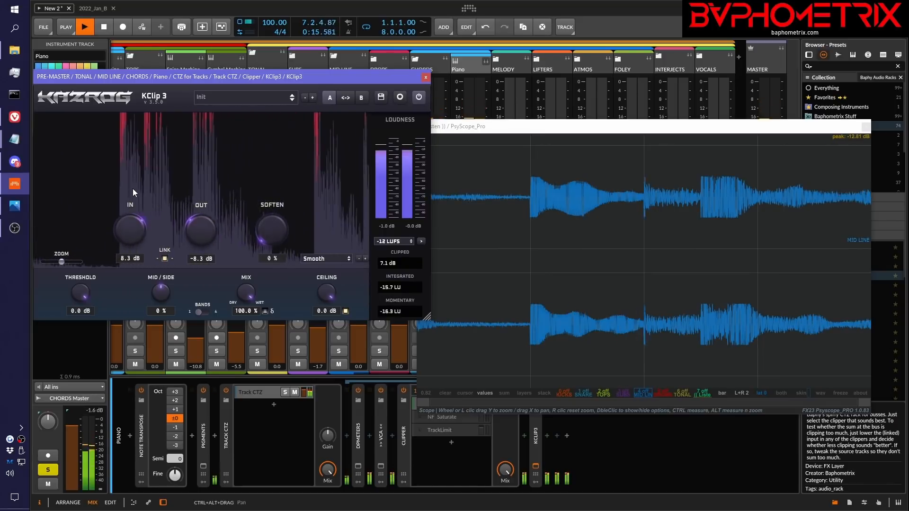
{"action": "key", "text": "space"}
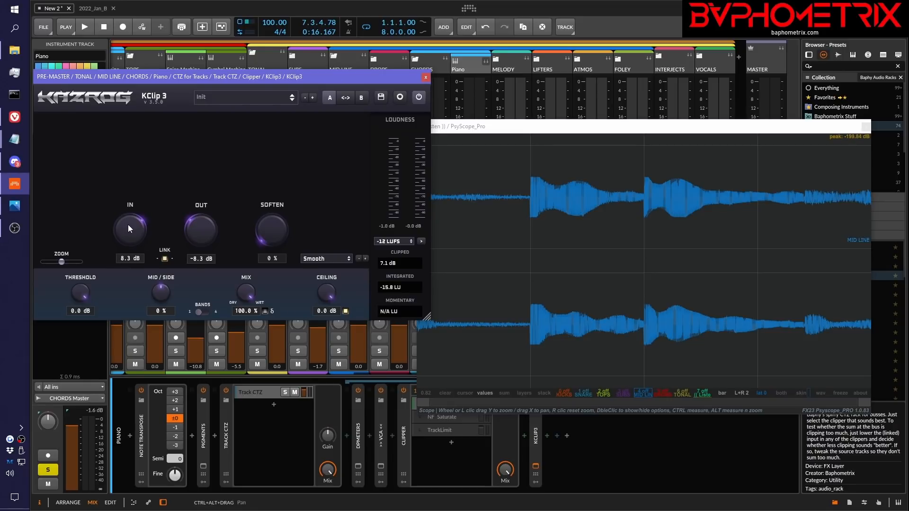
Lower the Piano KClip 3's linked input gain to 3.5 dB and play the track
{"action": "left_click_drag", "start_coordinate": [128, 228], "coordinate": [127, 248]}
{"action": "key", "text": "space"}
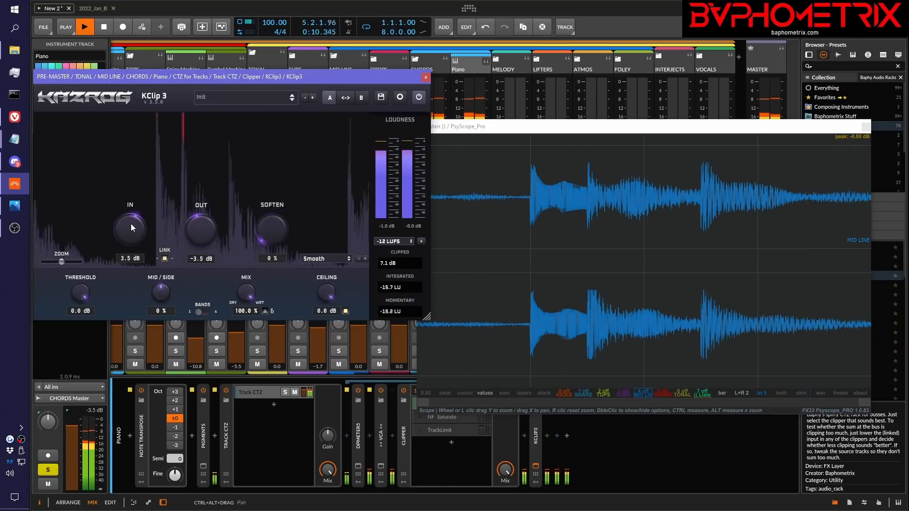
Set the Piano KClip 3's linked input gain to 3.1 dB and audition the track with the clipper bypassed and re-enabled
{"action": "key", "text": "space"}
{"action": "left_click_drag", "start_coordinate": [131, 223], "coordinate": [131, 226]}
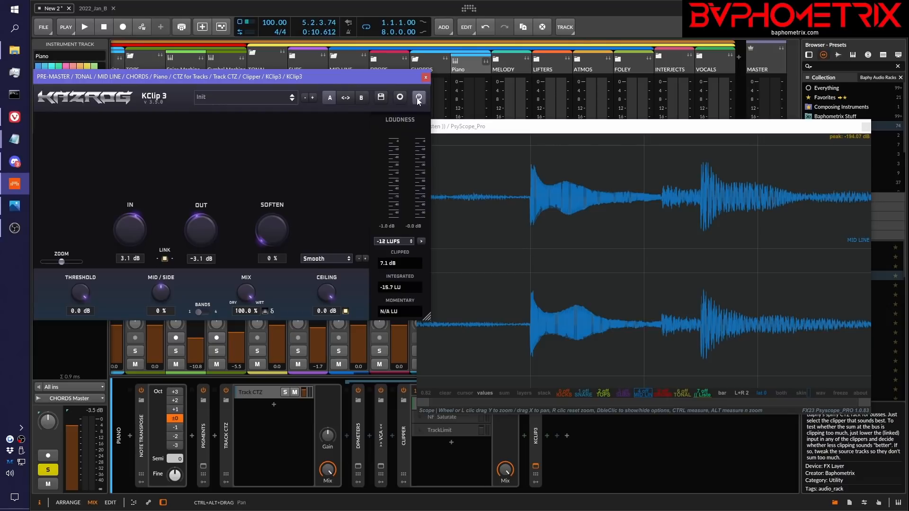
{"action": "left_click", "coordinate": [416, 97]}
{"action": "key", "text": "space"}
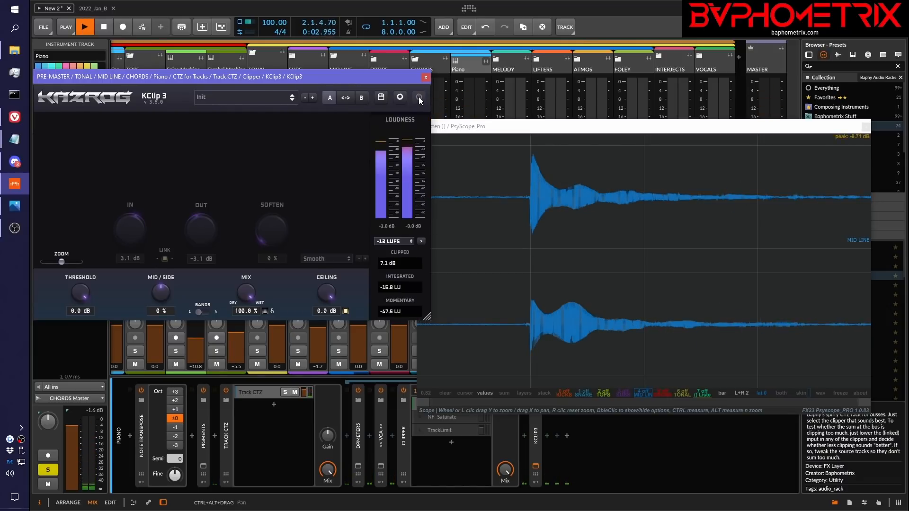
{"action": "left_click", "coordinate": [419, 97]}
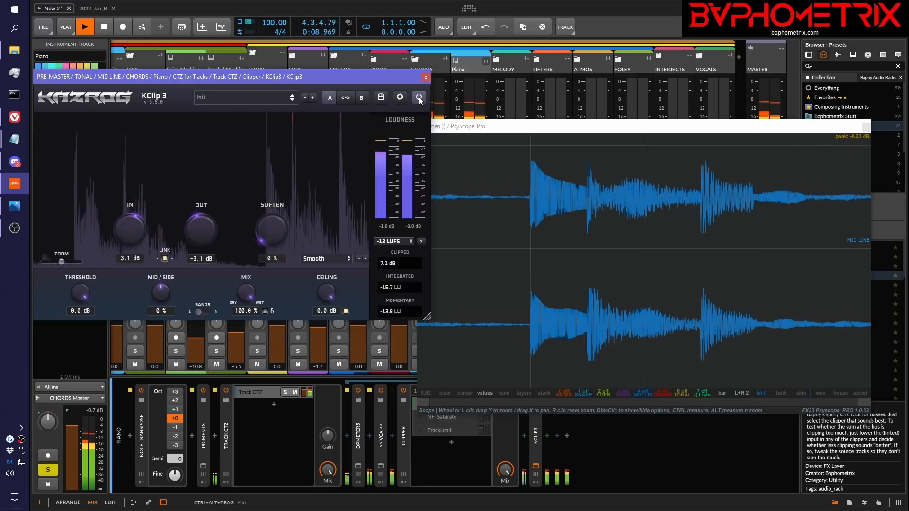
{"action": "key", "text": "space"}
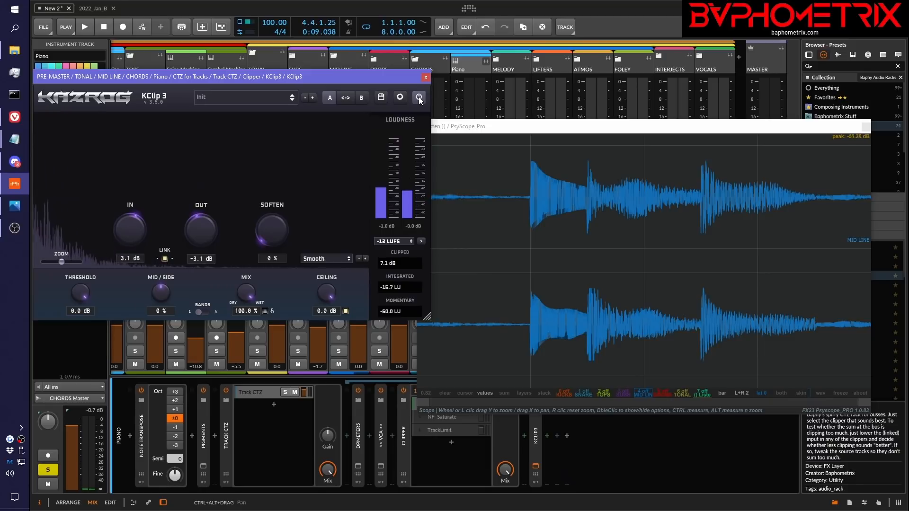
A/B compare the soloed Piano track by repeatedly playing the opening bars with KClip 3 alternately bypassed and active
{"action": "left_click", "coordinate": [421, 96]}
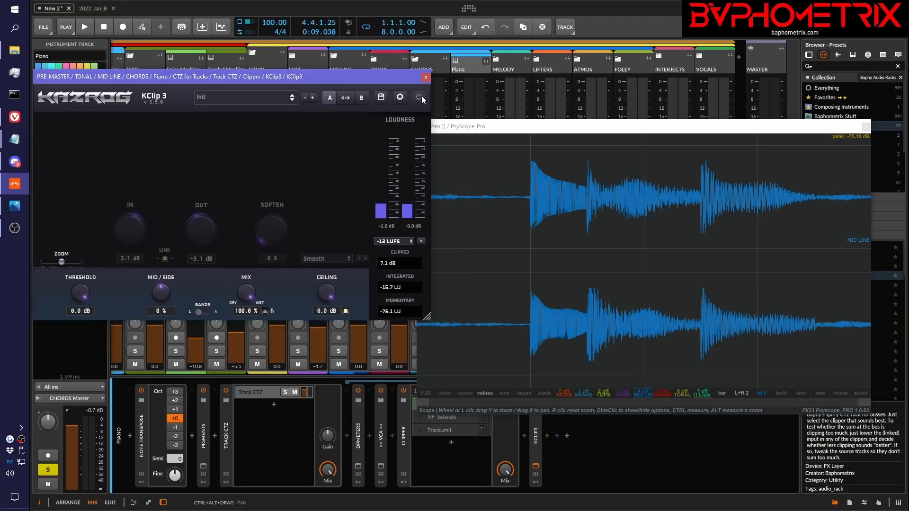
{"action": "key", "text": "space"}
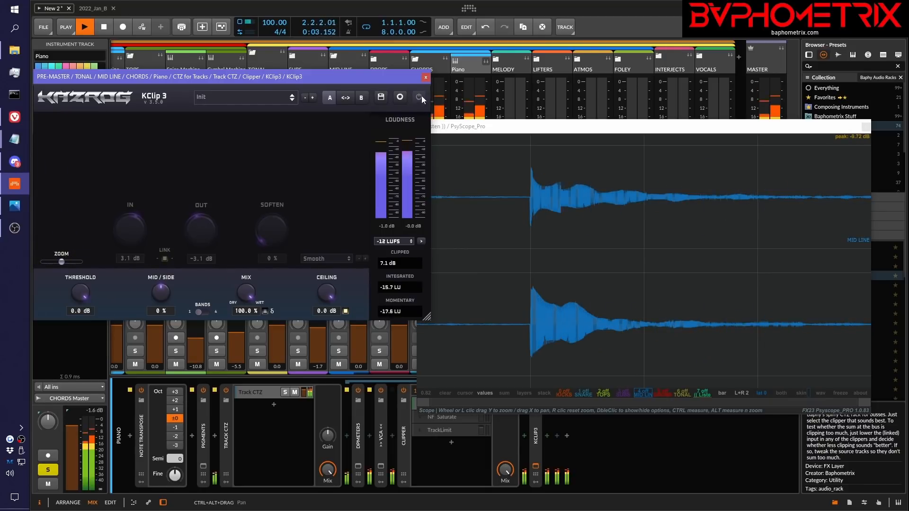
{"action": "left_click", "coordinate": [421, 95]}
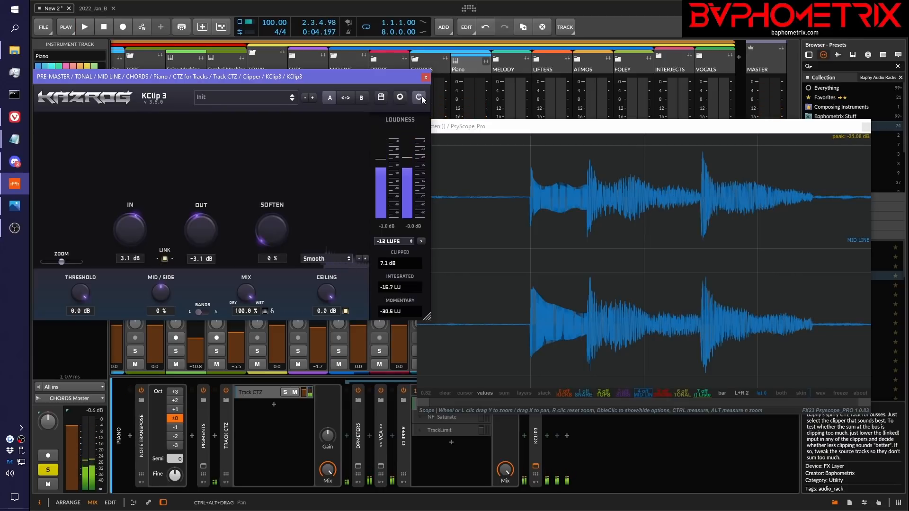
{"action": "key", "text": "space"}
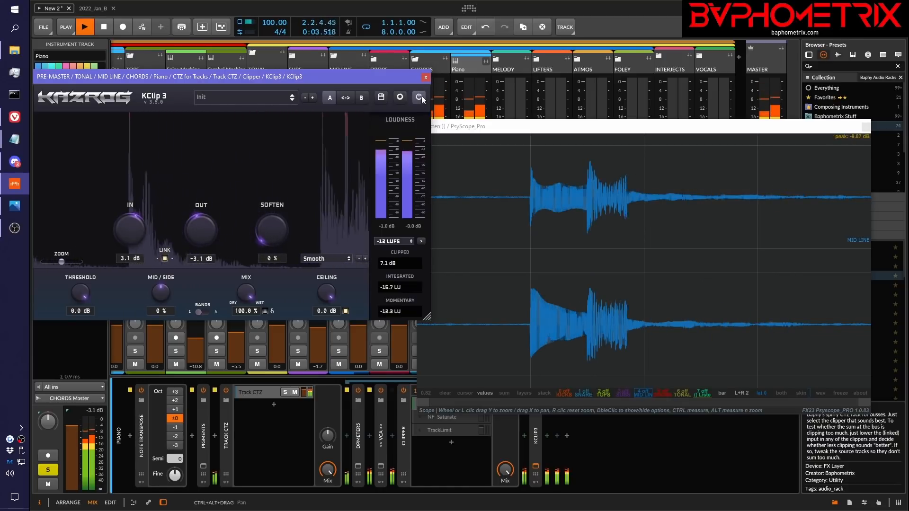
{"action": "key", "text": "space"}
{"action": "left_click", "coordinate": [422, 96]}
{"action": "key", "text": "space"}
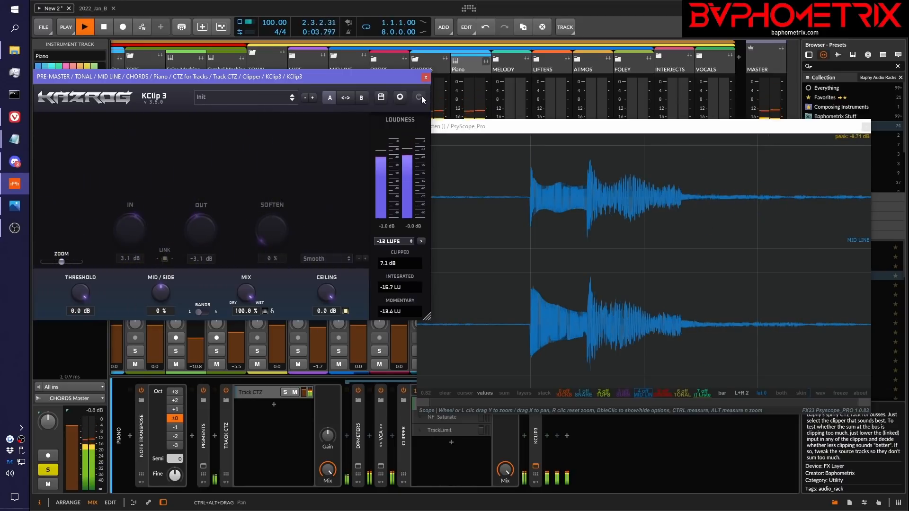
{"action": "key", "text": "space"}
{"action": "left_click", "coordinate": [419, 96]}
{"action": "key", "text": "space"}
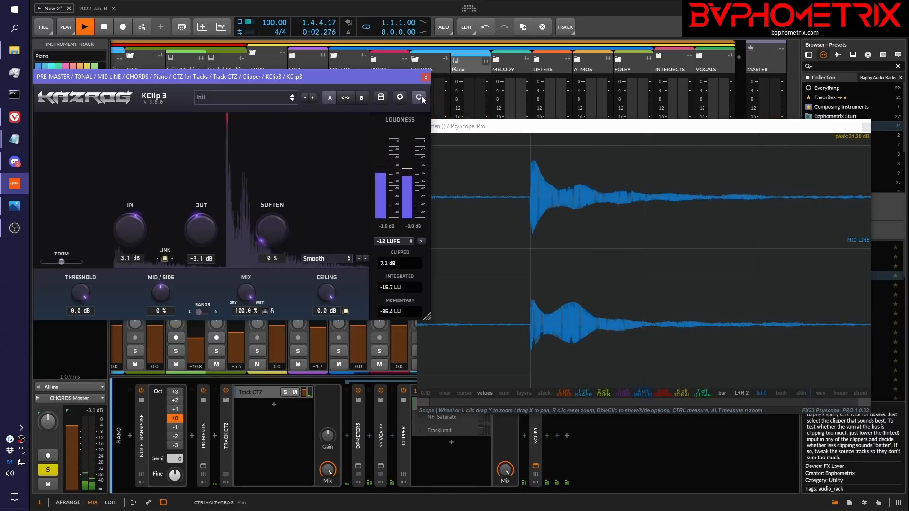
{"action": "key", "text": "space"}
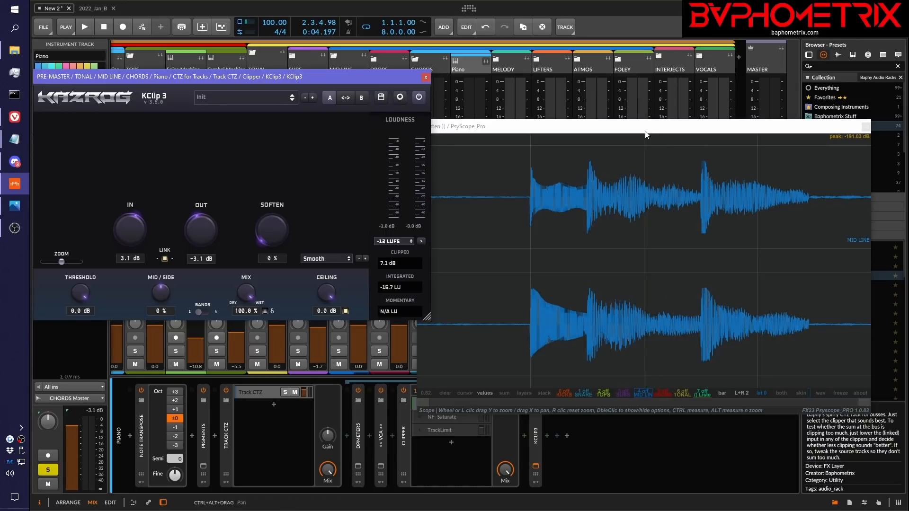
Unsolo the Piano track, play the full mix, and move the PsyScope_Pro window back beside KClip 3 to examine the waveform
{"action": "left_click_drag", "start_coordinate": [646, 126], "coordinate": [908, 124]}
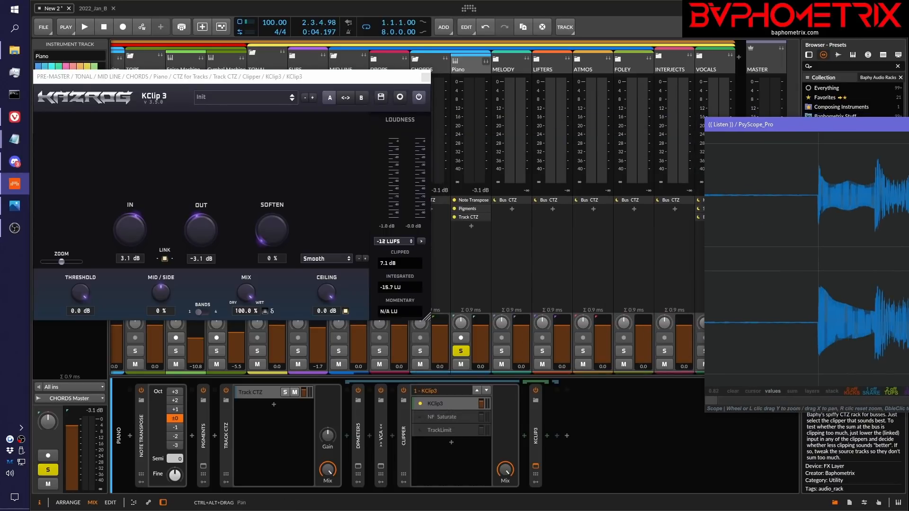
{"action": "left_click", "coordinate": [465, 352]}
{"action": "key", "text": "space"}
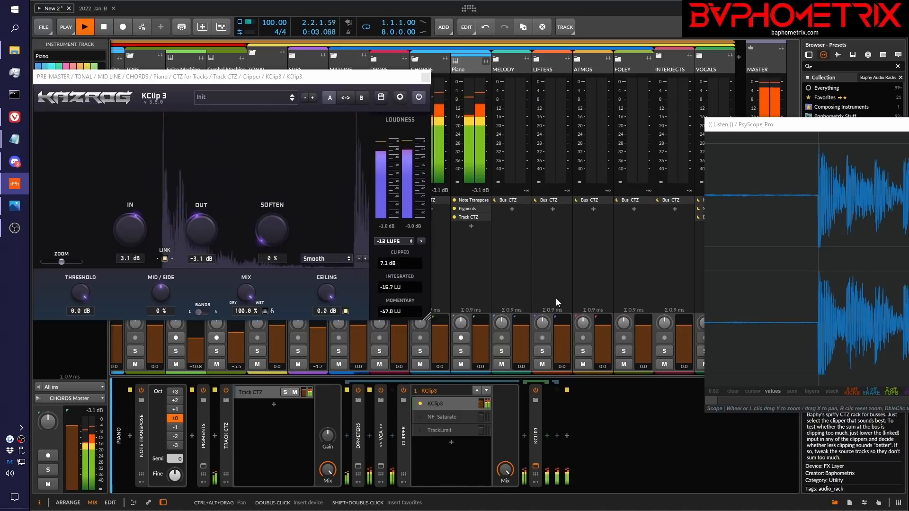
{"action": "key", "text": "space"}
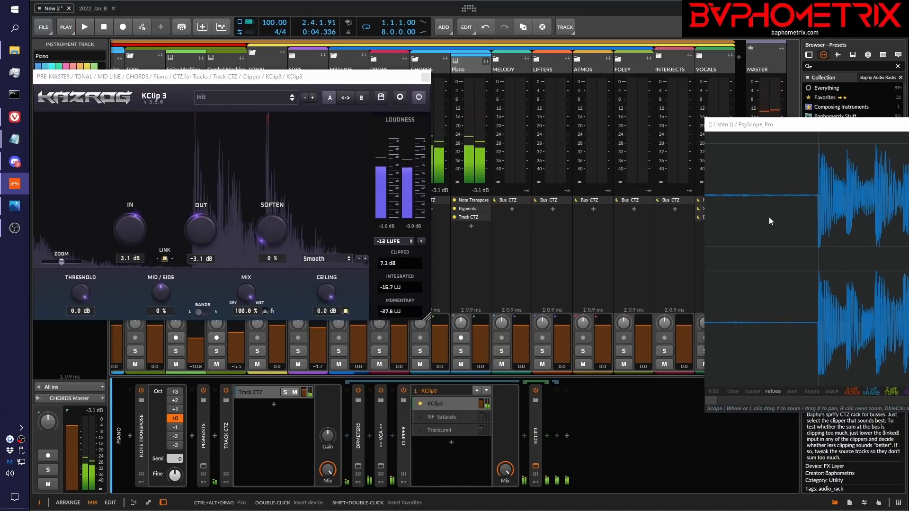
{"action": "left_click_drag", "start_coordinate": [907, 128], "coordinate": [811, 161]}
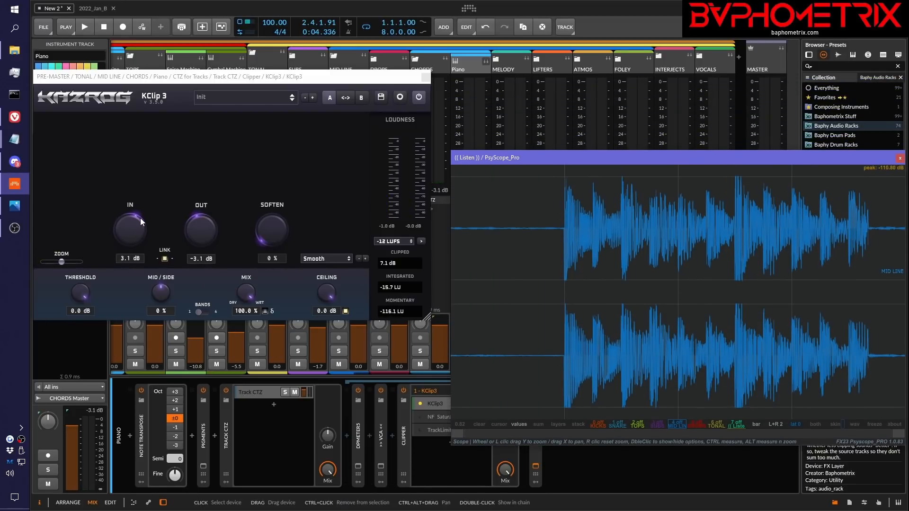
Solo the Piano track again and place the PsyScope_Pro window back beside KClip 3
{"action": "left_click_drag", "start_coordinate": [568, 159], "coordinate": [809, 152]}
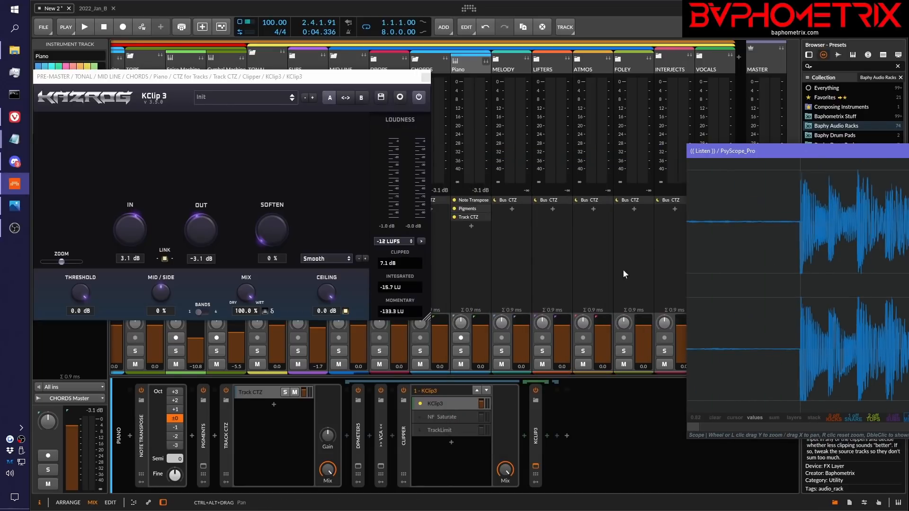
{"action": "left_click", "coordinate": [462, 351]}
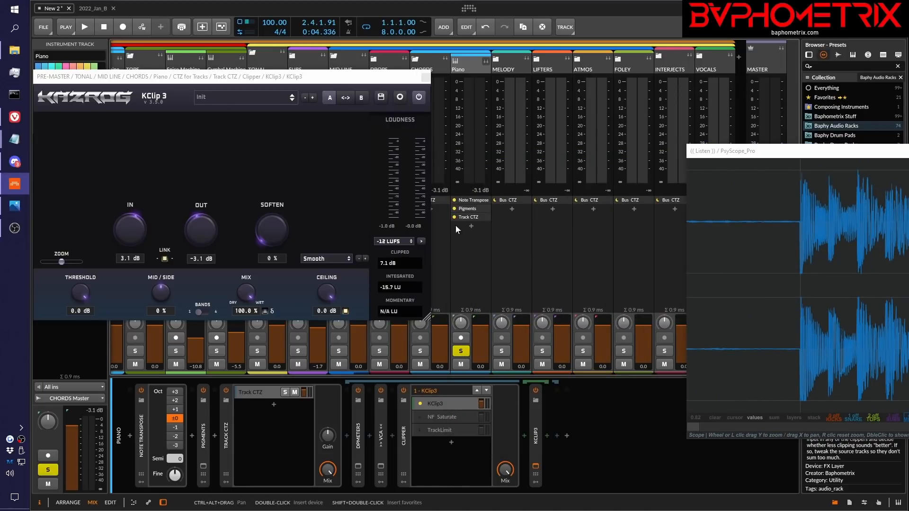
{"action": "left_click_drag", "start_coordinate": [739, 151], "coordinate": [461, 116]}
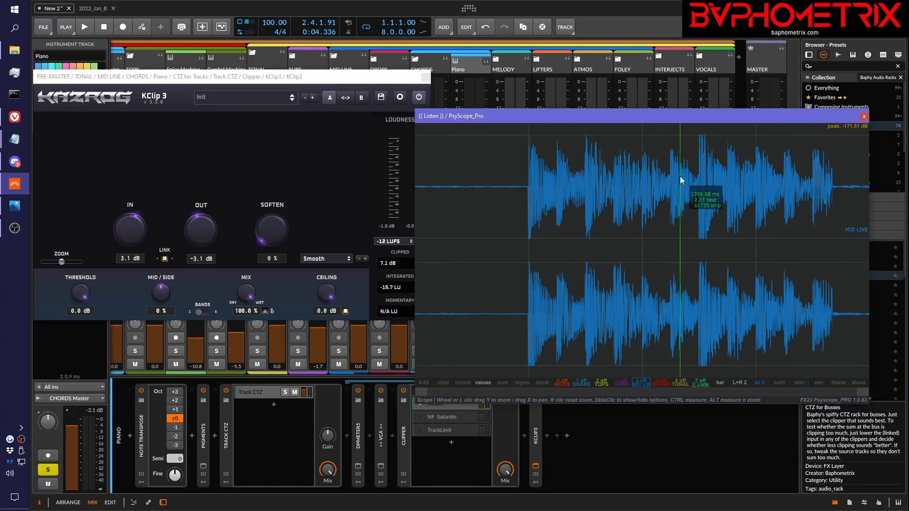
Set the Piano KClip 3 threshold to -3.1 dB, reset its linked input gain to 0.0 dB, and audition the track
{"action": "left_click", "coordinate": [79, 311]}
{"action": "type", "text": "-"}
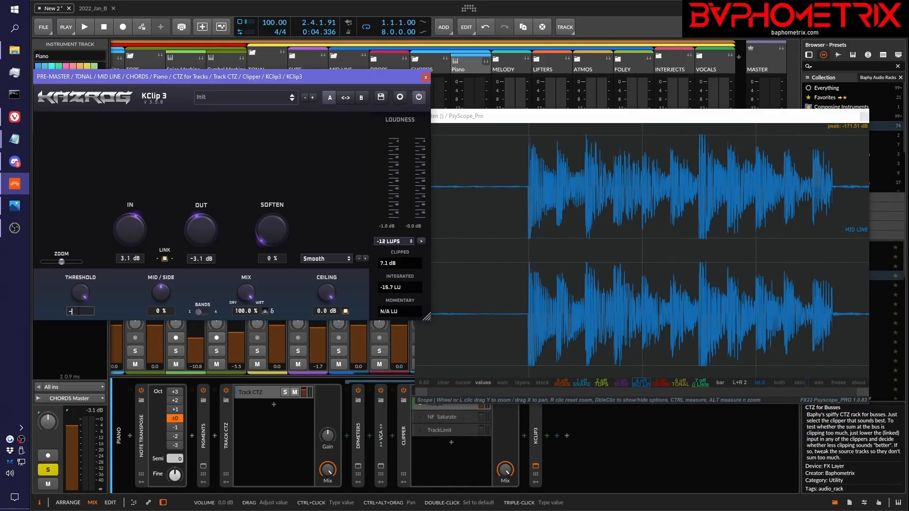
{"action": "type", "text": "3.1"}
{"action": "key", "text": "Return"}
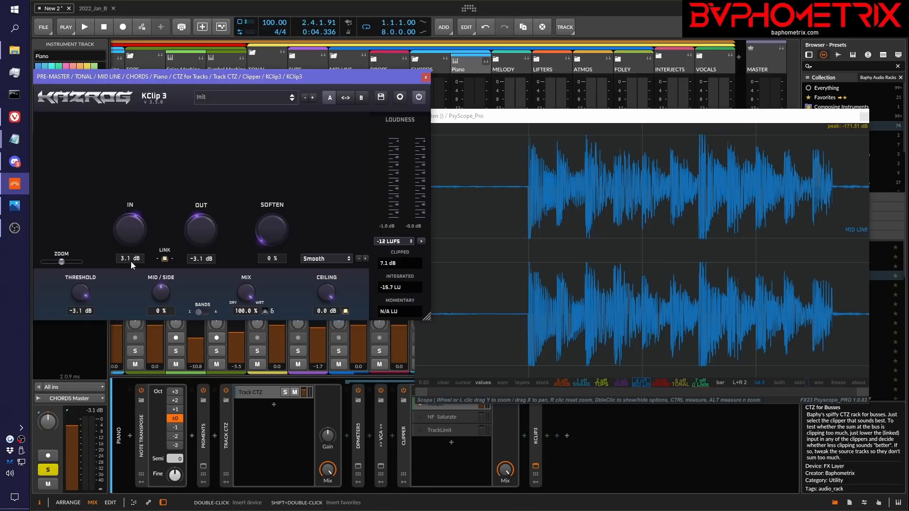
{"action": "double_click", "coordinate": [133, 223]}
{"action": "key", "text": "space"}
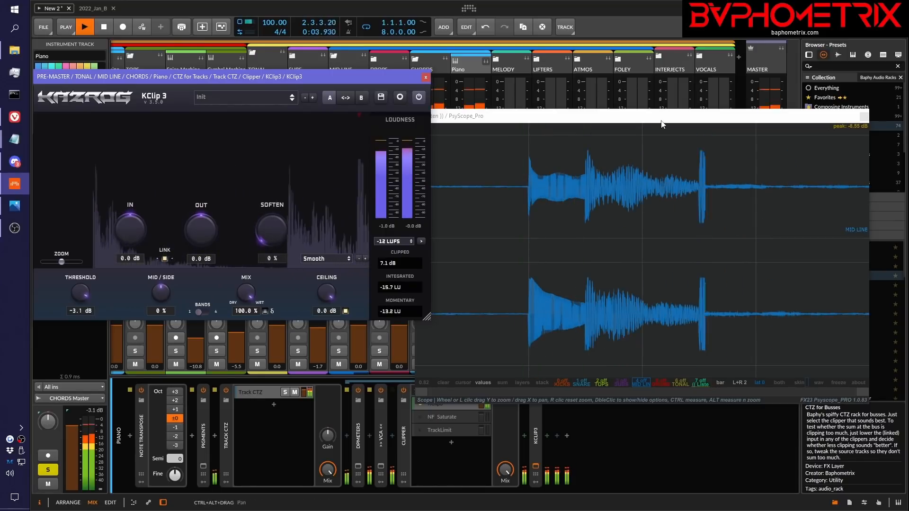
{"action": "key", "text": "space"}
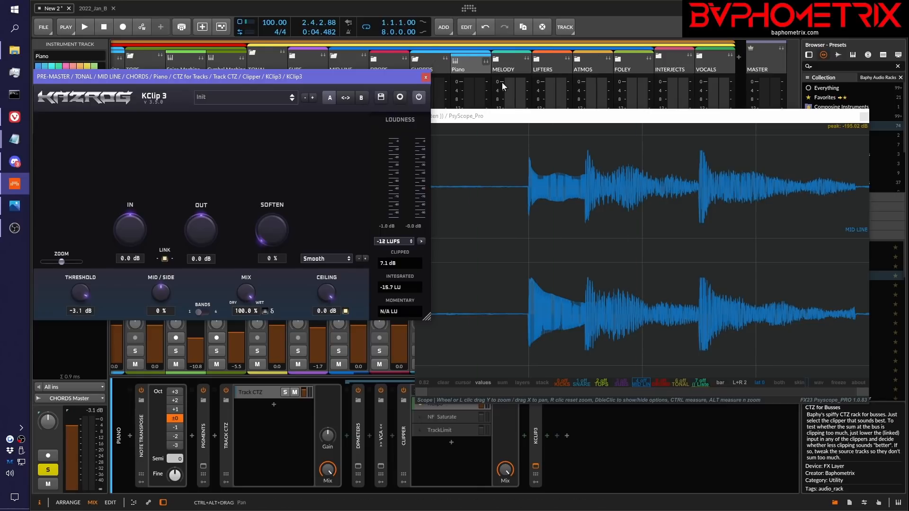
Unfold the DROPS group to show the Roller track, and fold and unfold the MID LINE group in the mixer
{"action": "scroll", "coordinate": [505, 83], "scroll_direction": "left", "scroll_amount": 3}
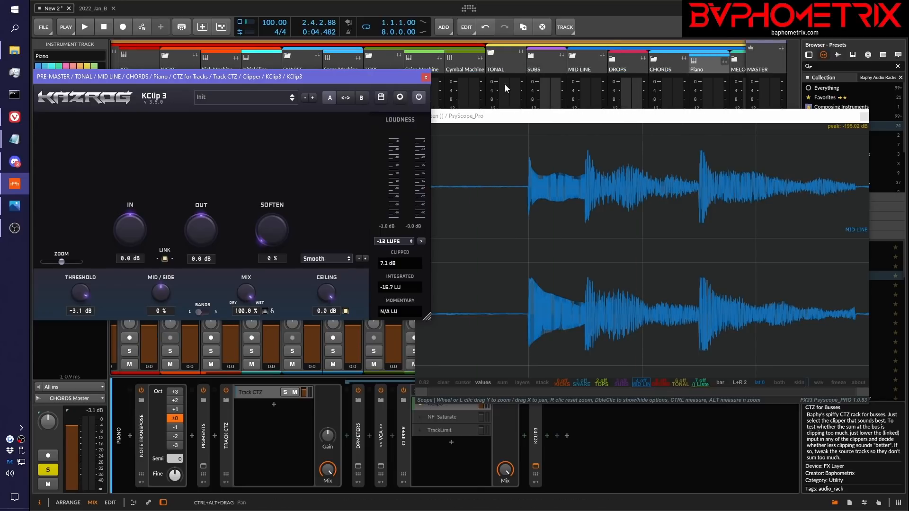
{"action": "left_click", "coordinate": [613, 59]}
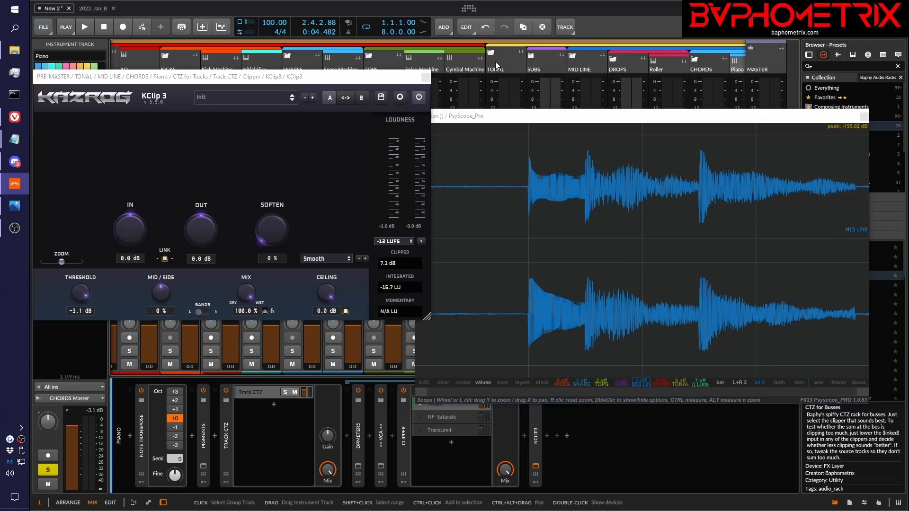
{"action": "left_click", "coordinate": [575, 58]}
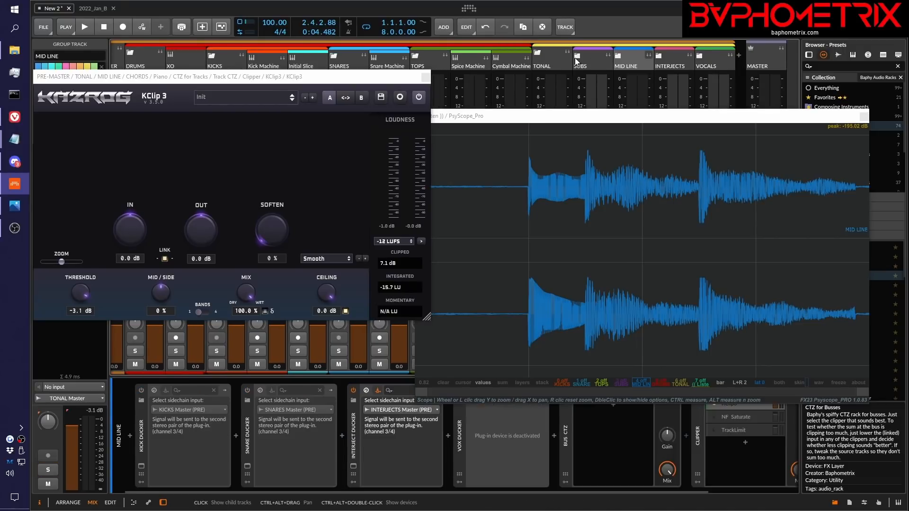
{"action": "left_click", "coordinate": [619, 57]}
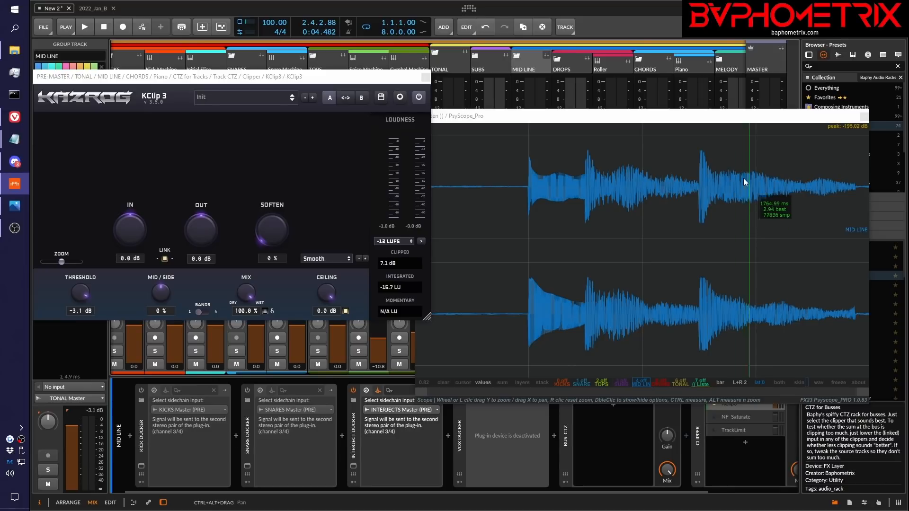
Switch the PsyScope_Pro channel display to M, shorten its window, and reposition it beside KClip 3
{"action": "left_click", "coordinate": [704, 111]}
{"action": "mouse_move", "coordinate": [704, 107]}
{"action": "left_mouse_down"}
{"action": "mouse_move", "coordinate": [726, 85]}
{"action": "mouse_move", "coordinate": [717, 97]}
{"action": "left_mouse_up"}
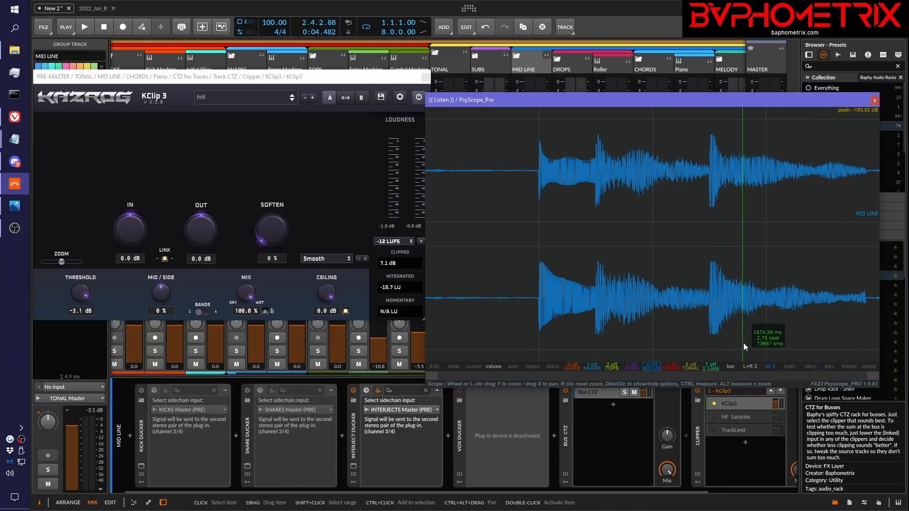
{"action": "left_click", "coordinate": [753, 367]}
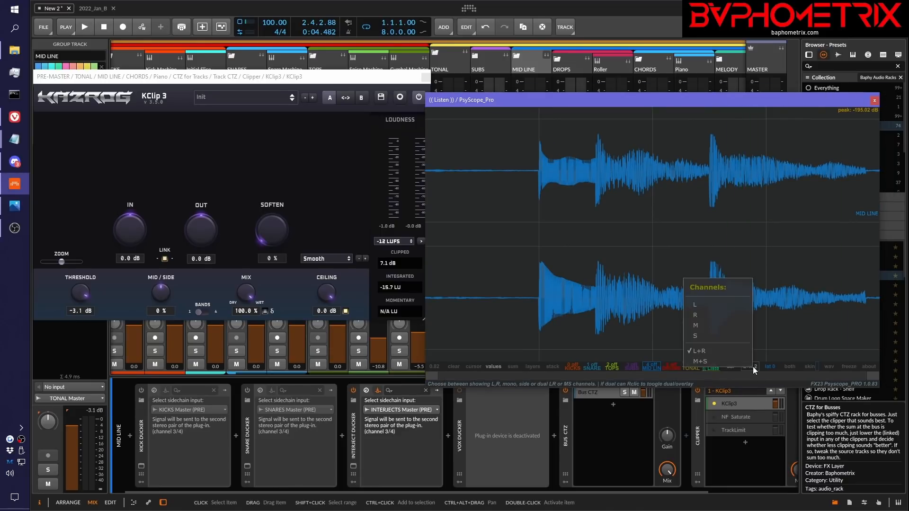
{"action": "left_click", "coordinate": [710, 324]}
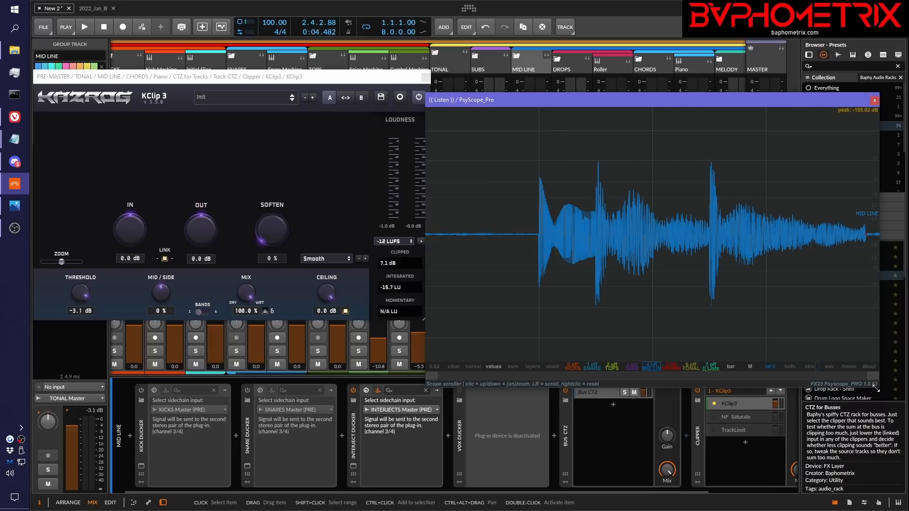
{"action": "left_click_drag", "start_coordinate": [876, 389], "coordinate": [866, 270]}
{"action": "left_click_drag", "start_coordinate": [751, 99], "coordinate": [752, 183]}
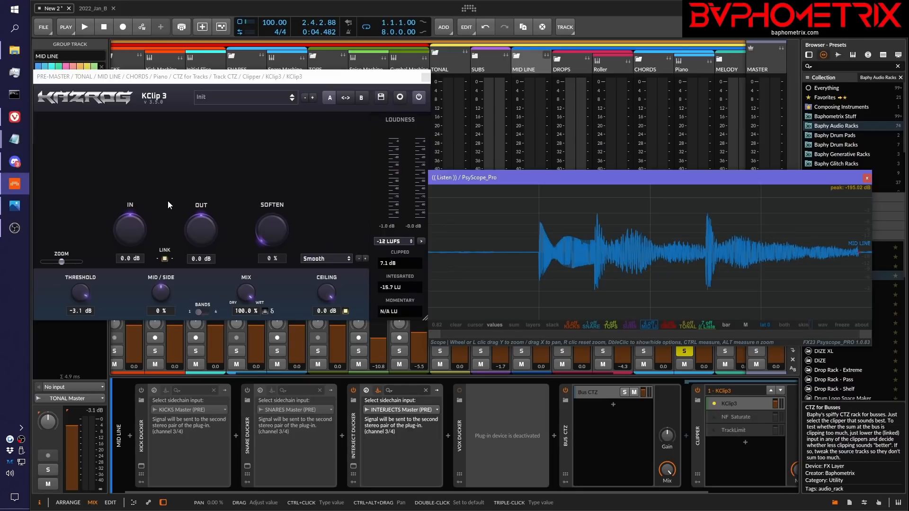
Try 2.1 dB of linked input gain on the Piano KClip 3, and reset both gain and threshold to 0.0 dB
{"action": "left_click_drag", "start_coordinate": [134, 233], "coordinate": [138, 212]}
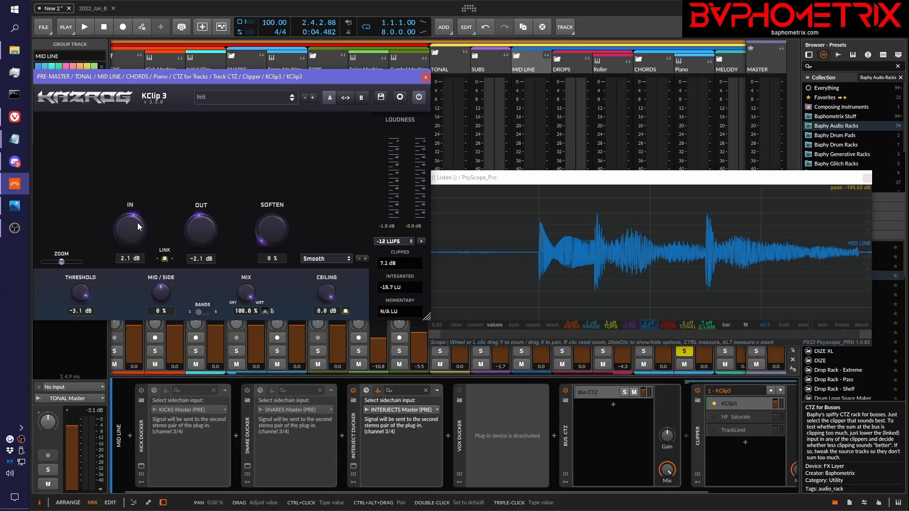
{"action": "double_click", "coordinate": [137, 223]}
{"action": "left_click_drag", "start_coordinate": [80, 286], "coordinate": [77, 307]}
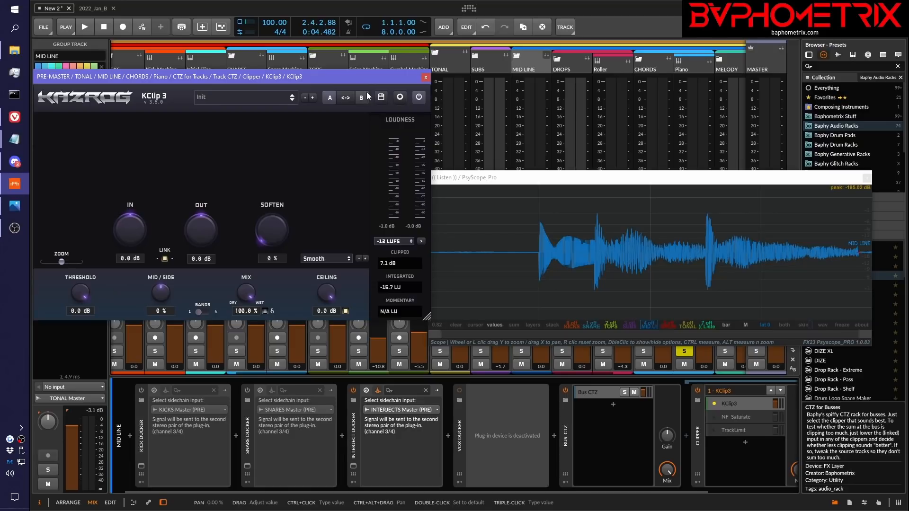
Close the Piano KClip 3 window and bring the Notepad topic list over the cleared mixer
{"action": "left_click_drag", "start_coordinate": [365, 77], "coordinate": [432, 90]}
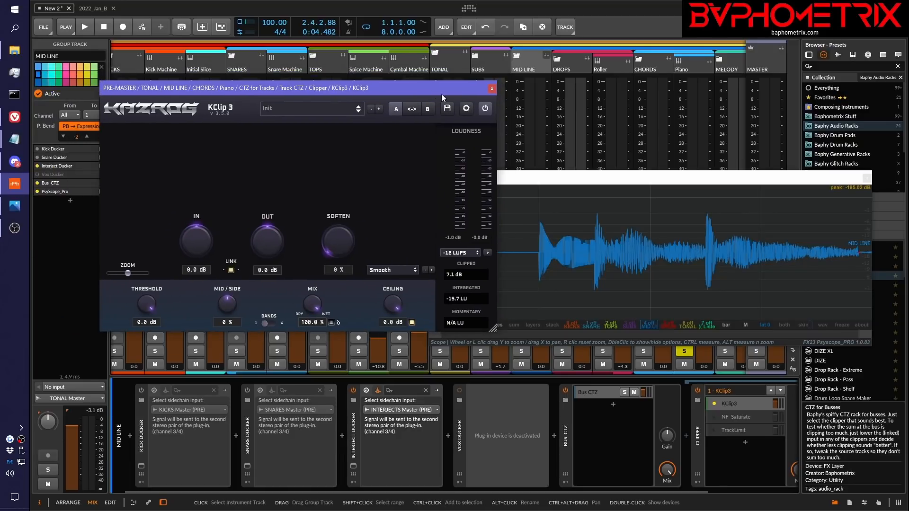
{"action": "left_click", "coordinate": [493, 89]}
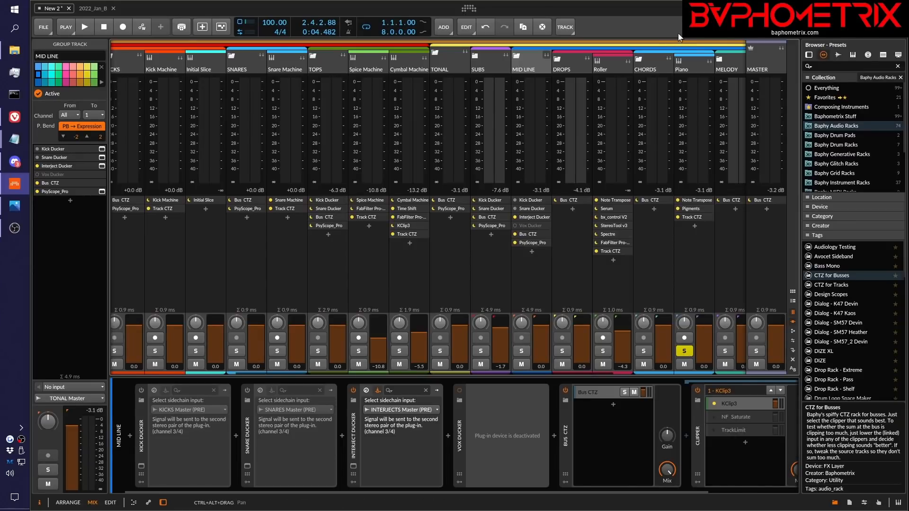
{"action": "left_click_drag", "start_coordinate": [908, 31], "coordinate": [297, 67]}
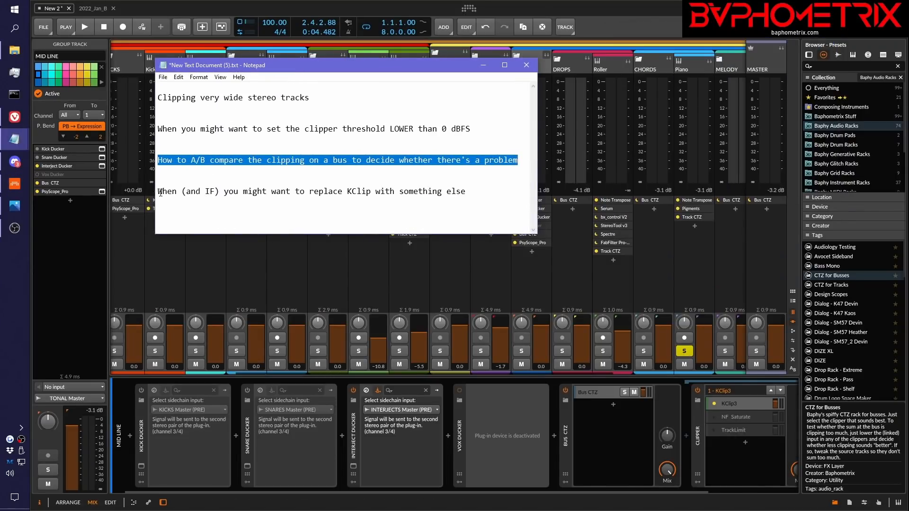
Highlight the topic on replacing KClip in the notes, and open the KClip 3 window in the Piano track's Track CTZ
{"action": "left_click_drag", "start_coordinate": [160, 192], "coordinate": [469, 196]}
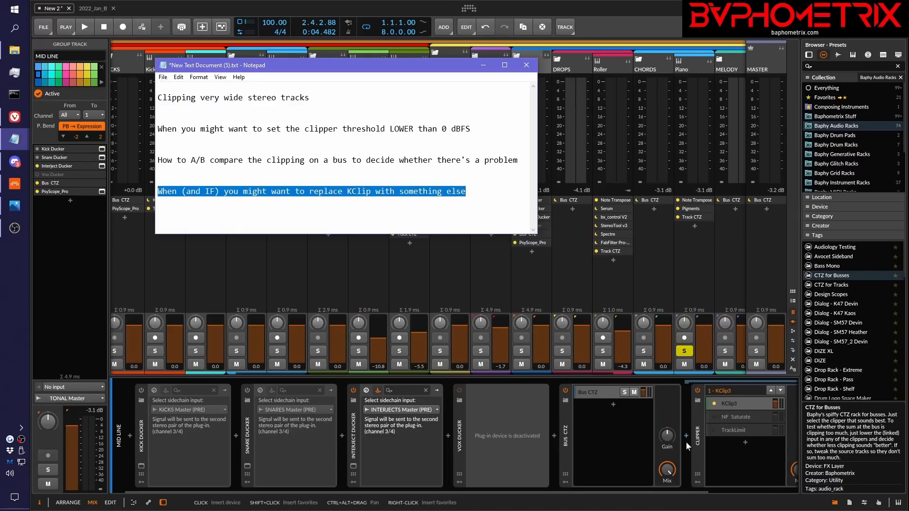
{"action": "left_click", "coordinate": [695, 68]}
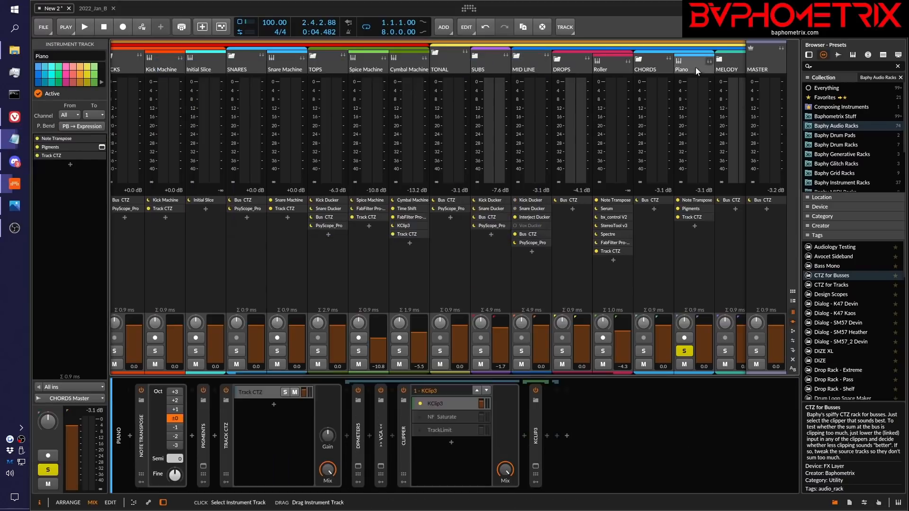
{"action": "left_click", "coordinate": [454, 404]}
{"action": "left_click", "coordinate": [536, 469]}
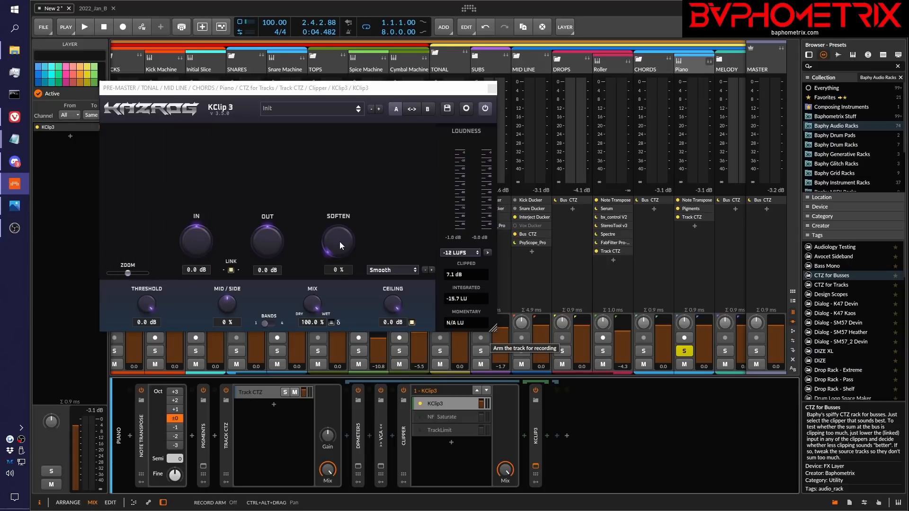
Try 24 % Soften on the Piano KClip 3, return it to 0 %, and view the plug-in's oversampling settings
{"action": "left_click_drag", "start_coordinate": [339, 242], "coordinate": [337, 211]}
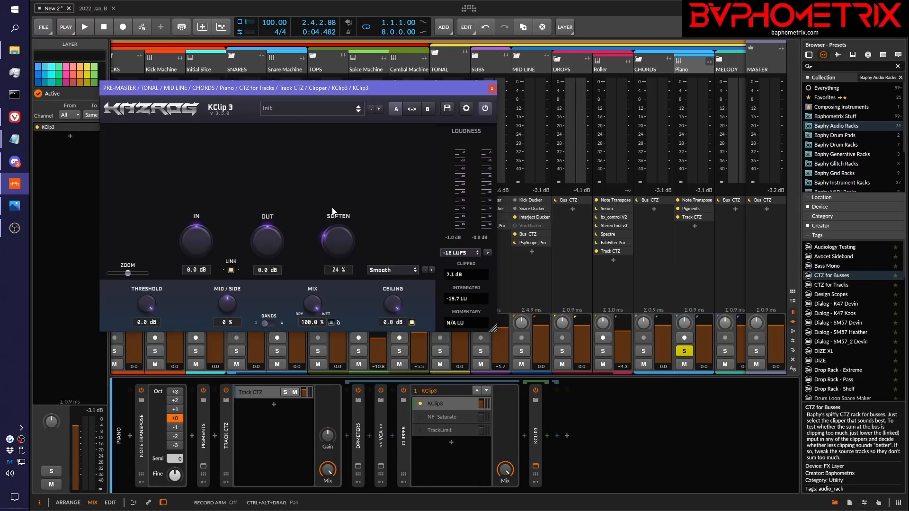
{"action": "left_click_drag", "start_coordinate": [333, 211], "coordinate": [348, 293]}
{"action": "left_click", "coordinate": [466, 108]}
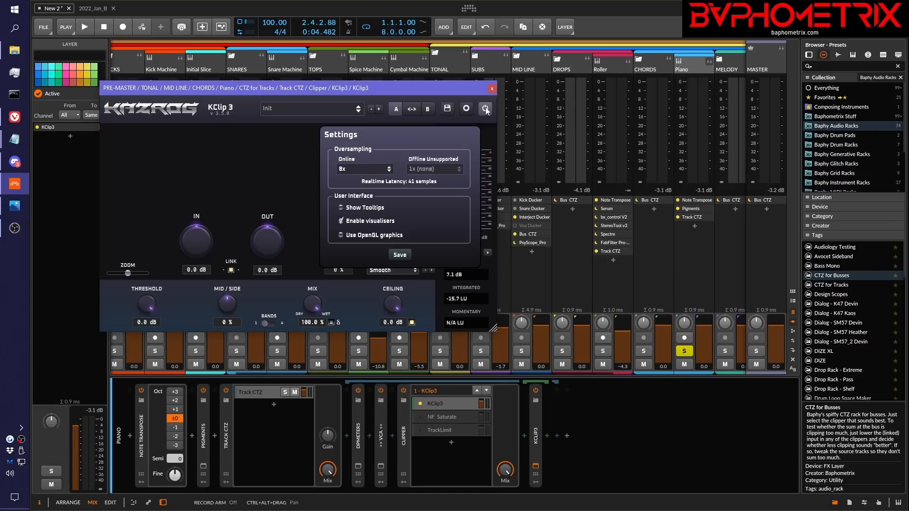
{"action": "left_click", "coordinate": [467, 109]}
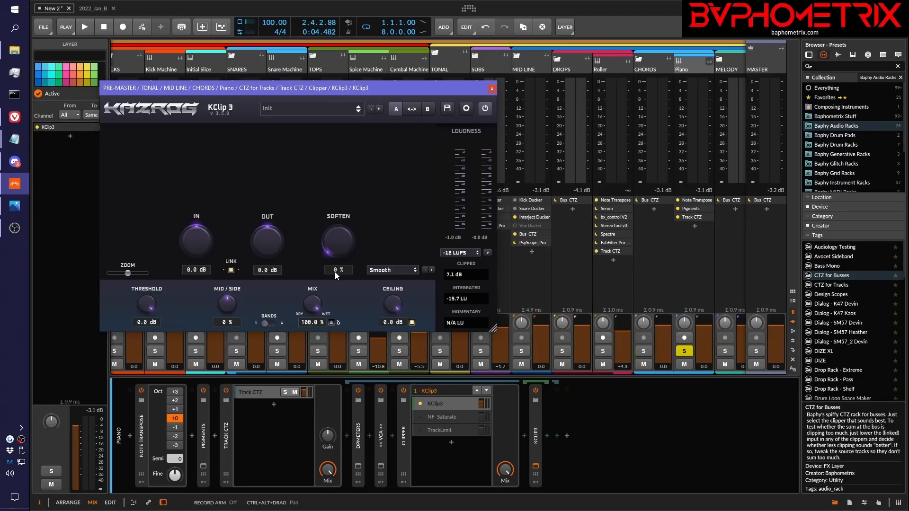
Close the Piano KClip 3 window, and fold the TONAL, KICKS, SNARES and TOPS groups in the mixer while keeping DRUMS unfolded
{"action": "left_click", "coordinate": [492, 89]}
{"action": "scroll", "coordinate": [238, 177], "scroll_direction": "left", "scroll_amount": 5}
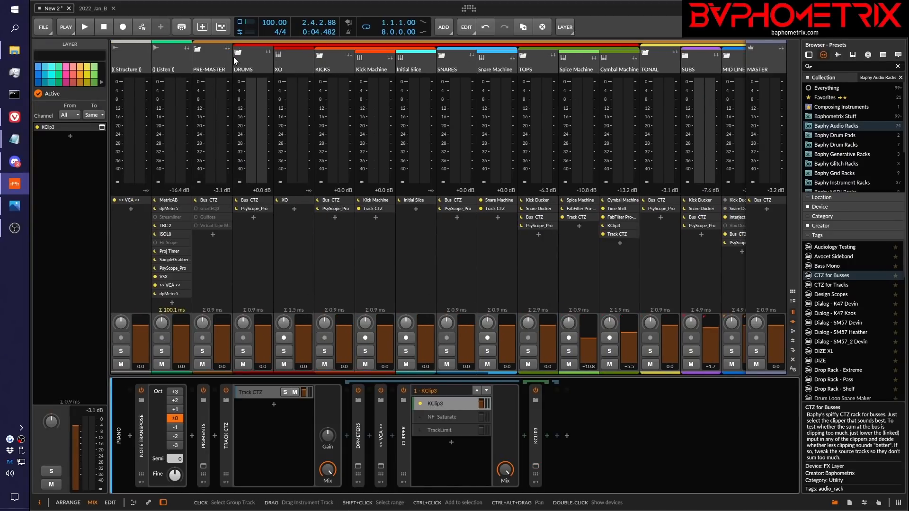
{"action": "left_click", "coordinate": [264, 51]}
{"action": "left_click", "coordinate": [279, 50]}
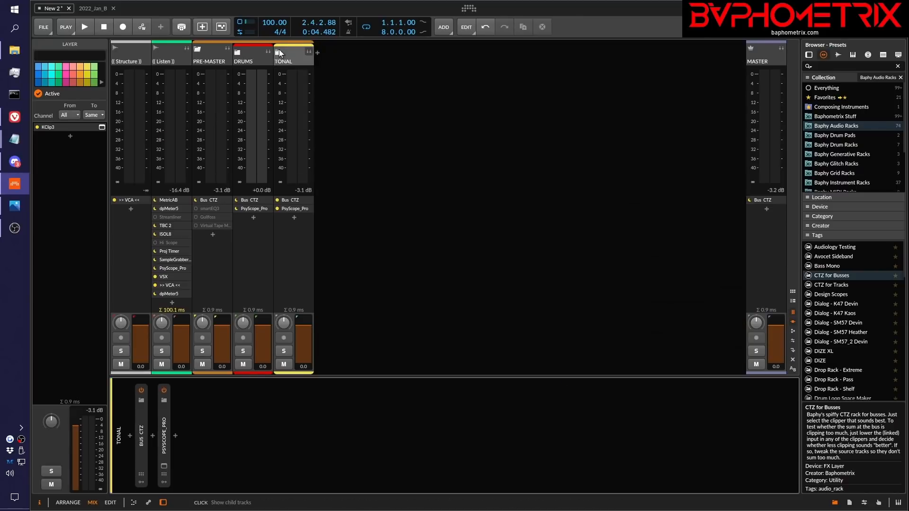
{"action": "left_click", "coordinate": [238, 53]}
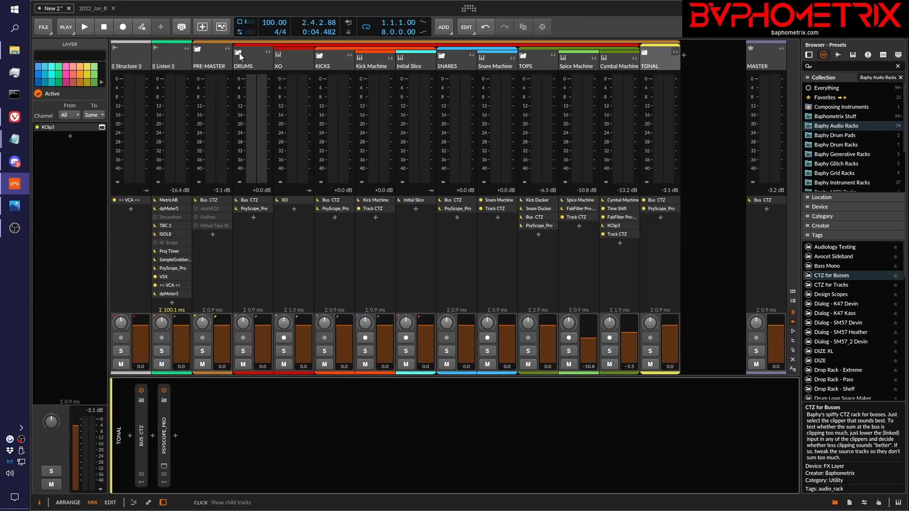
{"action": "left_click", "coordinate": [317, 57]}
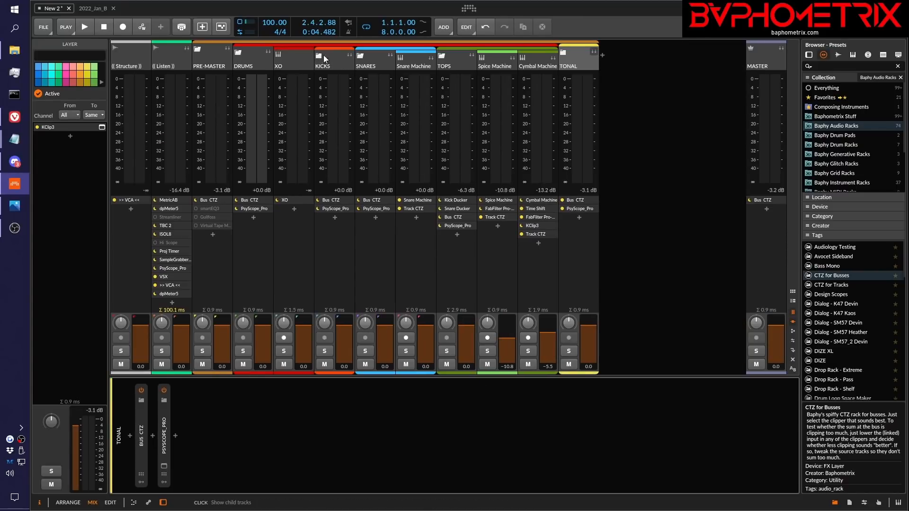
{"action": "left_click", "coordinate": [360, 56]}
{"action": "left_click", "coordinate": [401, 55]}
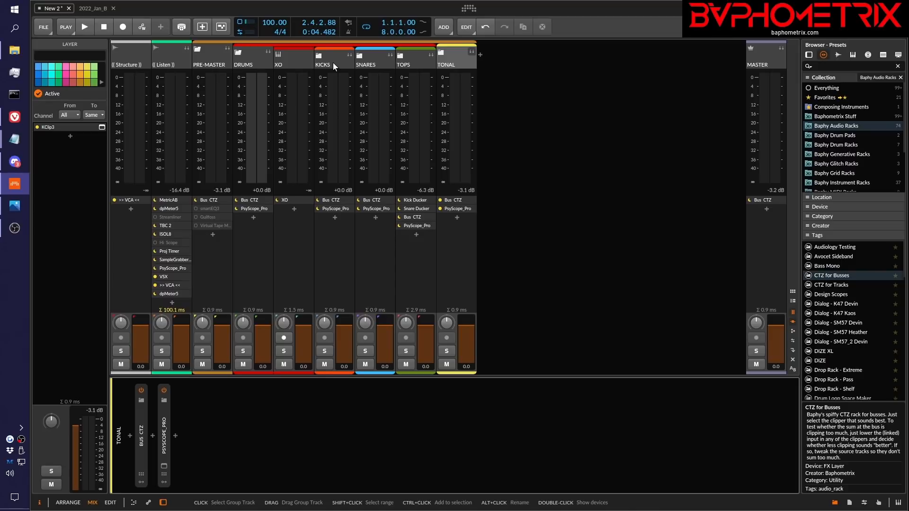
Unfold the KICKS group and open the KClip 3 window in the Kick Machine track's Track CTZ clipper
{"action": "left_click", "coordinate": [334, 62]}
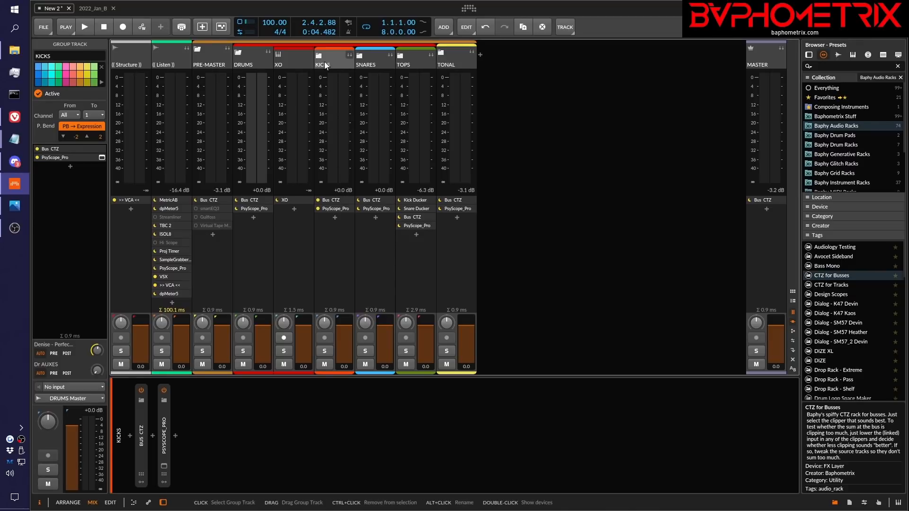
{"action": "left_click", "coordinate": [346, 66]}
{"action": "left_click", "coordinate": [372, 61]}
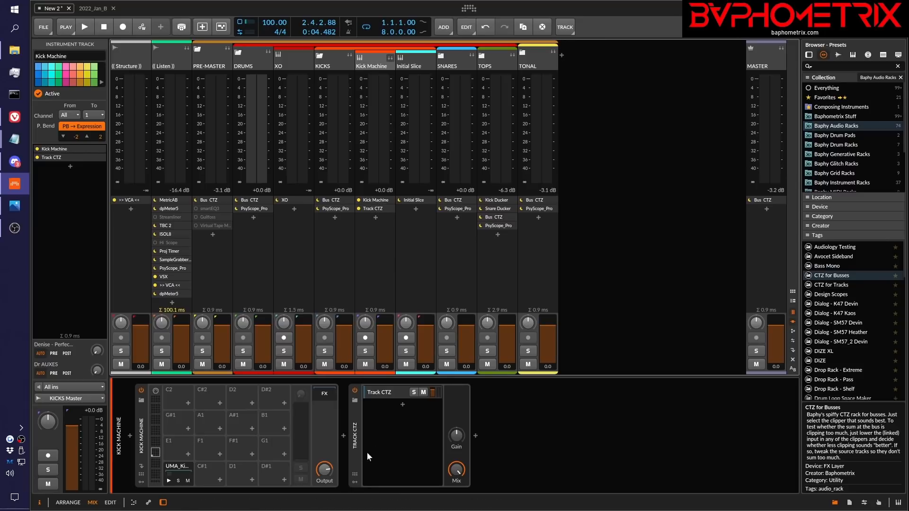
{"action": "left_click", "coordinate": [394, 393]}
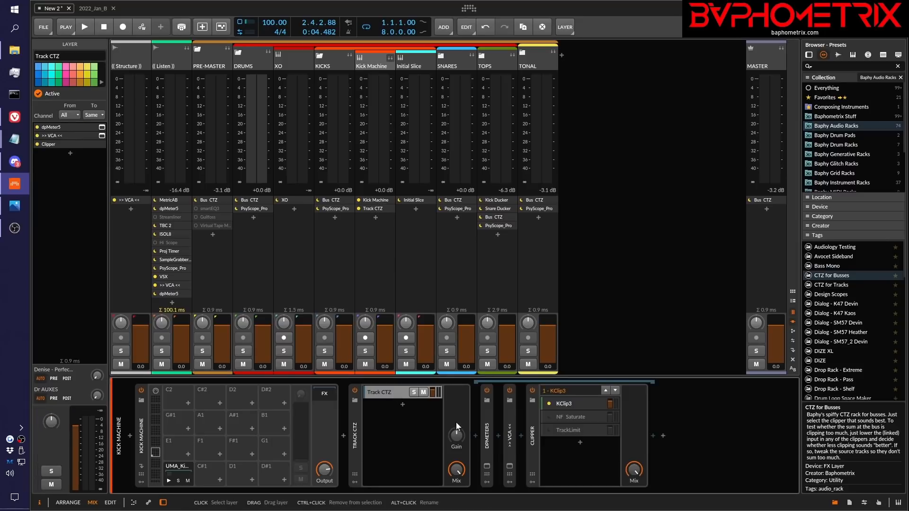
{"action": "left_click", "coordinate": [573, 405]}
{"action": "left_click", "coordinate": [664, 466]}
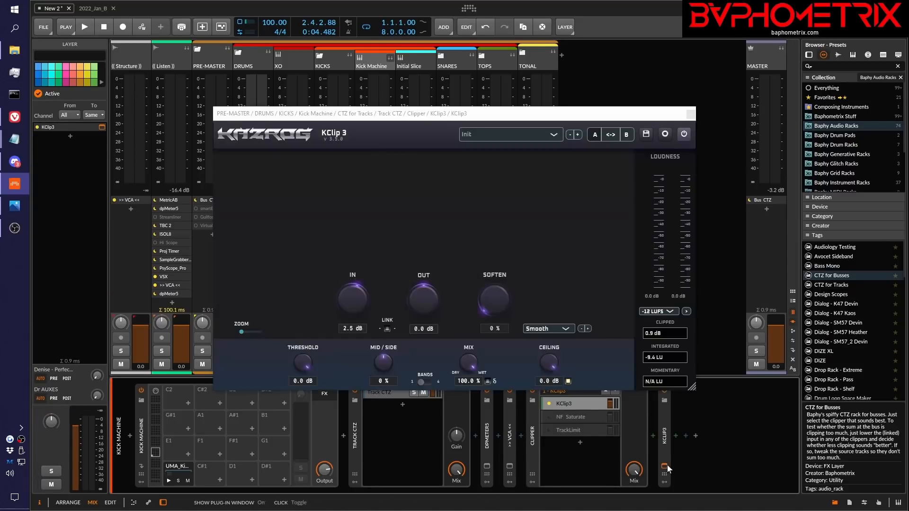
{"action": "left_click_drag", "start_coordinate": [502, 117], "coordinate": [560, 94]}
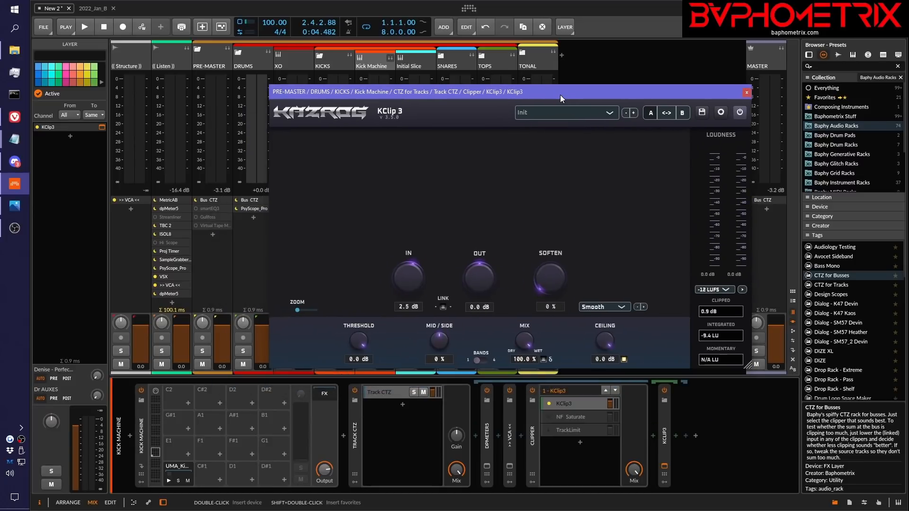
Nudge Soften to 1 % on the Kick Machine KClip 3, reposition its window, and solo the Kick Machine track
{"action": "left_click_drag", "start_coordinate": [547, 281], "coordinate": [573, 302]}
{"action": "left_click_drag", "start_coordinate": [556, 279], "coordinate": [559, 262]}
{"action": "mouse_move", "coordinate": [559, 261]}
{"action": "left_mouse_down"}
{"action": "mouse_move", "coordinate": [545, 283]}
{"action": "mouse_move", "coordinate": [556, 135]}
{"action": "mouse_move", "coordinate": [542, 306]}
{"action": "mouse_move", "coordinate": [550, 233]}
{"action": "mouse_move", "coordinate": [552, 256]}
{"action": "left_mouse_up"}
{"action": "left_click_drag", "start_coordinate": [597, 94], "coordinate": [758, 70]}
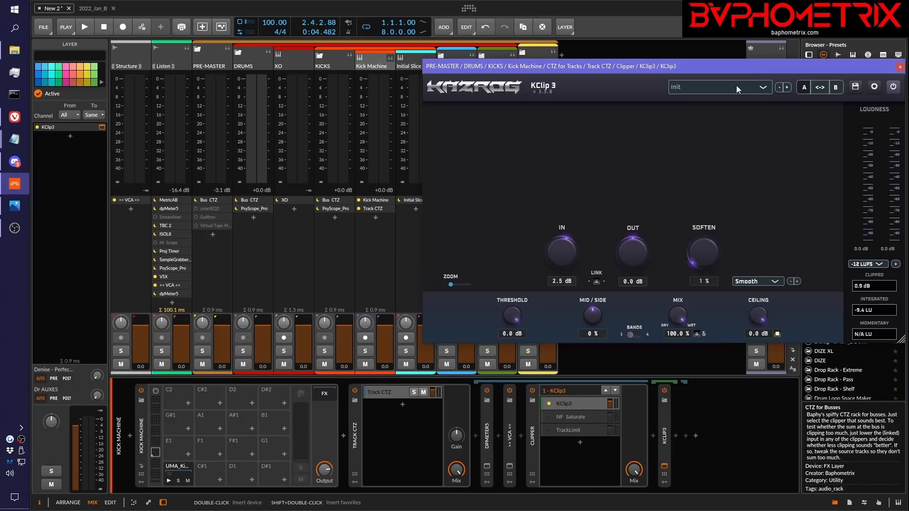
{"action": "left_click", "coordinate": [369, 351]}
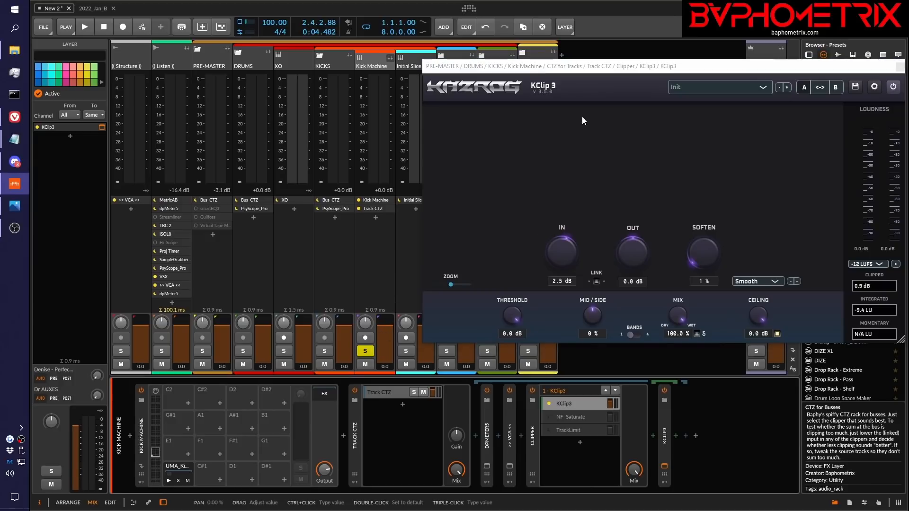
{"action": "left_click_drag", "start_coordinate": [595, 68], "coordinate": [513, 63]}
Play the soloed kick while sweeping Soften up to 94 % and back to 0 %, and stop playback
{"action": "key", "text": "space"}
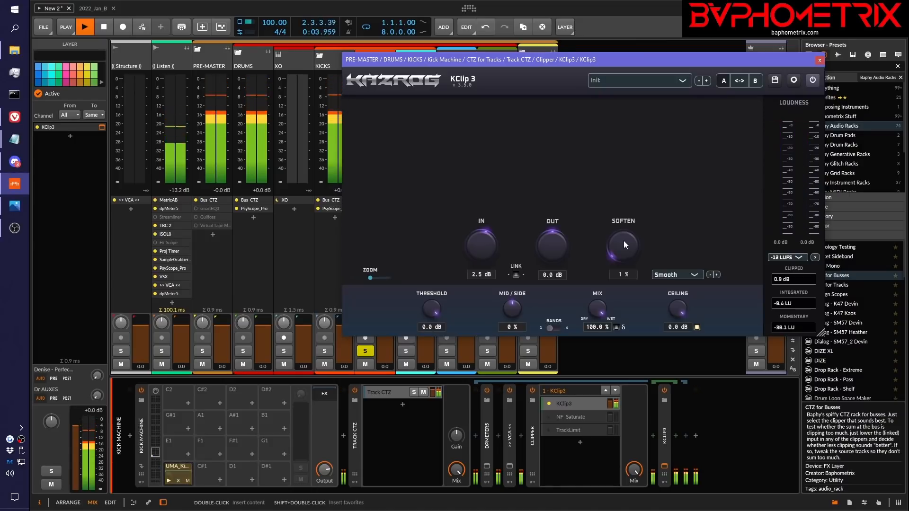
{"action": "left_click_drag", "start_coordinate": [624, 240], "coordinate": [629, 108]}
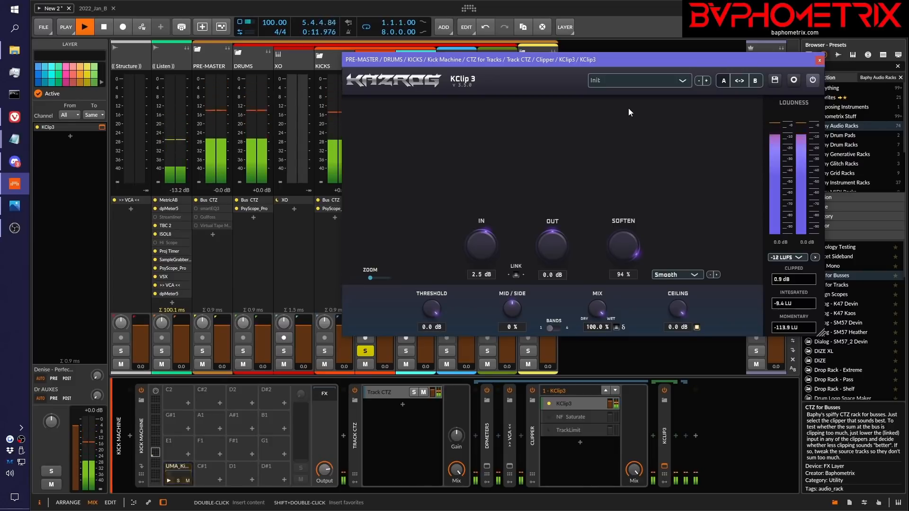
{"action": "left_click_drag", "start_coordinate": [626, 141], "coordinate": [630, 397]}
{"action": "key", "text": "space"}
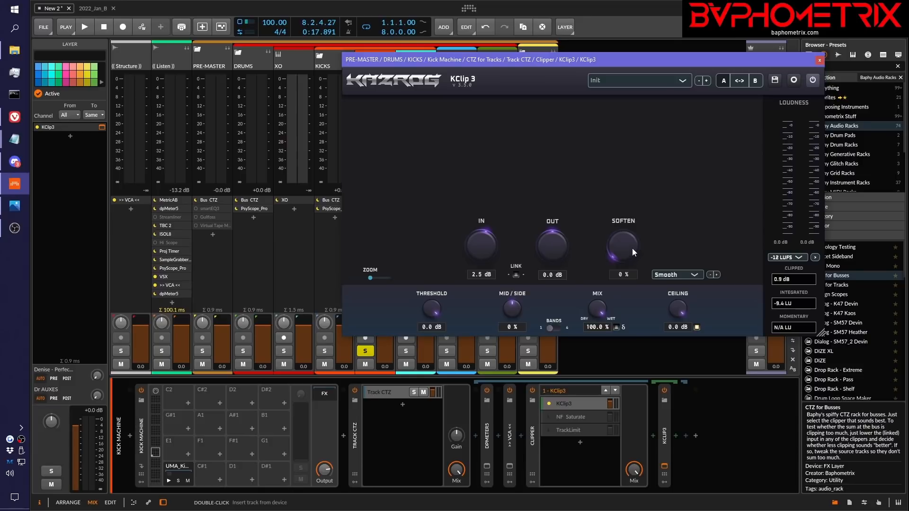
Try 30 % Soften on the Kick Machine KClip 3 with playback stopped, and return it to 0 %
{"action": "left_click_drag", "start_coordinate": [633, 248], "coordinate": [624, 309]}
{"action": "left_click_drag", "start_coordinate": [627, 246], "coordinate": [640, 205]}
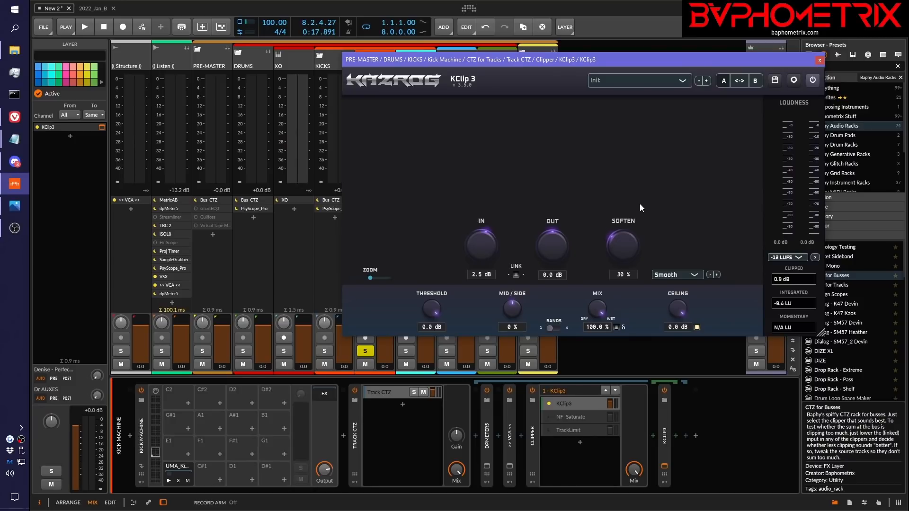
{"action": "left_click_drag", "start_coordinate": [640, 203], "coordinate": [641, 268]}
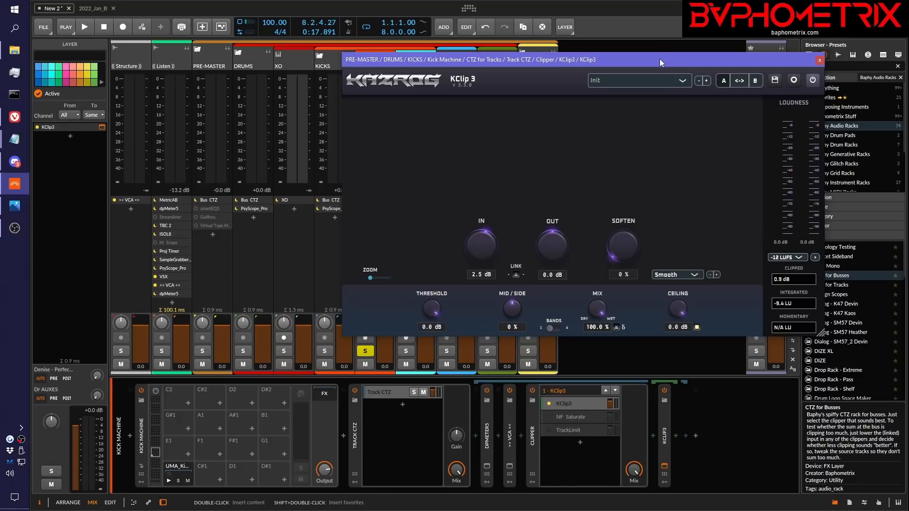
Move the KClip 3 window clear of the Kick Machine device chain, view the TrackLimit layer, and reselect the KClip3 layer
{"action": "left_click_drag", "start_coordinate": [660, 59], "coordinate": [515, 139]}
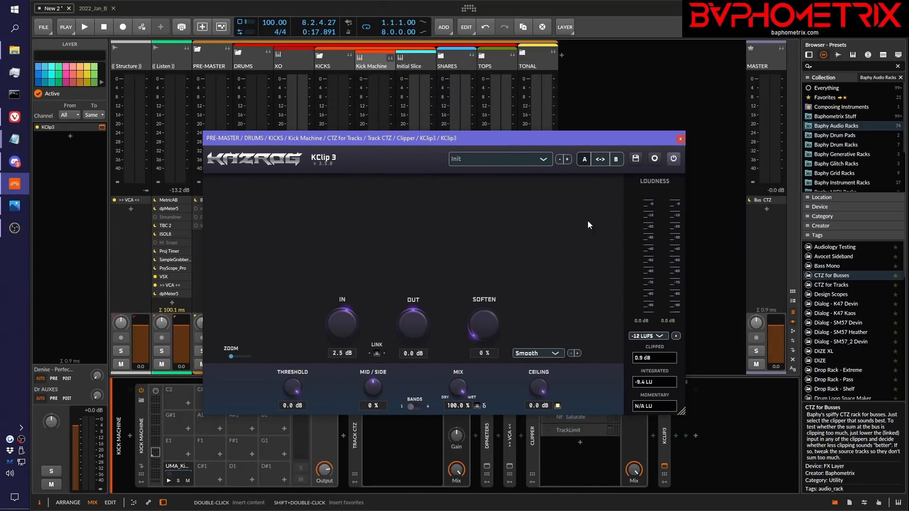
{"action": "left_click", "coordinate": [545, 133]}
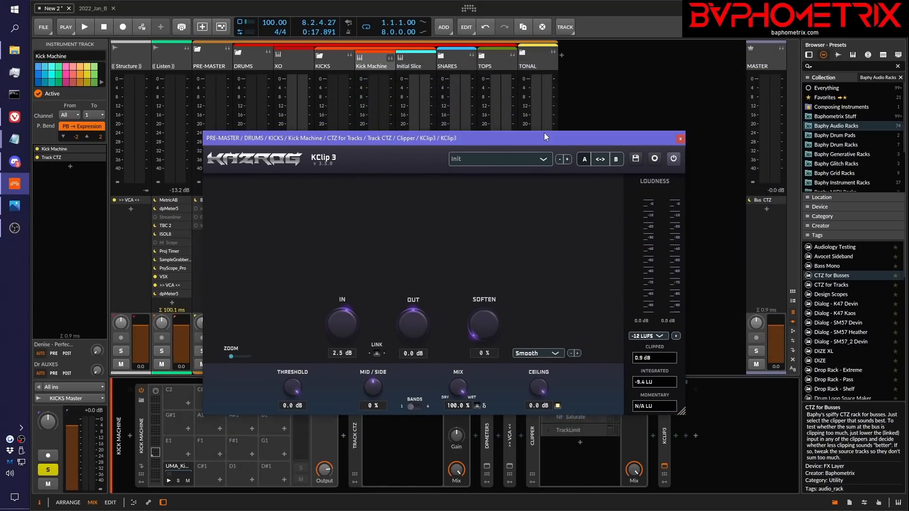
{"action": "left_click_drag", "start_coordinate": [544, 133], "coordinate": [507, 61]}
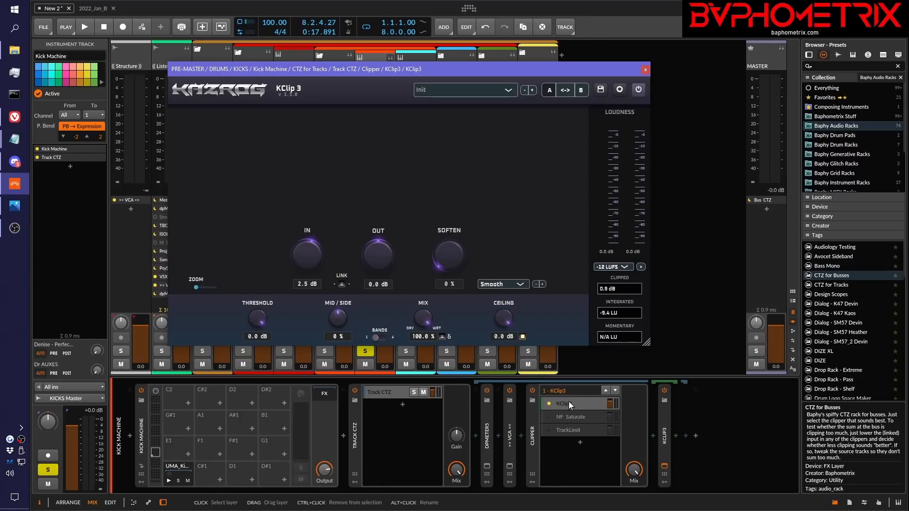
{"action": "left_click", "coordinate": [566, 417]}
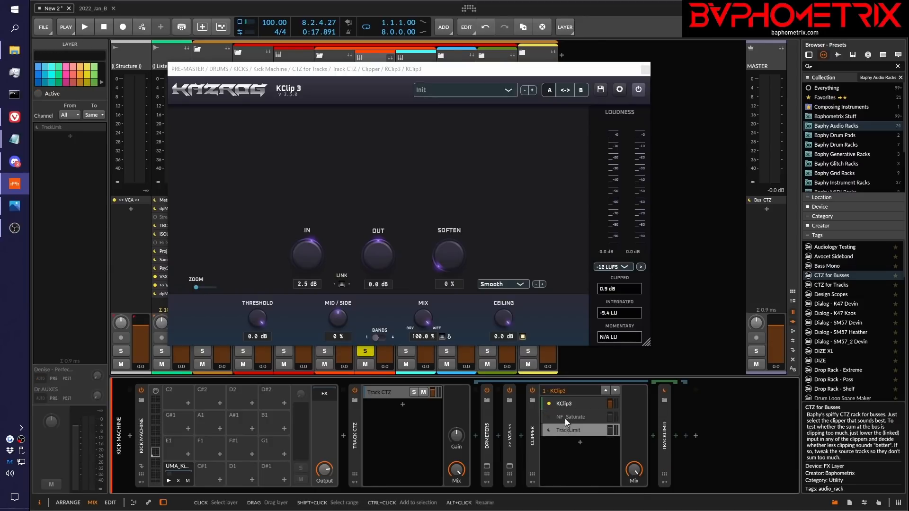
{"action": "left_click", "coordinate": [569, 406]}
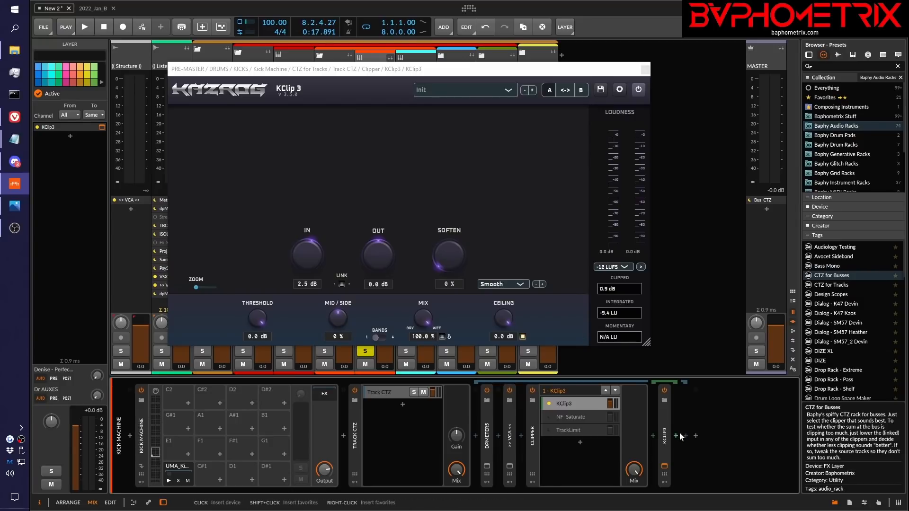
Search the devices for "pro" and insert Pro-L 2 after Track CTZ on the Kick Machine track
{"action": "left_click", "coordinate": [695, 436]}
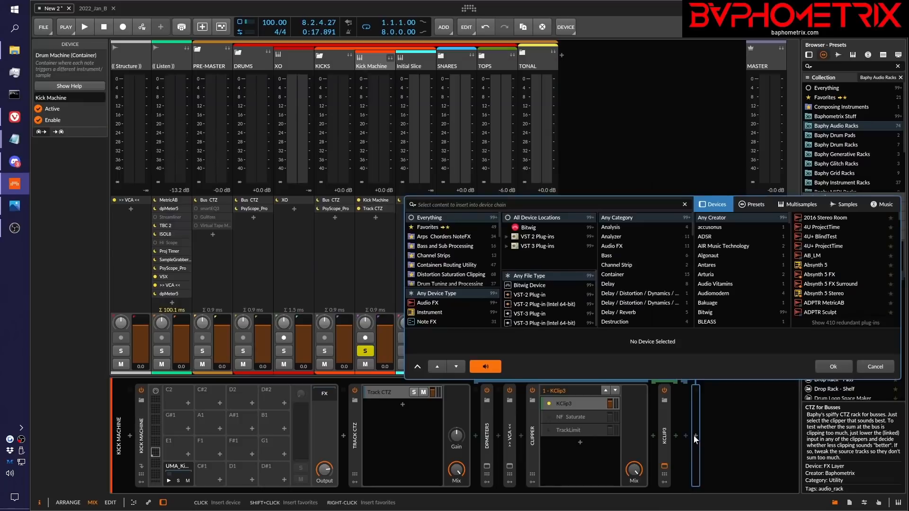
{"action": "type", "text": "pro"}
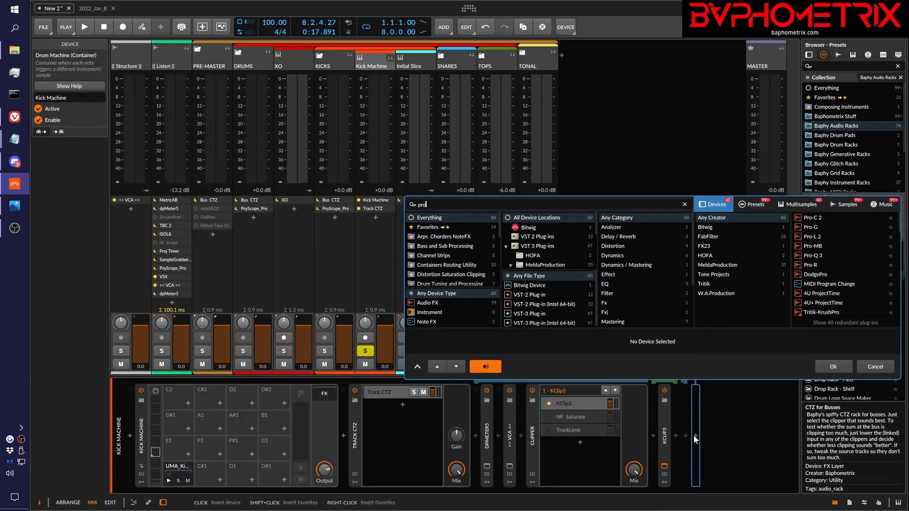
{"action": "key", "text": "Down"}
{"action": "key", "text": "Down"}
{"action": "key", "text": "Return"}
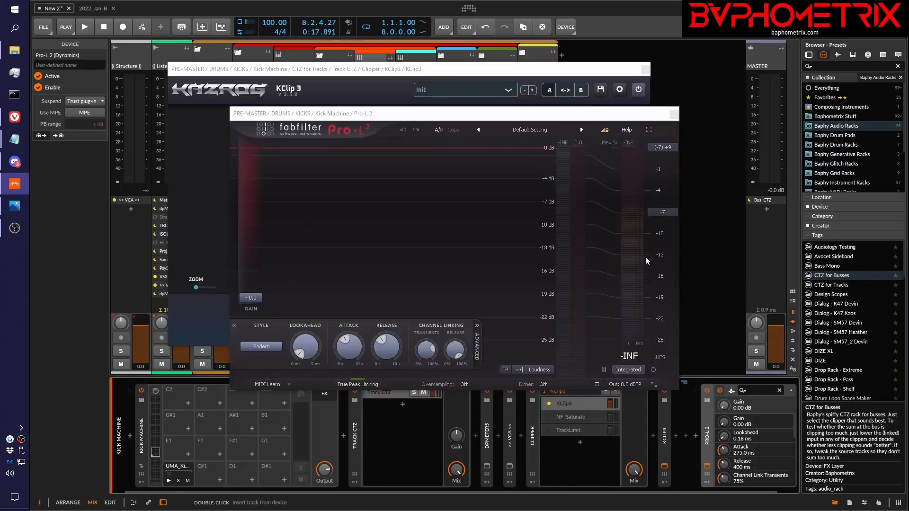
Reposition the Pro-L 2 window, check its attack and release times, and close the window
{"action": "left_click_drag", "start_coordinate": [592, 113], "coordinate": [721, 79]}
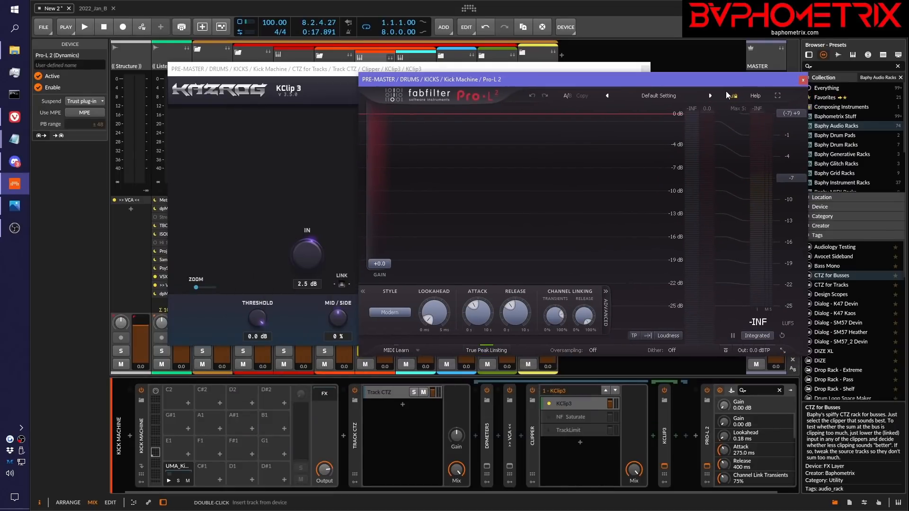
{"action": "mouse_move", "coordinate": [476, 306]}
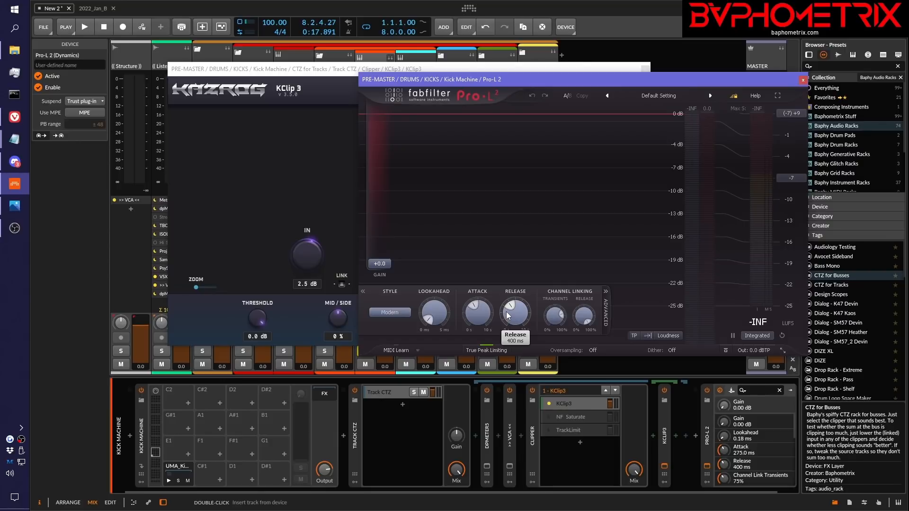
{"action": "mouse_move", "coordinate": [479, 319]}
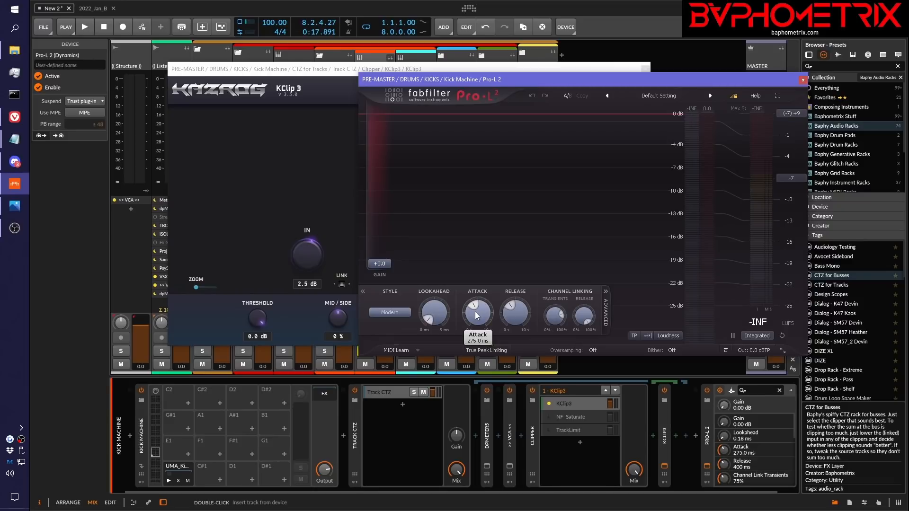
{"action": "mouse_move", "coordinate": [513, 311]}
{"action": "left_click", "coordinate": [803, 80]}
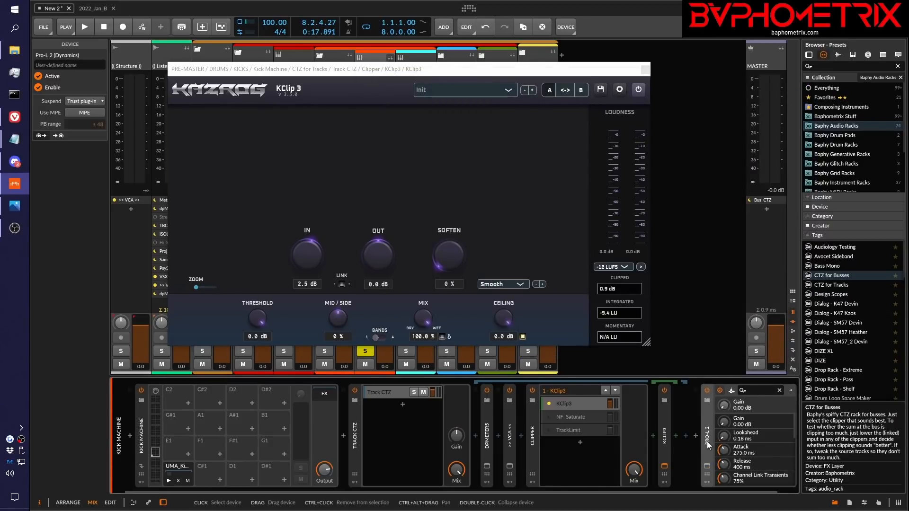
Remove Pro-L 2 from the end of the Kick Machine device chain
{"action": "key", "text": "Delete"}
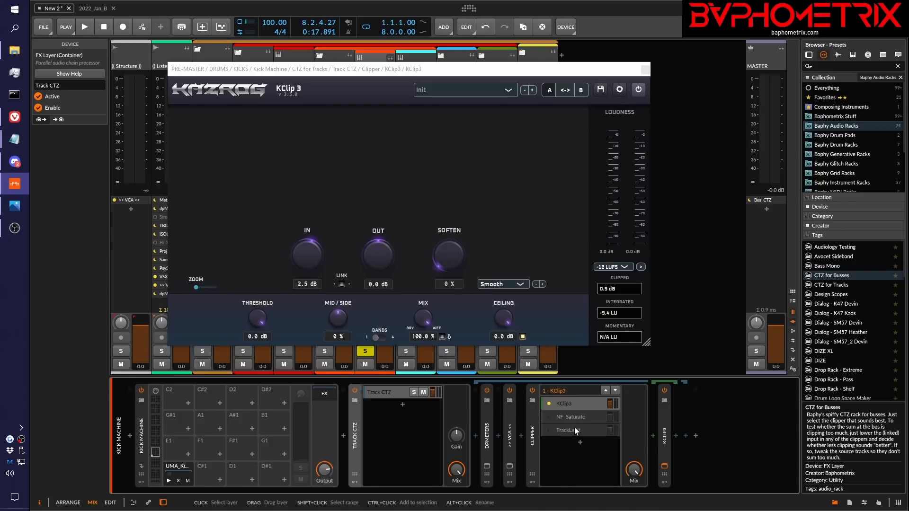
{"action": "mouse_move", "coordinate": [445, 261]}
{"action": "left_mouse_down"}
{"action": "mouse_move", "coordinate": [441, 232]}
{"action": "mouse_move", "coordinate": [431, 270]}
{"action": "left_mouse_up"}
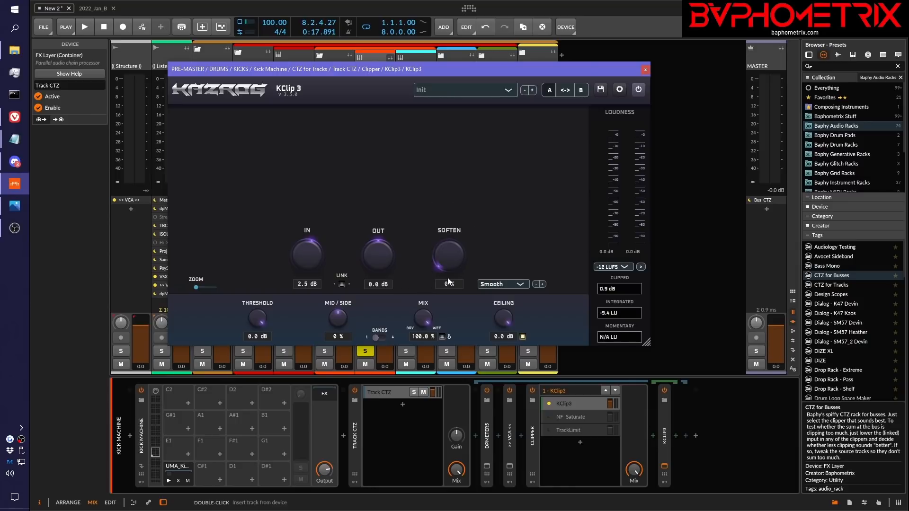
Set the Kick Machine KClip 3's online oversampling to 1x (none), save the settings, and close the plug-in window
{"action": "left_click", "coordinate": [620, 89]}
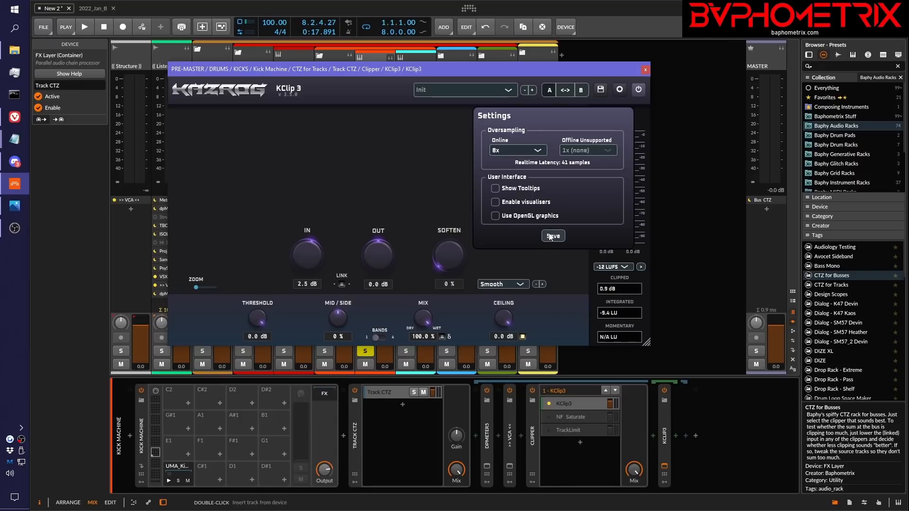
{"action": "left_click", "coordinate": [527, 150]}
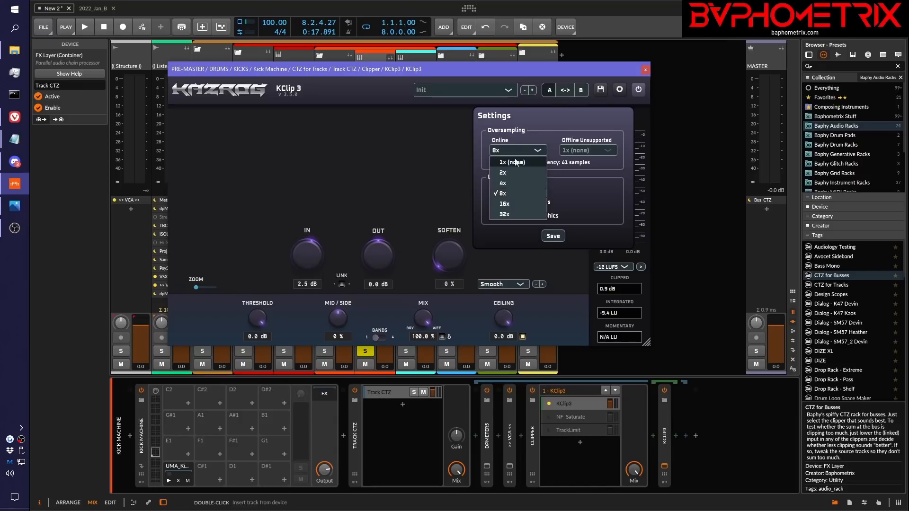
{"action": "left_click", "coordinate": [516, 162]}
{"action": "left_click", "coordinate": [553, 236]}
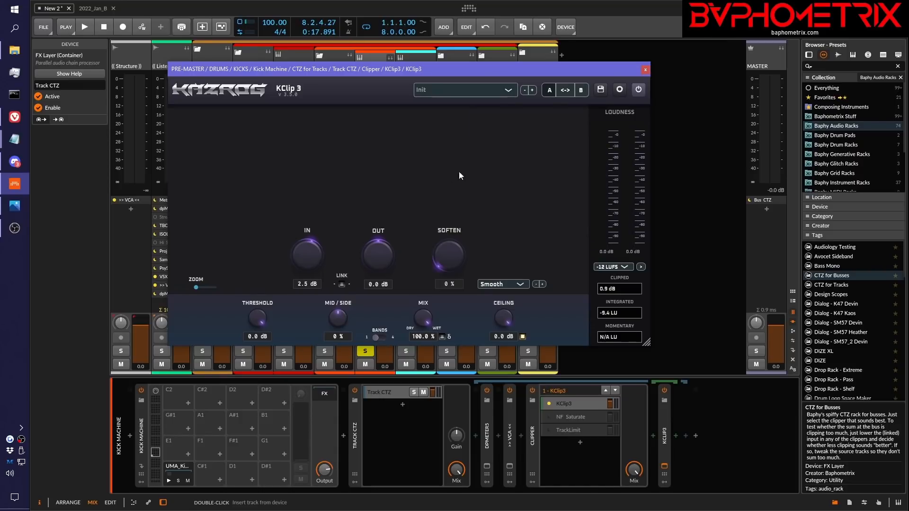
{"action": "left_click", "coordinate": [645, 71]}
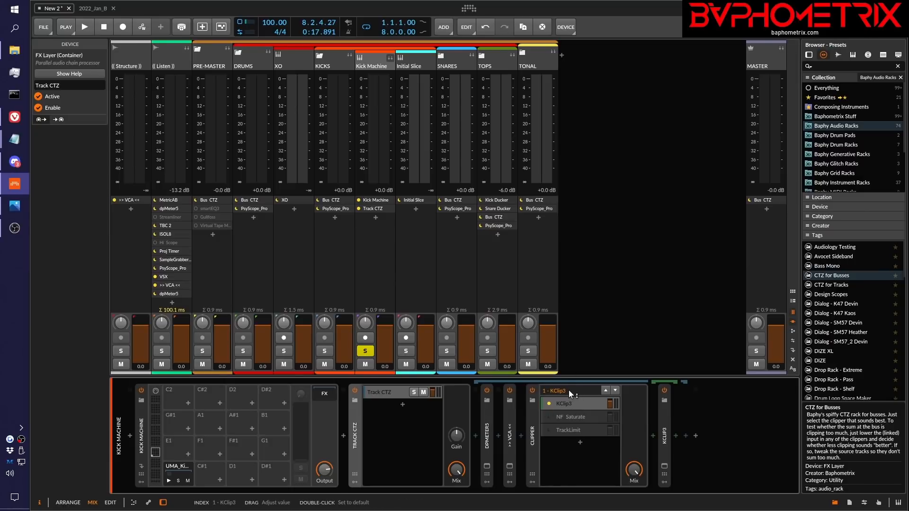
View the NF Saturate layer and its device in the Kick Machine Clipper, then the TrackLimit layer
{"action": "left_click", "coordinate": [586, 423]}
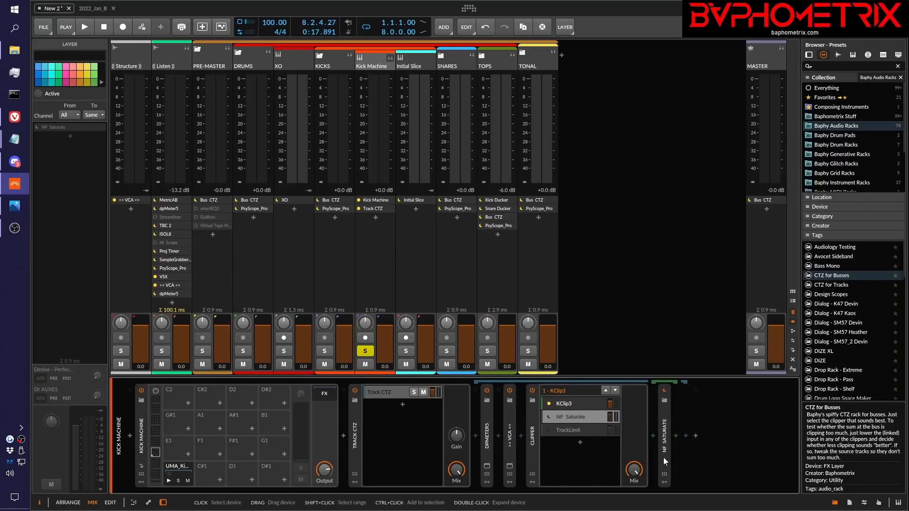
{"action": "left_click", "coordinate": [666, 440]}
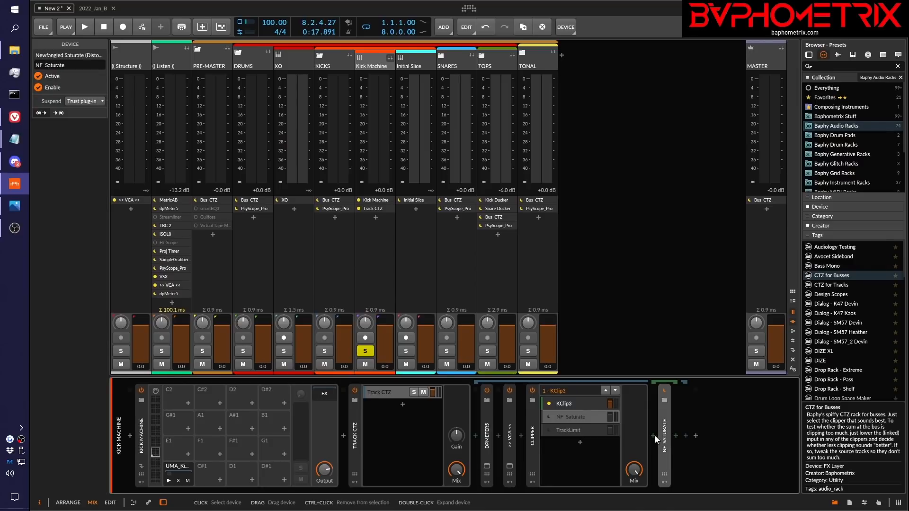
{"action": "left_click", "coordinate": [576, 418]}
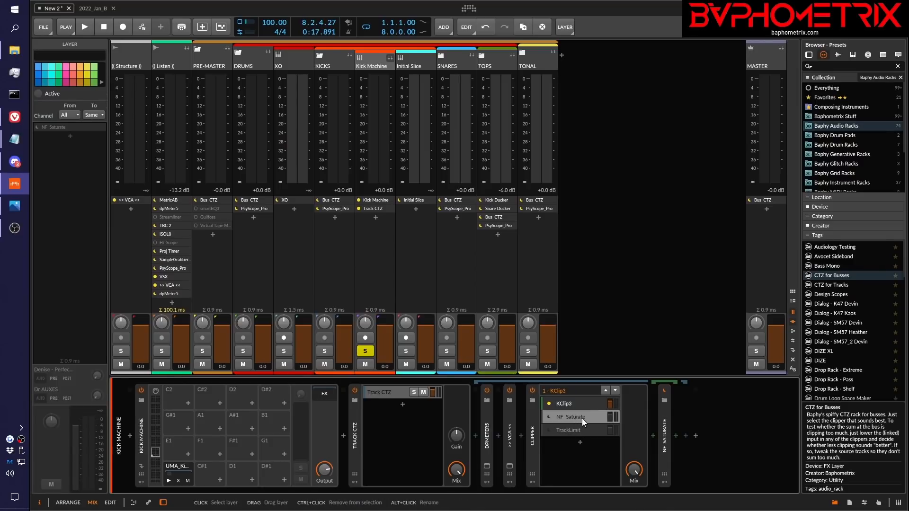
{"action": "left_click", "coordinate": [579, 427]}
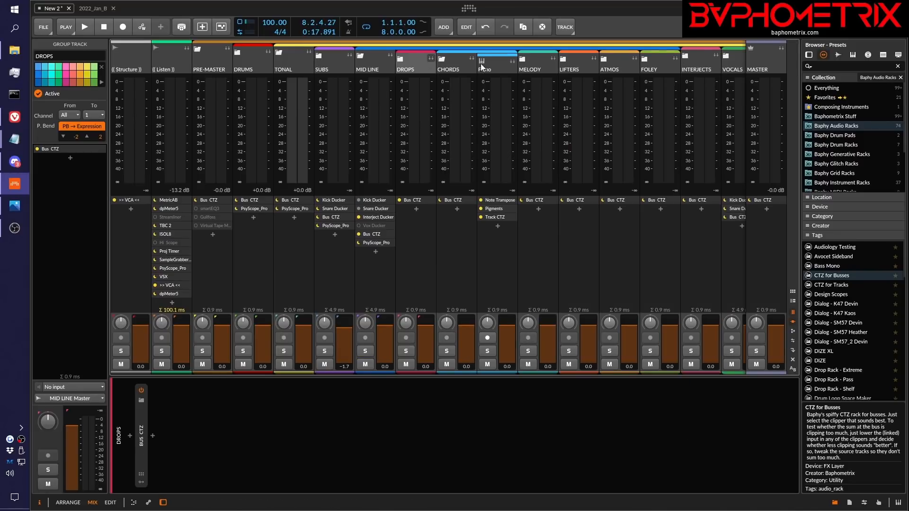
Show the Piano track's device chain and select the TrackLimit layer in its Clipper
{"action": "left_click", "coordinate": [481, 67]}
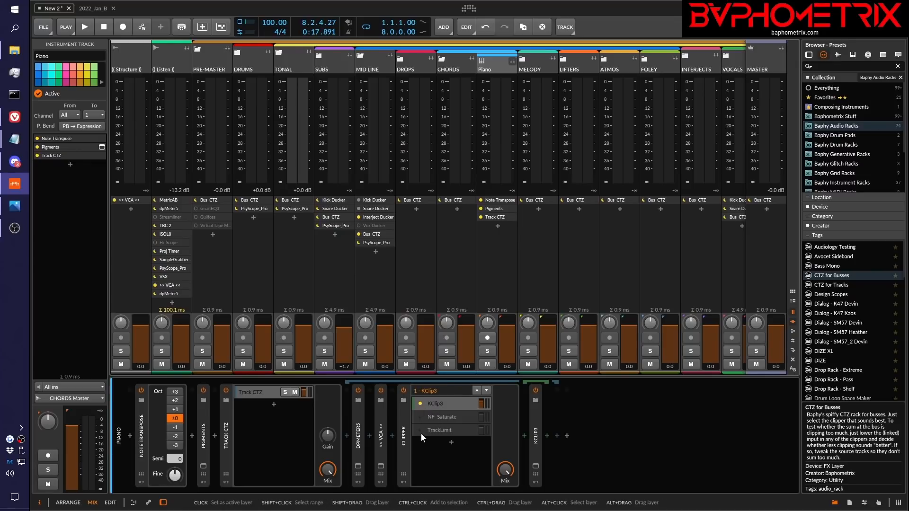
{"action": "left_click", "coordinate": [435, 431]}
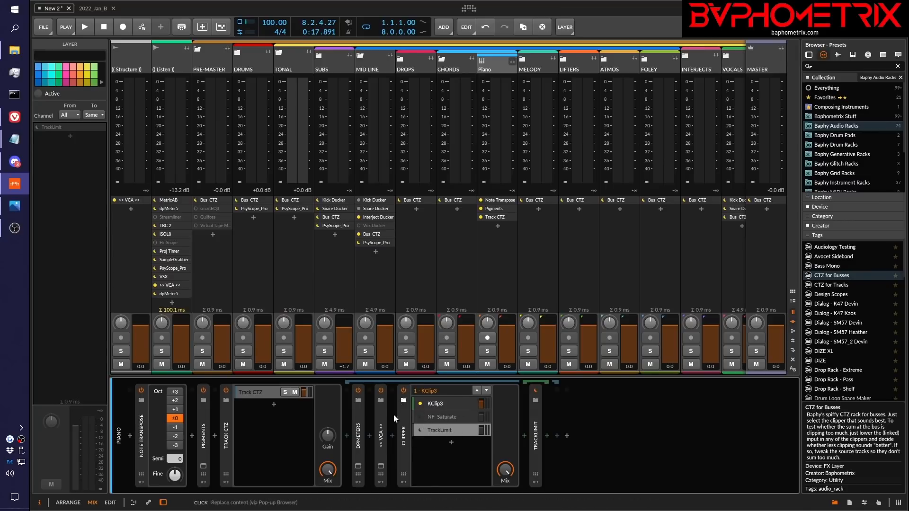
Try NF Saturate and TrackLimit as the active layer of the Piano Clipper, and return to KClip3
{"action": "left_click", "coordinate": [419, 417]}
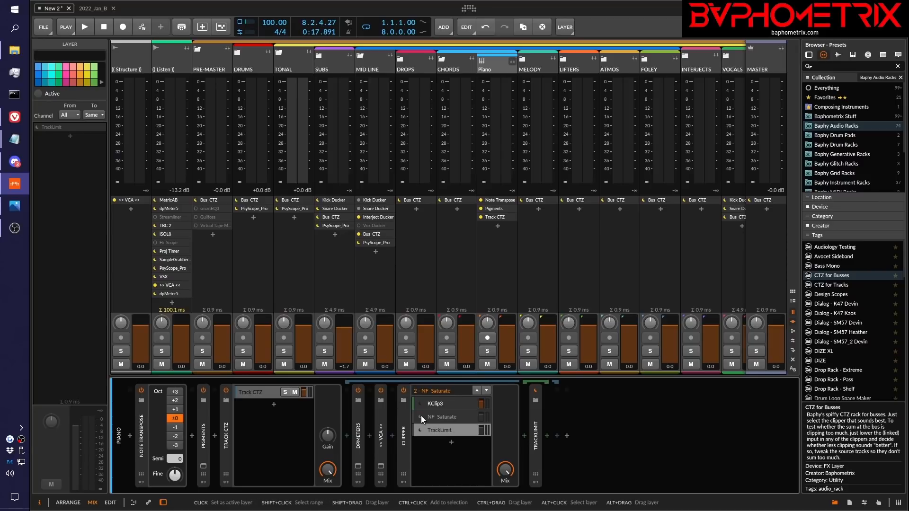
{"action": "left_click", "coordinate": [419, 428]}
{"action": "left_click", "coordinate": [419, 416]}
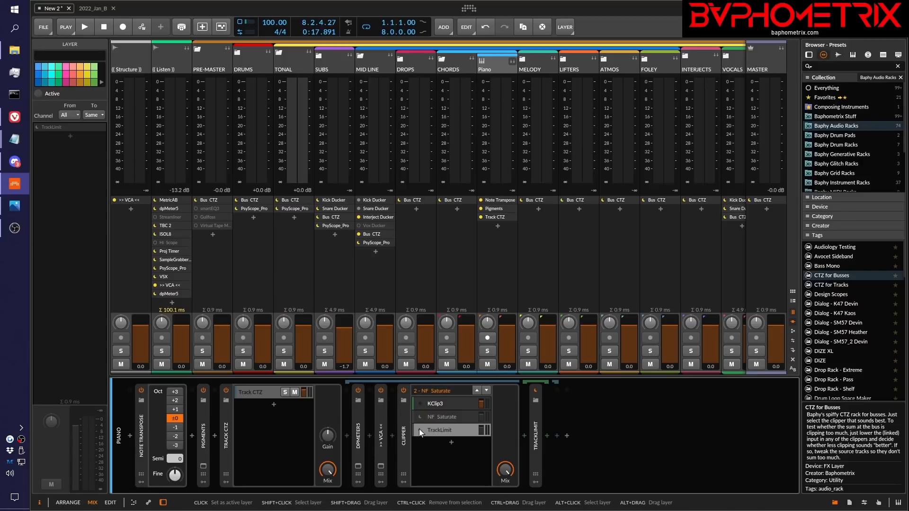
{"action": "left_click", "coordinate": [419, 429]}
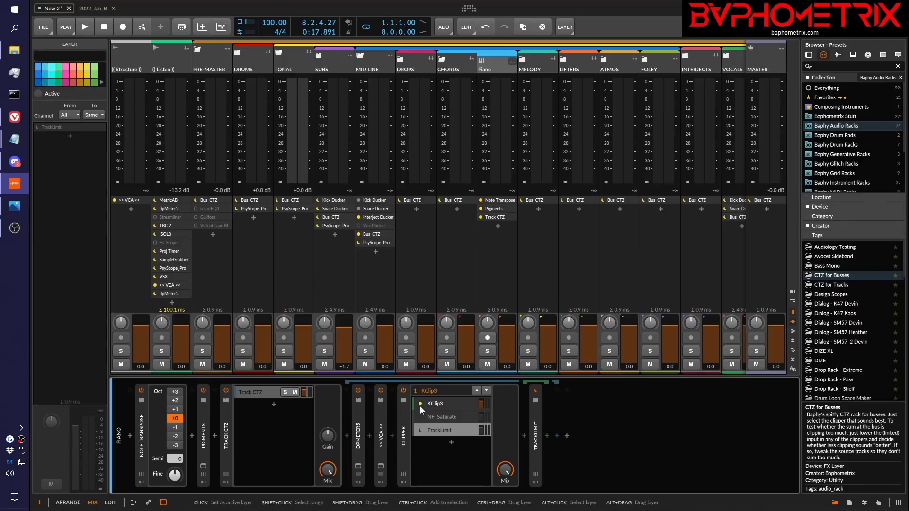
Activate the NF Saturate and TrackLimit layers in the Piano Clipper, and switch the active layer to TrackLimit
{"action": "left_click", "coordinate": [444, 418]}
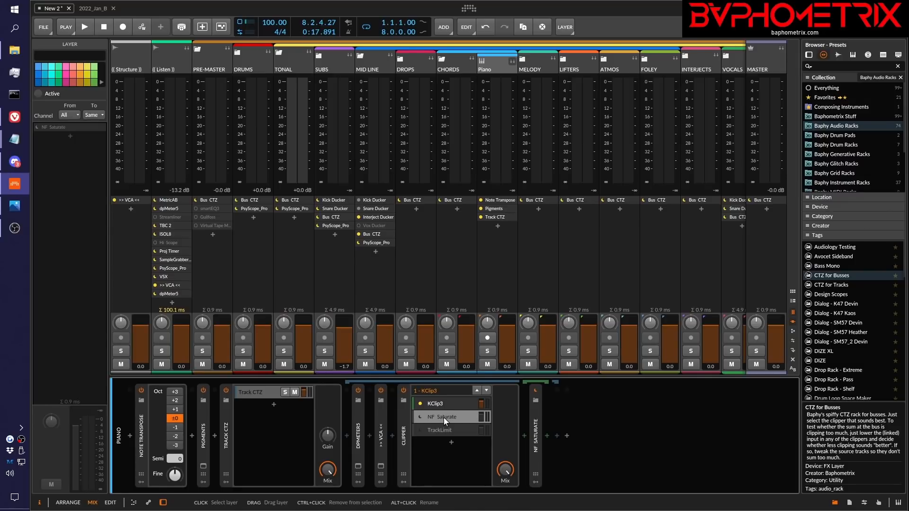
{"action": "left_click", "coordinate": [445, 430]}
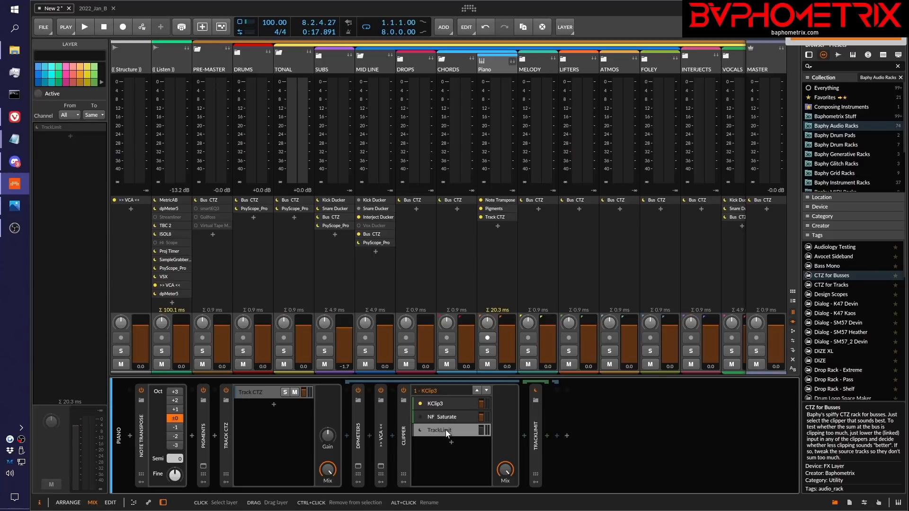
{"action": "key", "text": "alt+a"}
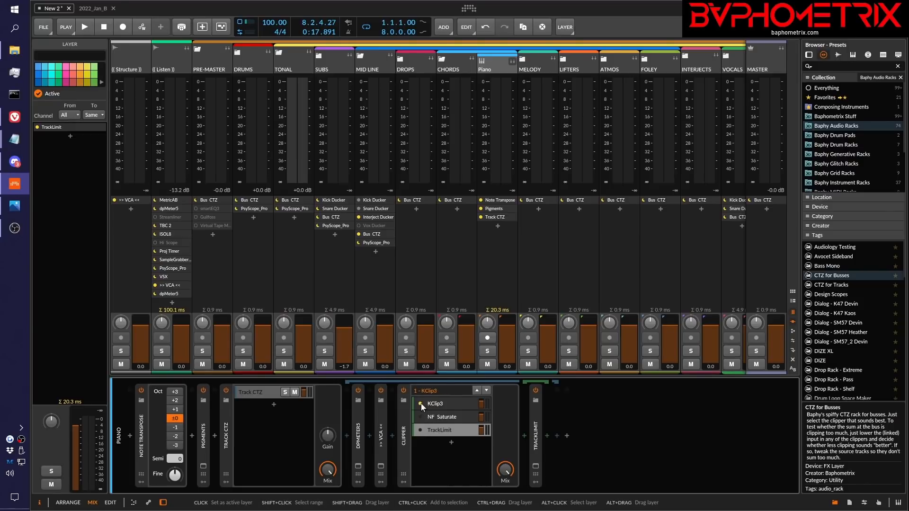
{"action": "left_click", "coordinate": [421, 430]}
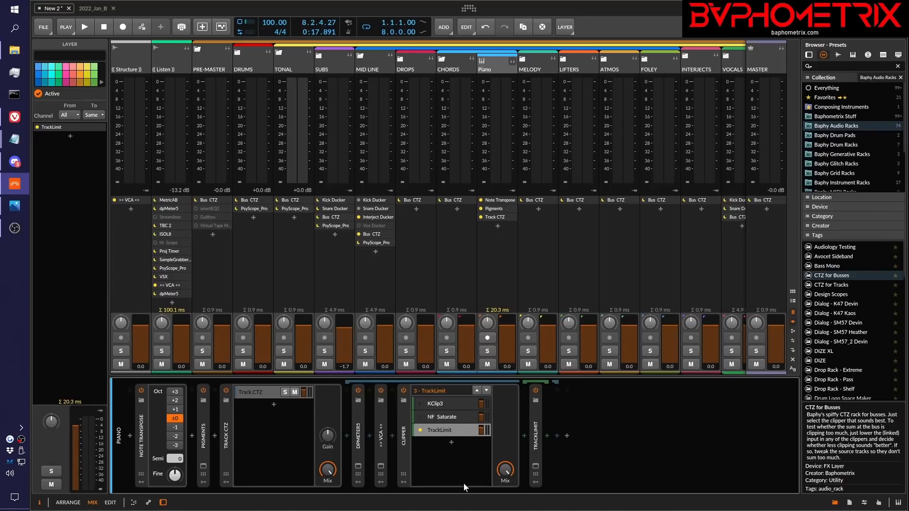
Open the KClip 3 window from the Piano Clipper's KClip3 layer and move it over the middle of the mixer
{"action": "left_click", "coordinate": [442, 402]}
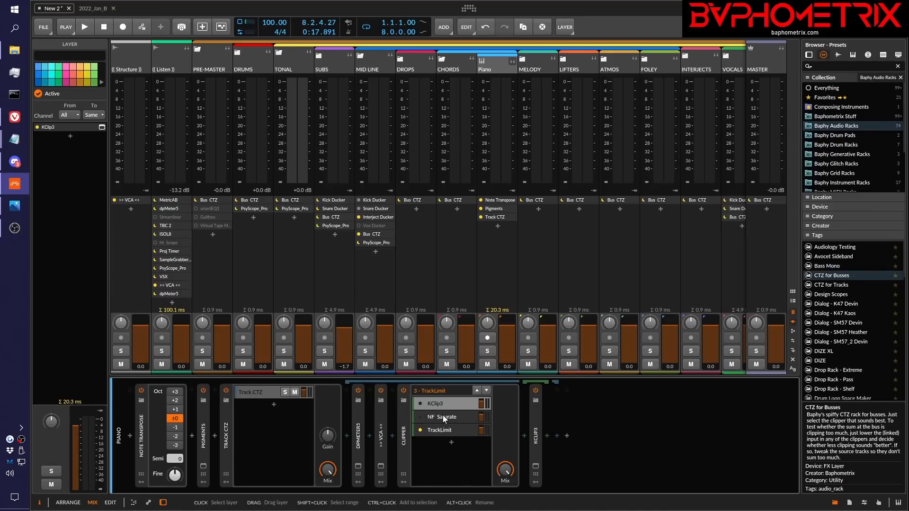
{"action": "left_click", "coordinate": [535, 466]}
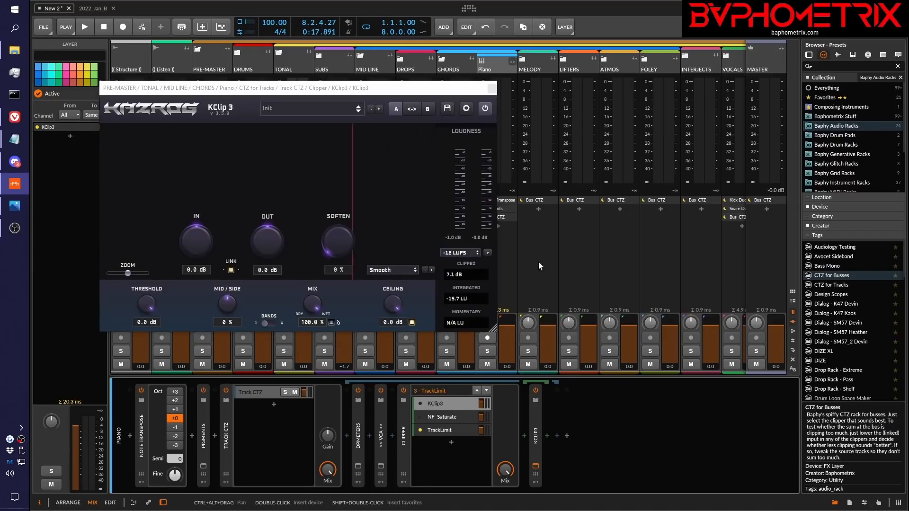
{"action": "left_click_drag", "start_coordinate": [435, 93], "coordinate": [647, 86]}
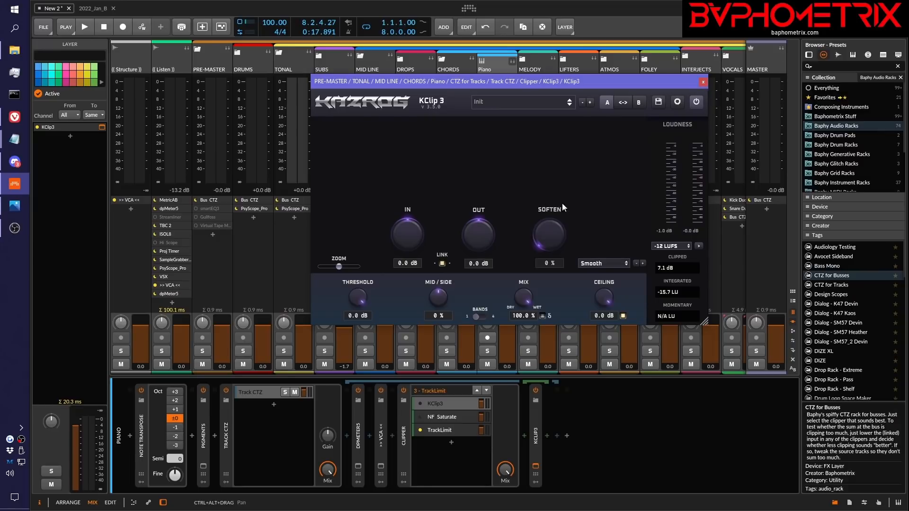
Close the KClip 3 window, select the Piano Clipper's NF Saturate layer, and open its plug-in window over the mixer
{"action": "left_click", "coordinate": [704, 83]}
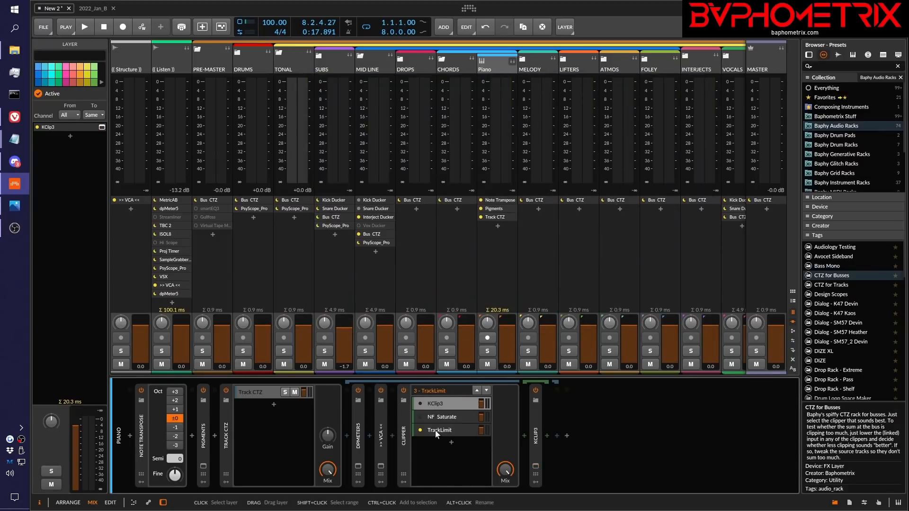
{"action": "left_click", "coordinate": [439, 418]}
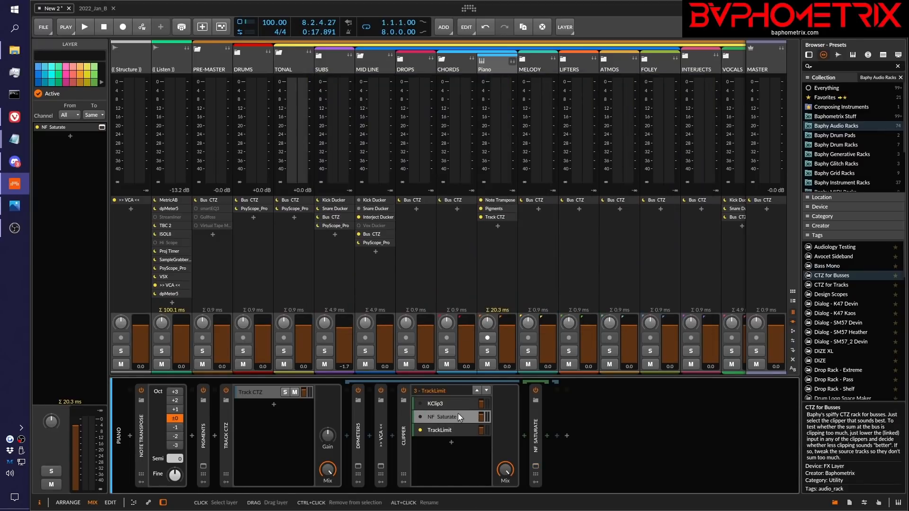
{"action": "left_click", "coordinate": [534, 467]}
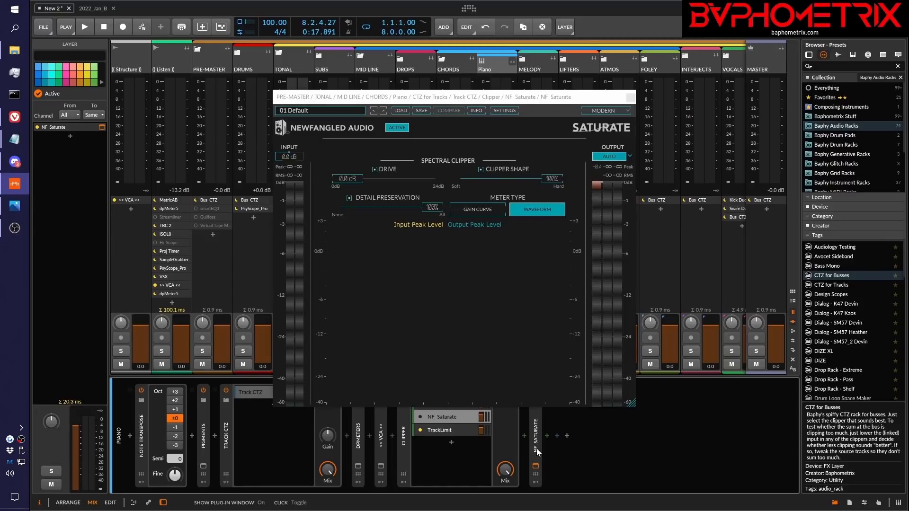
{"action": "left_click_drag", "start_coordinate": [518, 98], "coordinate": [619, 69]}
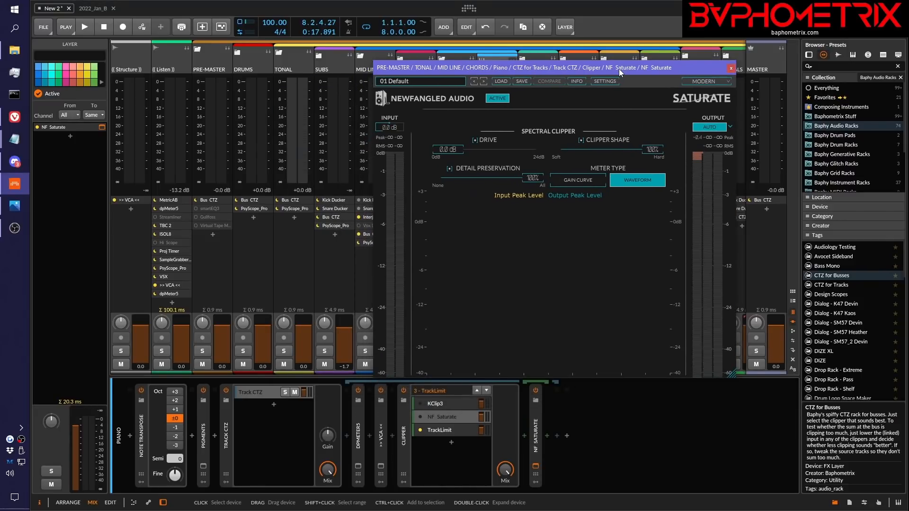
{"action": "left_click_drag", "start_coordinate": [590, 68], "coordinate": [629, 67]}
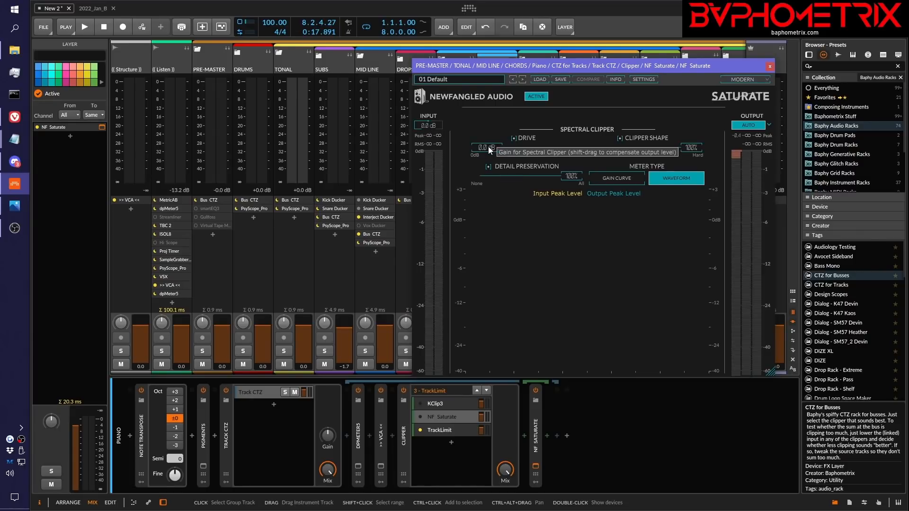
Try out the Drive of Saturate's Spectral Clipper, return it to 0.0 dB, and close the plug-in window
{"action": "left_click_drag", "start_coordinate": [493, 148], "coordinate": [534, 151]}
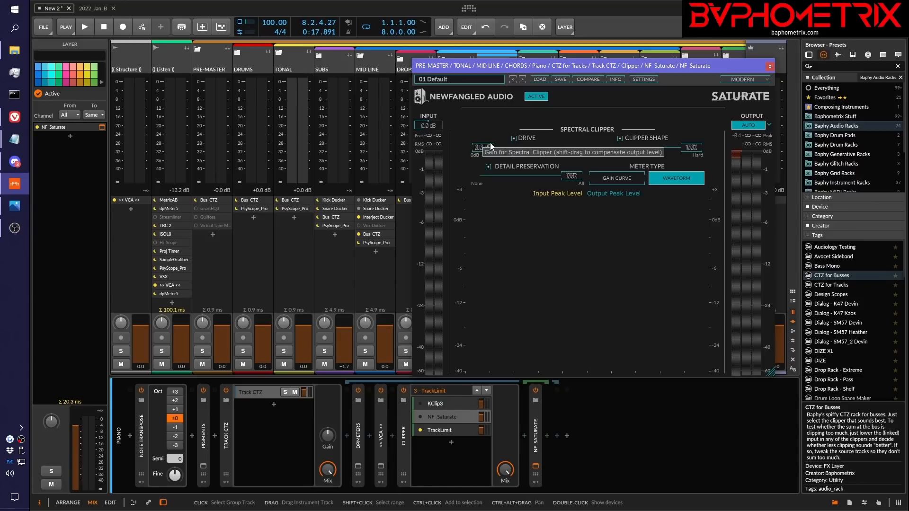
{"action": "left_click_drag", "start_coordinate": [700, 64], "coordinate": [612, 56]}
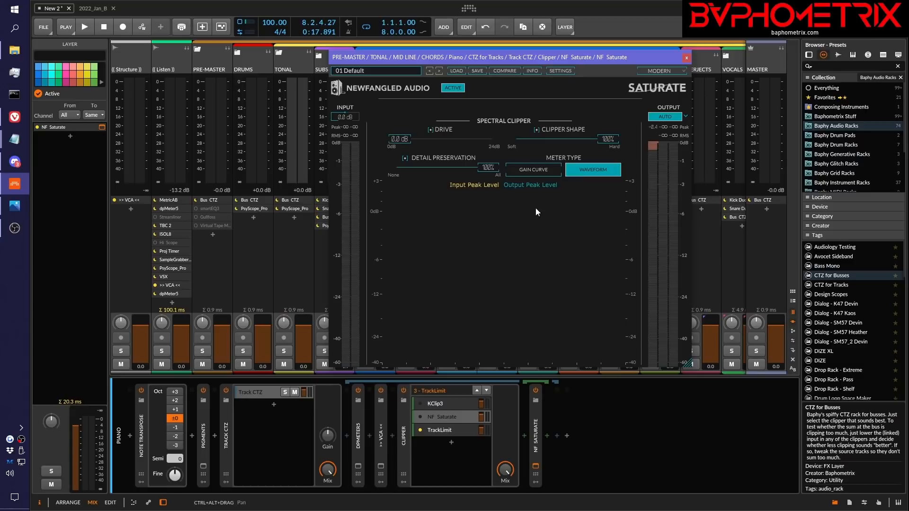
{"action": "left_click", "coordinate": [687, 59]}
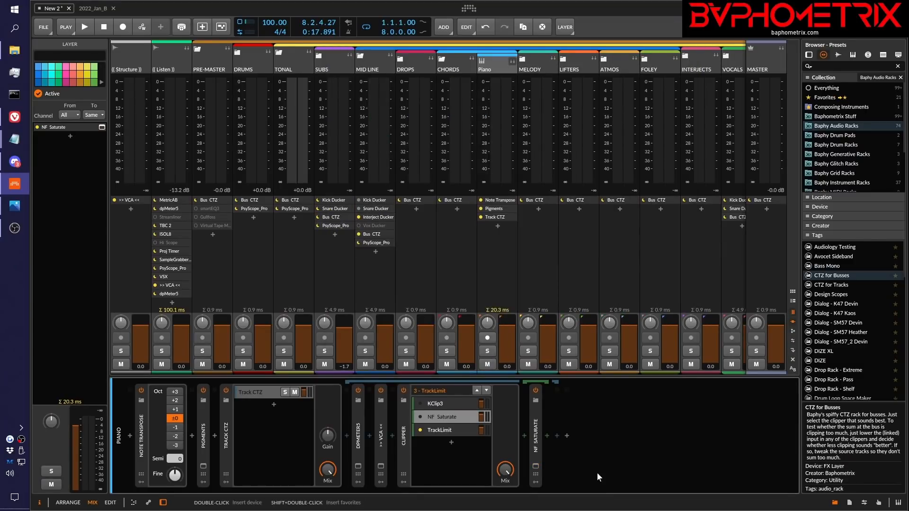
Select the Piano Clipper's TrackLimit layer and open its plug-in window over the mixer
{"action": "left_click", "coordinate": [439, 430]}
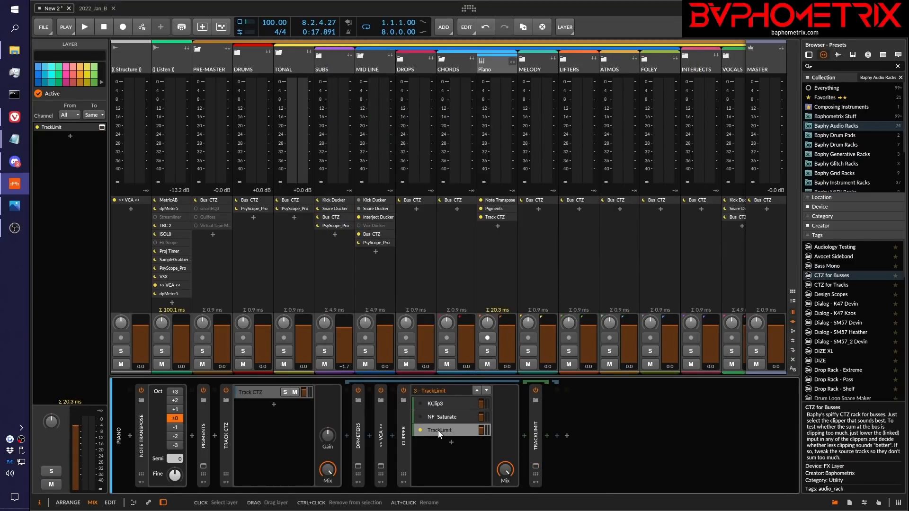
{"action": "left_click", "coordinate": [534, 466]}
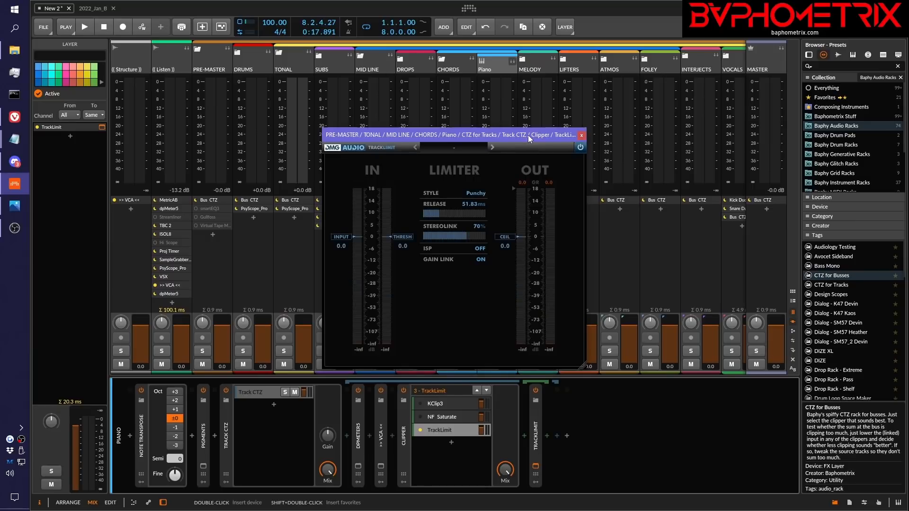
{"action": "left_click_drag", "start_coordinate": [528, 135], "coordinate": [700, 92]}
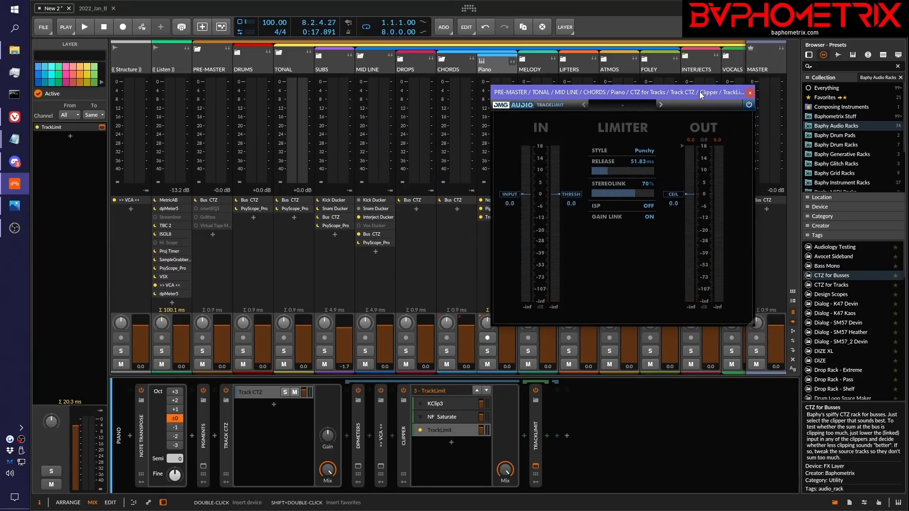
{"action": "left_click_drag", "start_coordinate": [700, 92], "coordinate": [663, 87]}
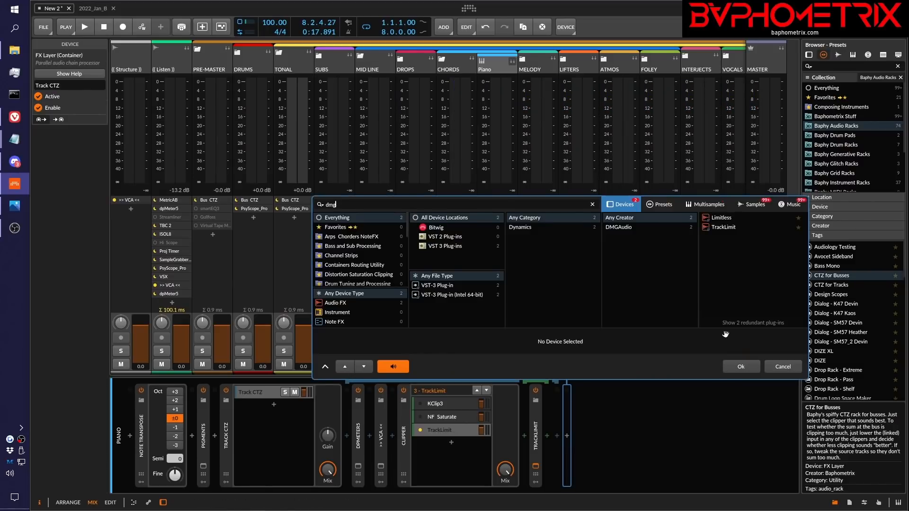
Insert DMG Audio's Limitless at the end of the Piano device chain and place its window beside TrackLimit's
{"action": "left_click", "coordinate": [725, 221]}
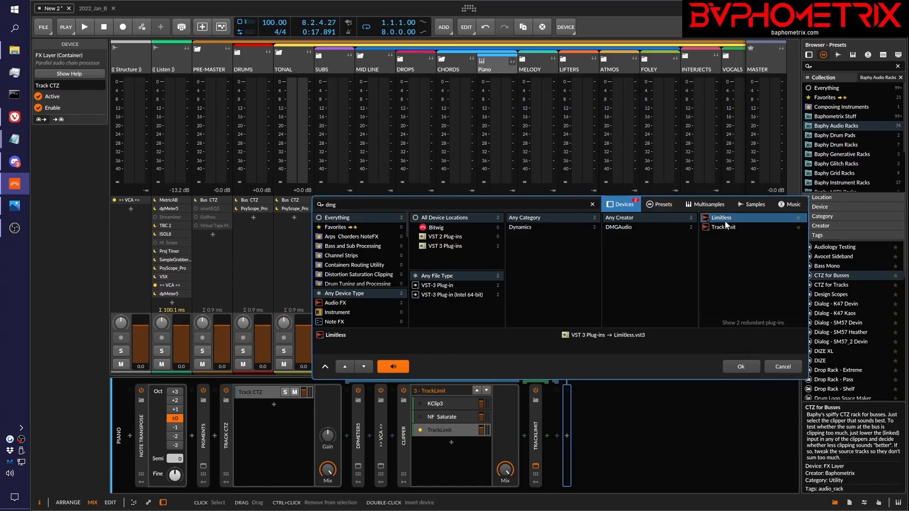
{"action": "left_click", "coordinate": [754, 364]}
{"action": "left_click_drag", "start_coordinate": [583, 180], "coordinate": [410, 192]}
{"action": "left_click_drag", "start_coordinate": [506, 91], "coordinate": [621, 65]}
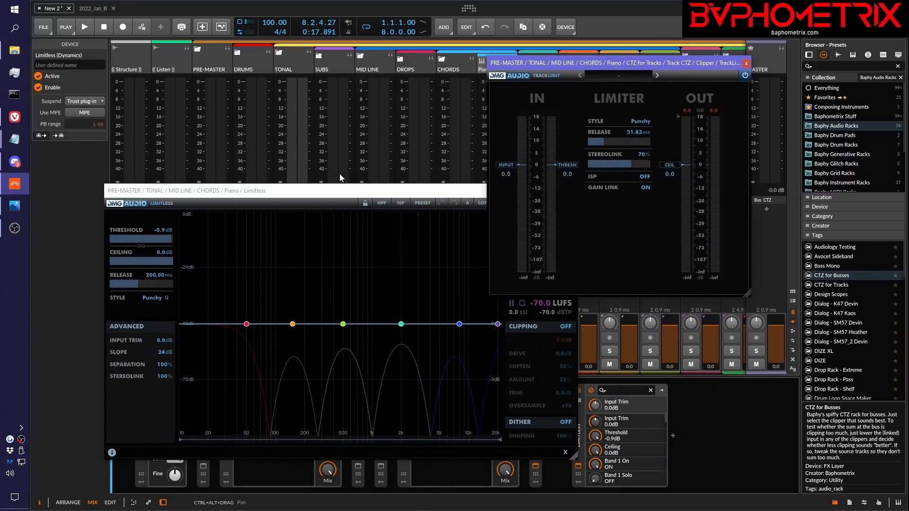
Close the Limitless window and delete the Limitless device from the Piano chain
{"action": "left_click", "coordinate": [259, 191]}
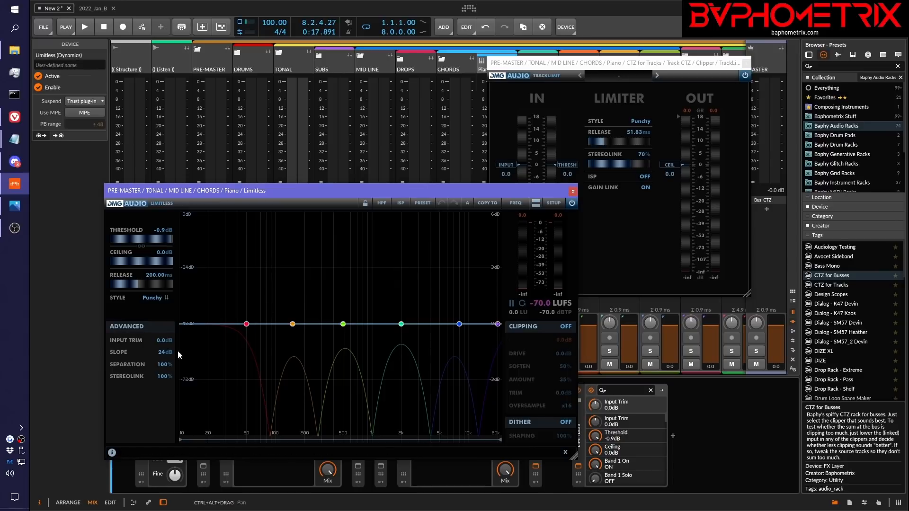
{"action": "left_click", "coordinate": [573, 191]}
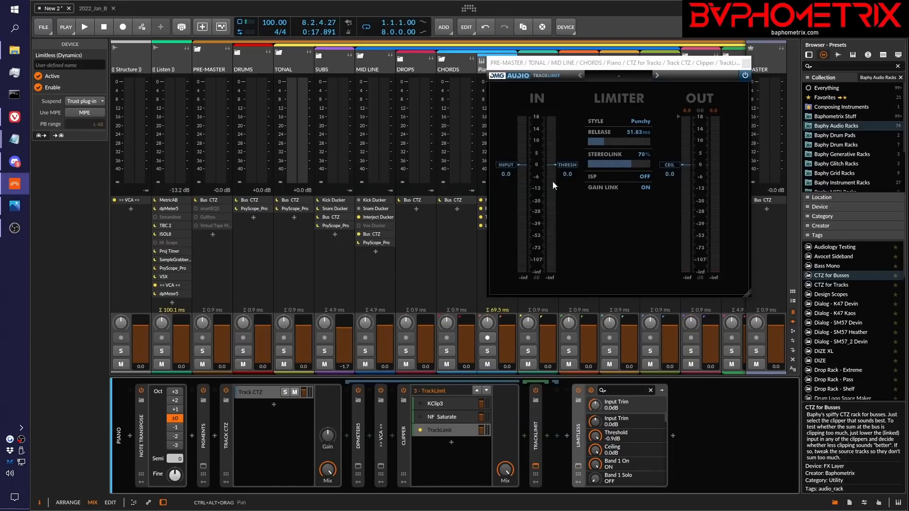
{"action": "left_click_drag", "start_coordinate": [659, 66], "coordinate": [565, 77]}
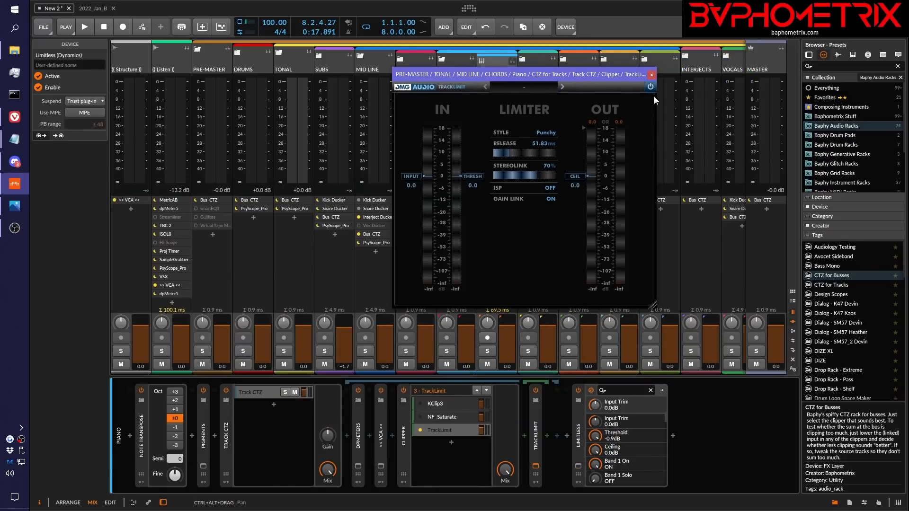
{"action": "left_click", "coordinate": [579, 439]}
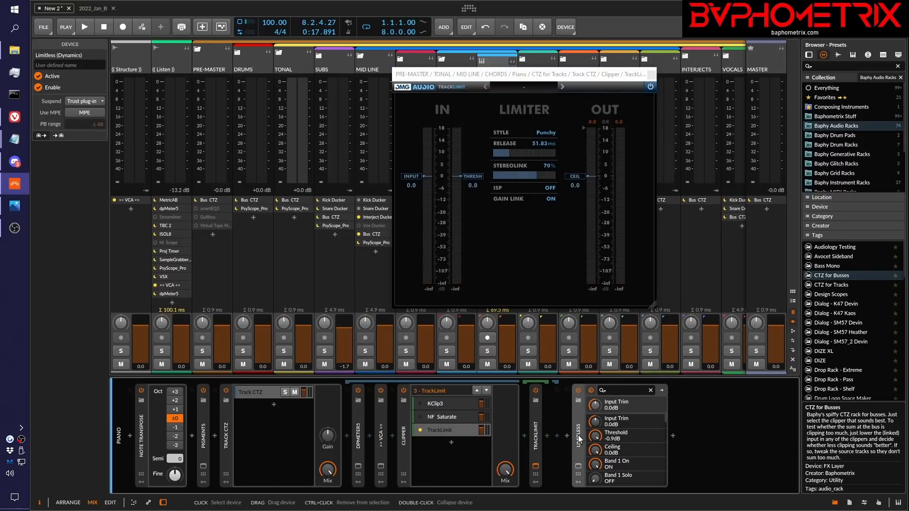
{"action": "key", "text": "Delete"}
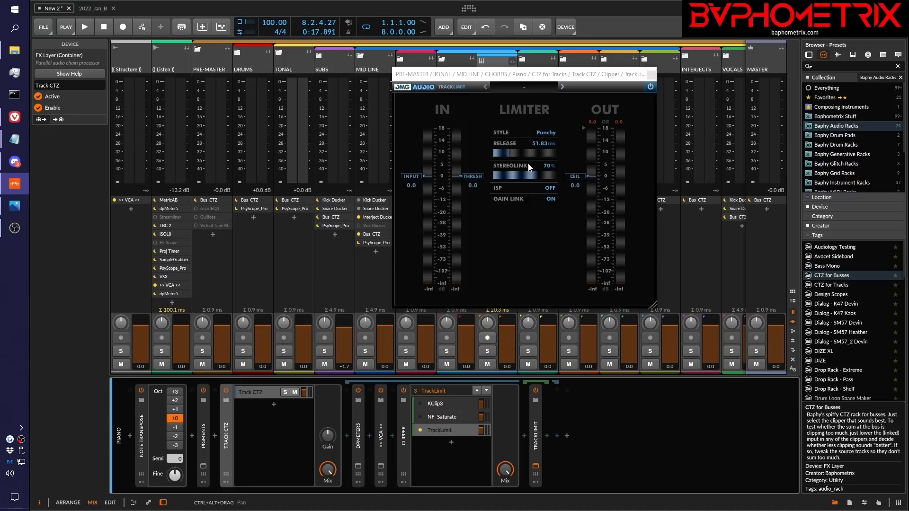
Examine the limiter Style options in TrackLimit, keep Punchy, and close the plug-in window
{"action": "left_click", "coordinate": [545, 134]}
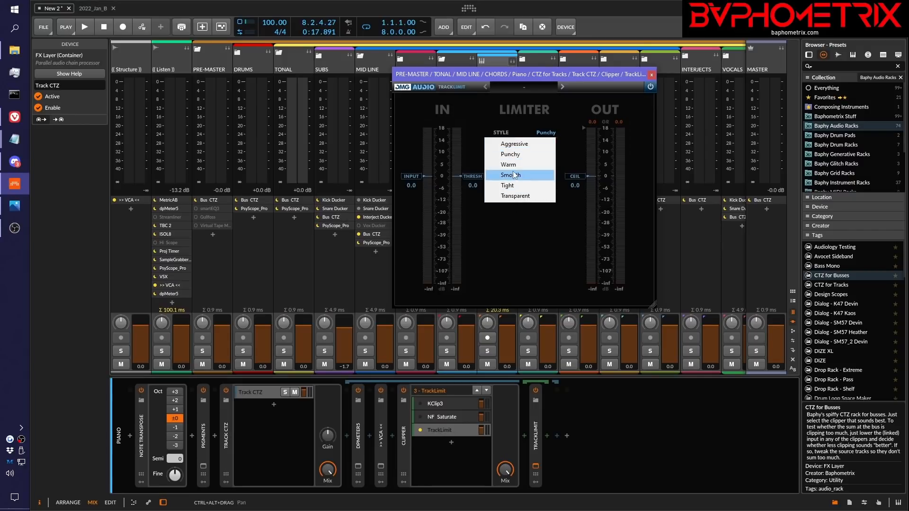
{"action": "left_click", "coordinate": [488, 116]}
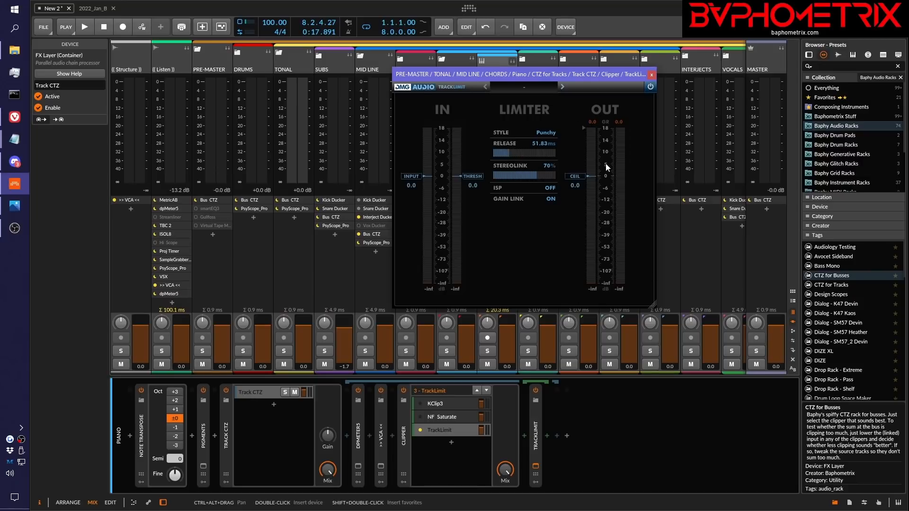
{"action": "left_click_drag", "start_coordinate": [572, 79], "coordinate": [620, 93]}
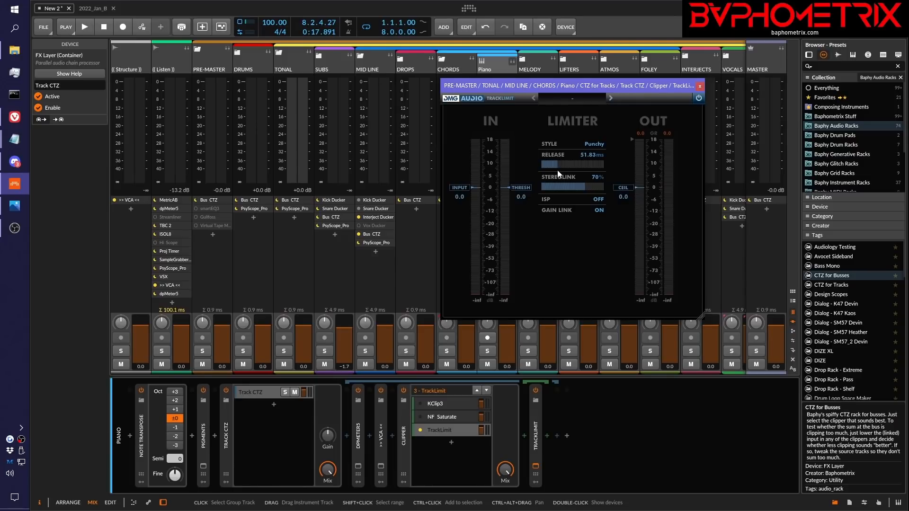
{"action": "left_click", "coordinate": [596, 146]}
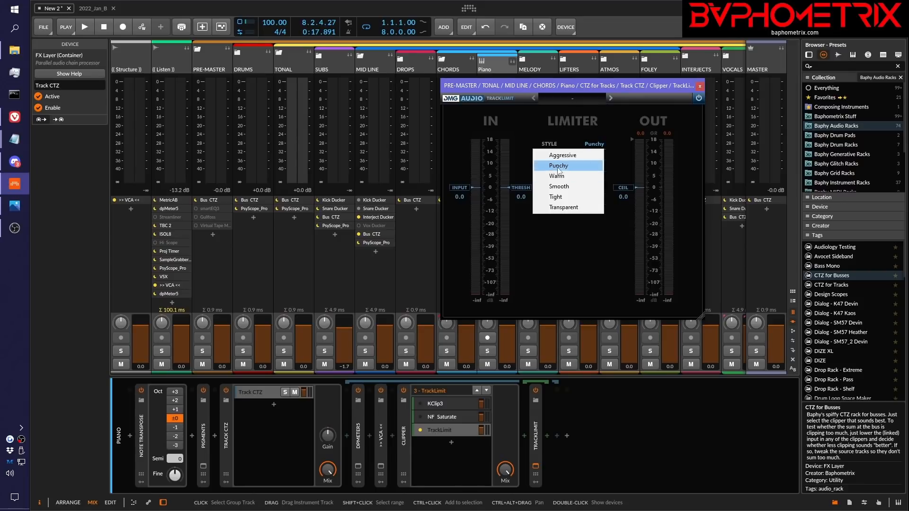
{"action": "left_click", "coordinate": [610, 120]}
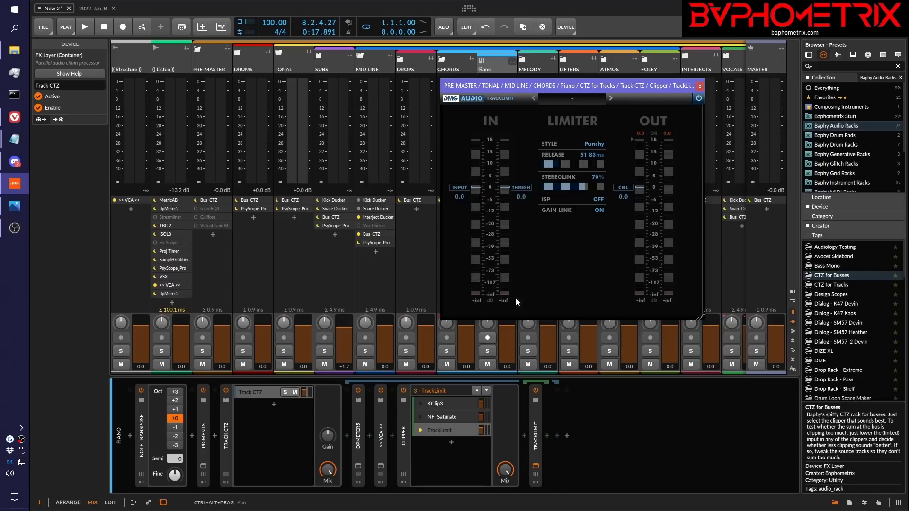
{"action": "left_click", "coordinate": [700, 86]}
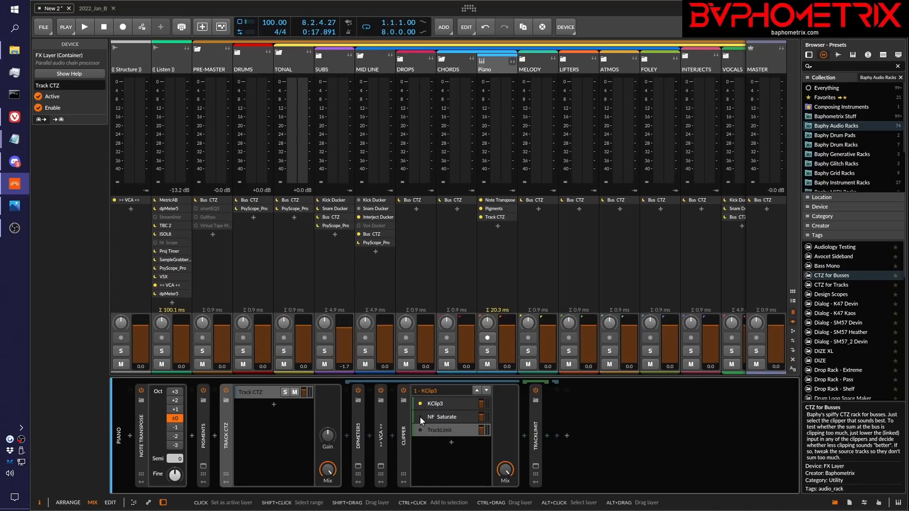
Switch the Piano Clipper's active layer back to TrackLimit, and check Track CTZ's dpMeter5 window before closing it
{"action": "left_click", "coordinate": [421, 433]}
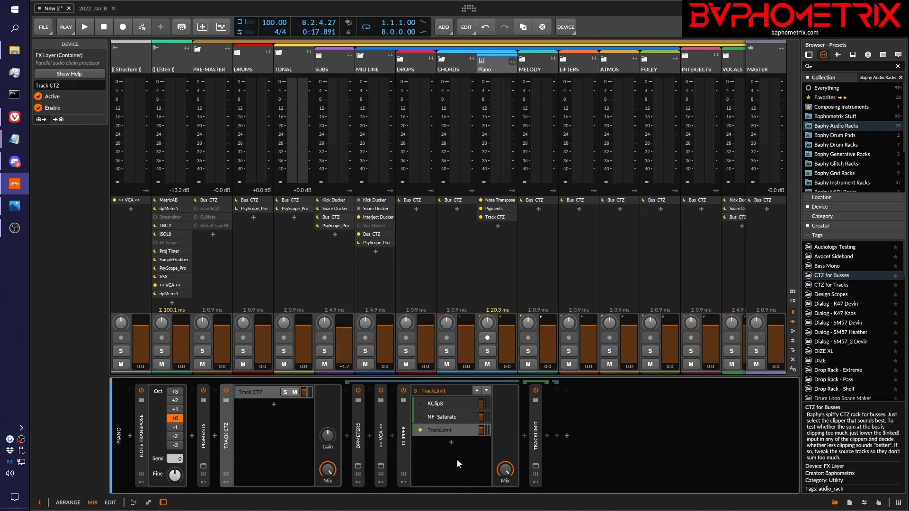
{"action": "left_click", "coordinate": [359, 467]}
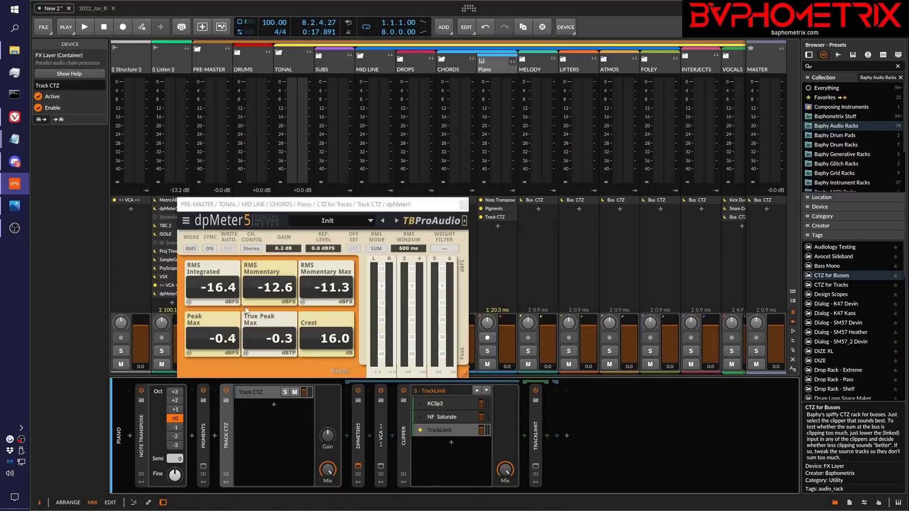
{"action": "left_click", "coordinate": [464, 205]}
Insert a Tool device between the VCA and the Clipper in the Piano chain and set its volume to +4.0 dB
{"action": "left_click", "coordinate": [392, 436]}
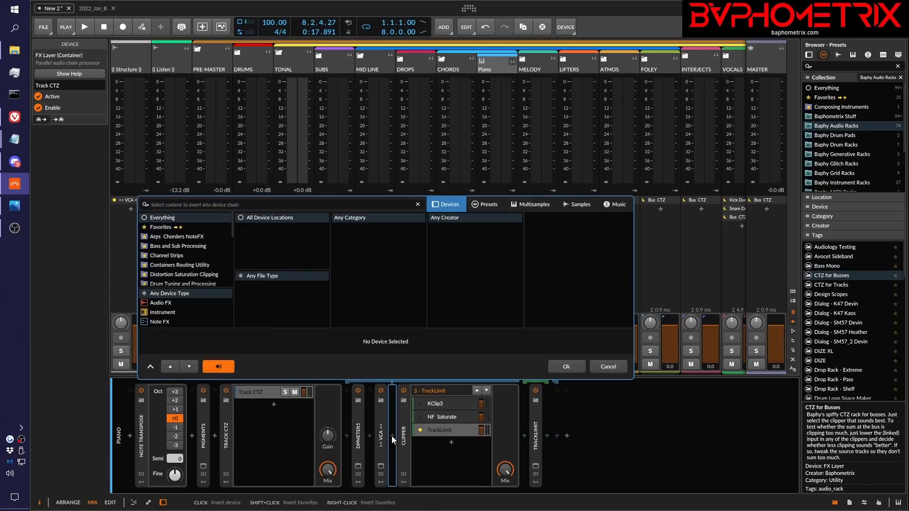
{"action": "type", "text": "tool"}
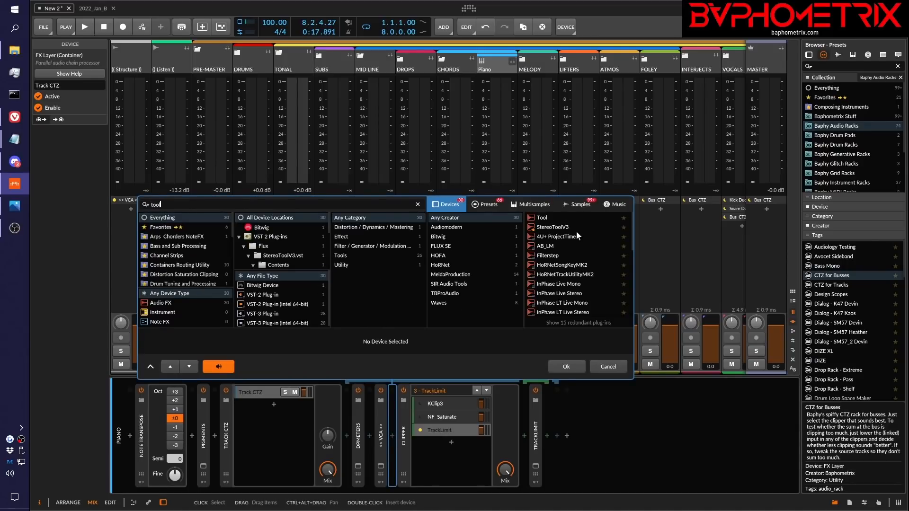
{"action": "left_click", "coordinate": [570, 219]}
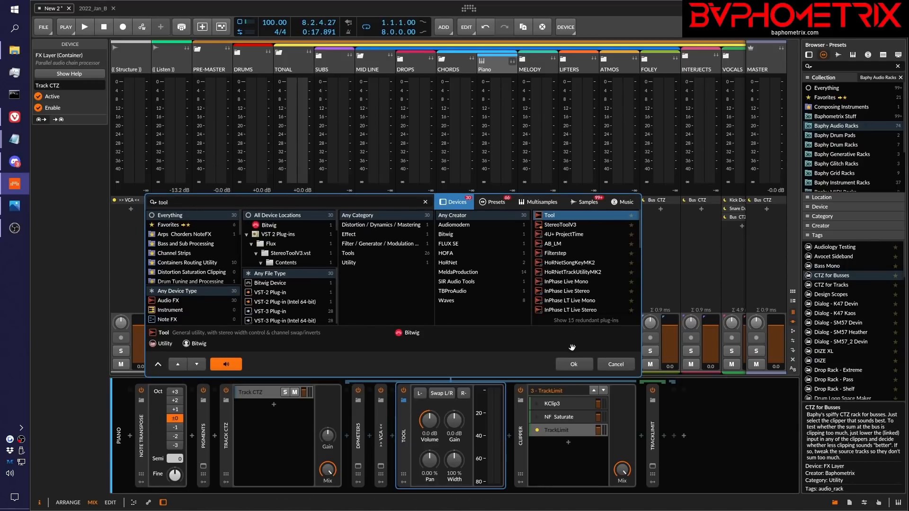
{"action": "left_click", "coordinate": [577, 365]}
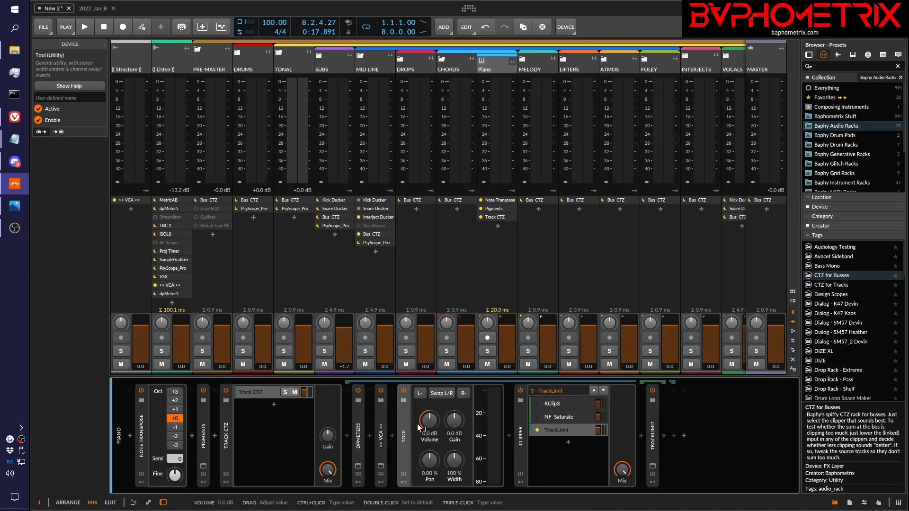
{"action": "left_click_drag", "start_coordinate": [433, 423], "coordinate": [429, 418]}
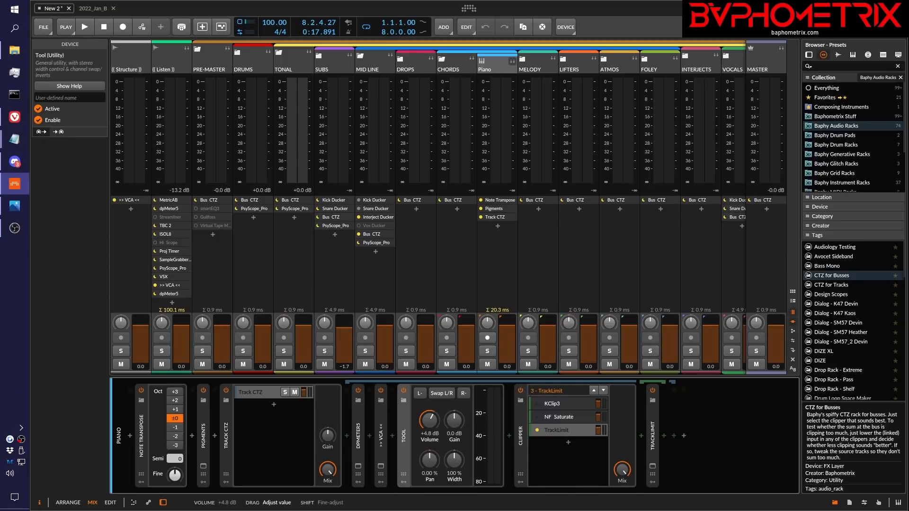
{"action": "left_click_drag", "start_coordinate": [433, 423], "coordinate": [433, 427]}
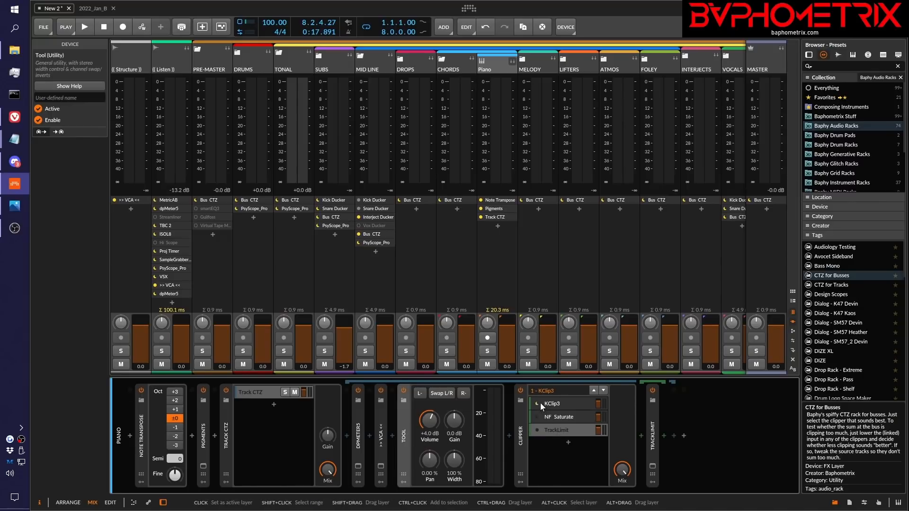
Make TrackLimit the active layer of the Piano Clipper and open the Listen track's PsyScope_Pro window
{"action": "left_click", "coordinate": [537, 429]}
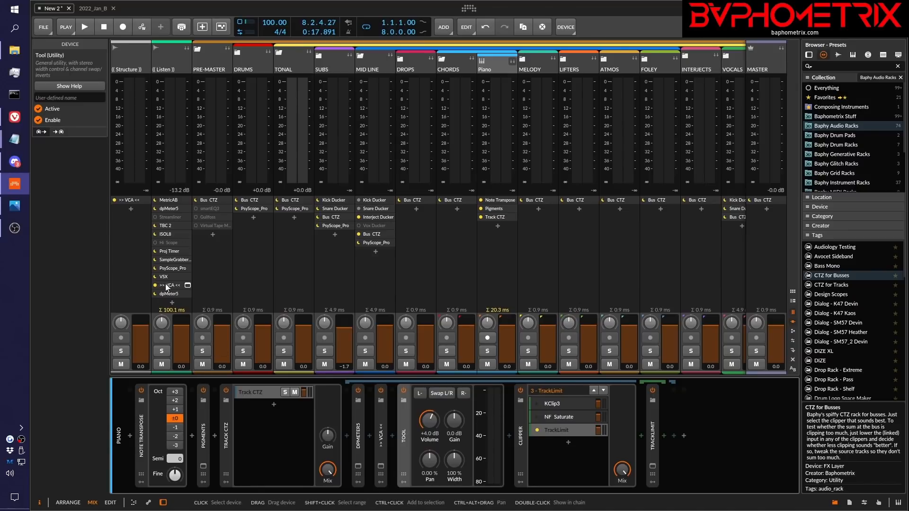
{"action": "left_click", "coordinate": [188, 268]}
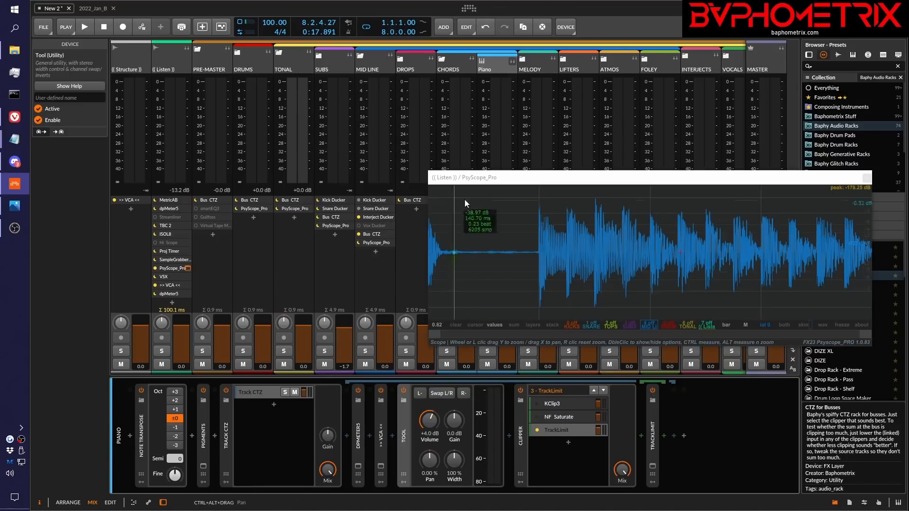
Move the PsyScope_Pro window clear of the Piano channel, solo Piano, and make KClip3 the Clipper's active layer
{"action": "left_click_drag", "start_coordinate": [544, 176], "coordinate": [271, 103]}
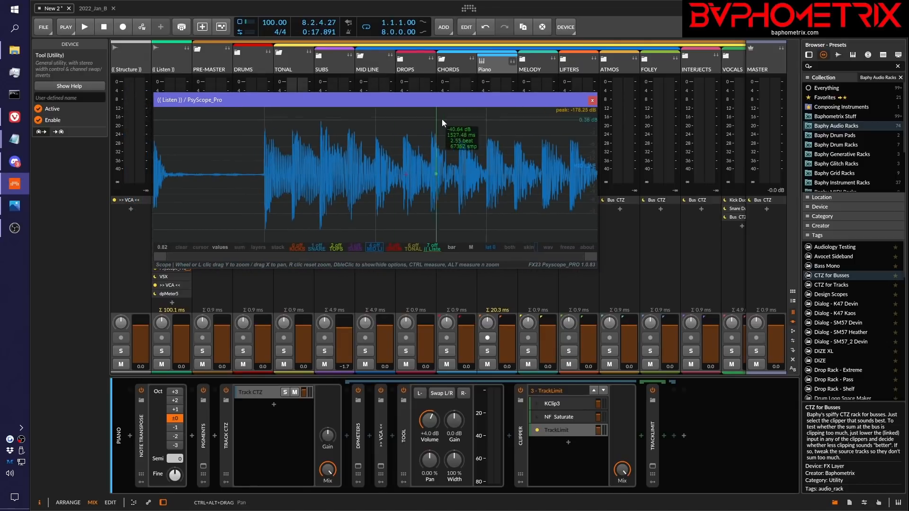
{"action": "left_click", "coordinate": [490, 352]}
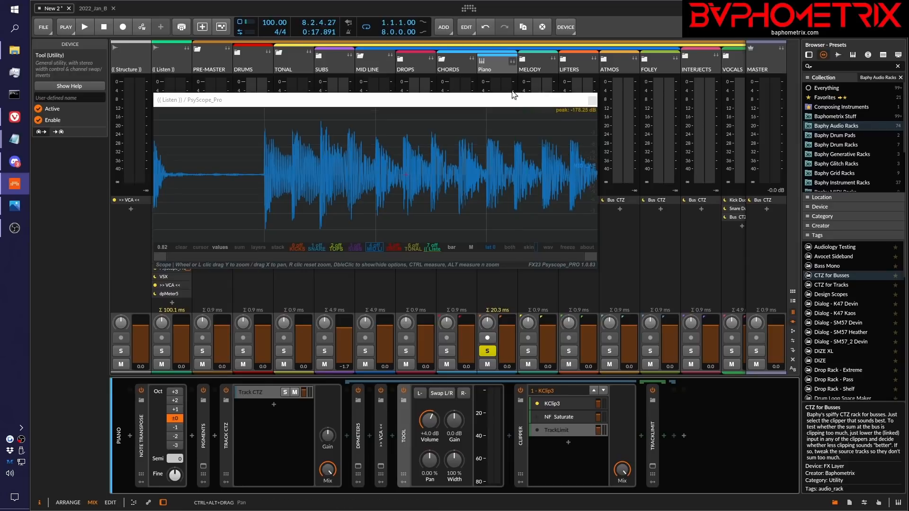
{"action": "left_click", "coordinate": [511, 103]}
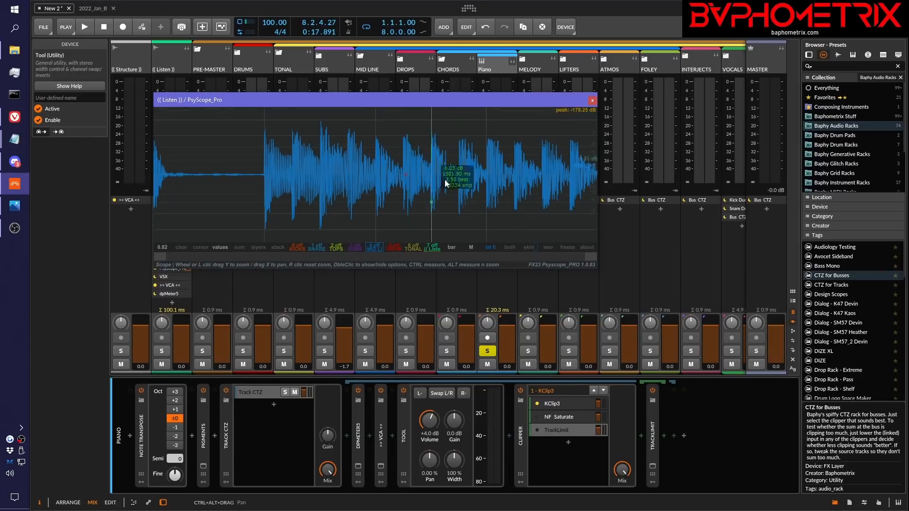
Set PsyScope_Pro to show the L+R channels, enlarge its window vertically, and place it above the device chain
{"action": "left_click", "coordinate": [471, 246]}
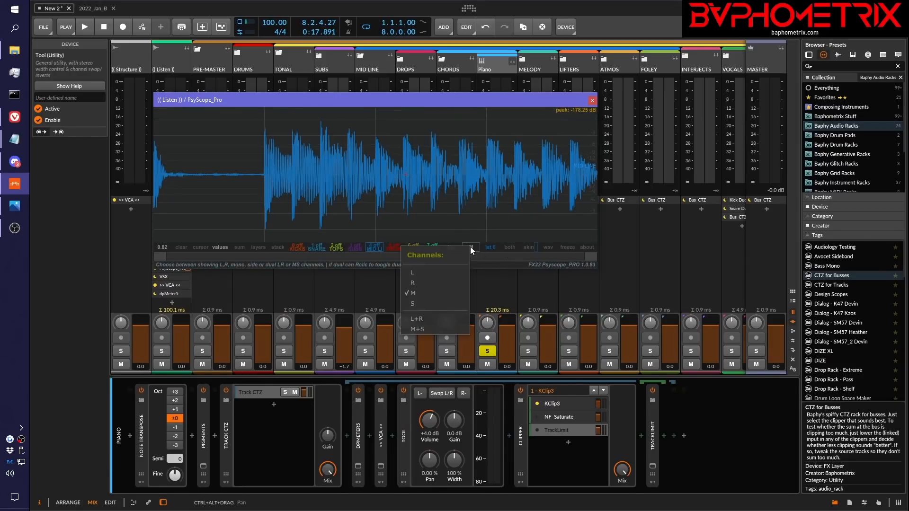
{"action": "left_click", "coordinate": [423, 320]}
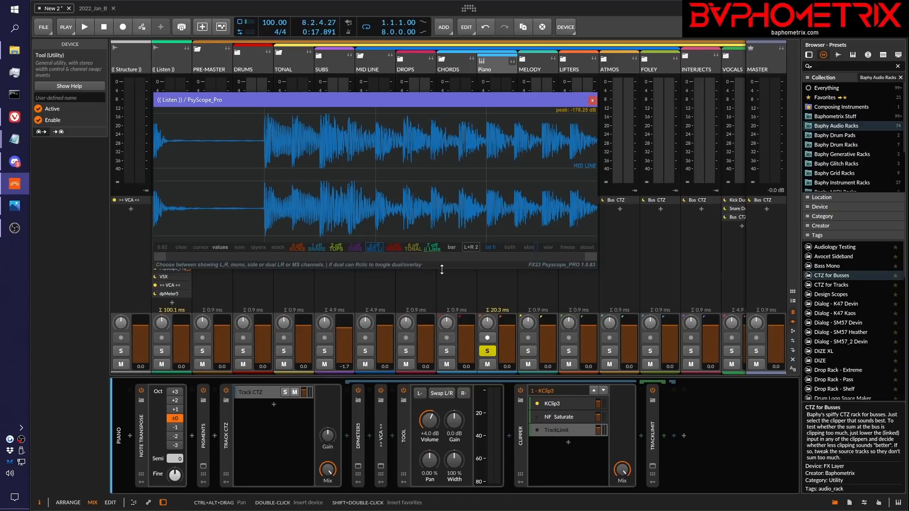
{"action": "left_click_drag", "start_coordinate": [442, 270], "coordinate": [442, 387]}
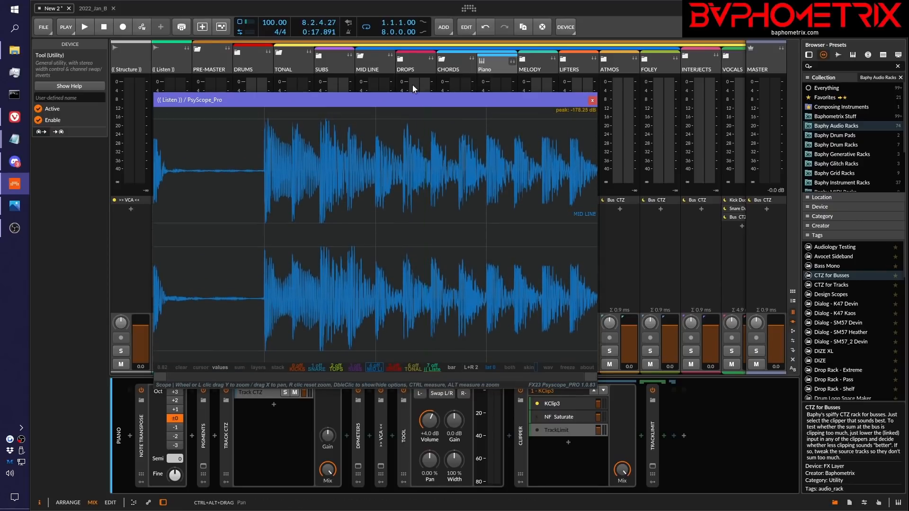
{"action": "left_click_drag", "start_coordinate": [406, 100], "coordinate": [383, 69]}
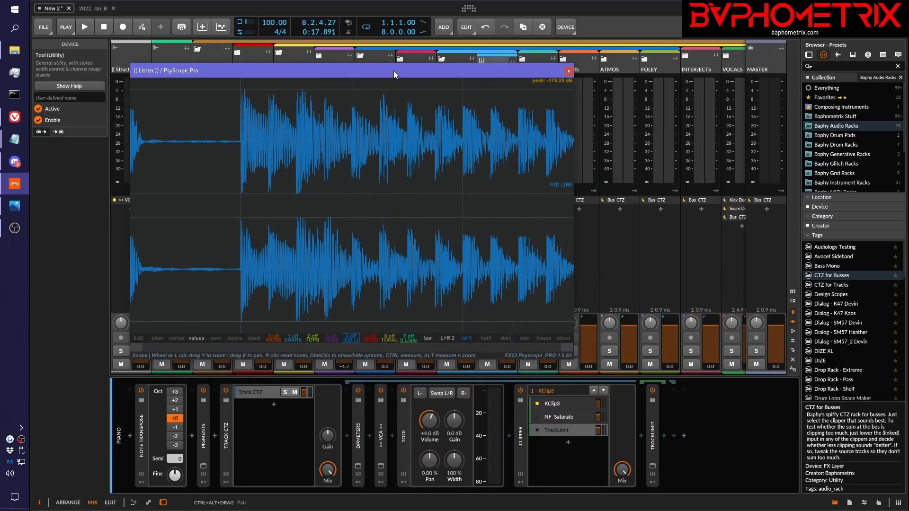
Play the Piano track through KClip3 twice and examine the clipped transients in the stereo scope
{"action": "key", "text": "space"}
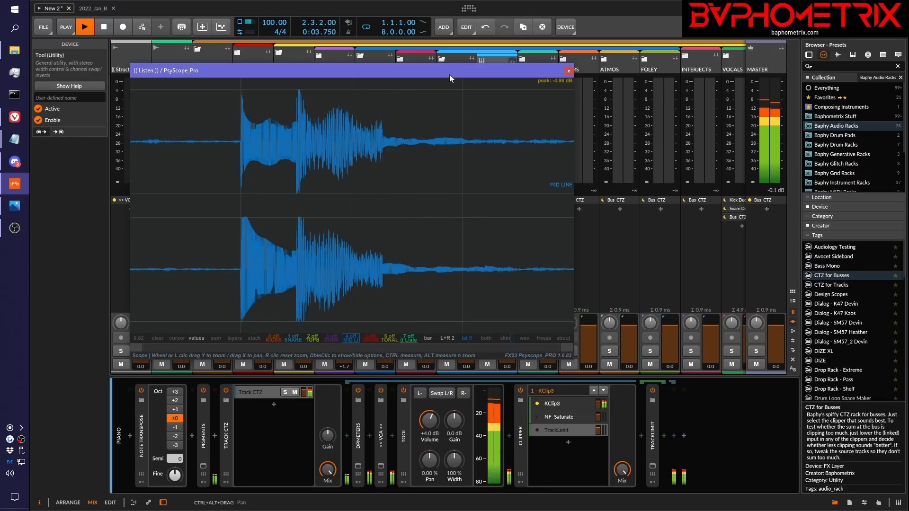
{"action": "key", "text": "space"}
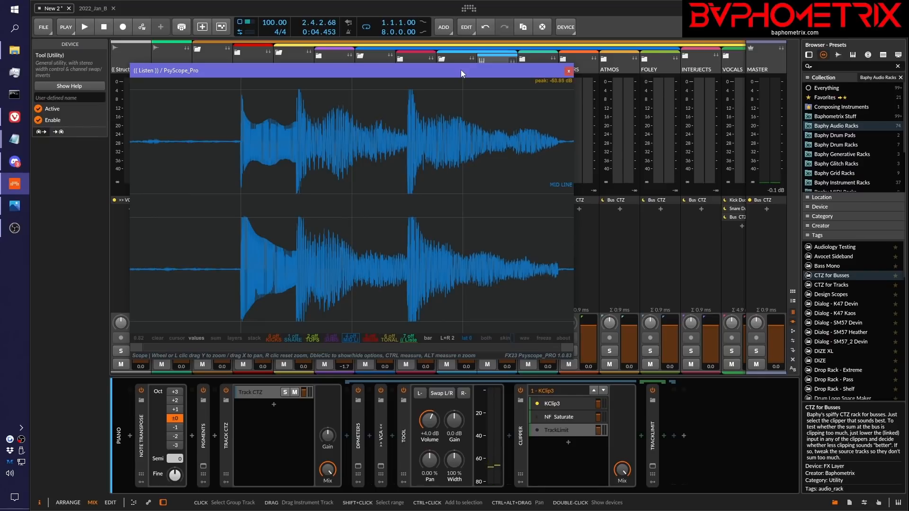
{"action": "key", "text": "space"}
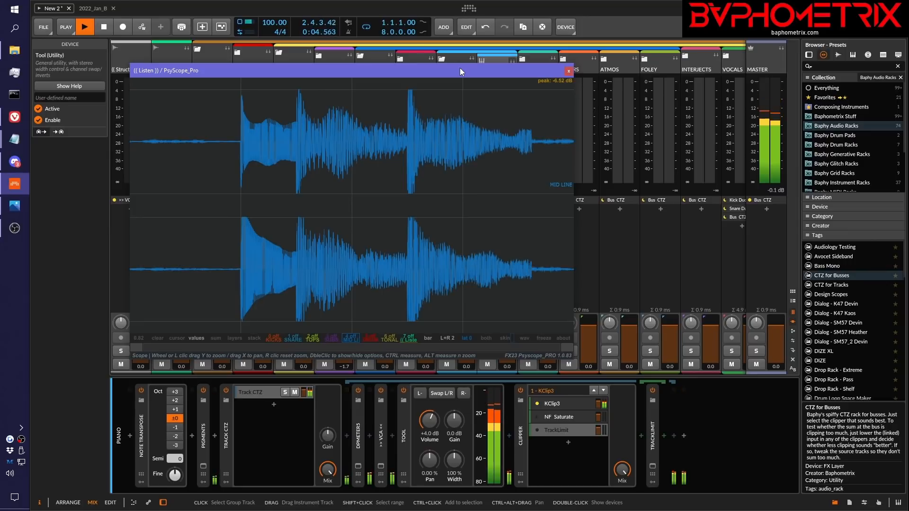
{"action": "key", "text": "space"}
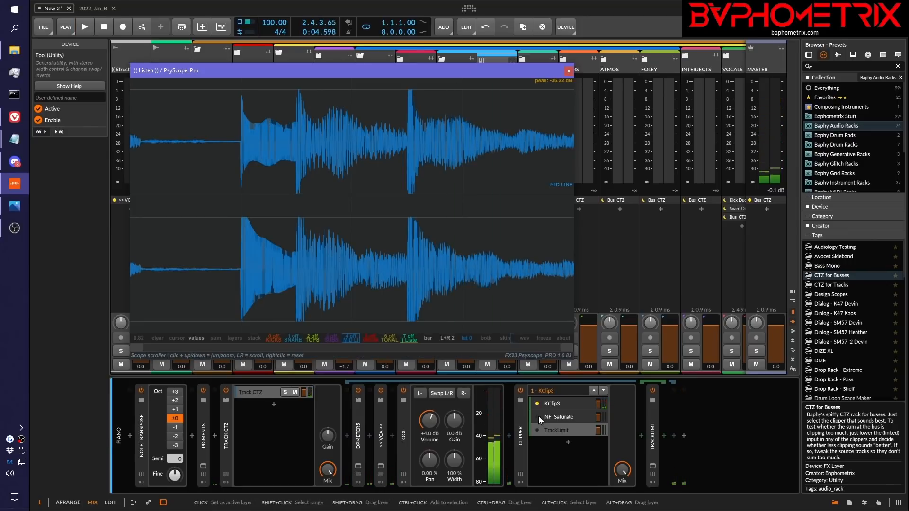
Make NF Saturate the active layer of the Piano Clipper and play the same passage to compare its transients
{"action": "left_click", "coordinate": [539, 416]}
{"action": "key", "text": "space"}
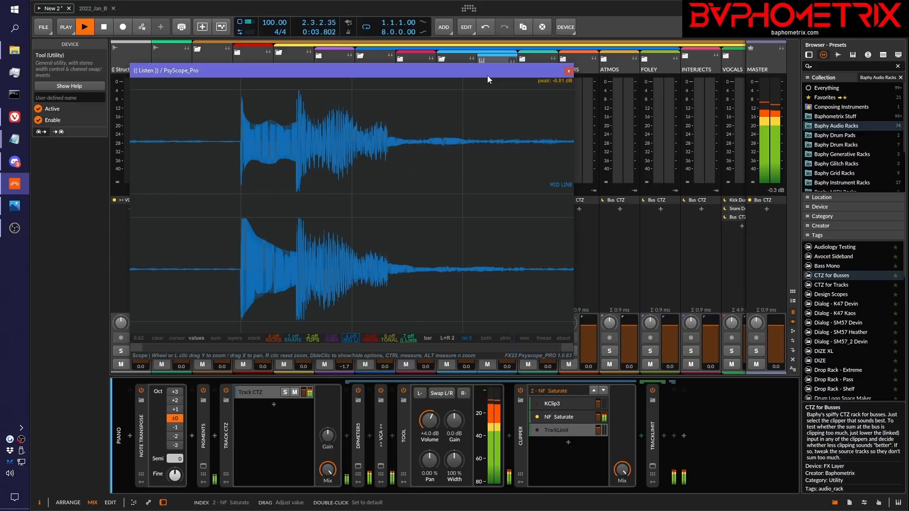
{"action": "key", "text": "space"}
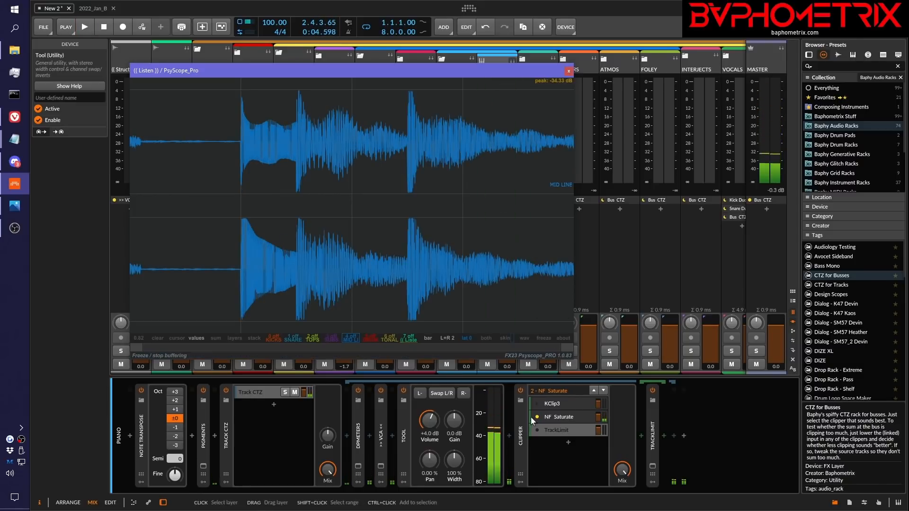
Make TrackLimit the active layer of the Piano Clipper and play the passage twice to examine its transients
{"action": "left_click", "coordinate": [535, 430]}
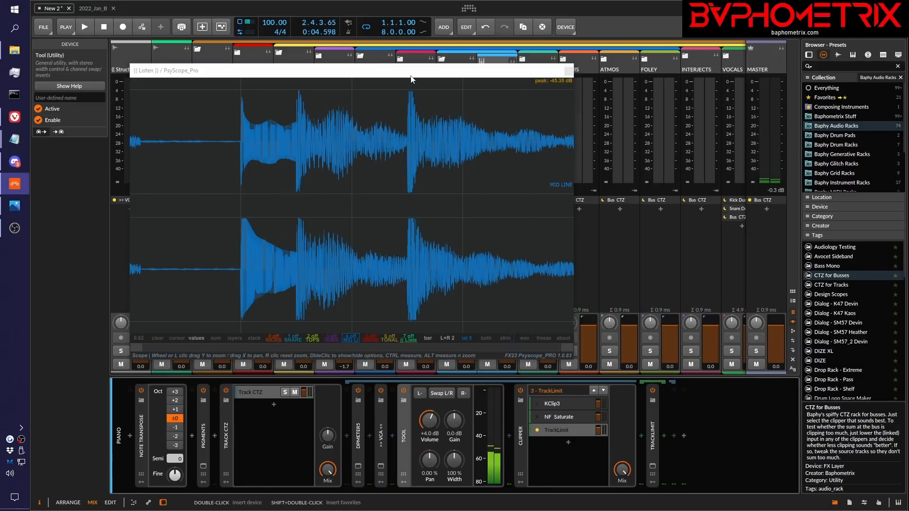
{"action": "key", "text": "space"}
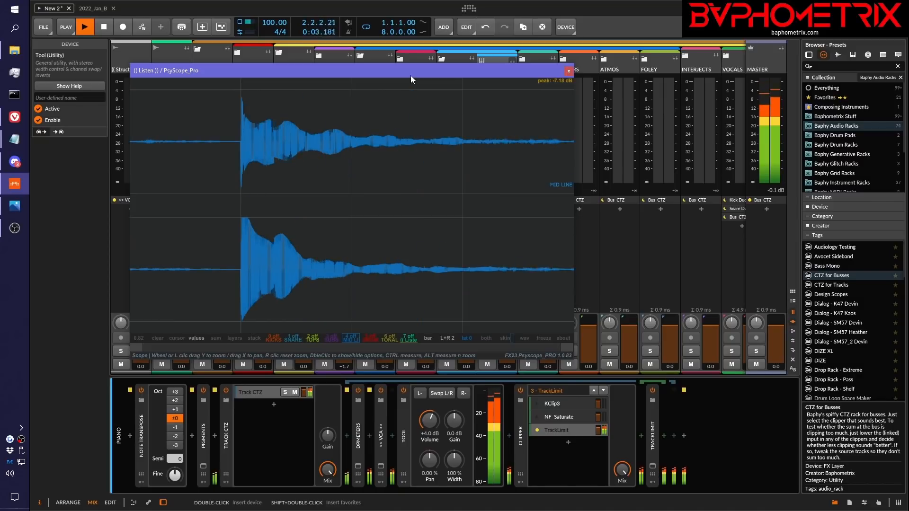
{"action": "key", "text": "space"}
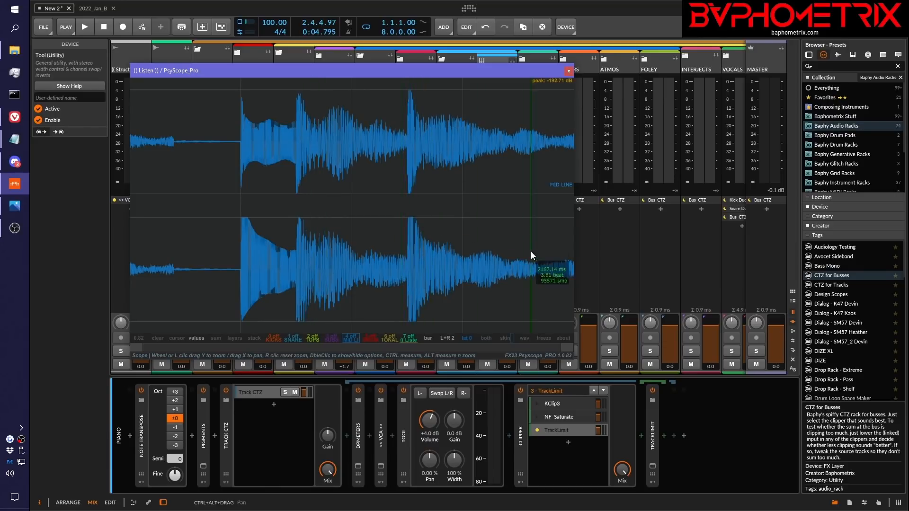
{"action": "key", "text": "space"}
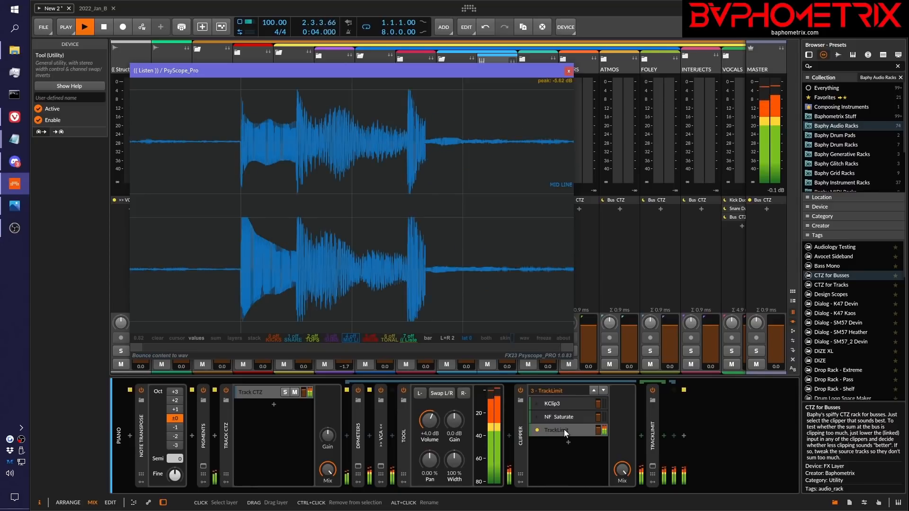
{"action": "key", "text": "space"}
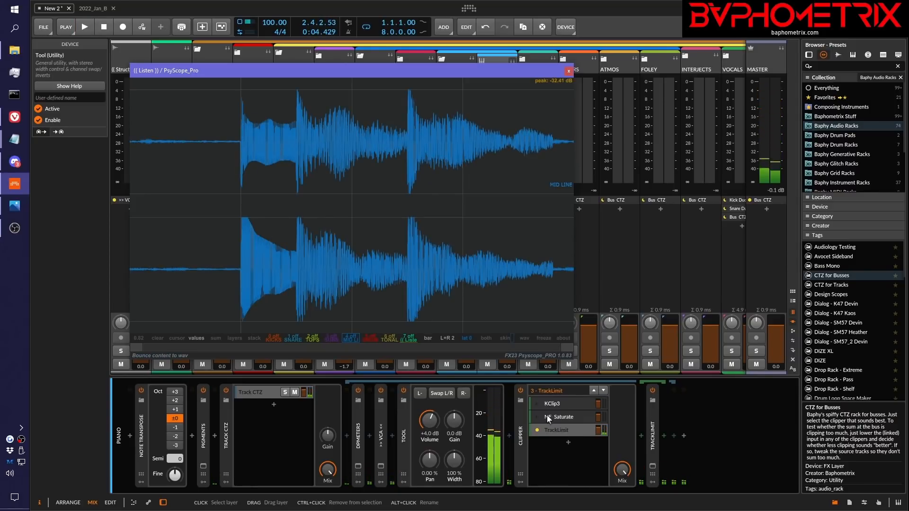
Return the Piano Clipper to KClip3 and replay the passage to judge its sound on the transients
{"action": "left_click", "coordinate": [538, 405]}
{"action": "left_click", "coordinate": [538, 406]}
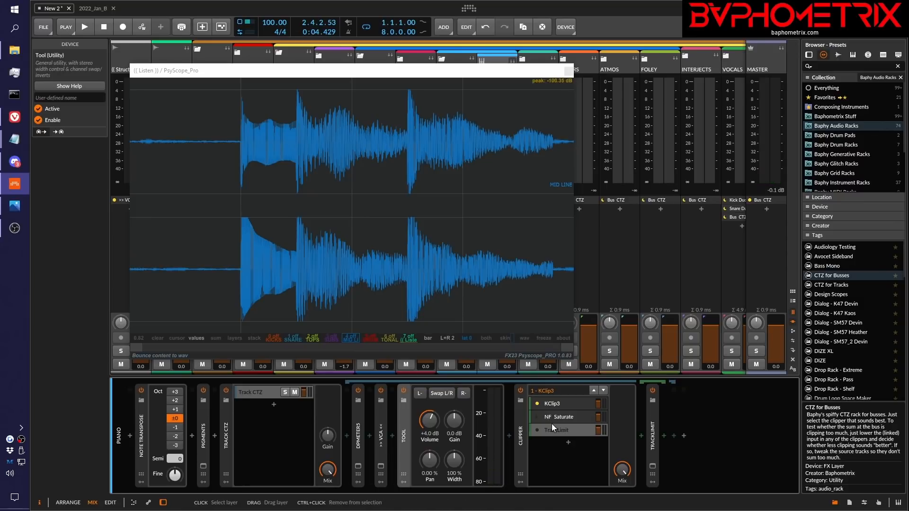
{"action": "key", "text": "space"}
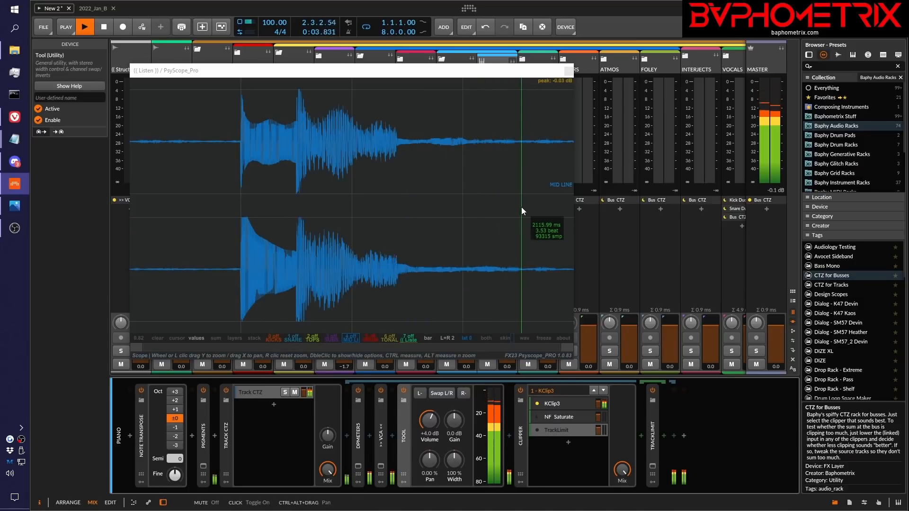
{"action": "key", "text": "space"}
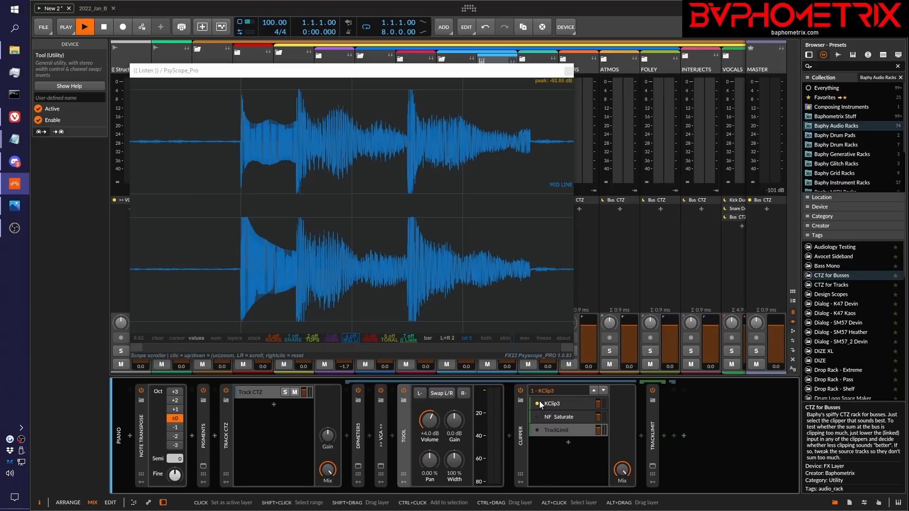
{"action": "key", "text": "space"}
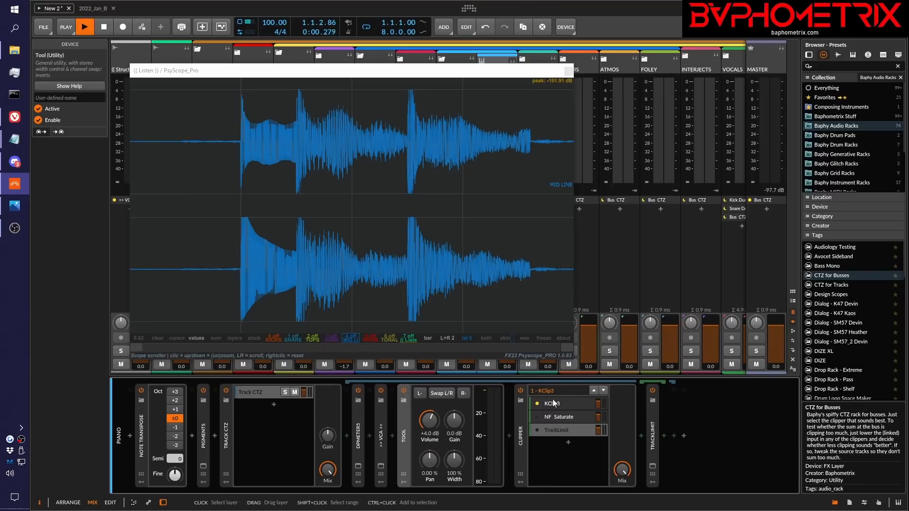
Alternate the Clipper's active layer between TrackLimit and KClip3 during playback to compare the transients by ear, and stop playback
{"action": "left_click", "coordinate": [539, 430]}
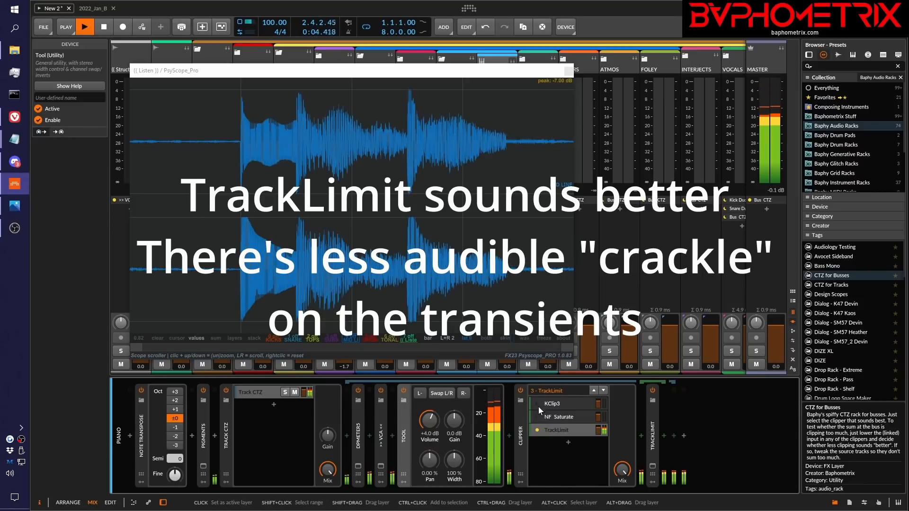
{"action": "left_click", "coordinate": [547, 405]}
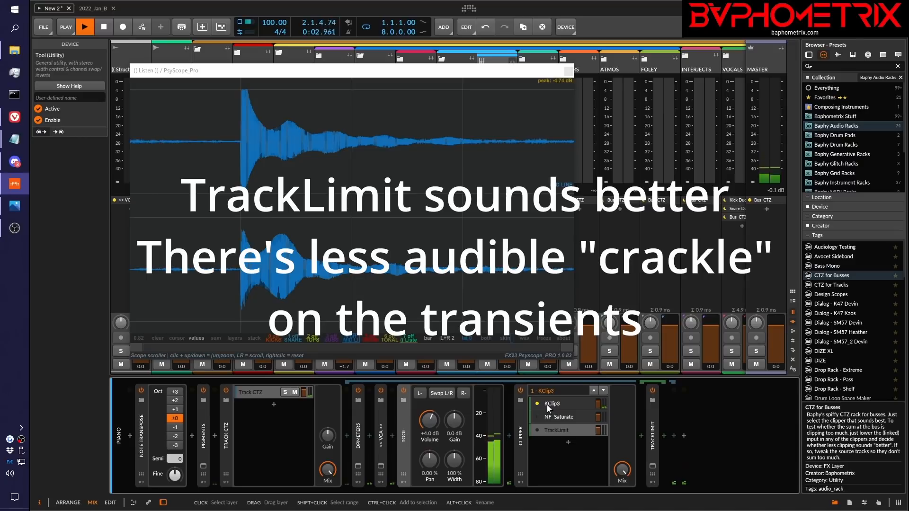
{"action": "left_click", "coordinate": [536, 430]}
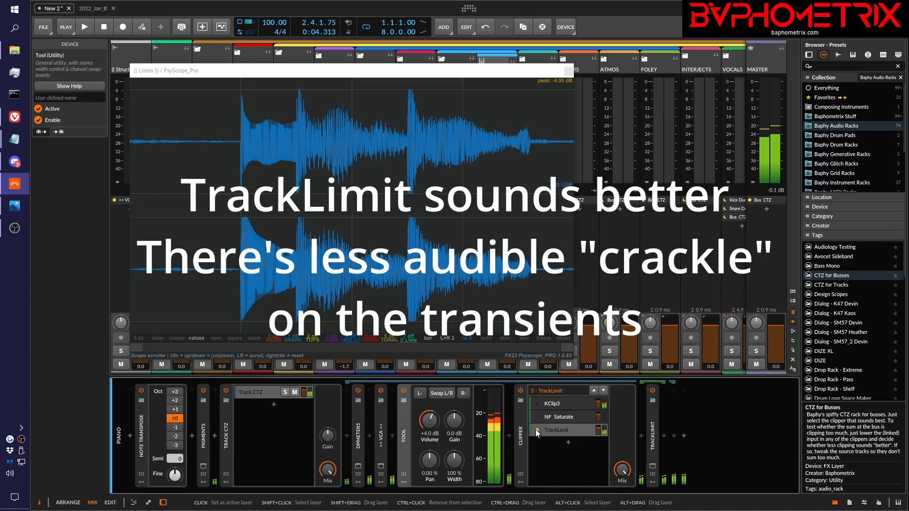
{"action": "left_click", "coordinate": [536, 430]}
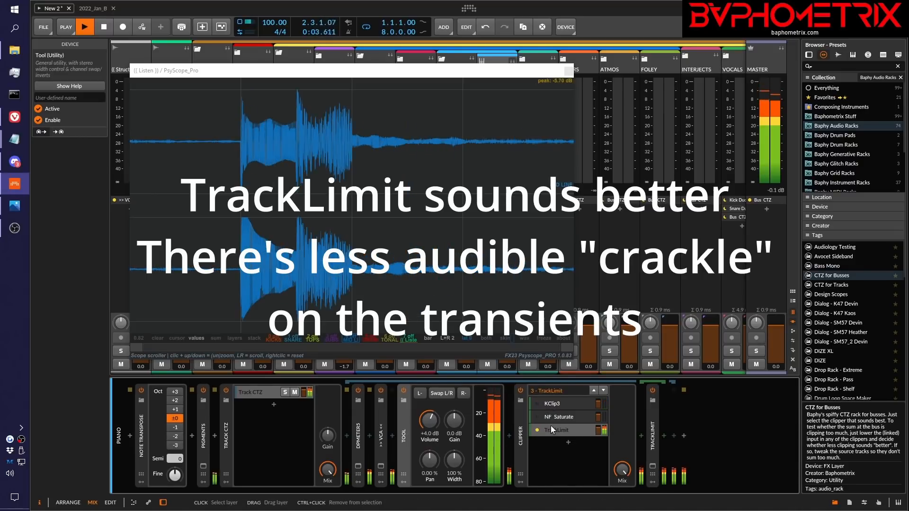
{"action": "key", "text": "space"}
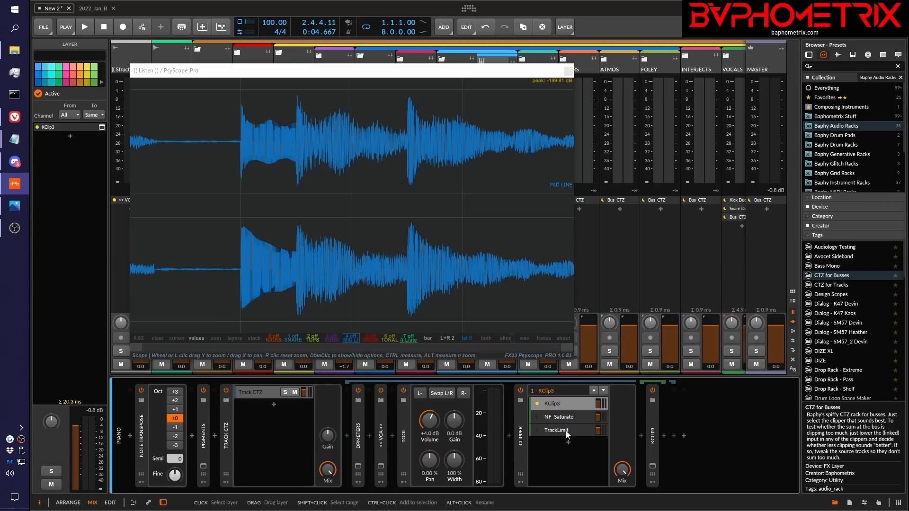
Move the PsyScope_Pro window off the Listen track's devices, switching the Clipper to NF Saturate and back to KClip3
{"action": "left_click_drag", "start_coordinate": [375, 70], "coordinate": [505, 90]}
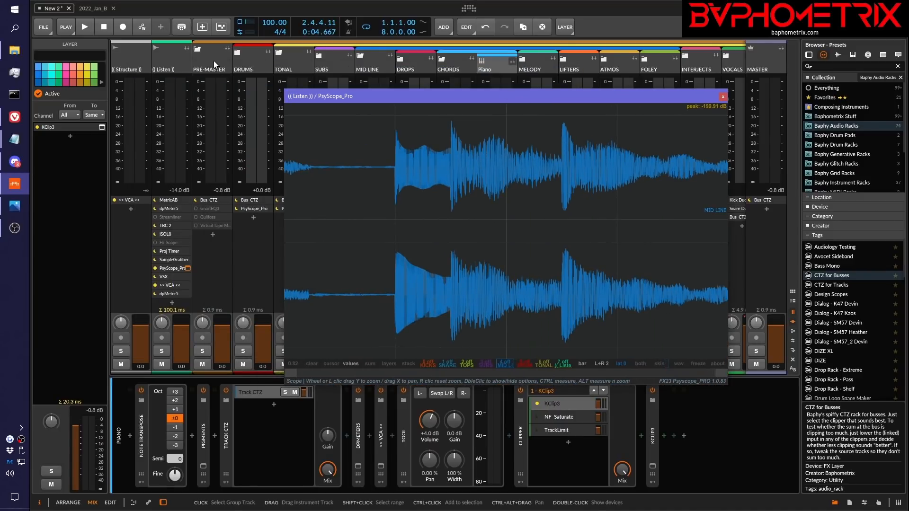
{"action": "left_click_drag", "start_coordinate": [417, 98], "coordinate": [311, 80]}
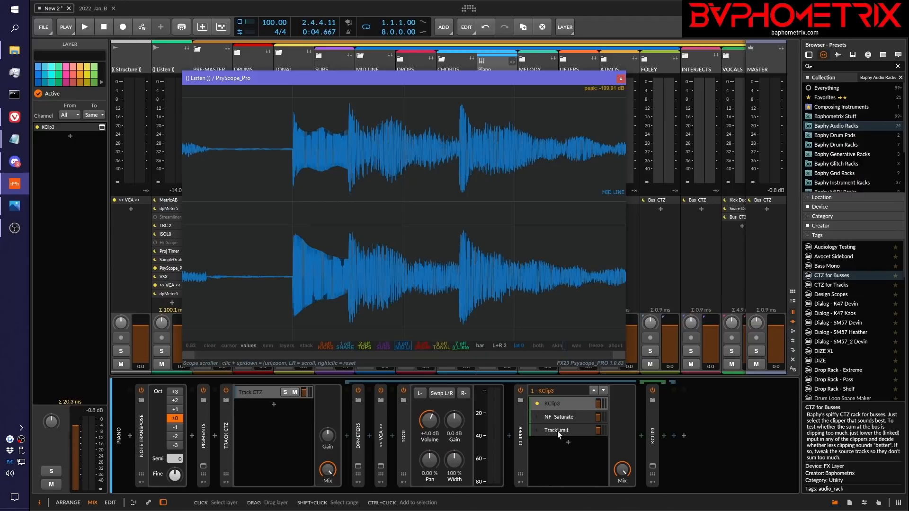
{"action": "left_click", "coordinate": [538, 417]}
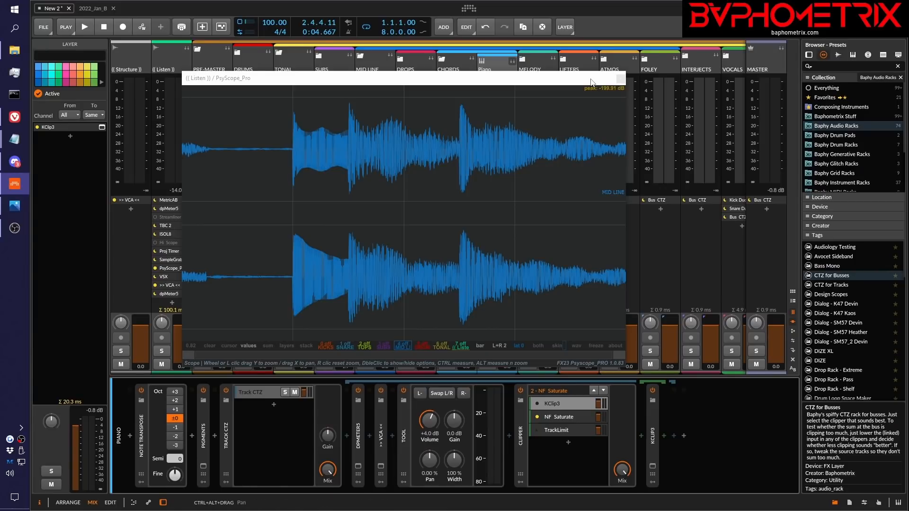
{"action": "left_click_drag", "start_coordinate": [586, 86], "coordinate": [729, 76]}
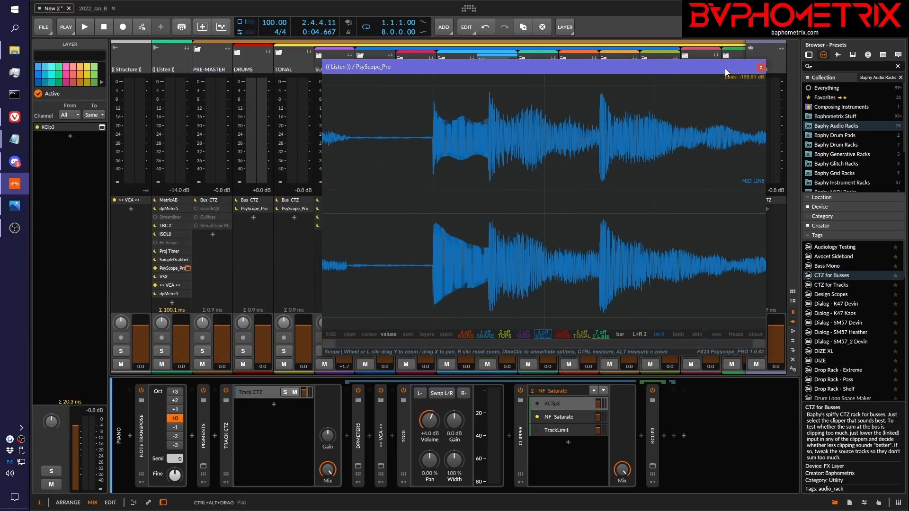
{"action": "left_click", "coordinate": [538, 402]}
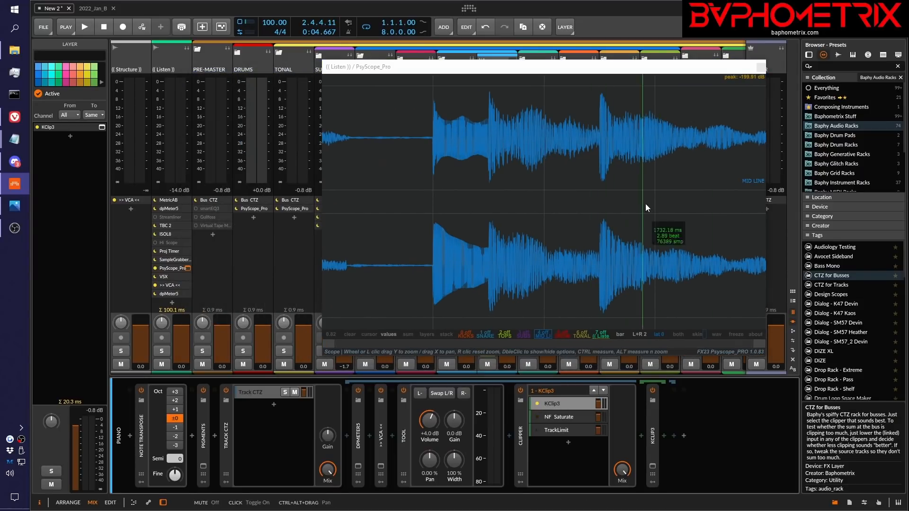
Delete the Tool device from the Piano chain and set the PsyScope_Pro channel display to M
{"action": "left_click", "coordinate": [406, 438]}
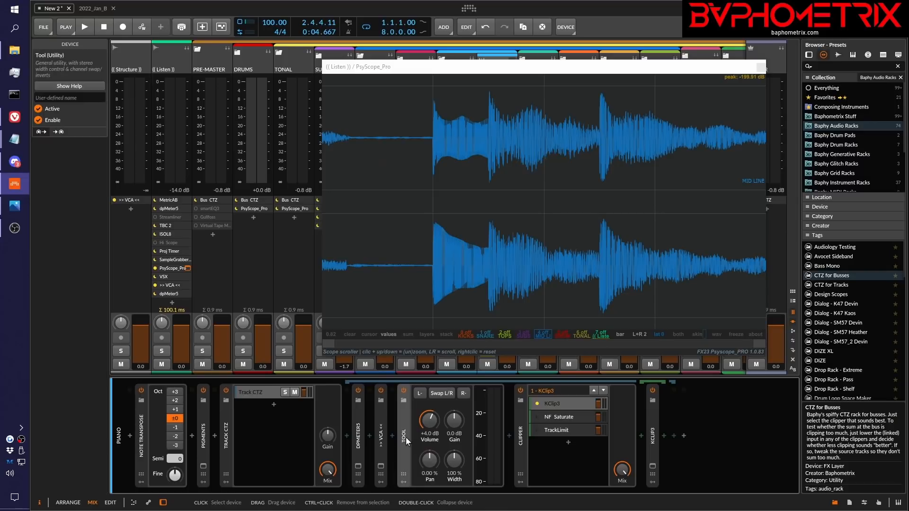
{"action": "key", "text": "Delete"}
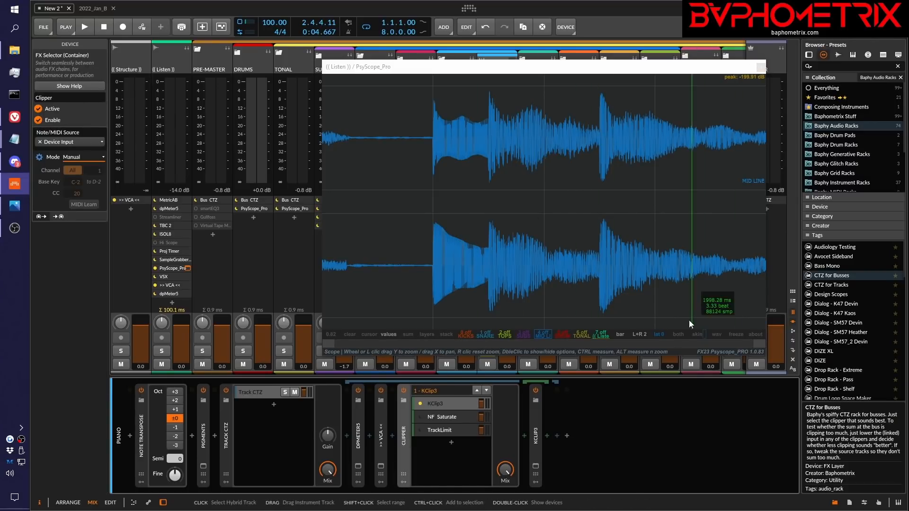
{"action": "left_click", "coordinate": [641, 333]}
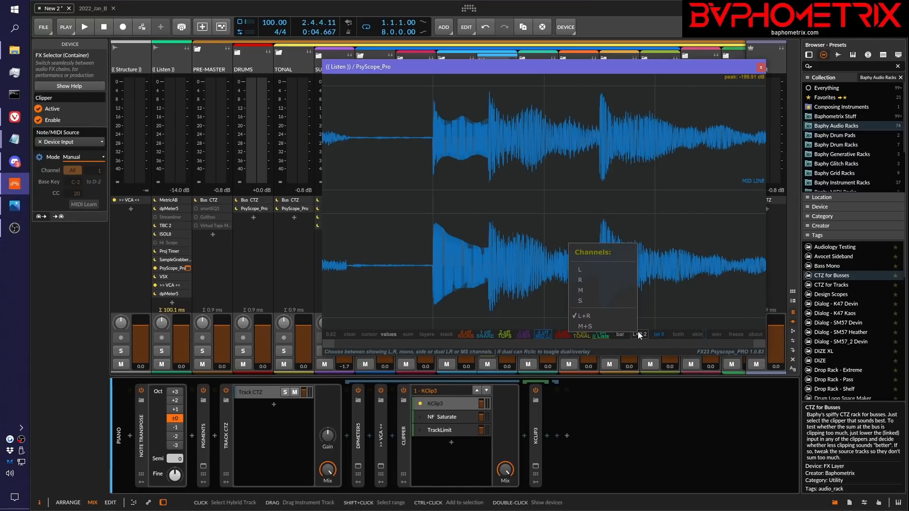
{"action": "left_click", "coordinate": [587, 291]}
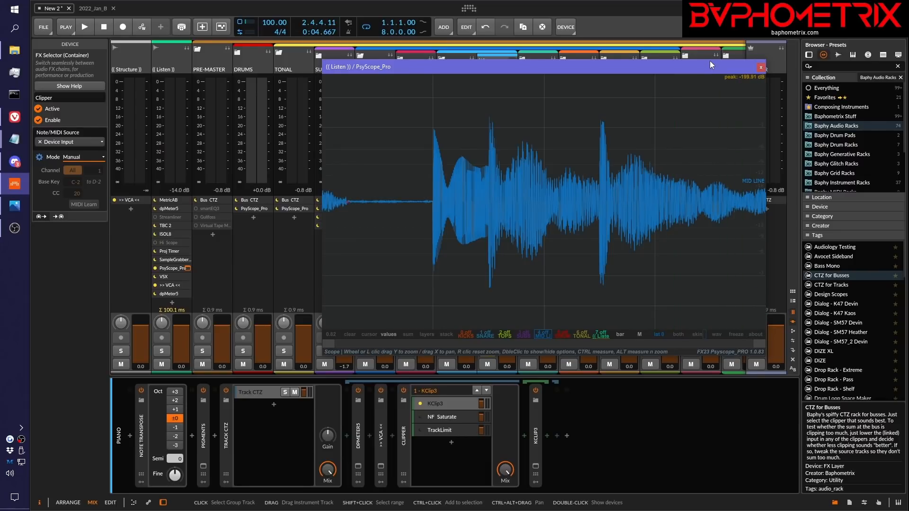
Move the PsyScope_Pro window off the mixer strips and turn off solo on the Piano track
{"action": "left_click_drag", "start_coordinate": [711, 60], "coordinate": [714, 335]}
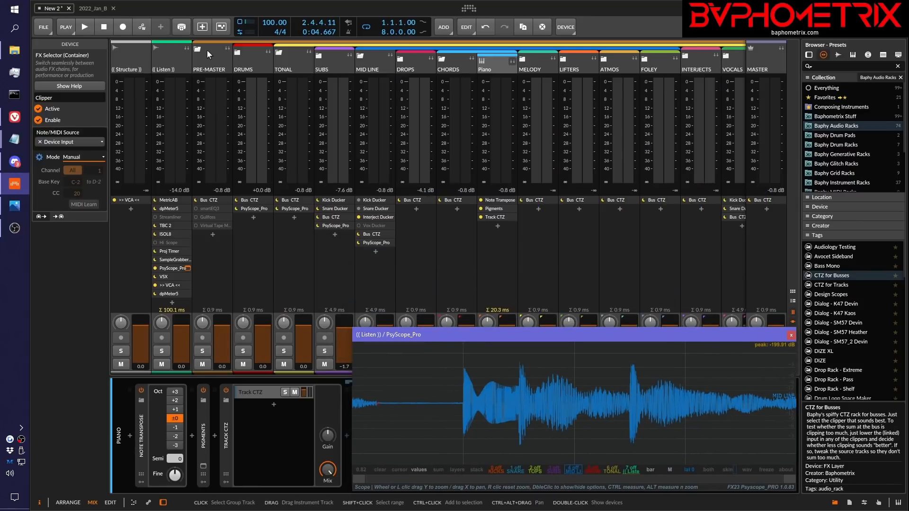
{"action": "left_click_drag", "start_coordinate": [632, 335], "coordinate": [631, 429]}
{"action": "left_click", "coordinate": [486, 351]}
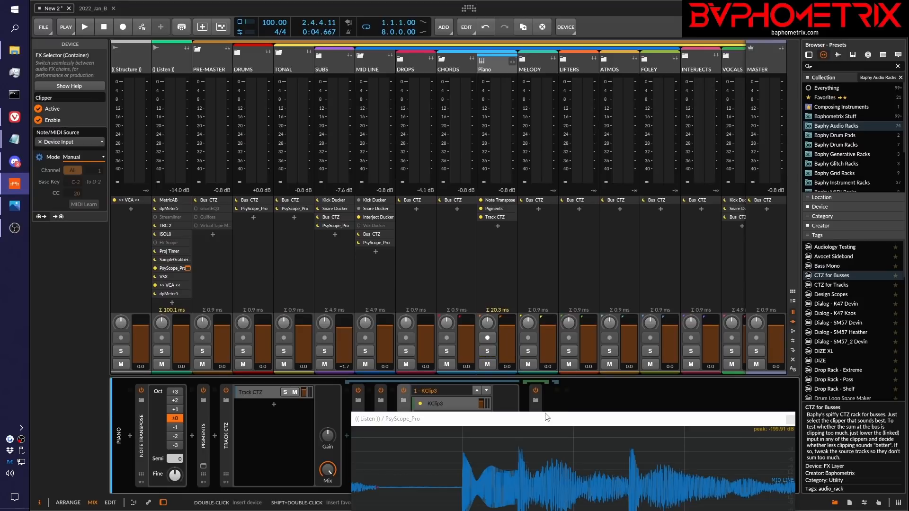
{"action": "left_click_drag", "start_coordinate": [547, 417], "coordinate": [531, 310]}
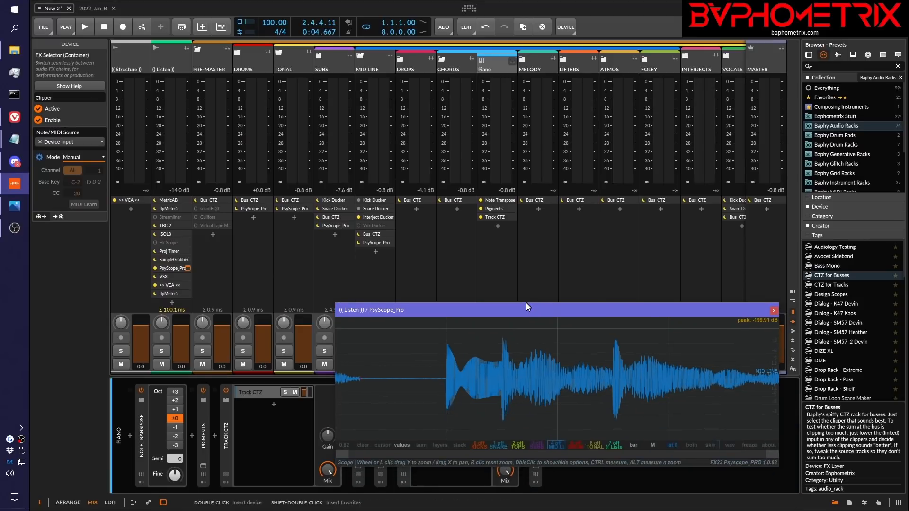
Open the Bus CTZ layer on PRE-MASTER to show its Clipper, and move the PsyScope_Pro window clear of it
{"action": "left_click", "coordinate": [211, 56]}
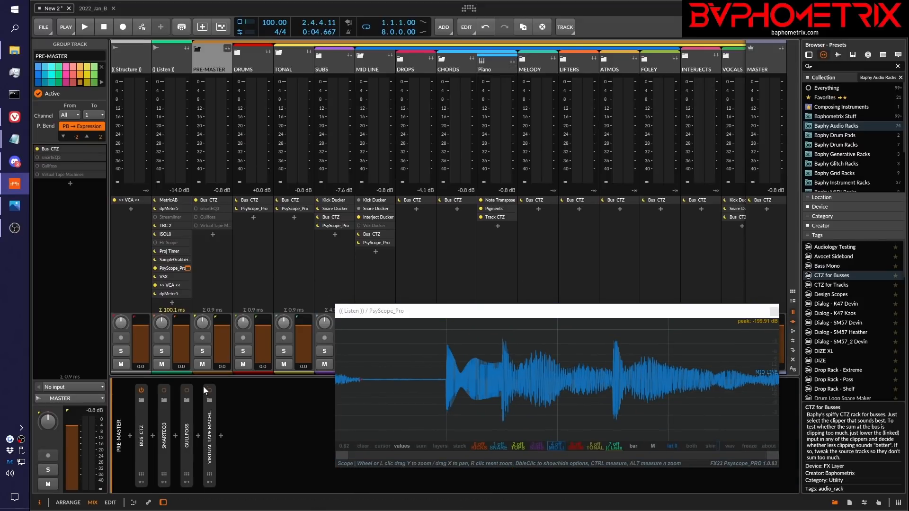
{"action": "double_click", "coordinate": [141, 434]}
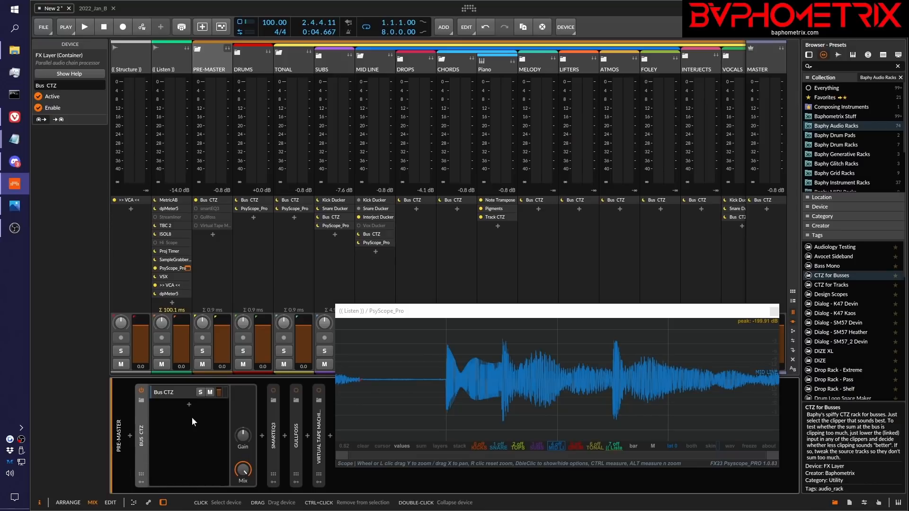
{"action": "left_click", "coordinate": [172, 393]}
{"action": "left_click", "coordinate": [441, 315]}
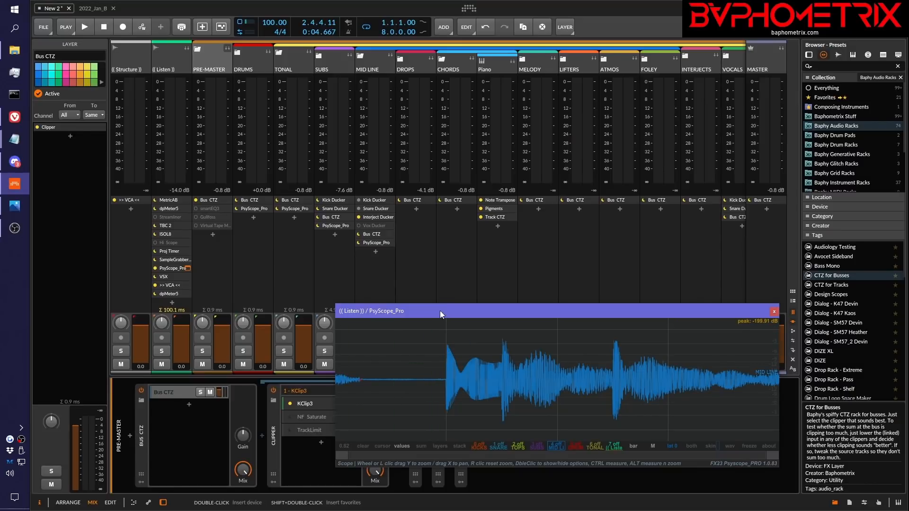
{"action": "left_click_drag", "start_coordinate": [441, 315], "coordinate": [448, 183]}
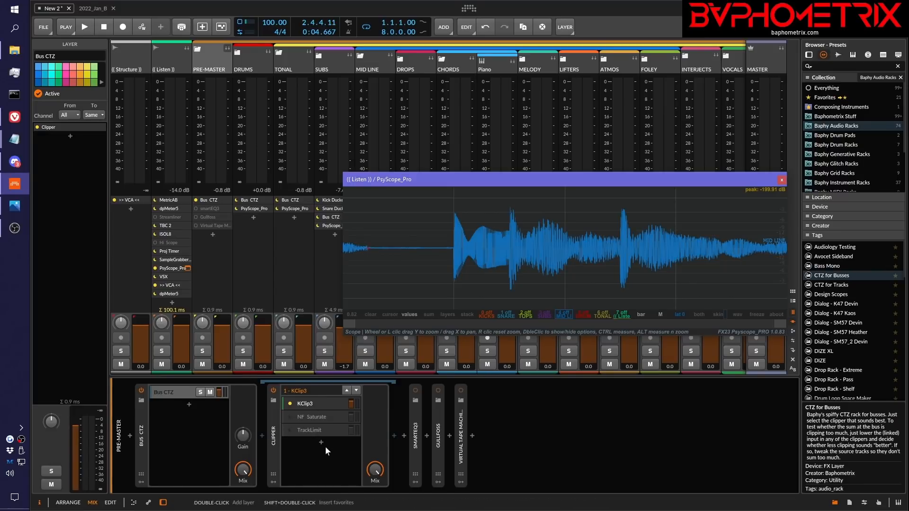
Activate the NF Saturate and TrackLimit layers in the PRE-MASTER Clipper
{"action": "left_click", "coordinate": [328, 418]}
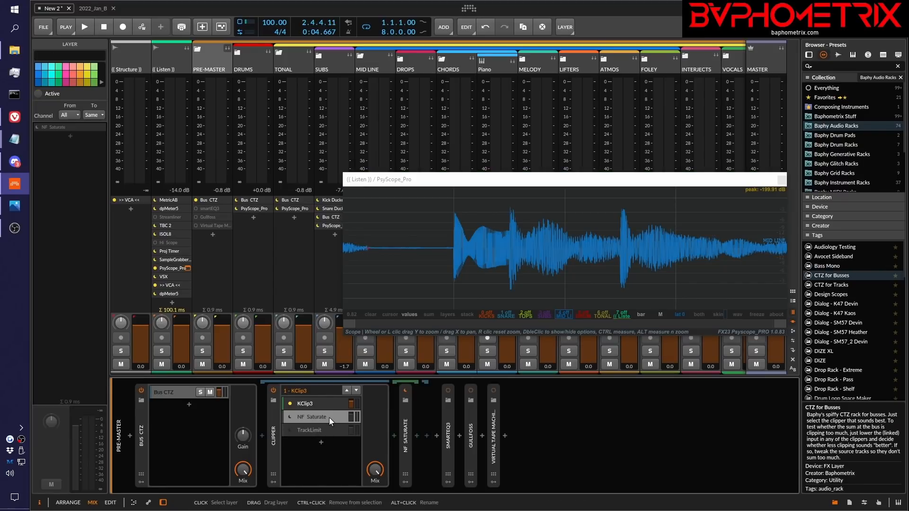
{"action": "left_click", "coordinate": [328, 429]}
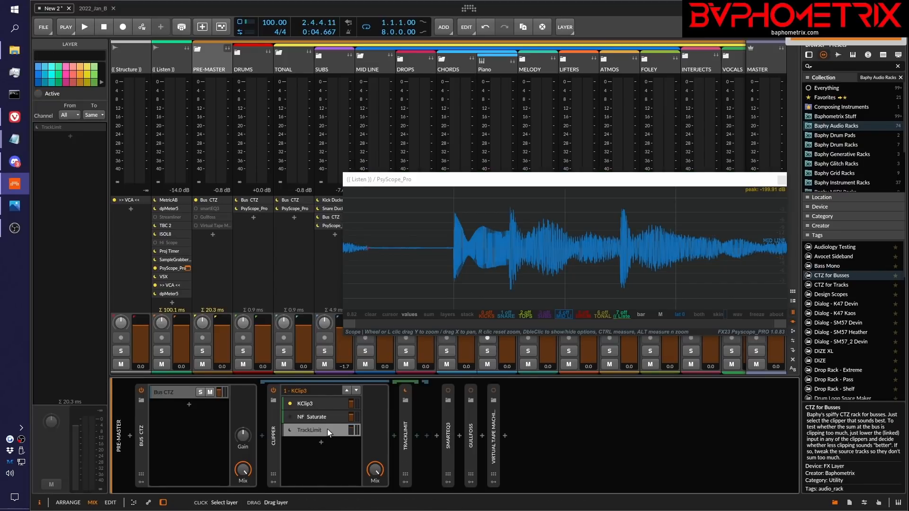
{"action": "key", "text": "alt+a"}
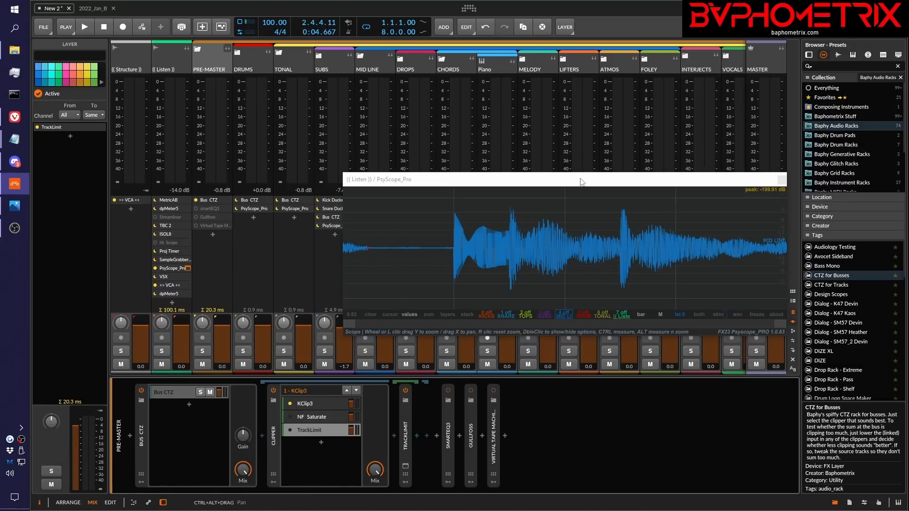
{"action": "left_click_drag", "start_coordinate": [582, 179], "coordinate": [568, 166]}
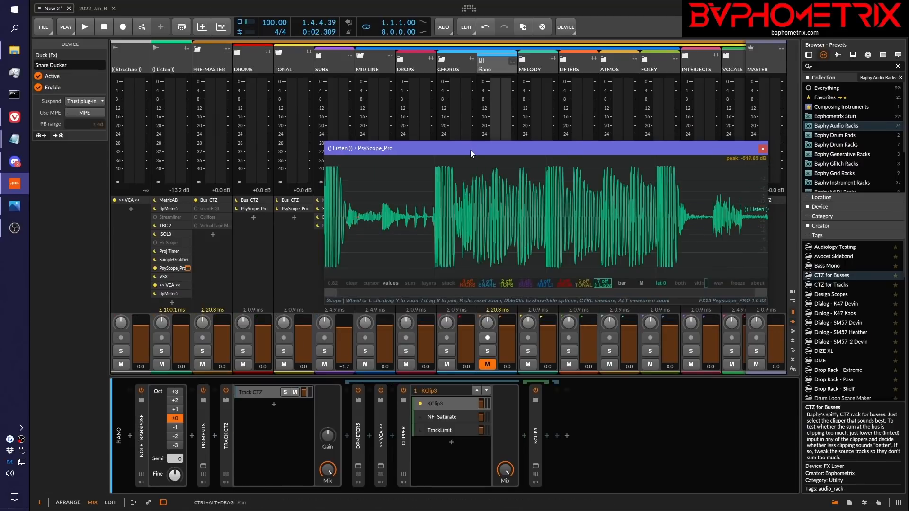
Play the full mix with the Piano Clipper on KClip3, and replay it on NF Saturate to compare the two
{"action": "left_click_drag", "start_coordinate": [473, 154], "coordinate": [472, 146]}
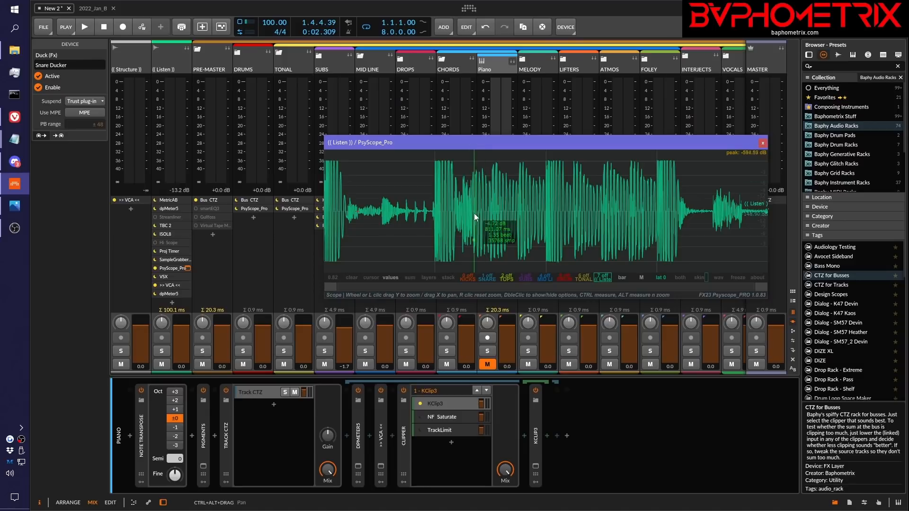
{"action": "key", "text": "space"}
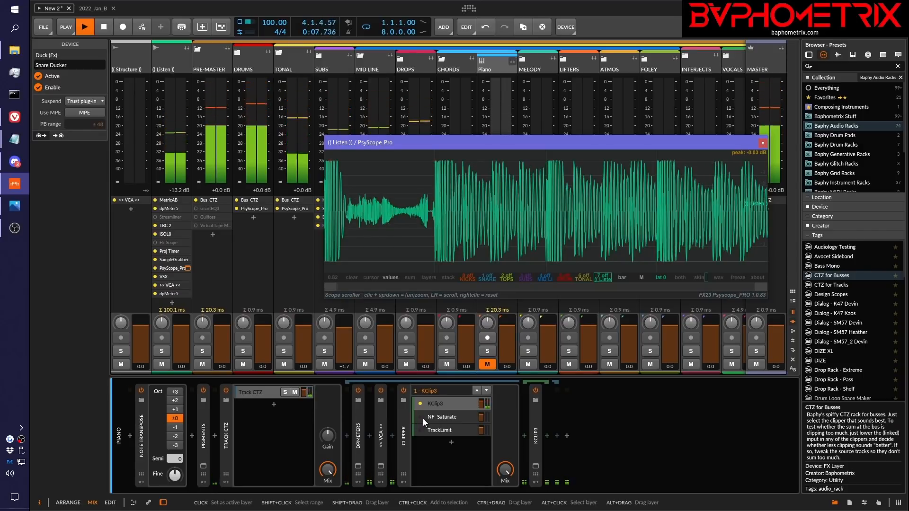
{"action": "key", "text": "space"}
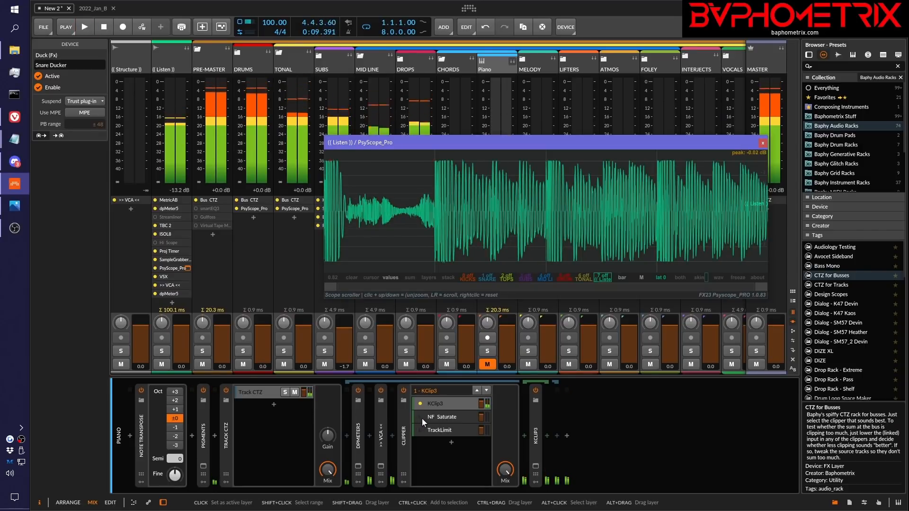
{"action": "key", "text": "alt+Tab"}
{"action": "key", "text": "space"}
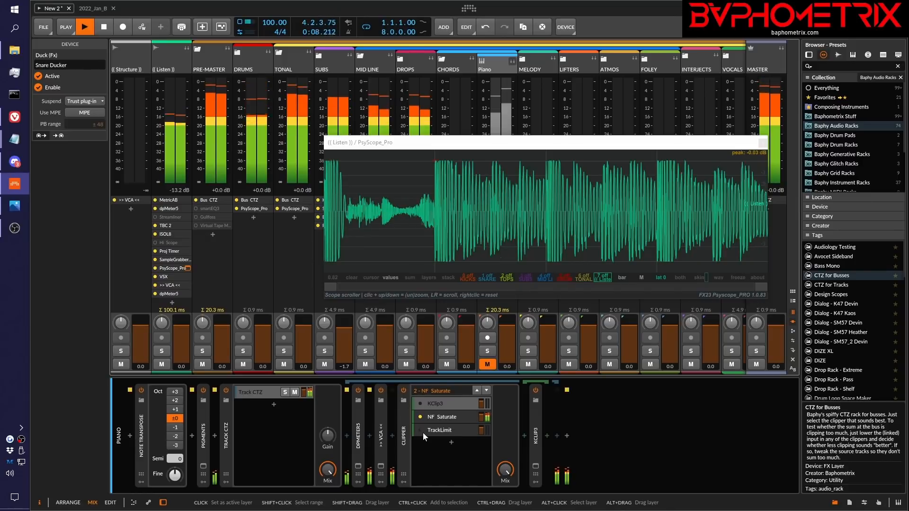
{"action": "key", "text": "space"}
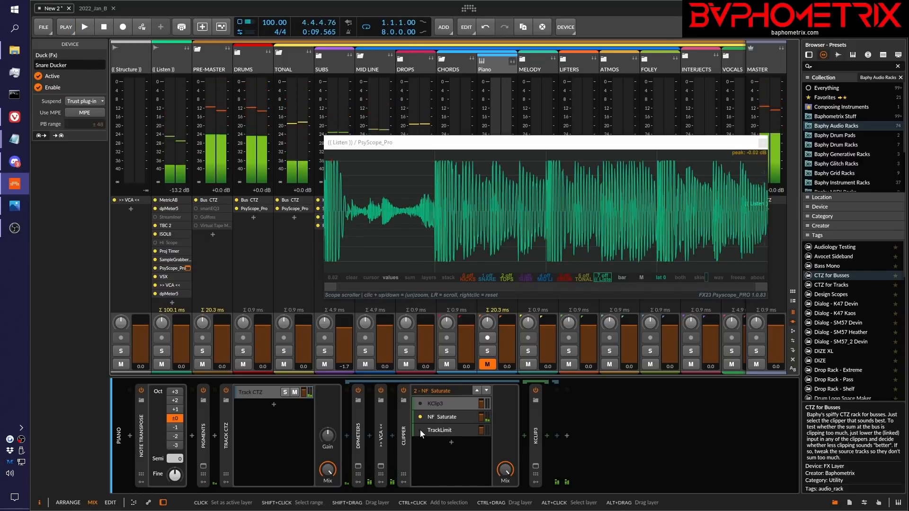
Make TrackLimit the active layer of the Piano Clipper and play the full mix to judge it
{"action": "left_click", "coordinate": [419, 429]}
{"action": "key", "text": "space"}
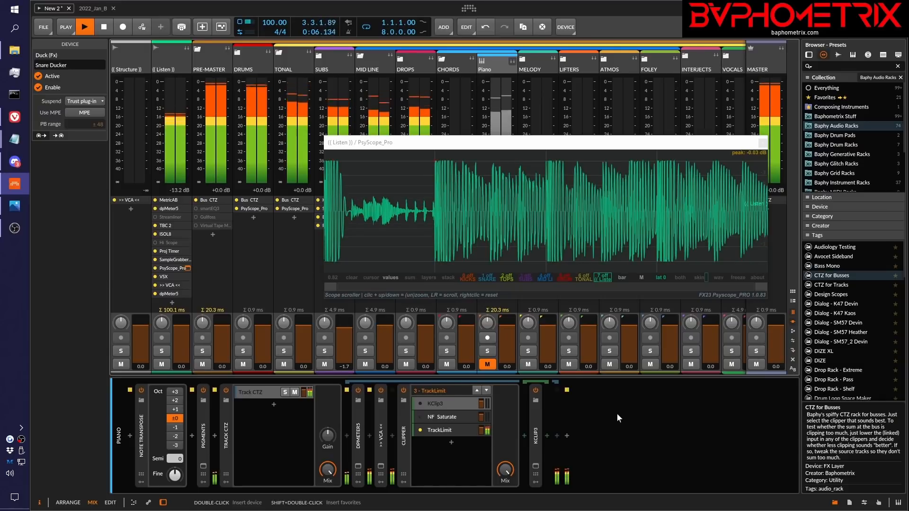
{"action": "key", "text": "space"}
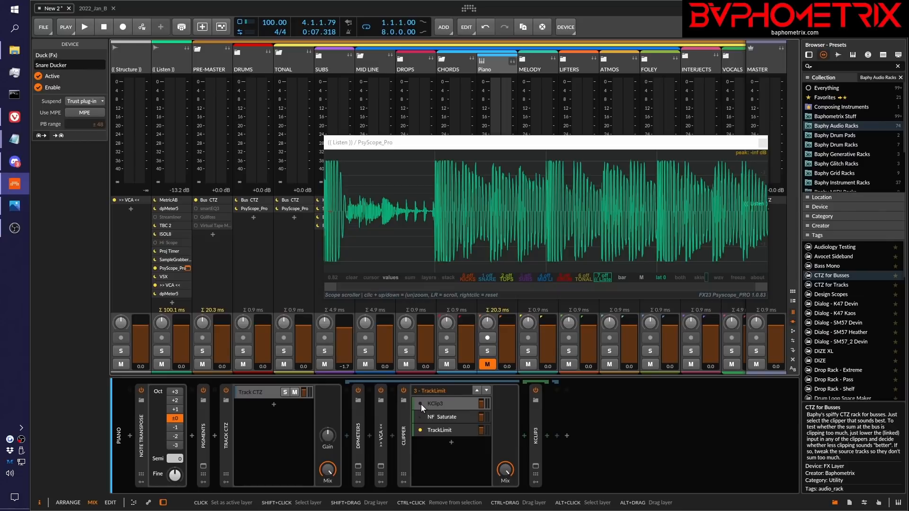
Compare KClip3, NF Saturate and TrackLimit on the Piano Clipper by switching layers while the opening beats play
{"action": "key", "text": "space"}
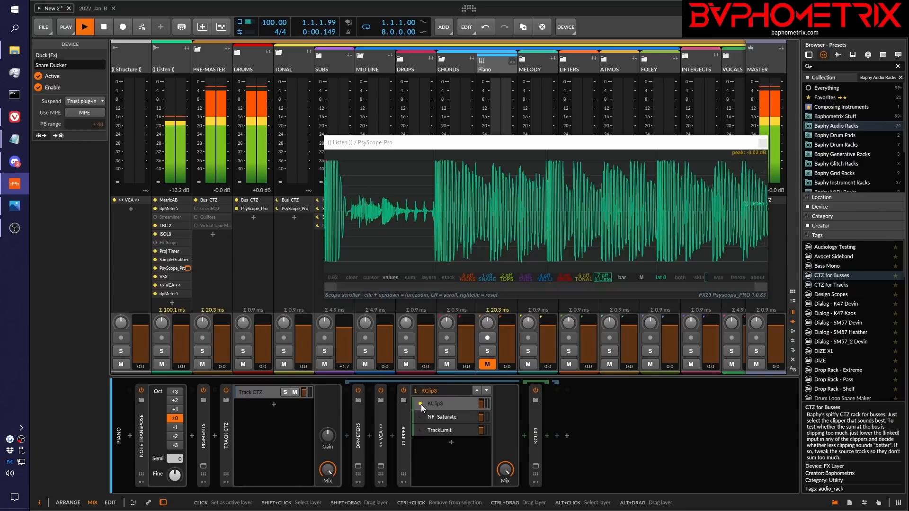
{"action": "left_click", "coordinate": [424, 418]}
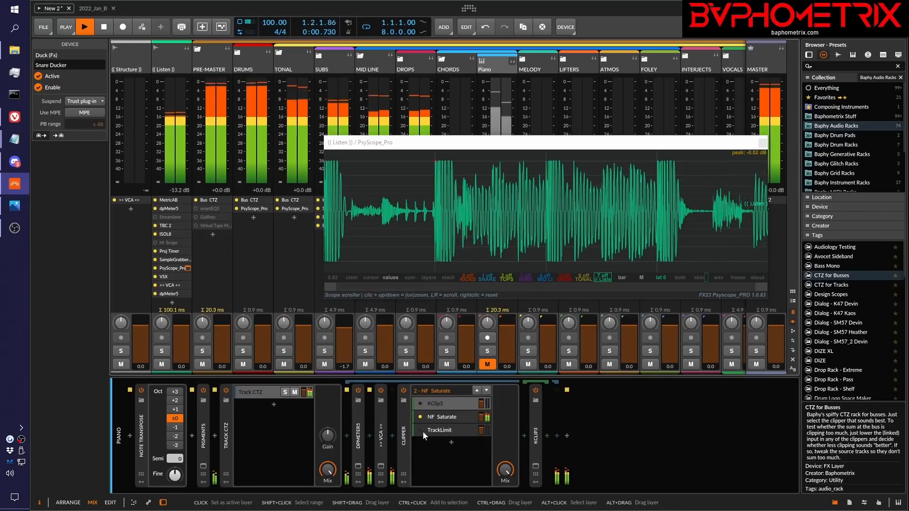
{"action": "left_click", "coordinate": [419, 430]}
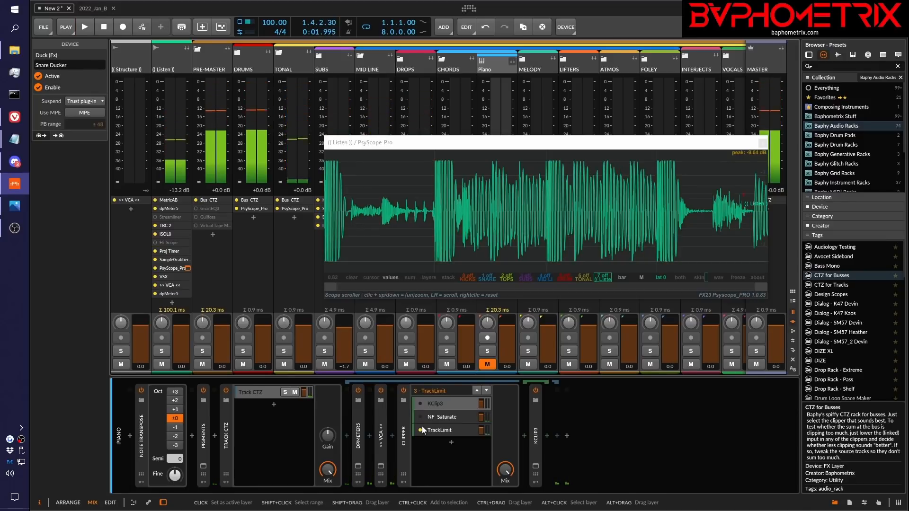
{"action": "key", "text": "space"}
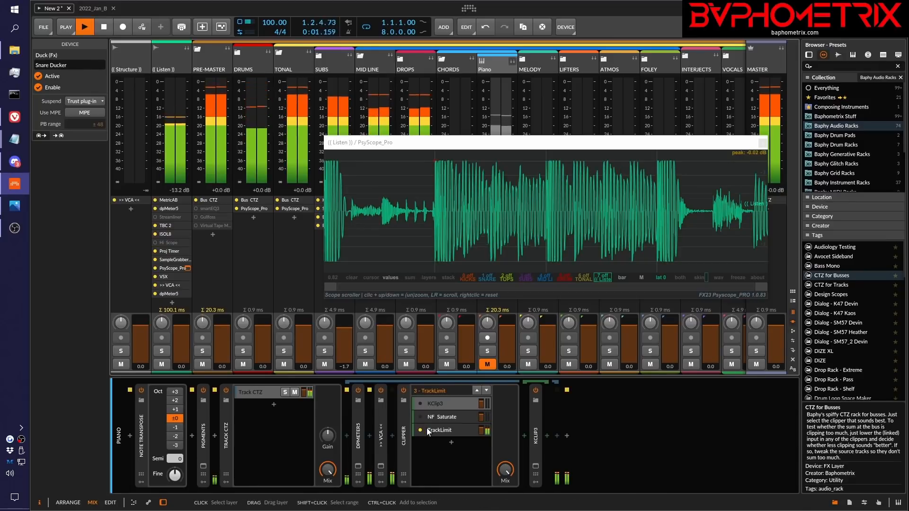
{"action": "key", "text": "space"}
Repeat the three-clipper comparison on the Piano track from KClip3 onwards, replaying the opening bar for each, and finish on KClip3
{"action": "left_click", "coordinate": [422, 404]}
{"action": "key", "text": "space"}
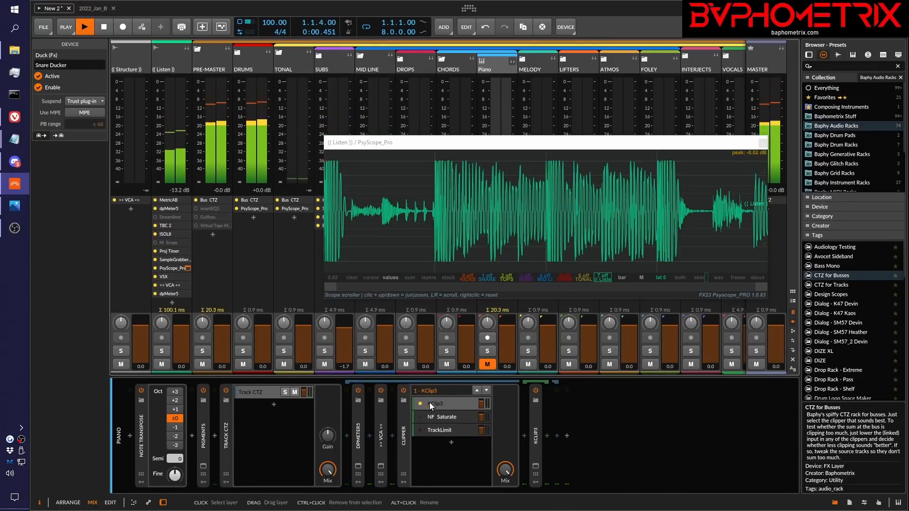
{"action": "left_click", "coordinate": [422, 417]}
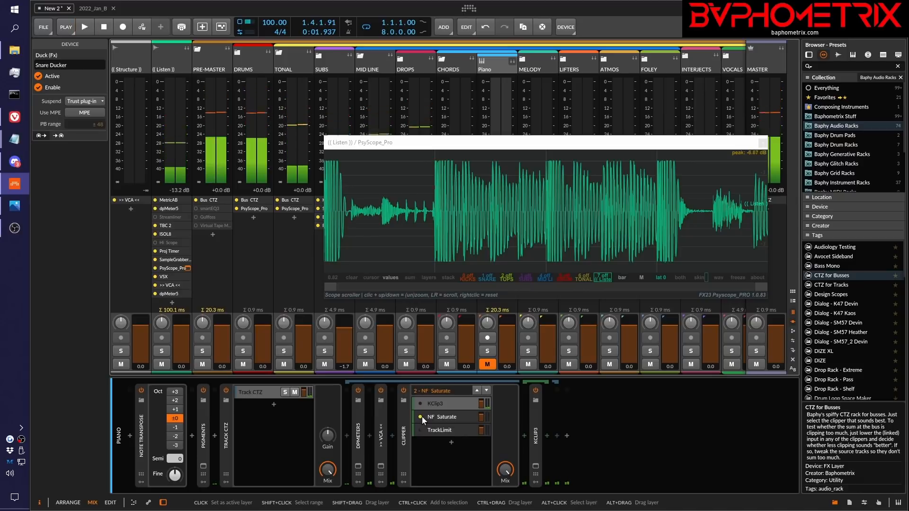
{"action": "key", "text": "space"}
{"action": "key", "text": "space"}
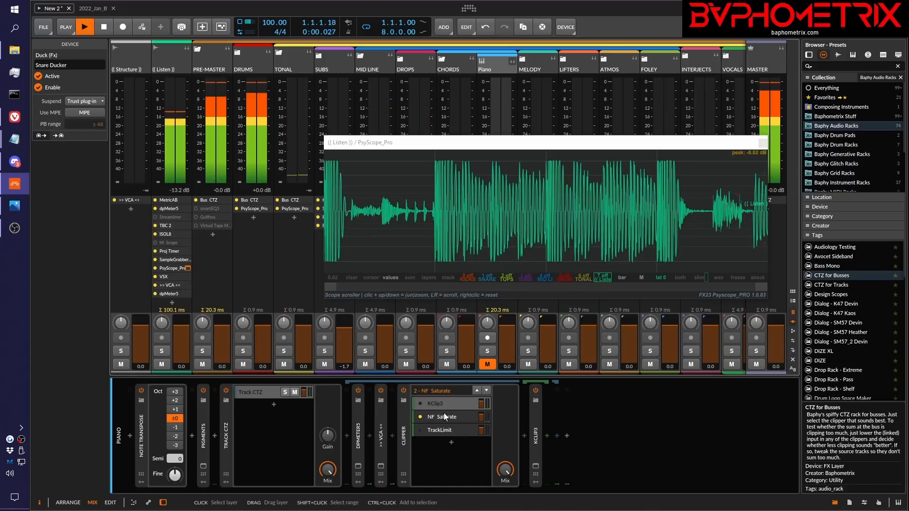
{"action": "left_click", "coordinate": [419, 429]}
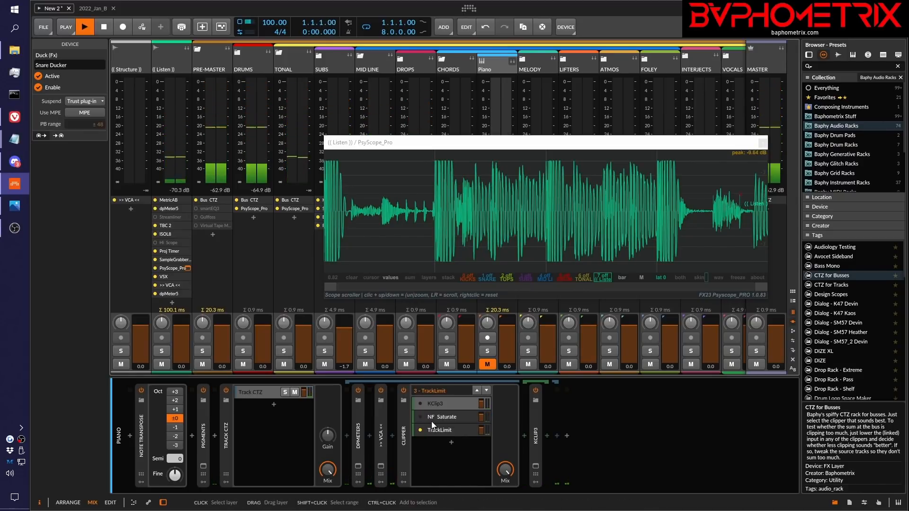
{"action": "key", "text": "space"}
{"action": "key", "text": "space"}
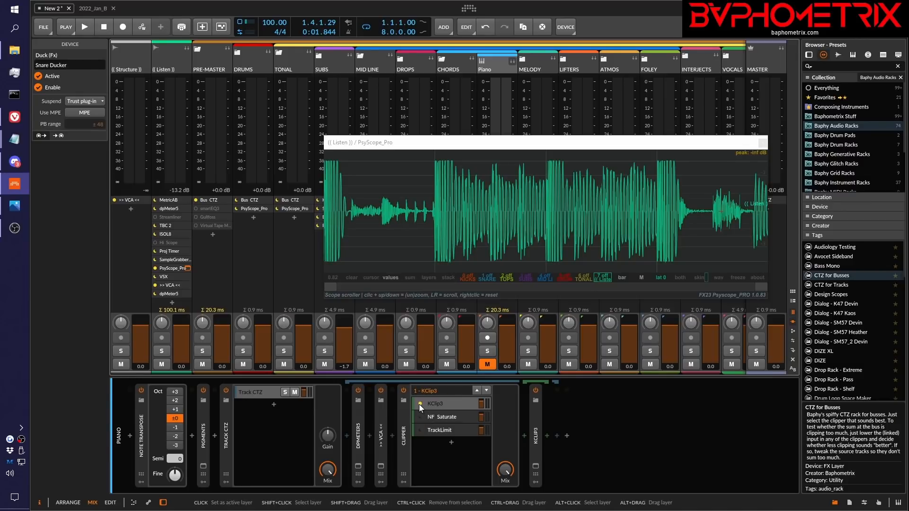
Collapse the TONAL group, play the mix through KClip3 on PRE-MASTER, and switch that Clipper to TrackLimit
{"action": "left_click", "coordinate": [280, 52]}
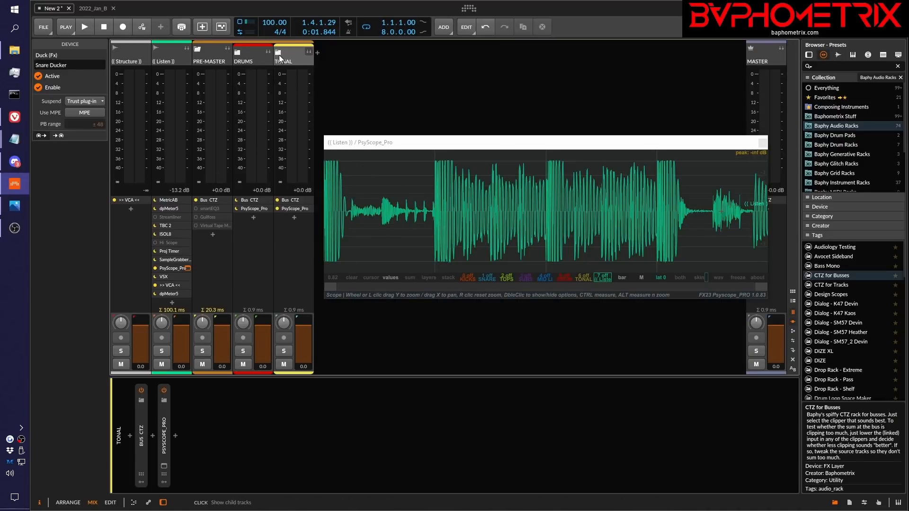
{"action": "left_click", "coordinate": [212, 54]}
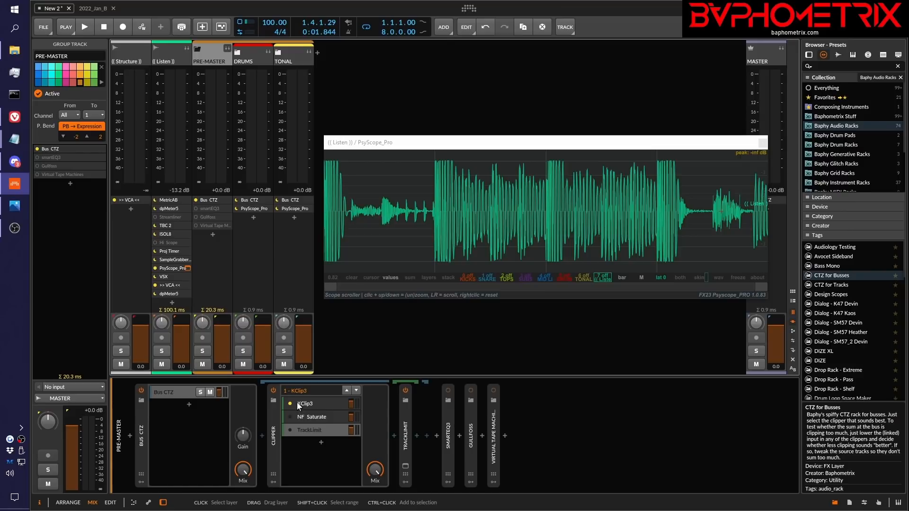
{"action": "key", "text": "space"}
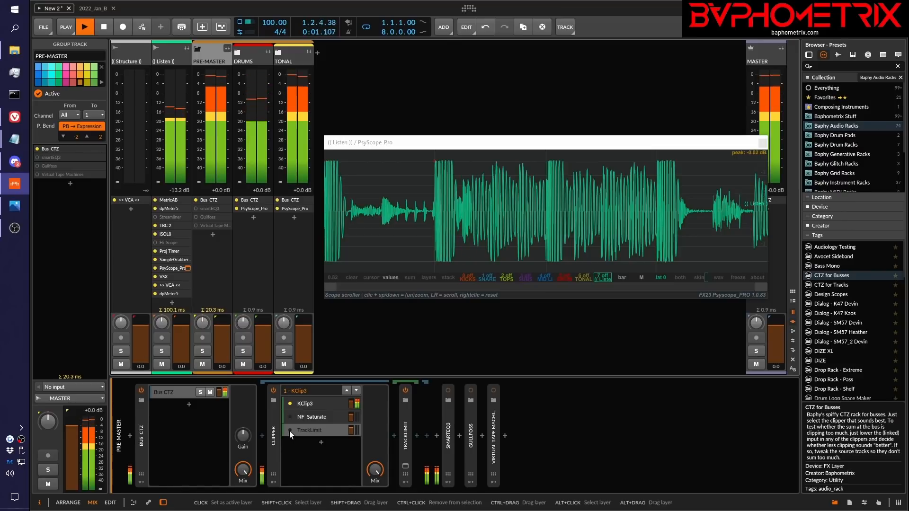
{"action": "left_click", "coordinate": [289, 431]}
{"action": "key", "text": "space"}
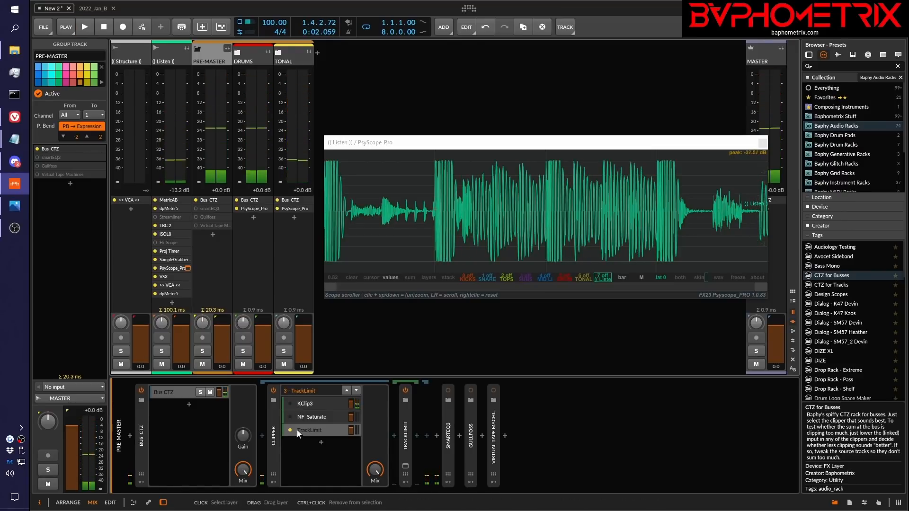
Replay the opening bar through the PRE-MASTER Clipper, alternating the active layer from TrackLimit to KClip3 and back to TrackLimit
{"action": "key", "text": "space"}
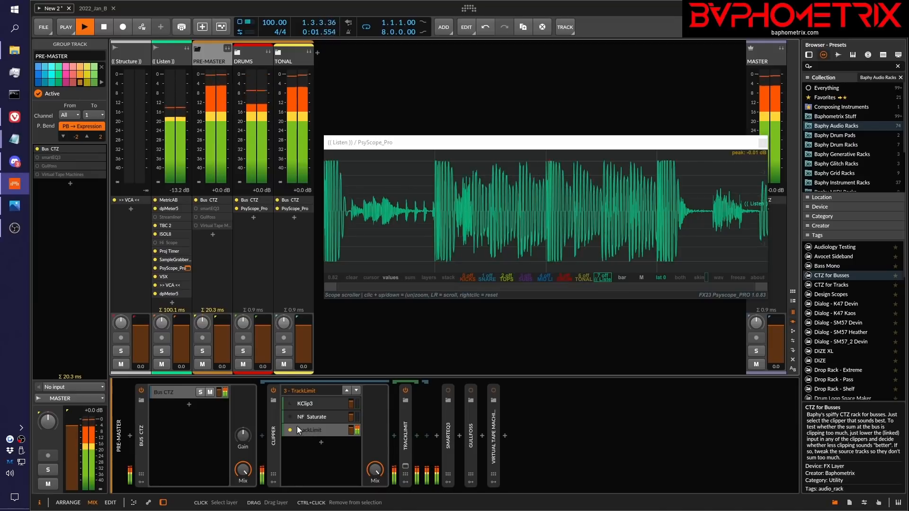
{"action": "left_click", "coordinate": [311, 401]}
{"action": "key", "text": "space"}
{"action": "key", "text": "space"}
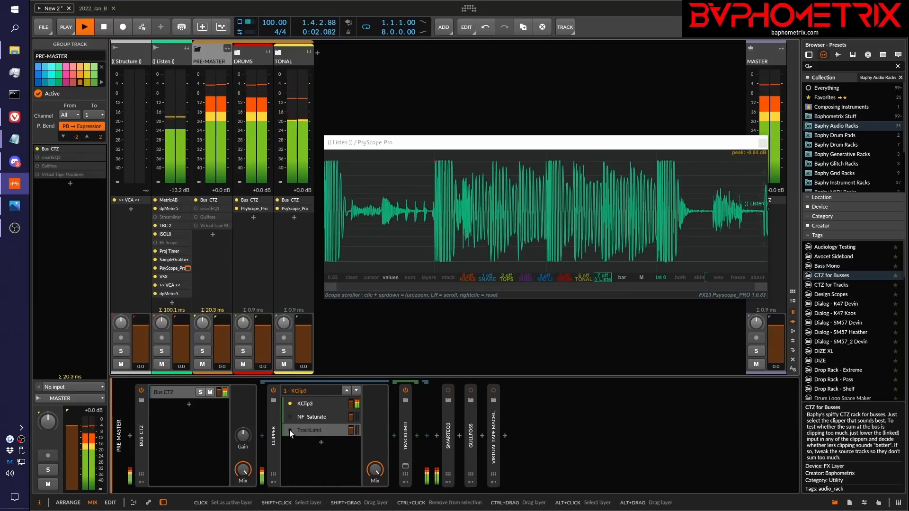
{"action": "key", "text": "space"}
{"action": "left_click", "coordinate": [311, 429]}
{"action": "key", "text": "space"}
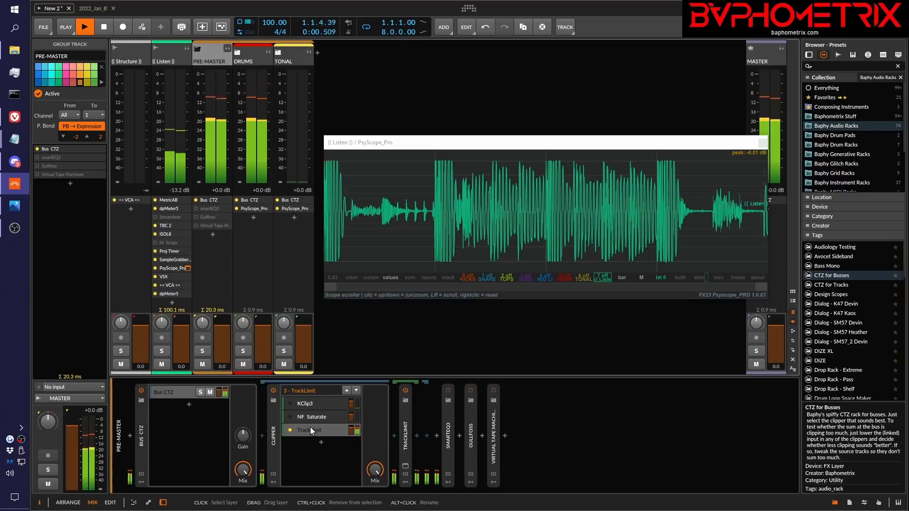
Repeat the PRE-MASTER comparison, replaying the opening bar through KClip3 and finishing playback on TrackLimit
{"action": "left_click", "coordinate": [292, 405]}
{"action": "key", "text": "space"}
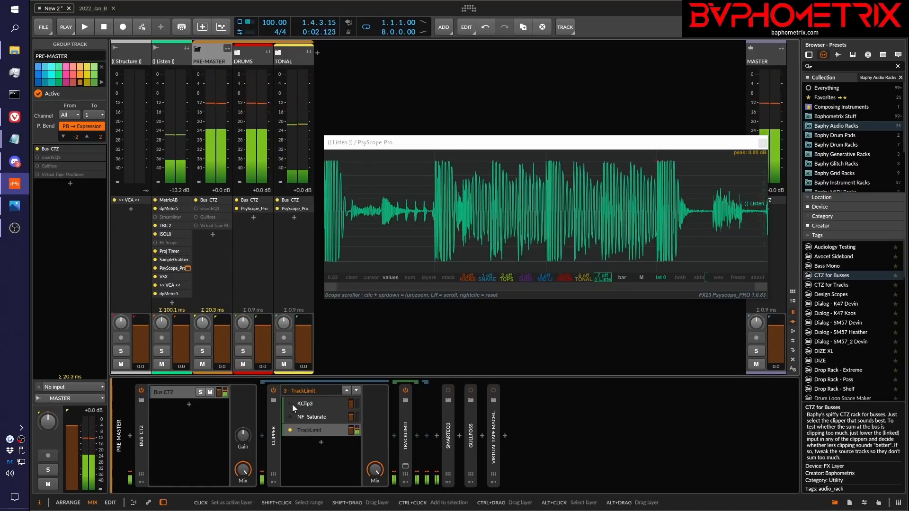
{"action": "key", "text": "space"}
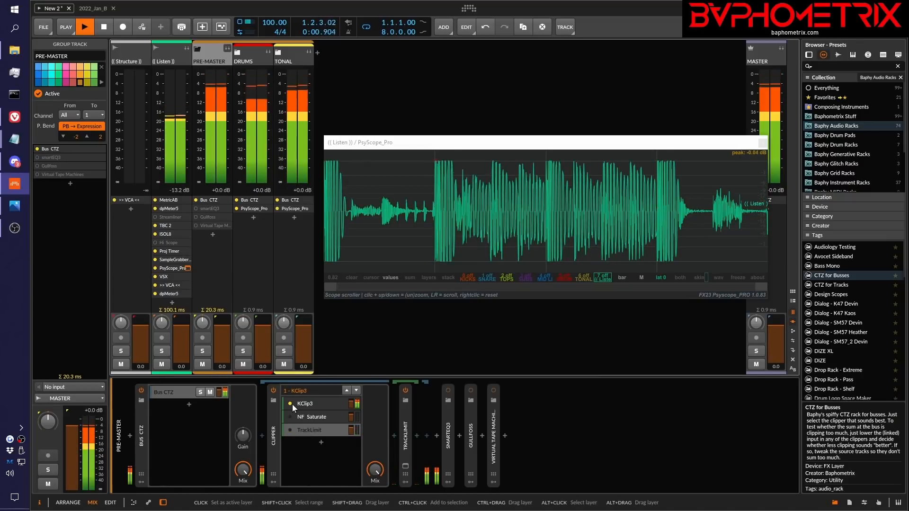
{"action": "key", "text": "space"}
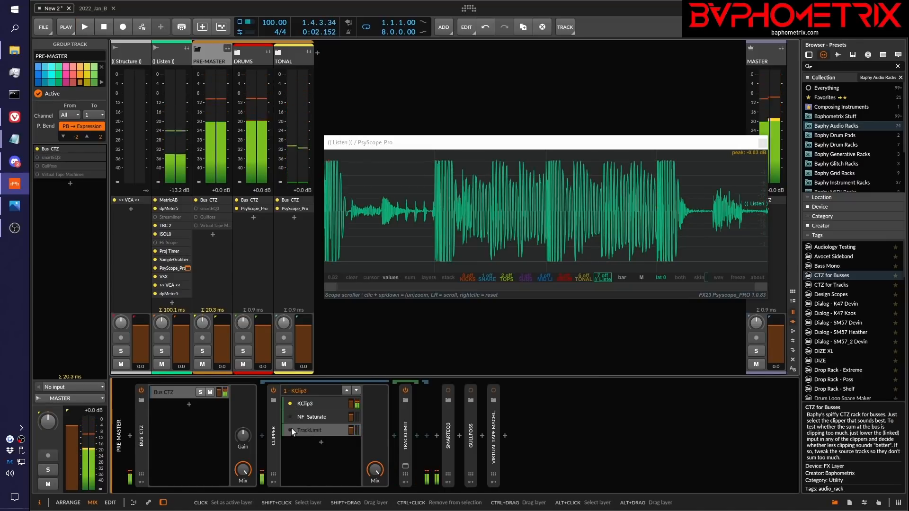
{"action": "left_click", "coordinate": [291, 429]}
{"action": "key", "text": "space"}
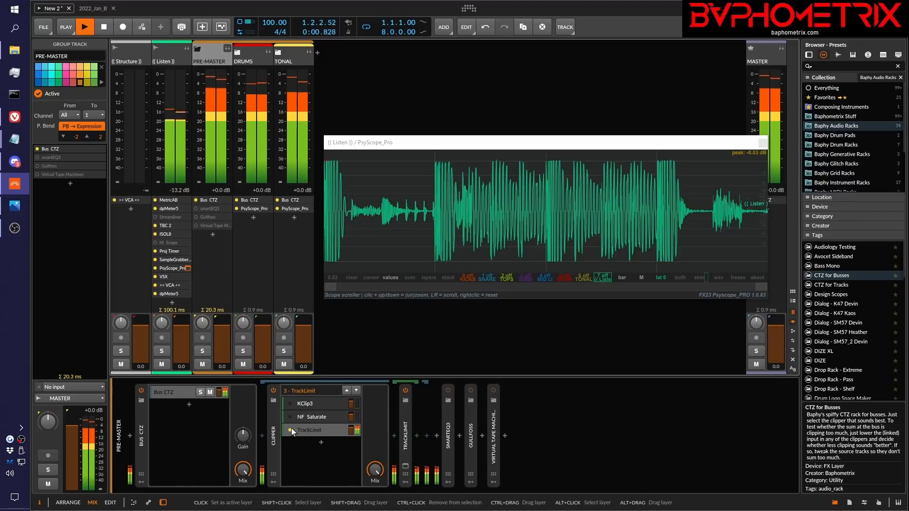
{"action": "key", "text": "space"}
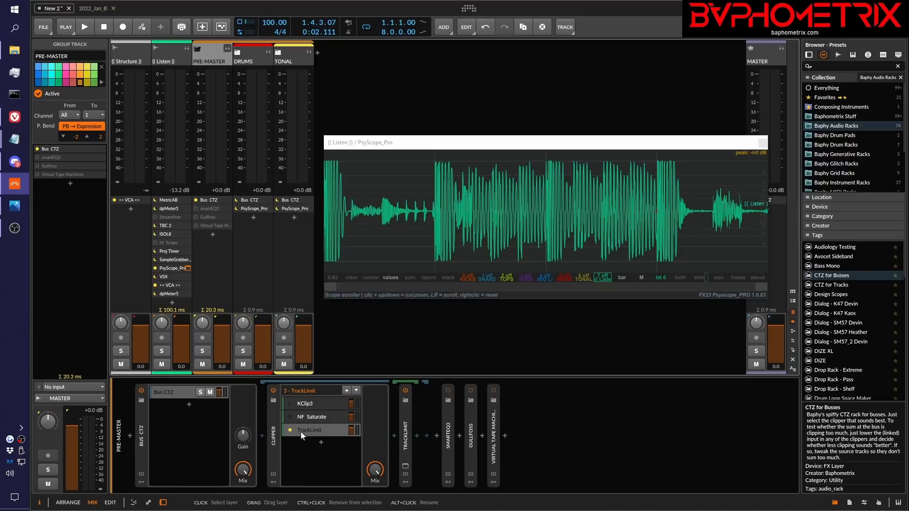
Open the TrackLimit plug-in on PRE-MASTER, examine its limiter style choices and release setting, and close it
{"action": "left_click", "coordinate": [405, 468]}
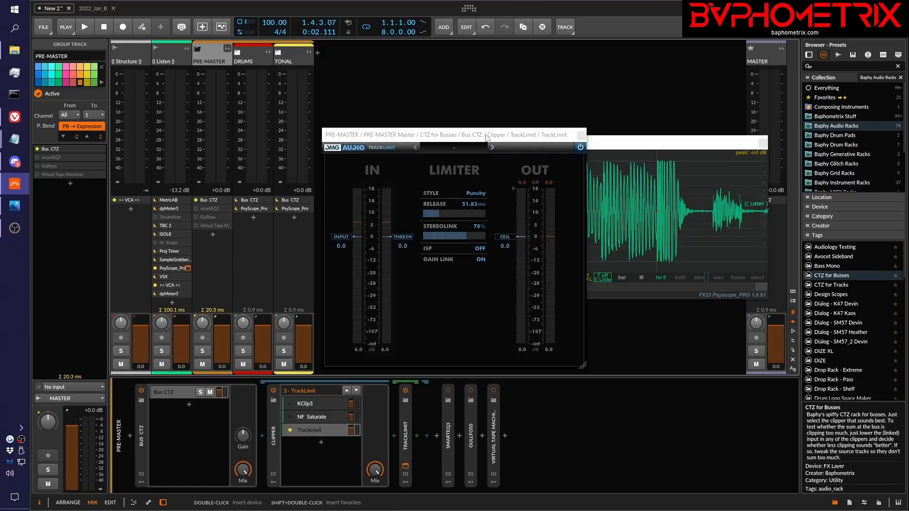
{"action": "left_click_drag", "start_coordinate": [488, 137], "coordinate": [601, 85]}
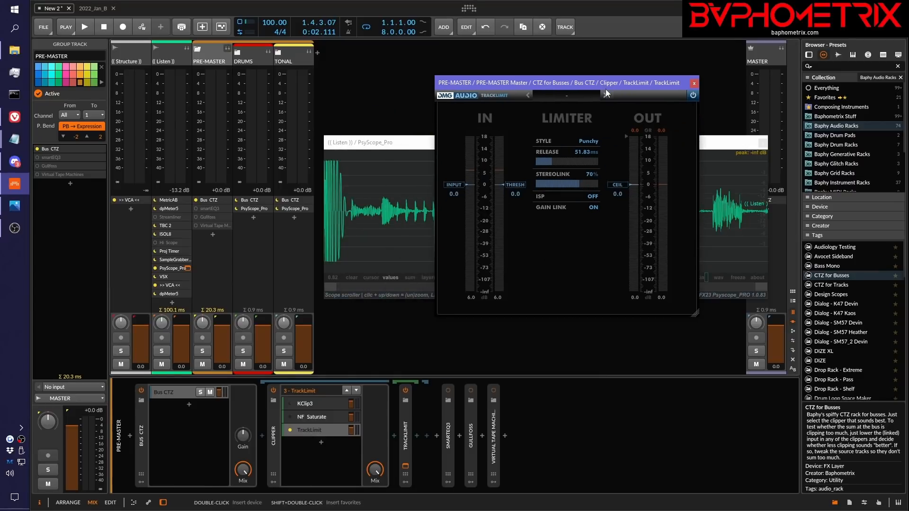
{"action": "left_click", "coordinate": [490, 215]}
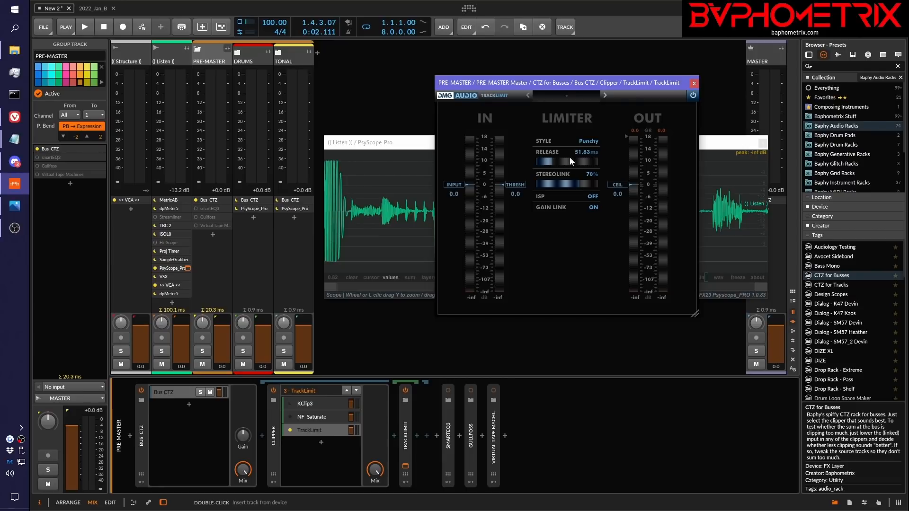
{"action": "left_click", "coordinate": [595, 140]}
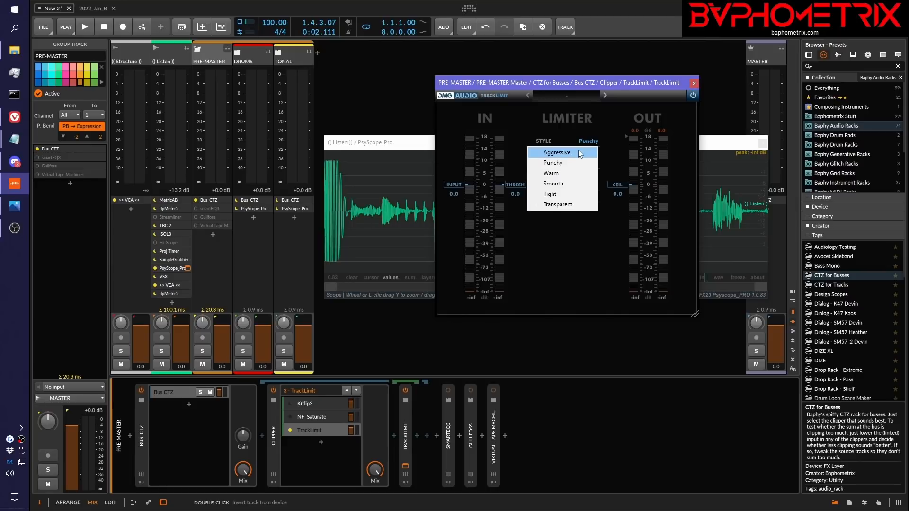
{"action": "left_click", "coordinate": [607, 127]}
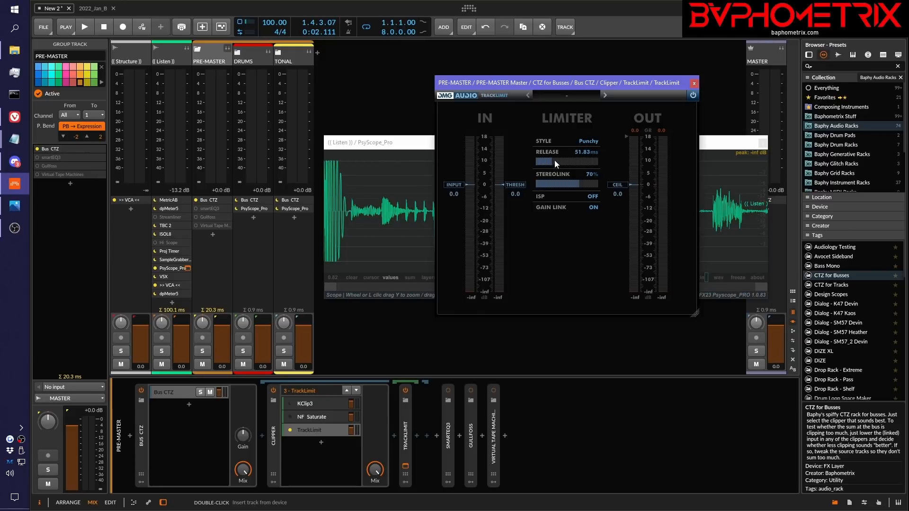
{"action": "left_click_drag", "start_coordinate": [557, 158], "coordinate": [556, 159]}
{"action": "left_click", "coordinate": [694, 84]}
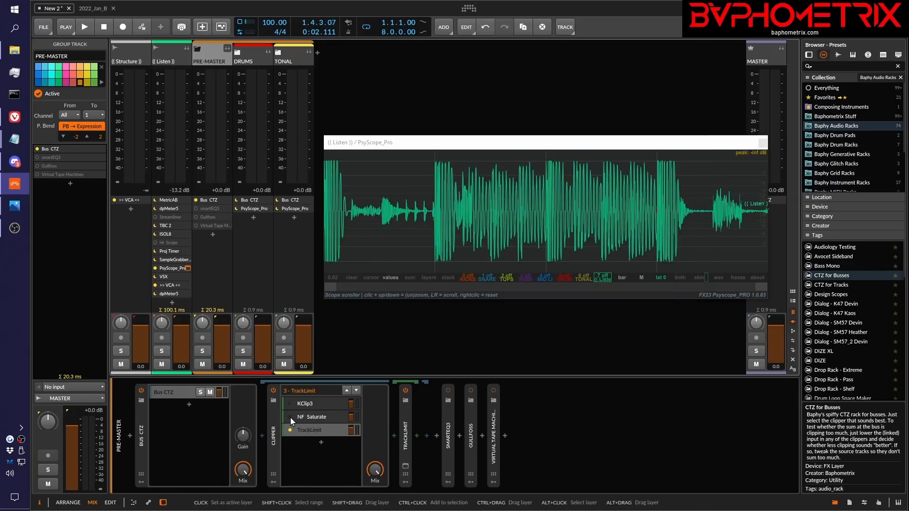
Make NF Saturate the active layer of the PRE-MASTER Clipper and open its plug-in window clear of the device chain
{"action": "left_click", "coordinate": [311, 420]}
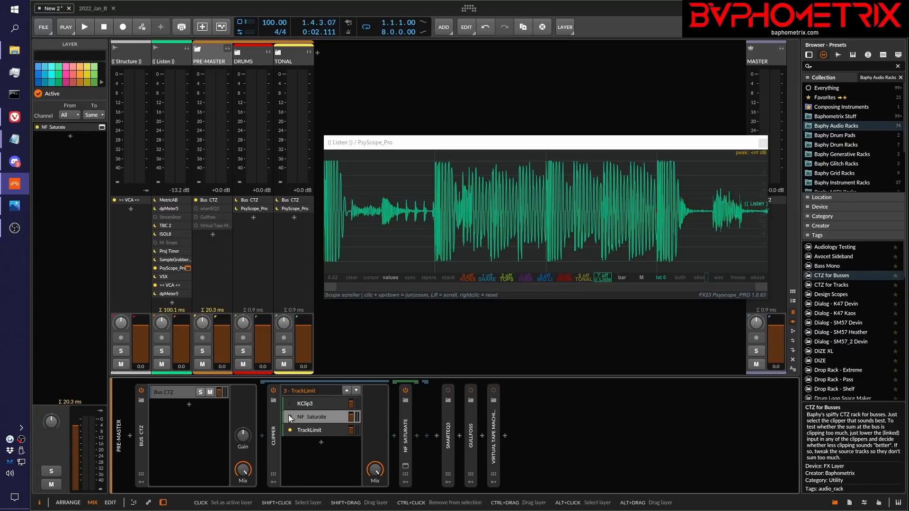
{"action": "left_click", "coordinate": [289, 415]}
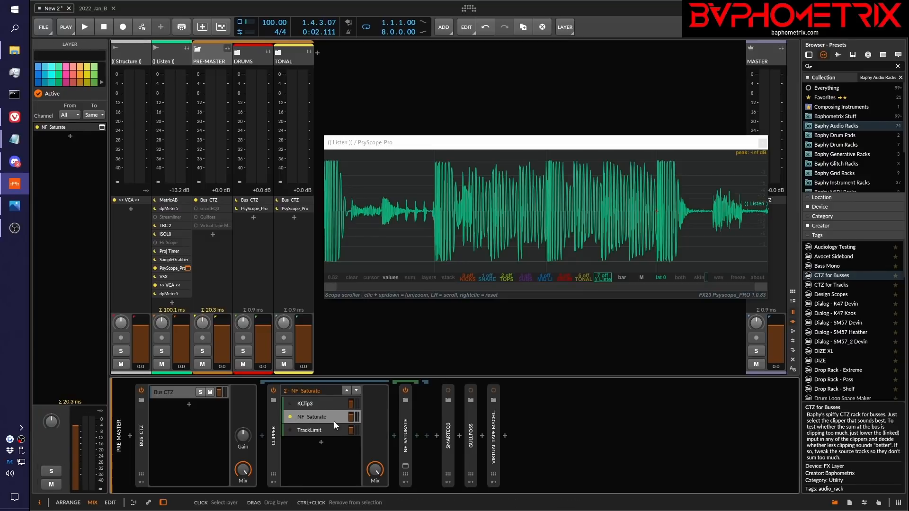
{"action": "left_click", "coordinate": [405, 468]}
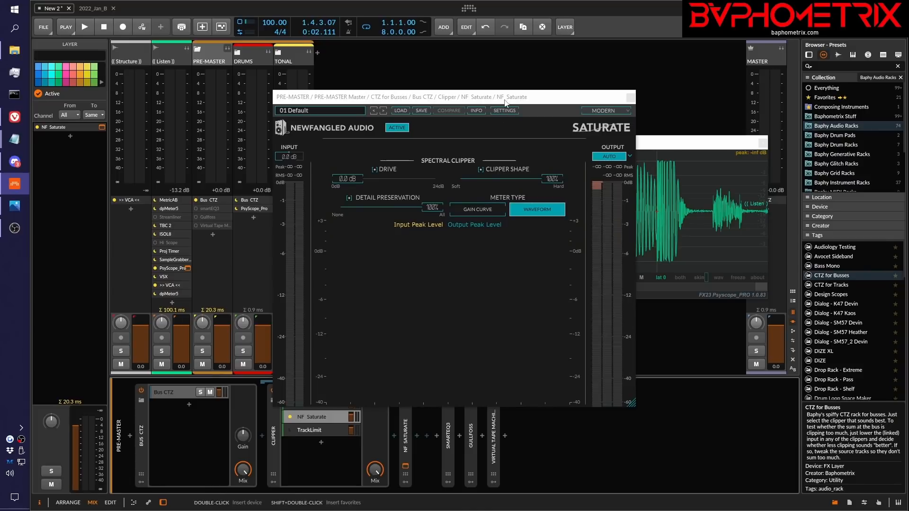
{"action": "left_click_drag", "start_coordinate": [506, 102], "coordinate": [579, 78]}
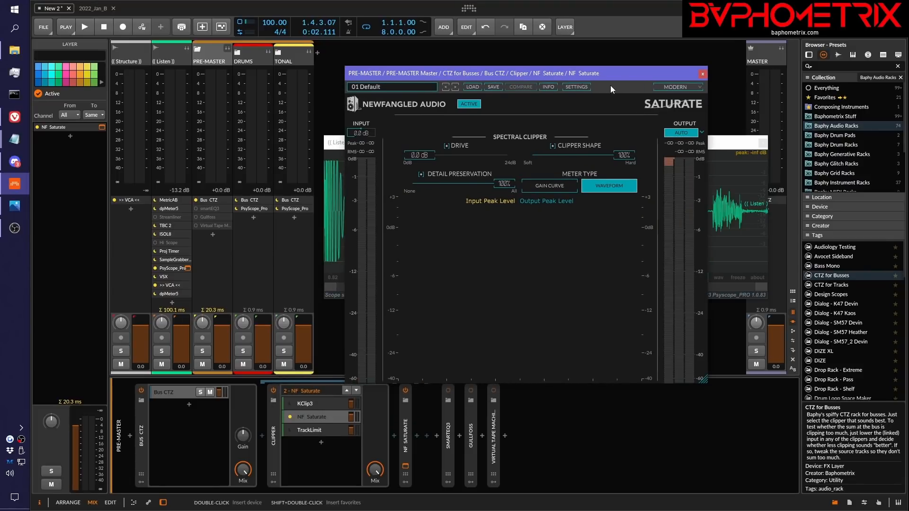
Switch to the browser's Newfangled Saturate page, park it beside the plug-in, and drag NF Saturate's Detail Preservation fully to 100%
{"action": "key", "text": "alt+Tab"}
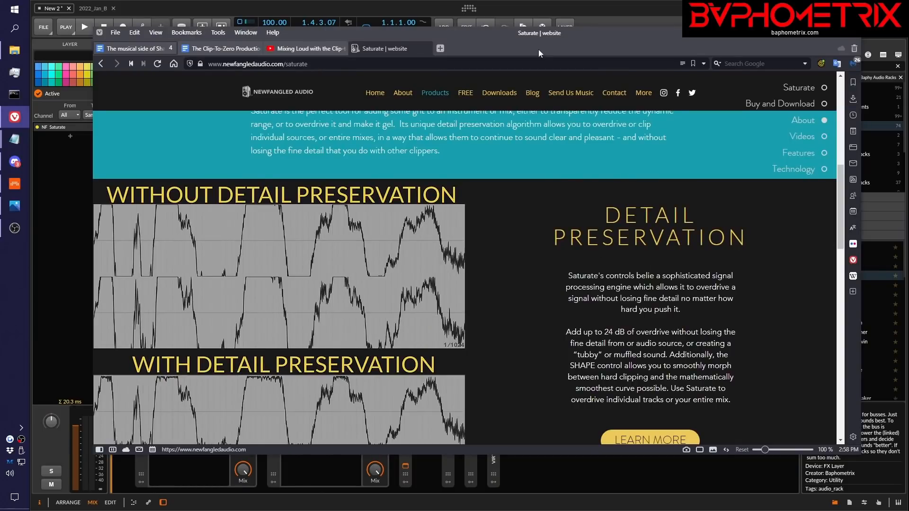
{"action": "left_click_drag", "start_coordinate": [490, 34], "coordinate": [908, 99]}
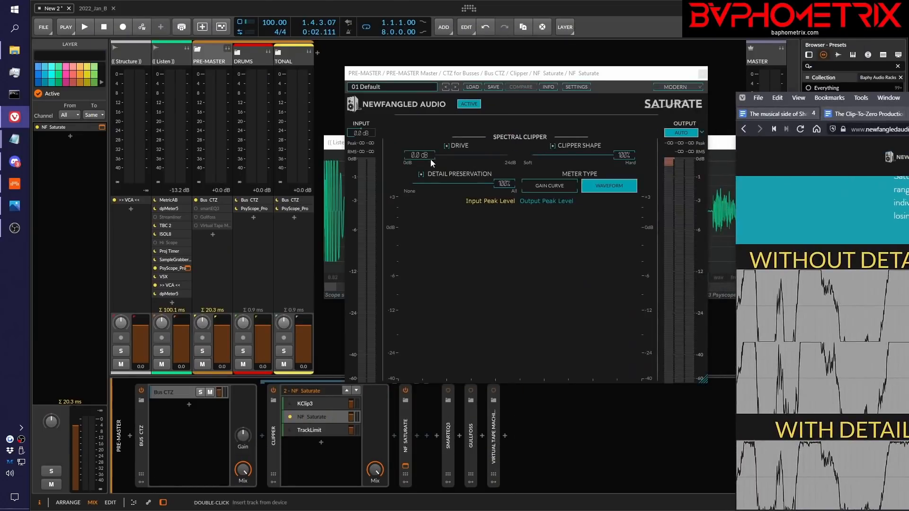
{"action": "mouse_move", "coordinate": [504, 184]}
{"action": "left_mouse_down"}
{"action": "mouse_move", "coordinate": [398, 182]}
{"action": "mouse_move", "coordinate": [521, 188]}
{"action": "left_mouse_up"}
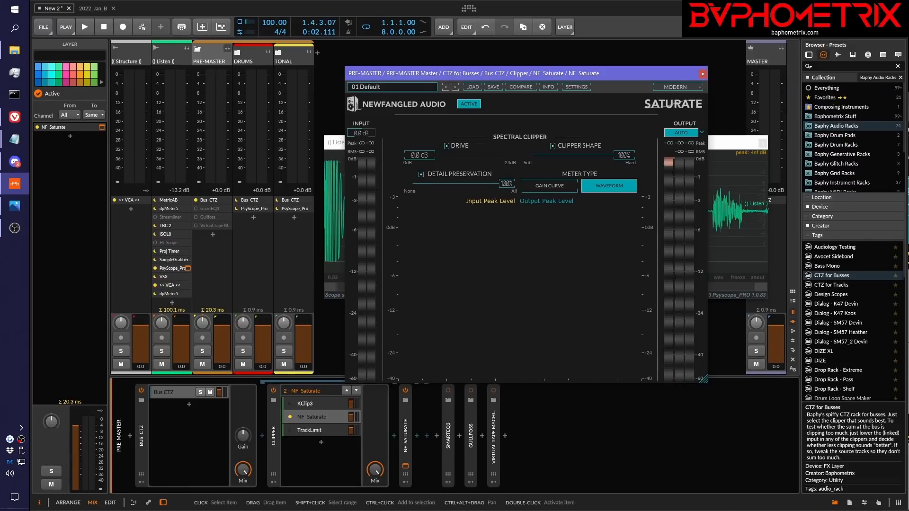
Examine the waveforms with and without Detail Preservation on the Saturate web page, and close the browser
{"action": "left_click_drag", "start_coordinate": [908, 95], "coordinate": [629, 62]}
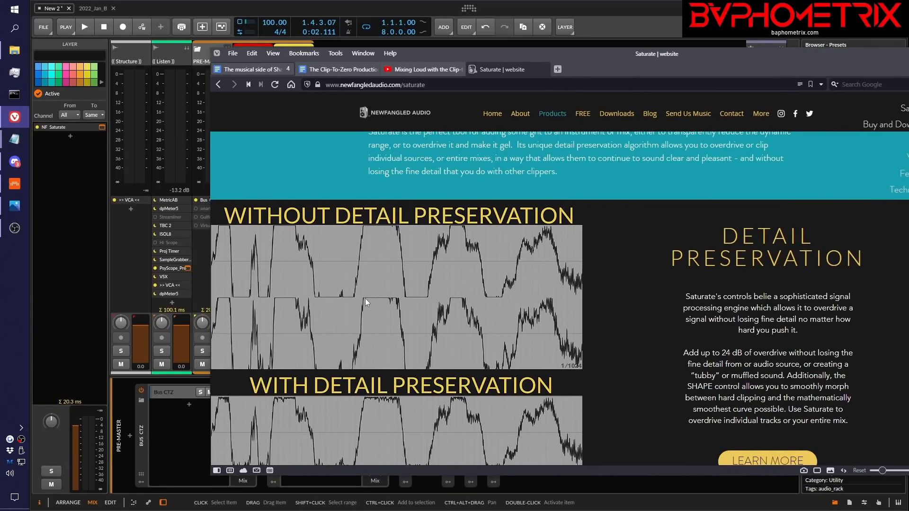
{"action": "scroll", "coordinate": [632, 256], "scroll_direction": "down", "scroll_amount": 2}
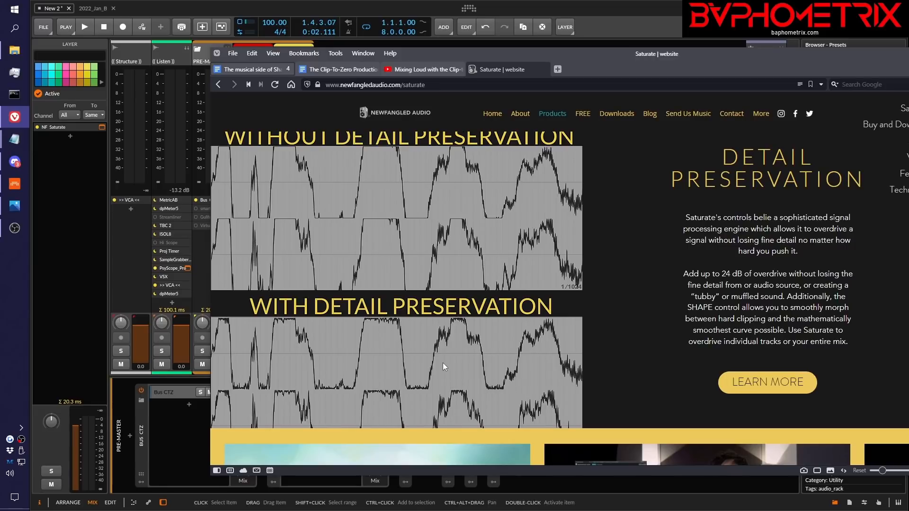
{"action": "scroll", "coordinate": [444, 364], "scroll_direction": "down", "scroll_amount": 1}
{"action": "scroll", "coordinate": [443, 365], "scroll_direction": "up", "scroll_amount": 1}
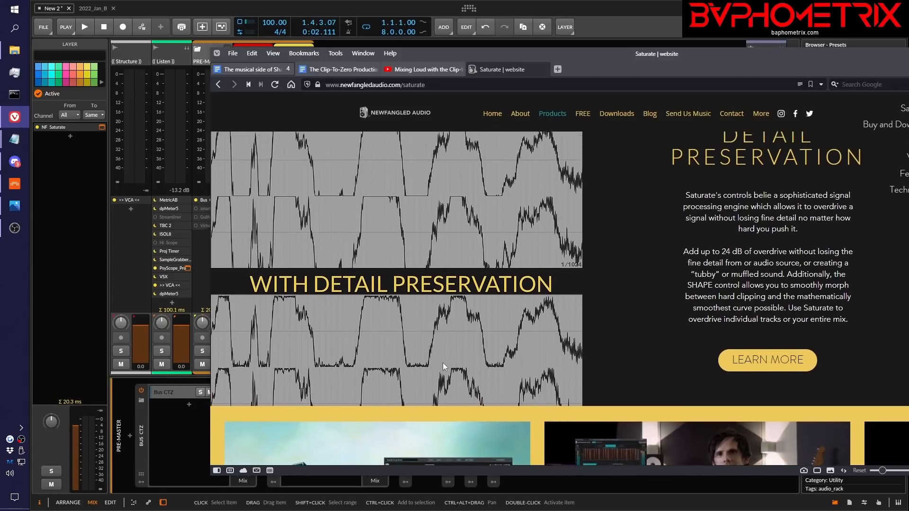
{"action": "scroll", "coordinate": [442, 362], "scroll_direction": "up", "scroll_amount": 2}
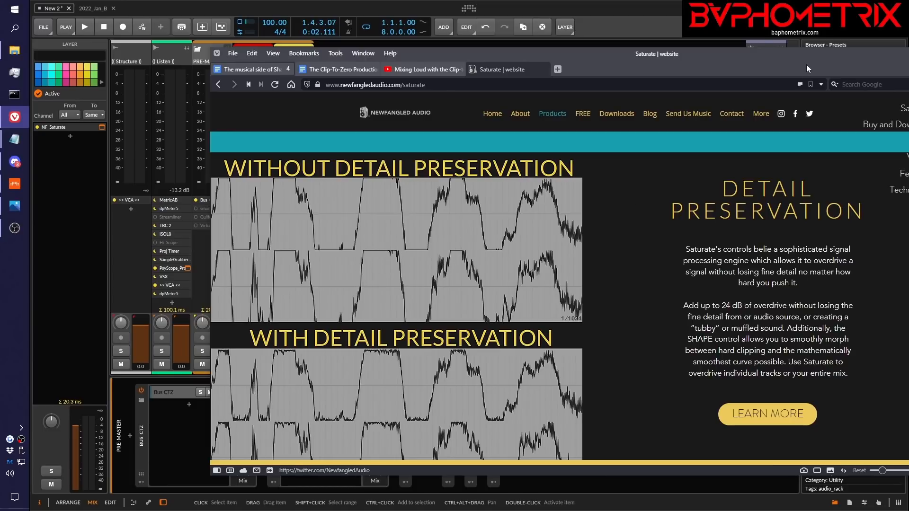
{"action": "left_click_drag", "start_coordinate": [806, 64], "coordinate": [720, 60]}
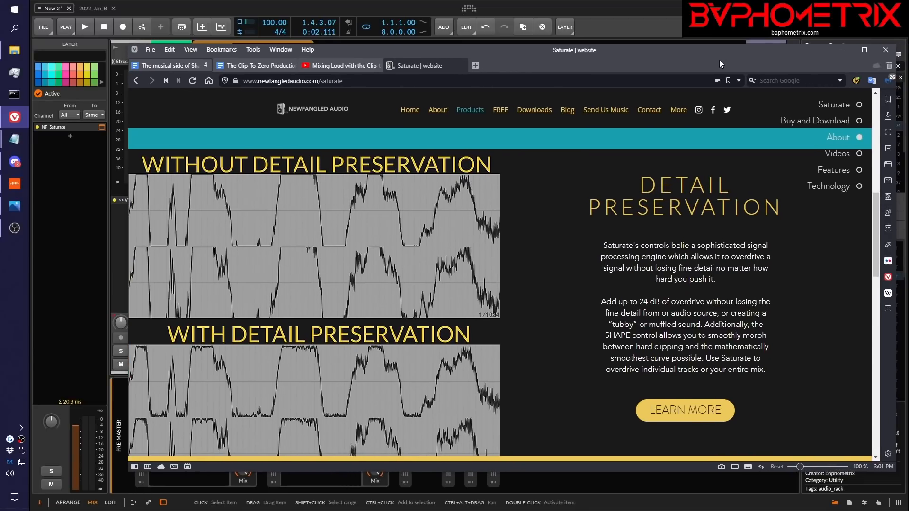
{"action": "left_click", "coordinate": [883, 53]}
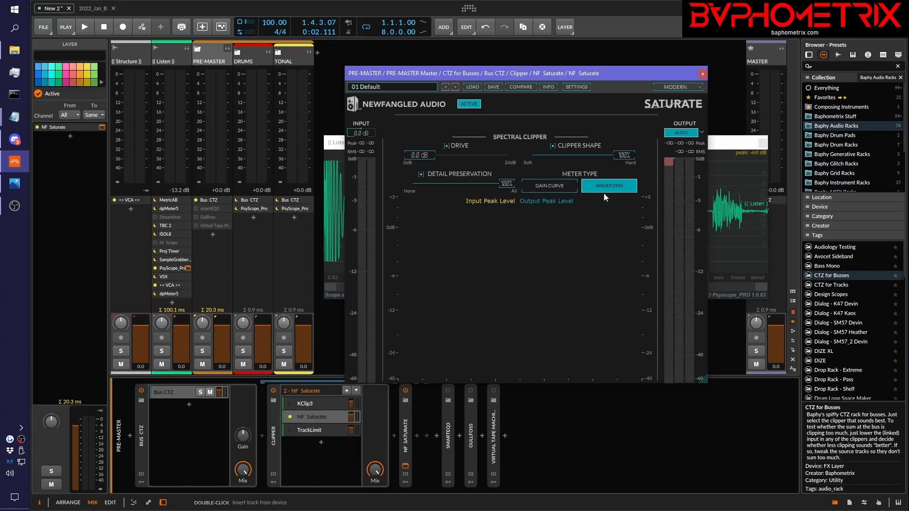
Toggle the OpenGL rendering setting of NF Saturate and reopen its plug-in window to apply it
{"action": "left_click_drag", "start_coordinate": [596, 74], "coordinate": [557, 90]}
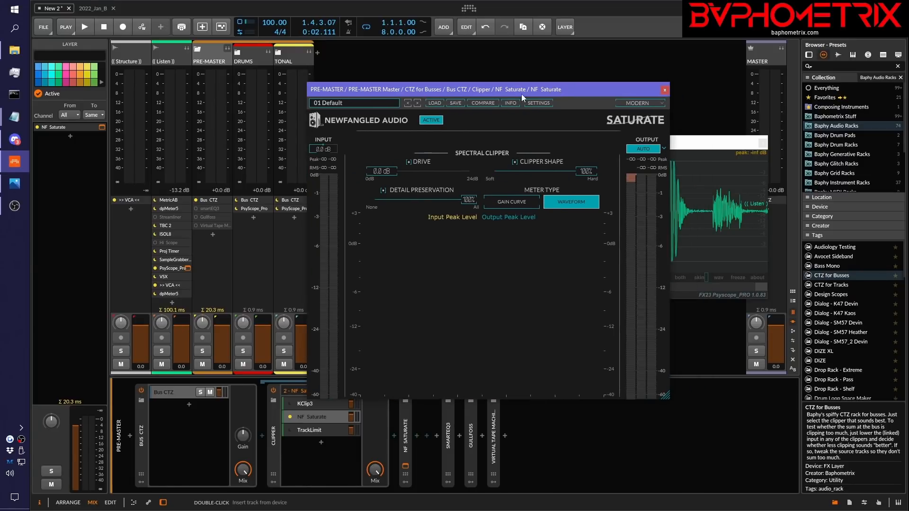
{"action": "left_click", "coordinate": [508, 104]}
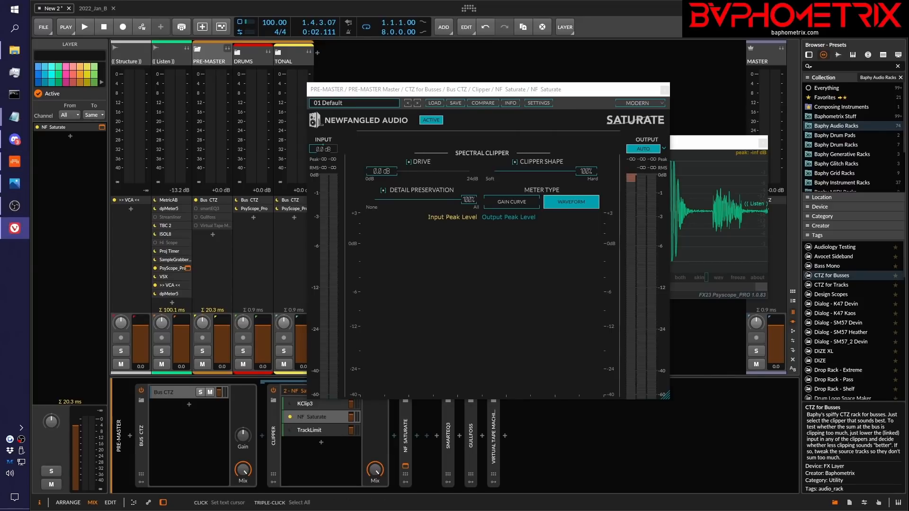
{"action": "left_click", "coordinate": [547, 104]}
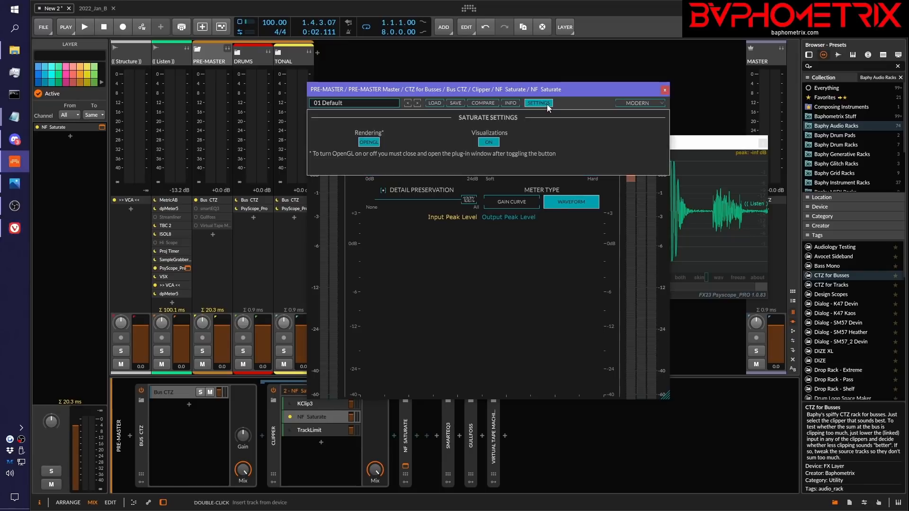
{"action": "left_click", "coordinate": [372, 143]}
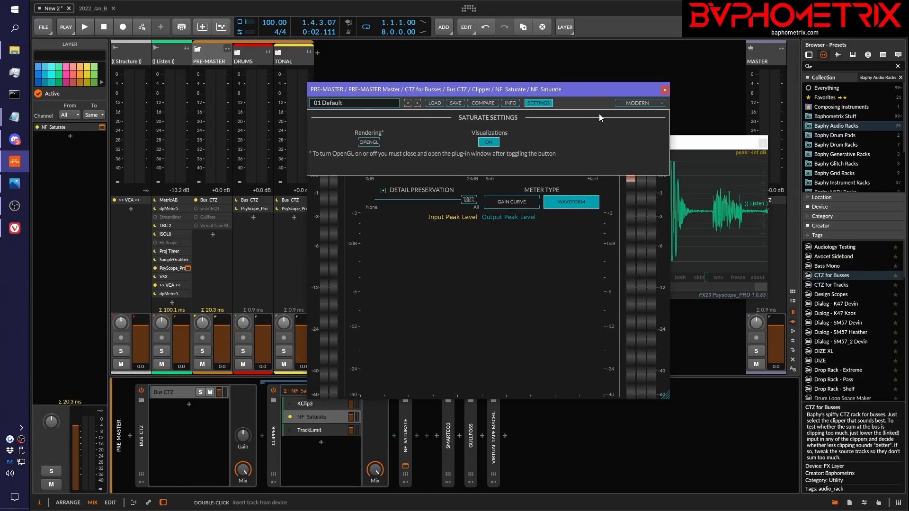
{"action": "left_click", "coordinate": [666, 89]}
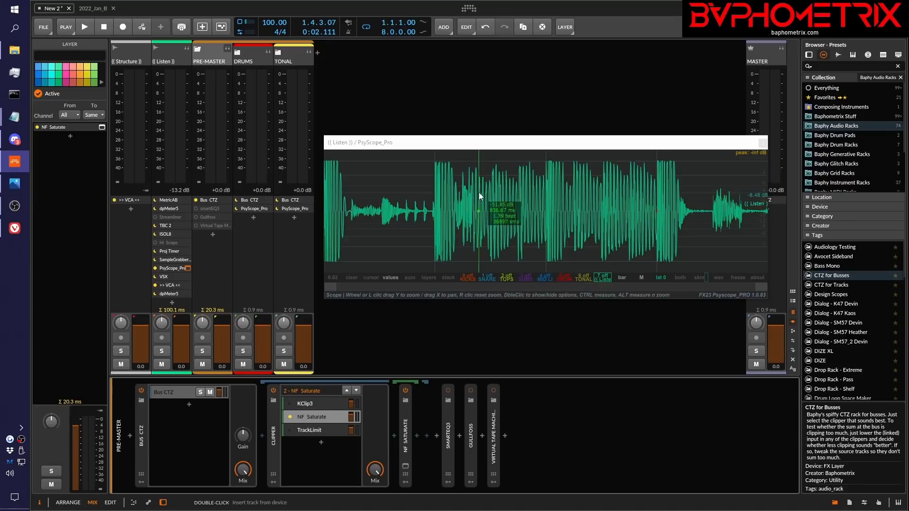
{"action": "left_click", "coordinate": [406, 465]}
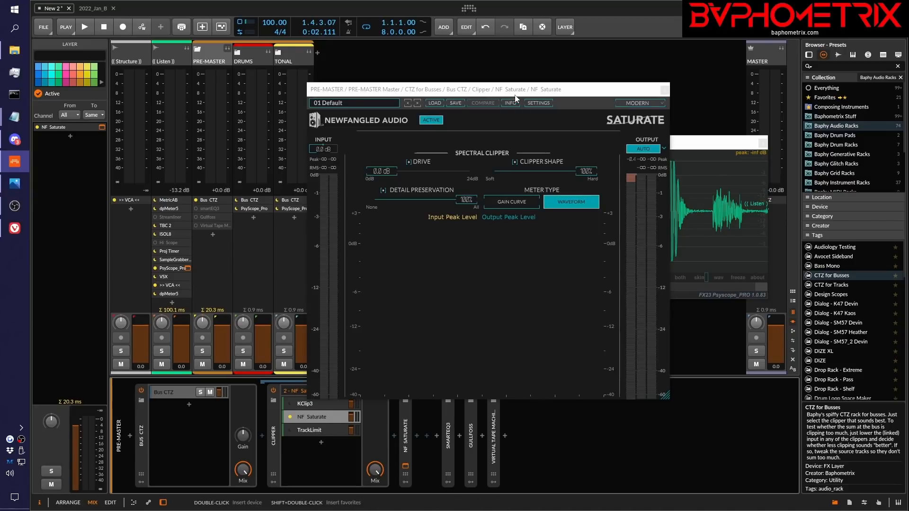
Play the opening beats with the NF Saturate window open to check its waveform meter
{"action": "left_click_drag", "start_coordinate": [541, 92], "coordinate": [557, 84]}
{"action": "key", "text": "space"}
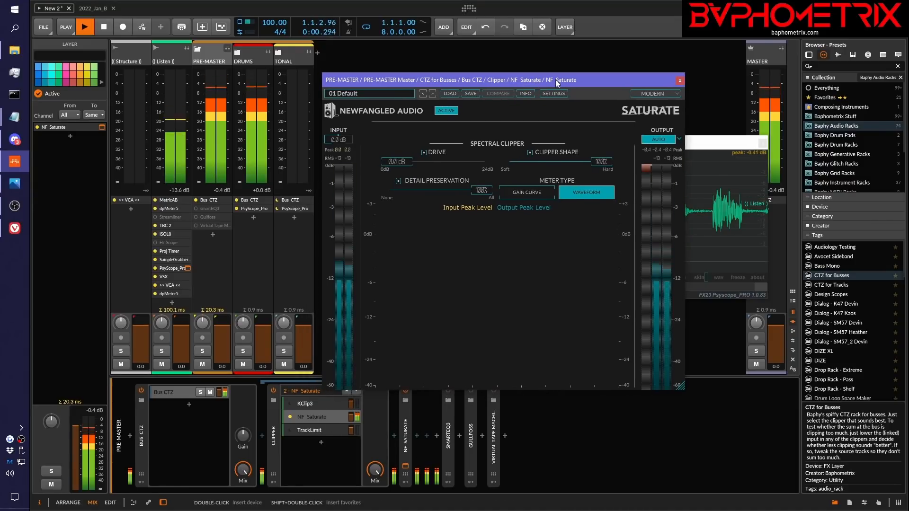
{"action": "key", "text": "space"}
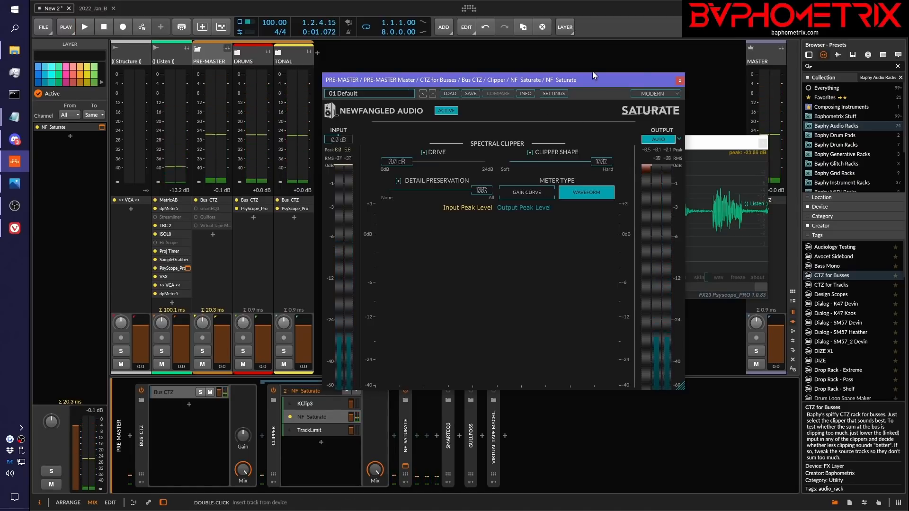
{"action": "left_click_drag", "start_coordinate": [593, 79], "coordinate": [628, 81]}
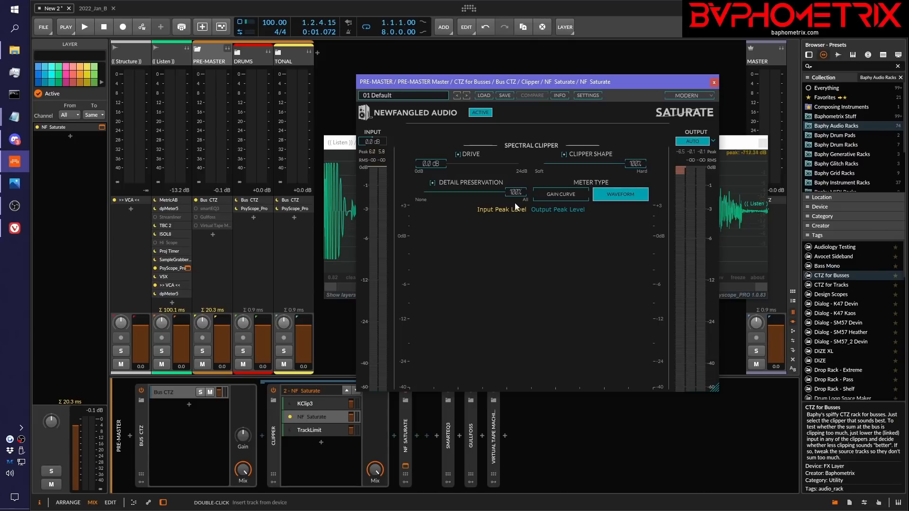
Lower NF Saturate's Detail Preservation to 0%, clear the output peak reading, and raise Detail Preservation back to 100%
{"action": "left_click_drag", "start_coordinate": [516, 195], "coordinate": [393, 198]}
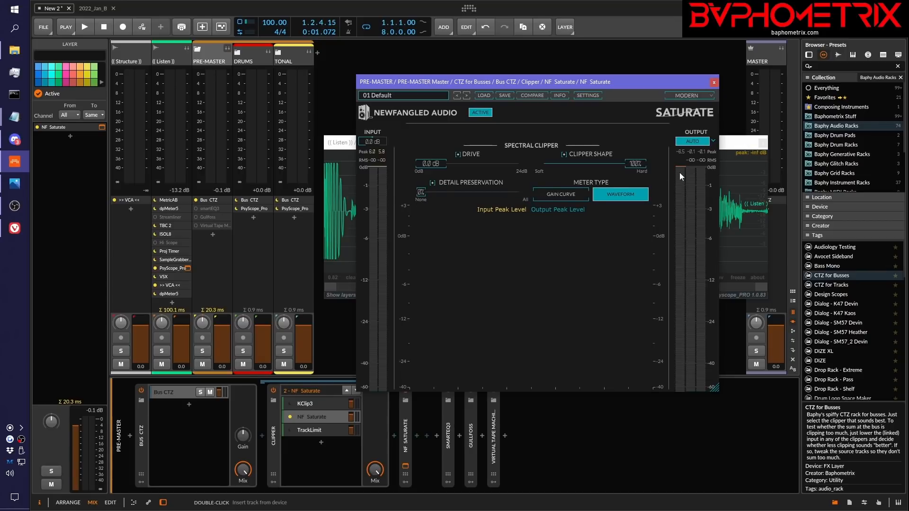
{"action": "left_click", "coordinate": [680, 152]}
{"action": "left_click_drag", "start_coordinate": [424, 196], "coordinate": [513, 198]}
Switch off NF Saturate's Auto output, try a Drive of 2.7 dB with Clipper Shape at 100%, and reposition the plug-in window
{"action": "left_click", "coordinate": [370, 152]}
{"action": "left_click", "coordinate": [707, 142]}
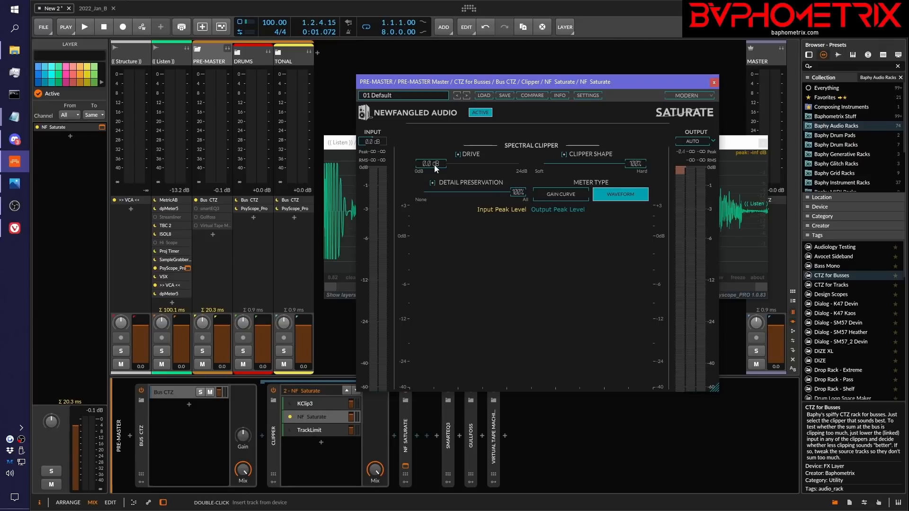
{"action": "left_click_drag", "start_coordinate": [448, 167], "coordinate": [410, 164]}
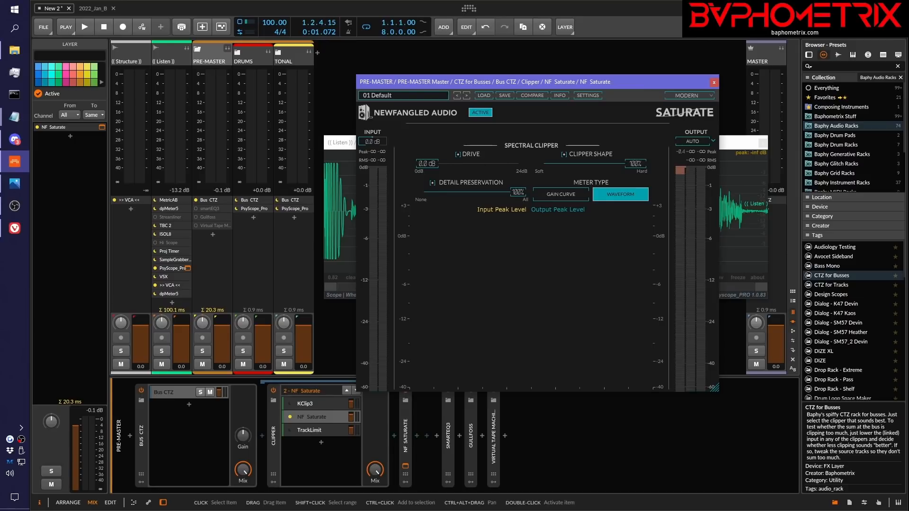
{"action": "left_click_drag", "start_coordinate": [908, 82], "coordinate": [908, 52]}
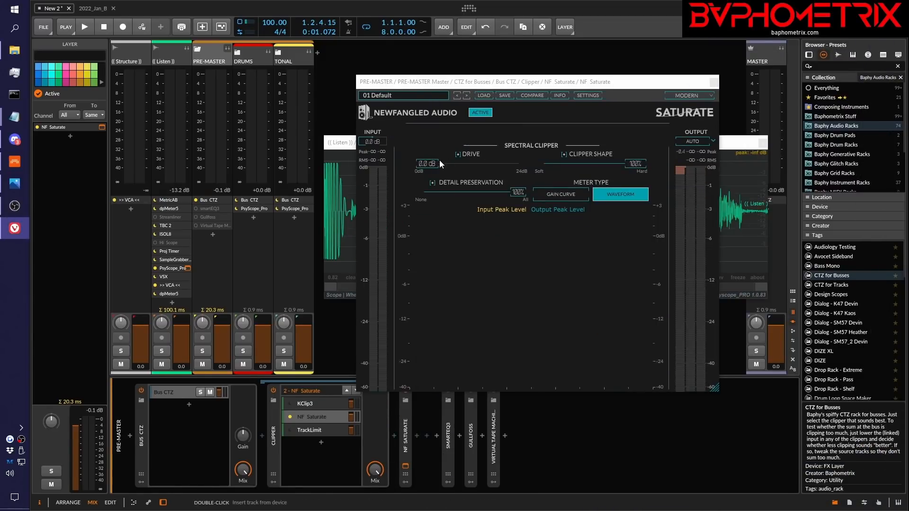
{"action": "mouse_move", "coordinate": [426, 163]}
{"action": "left_mouse_down"}
{"action": "mouse_move", "coordinate": [527, 167]}
{"action": "mouse_move", "coordinate": [444, 163]}
{"action": "left_mouse_up"}
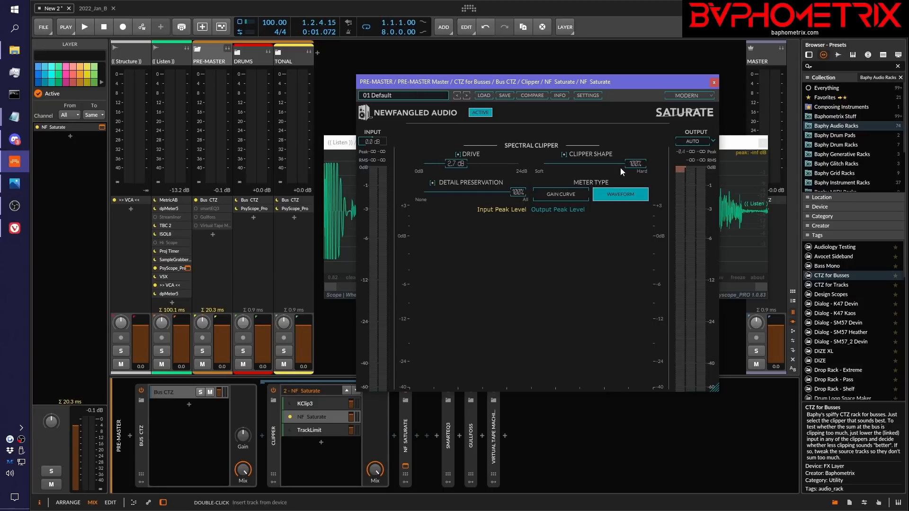
{"action": "left_click_drag", "start_coordinate": [631, 164], "coordinate": [661, 166]}
{"action": "left_click_drag", "start_coordinate": [587, 79], "coordinate": [646, 63]}
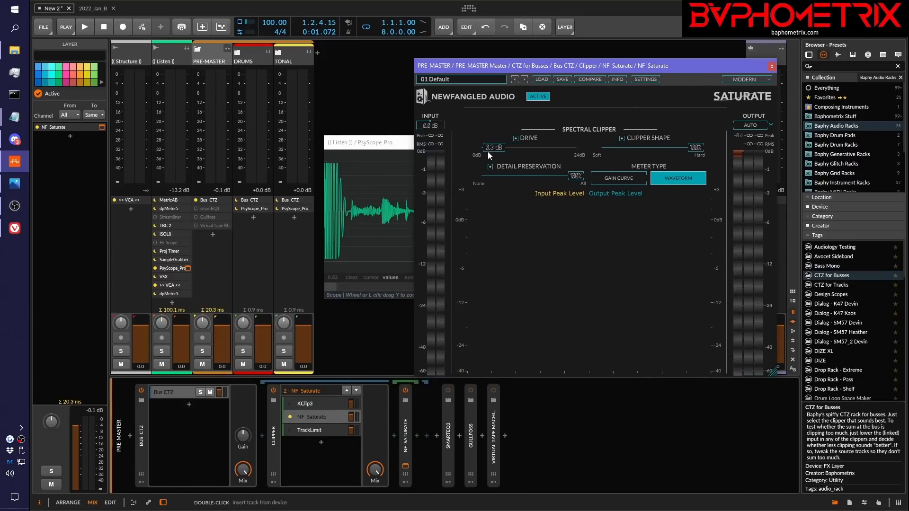
Return NF Saturate to 0.0 dB Drive, 100% Clipper Shape and Auto output, and close its plug-in window
{"action": "left_click_drag", "start_coordinate": [488, 151], "coordinate": [532, 149]}
{"action": "left_click_drag", "start_coordinate": [700, 149], "coordinate": [699, 150]}
{"action": "left_click_drag", "start_coordinate": [533, 148], "coordinate": [440, 157]}
{"action": "left_click_drag", "start_coordinate": [686, 64], "coordinate": [637, 66]}
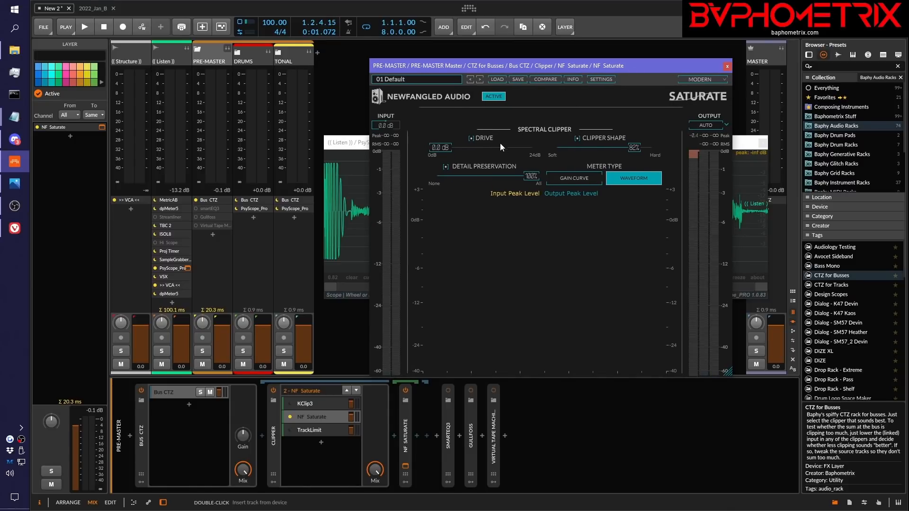
{"action": "left_click_drag", "start_coordinate": [633, 148], "coordinate": [728, 151]}
{"action": "left_click", "coordinate": [714, 126]}
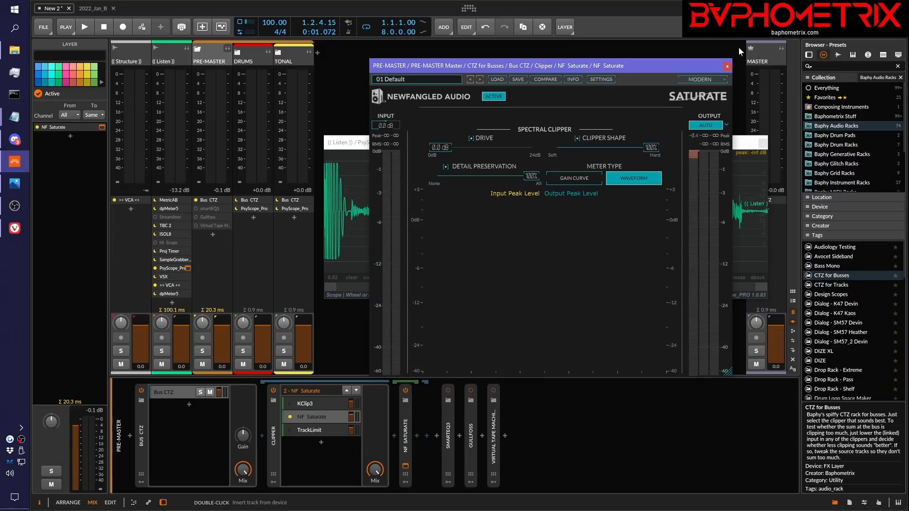
{"action": "left_click", "coordinate": [727, 66]}
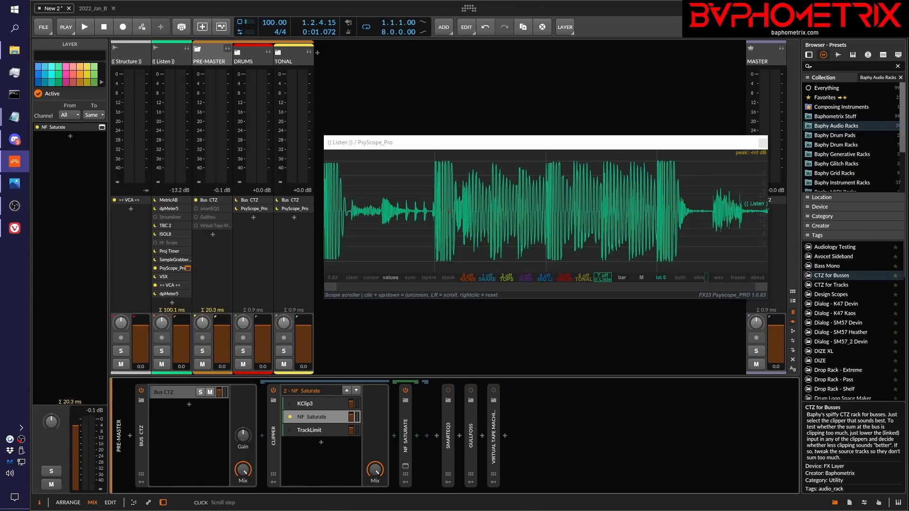
Switch to the browser, show the Saturate page and the Mixing Loud with CTZ playlist's first episodes, and park the browser off-screen
{"action": "left_click_drag", "start_coordinate": [908, 61], "coordinate": [744, 64]}
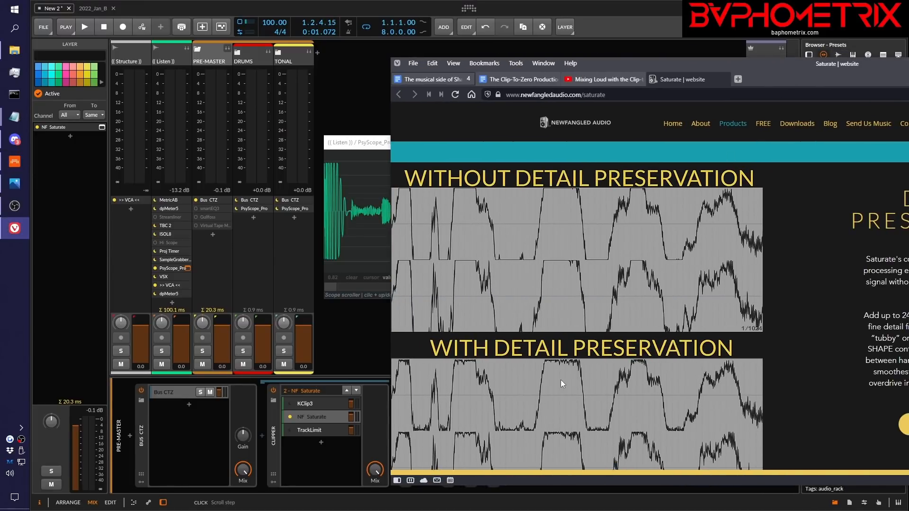
{"action": "left_click_drag", "start_coordinate": [791, 72], "coordinate": [908, 71]}
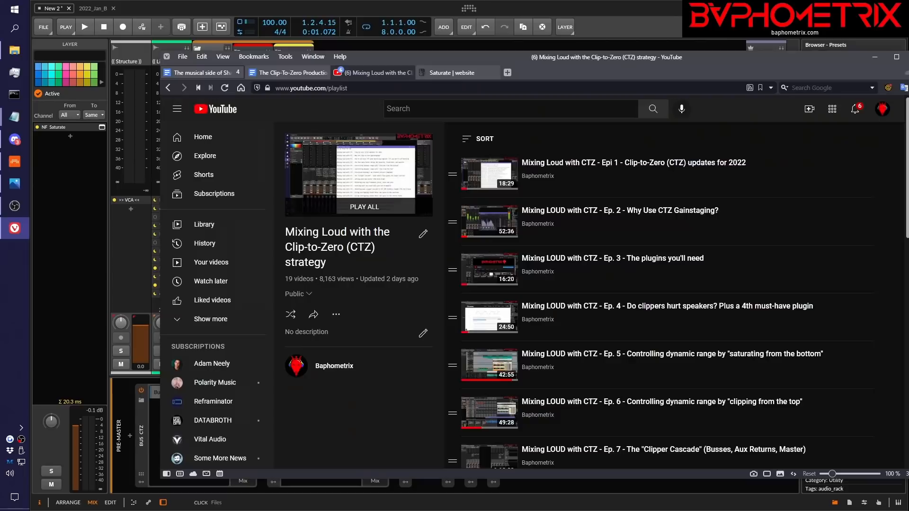
{"action": "scroll", "coordinate": [669, 324], "scroll_direction": "down", "scroll_amount": 1}
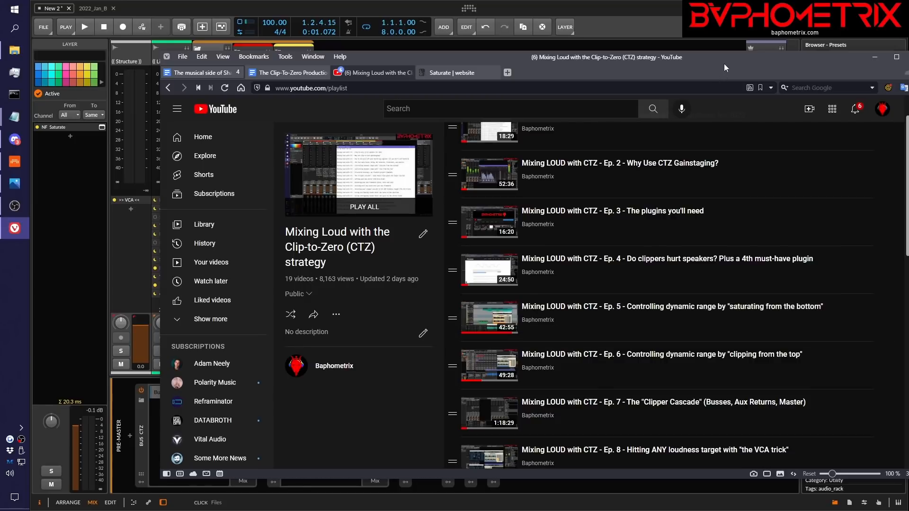
{"action": "left_click_drag", "start_coordinate": [726, 61], "coordinate": [908, 61]}
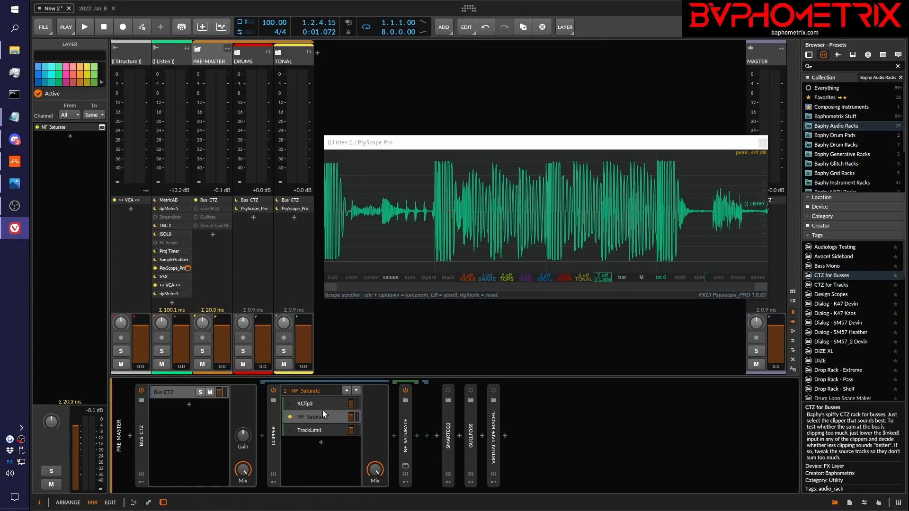
Switch the PRE-MASTER clipper to KClip3 and back to NF Saturate, and widen the Bitwig window to nearly the full screen
{"action": "left_click", "coordinate": [291, 404]}
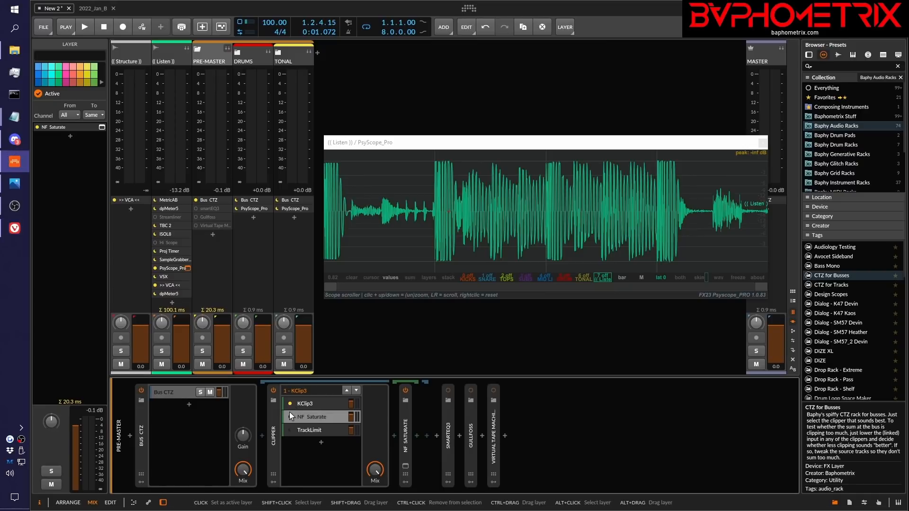
{"action": "left_click", "coordinate": [291, 404]}
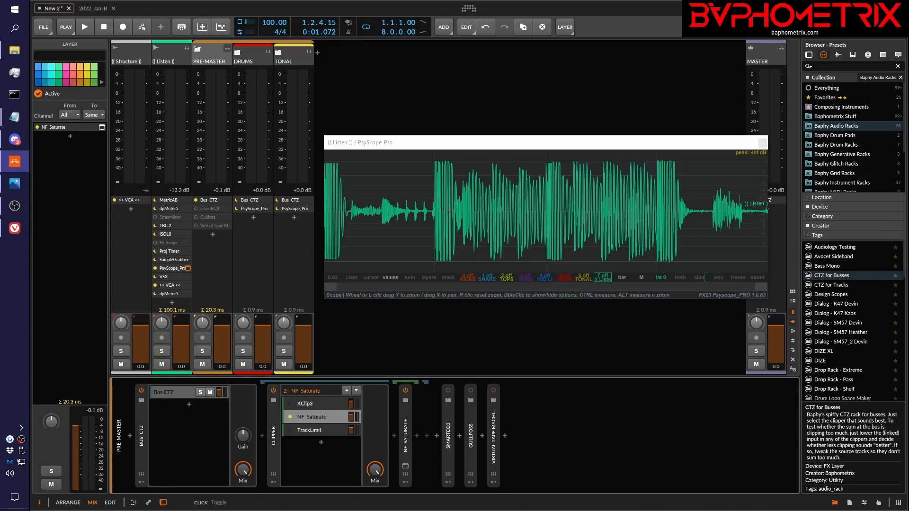
{"action": "key", "text": "alt+Tab"}
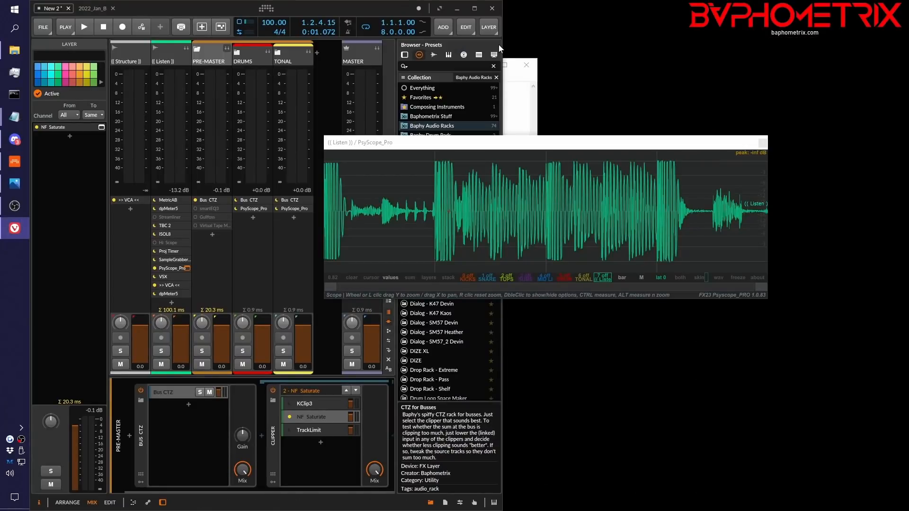
{"action": "left_click_drag", "start_coordinate": [502, 45], "coordinate": [904, 44]}
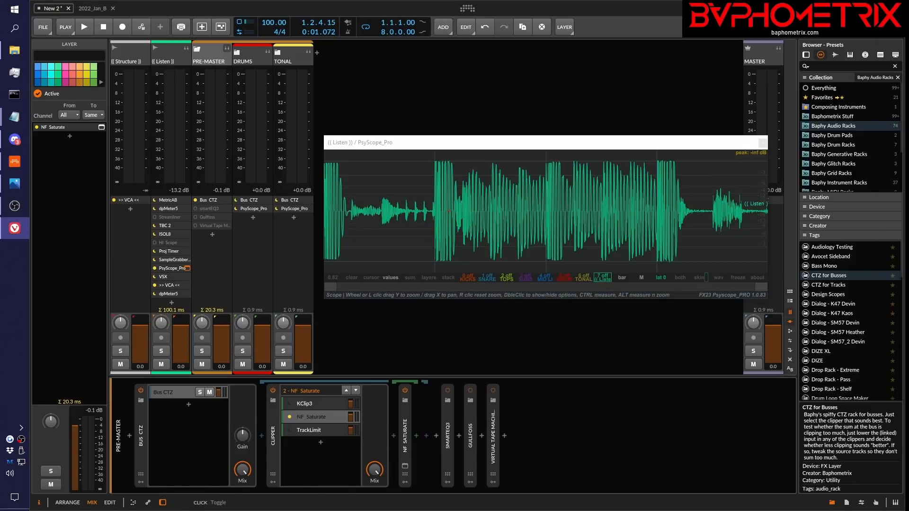
Bring the browser's Saturate page back to compare the waveforms with and without Detail Preservation, and park it off-screen
{"action": "key", "text": "alt+Tab"}
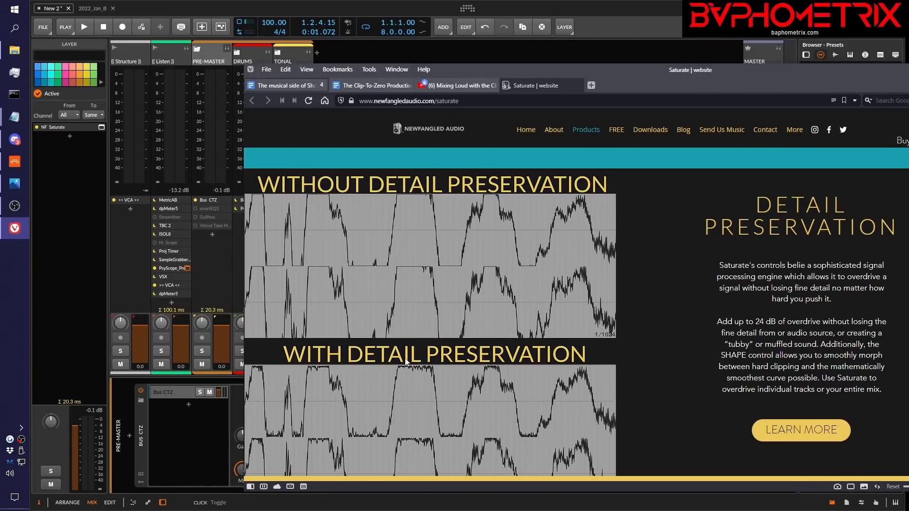
{"action": "left_click_drag", "start_coordinate": [626, 74], "coordinate": [908, 100]}
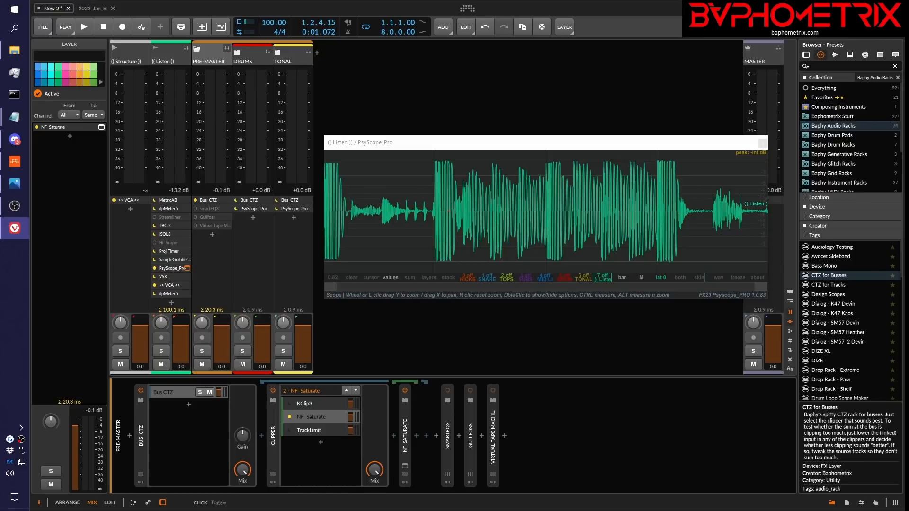
{"action": "left_click_drag", "start_coordinate": [908, 69], "coordinate": [836, 64]}
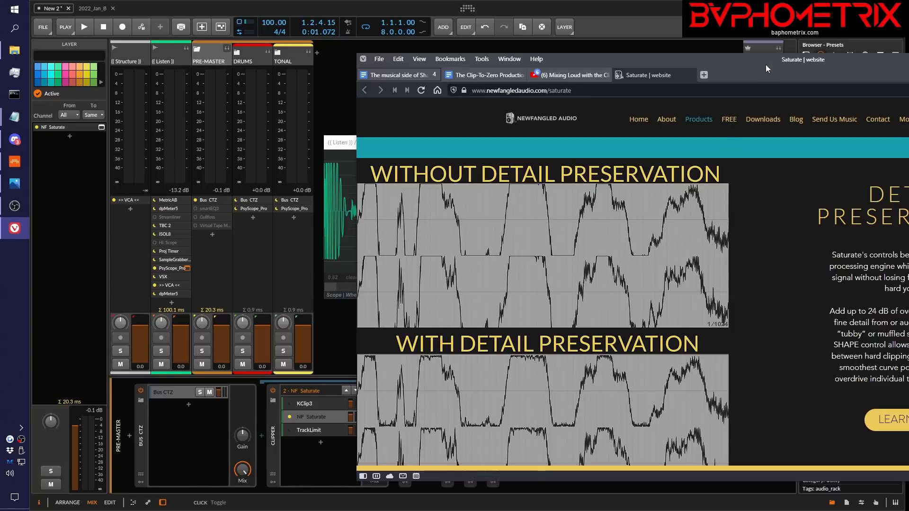
{"action": "left_click_drag", "start_coordinate": [766, 65], "coordinate": [908, 80]}
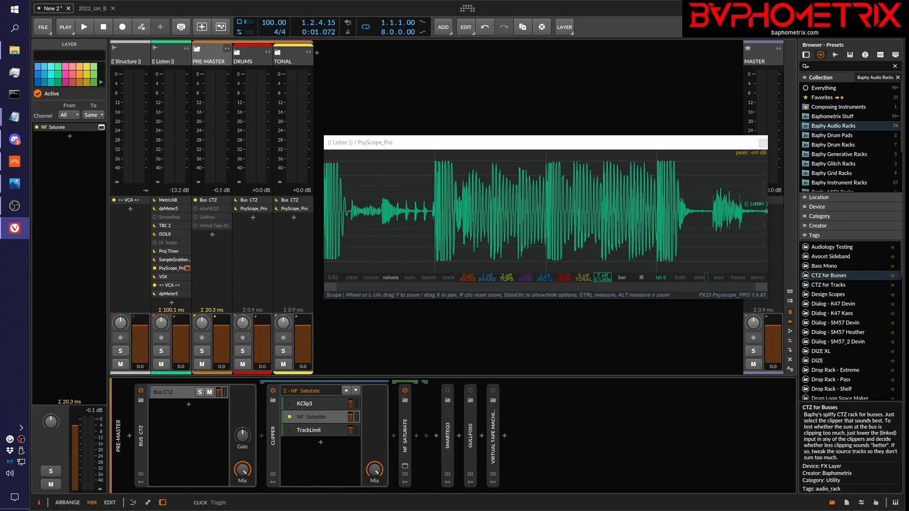
Alternate the active PRE-MASTER clipper layer between NF Saturate and KClip3, finishing on NF Saturate
{"action": "left_click", "coordinate": [288, 414]}
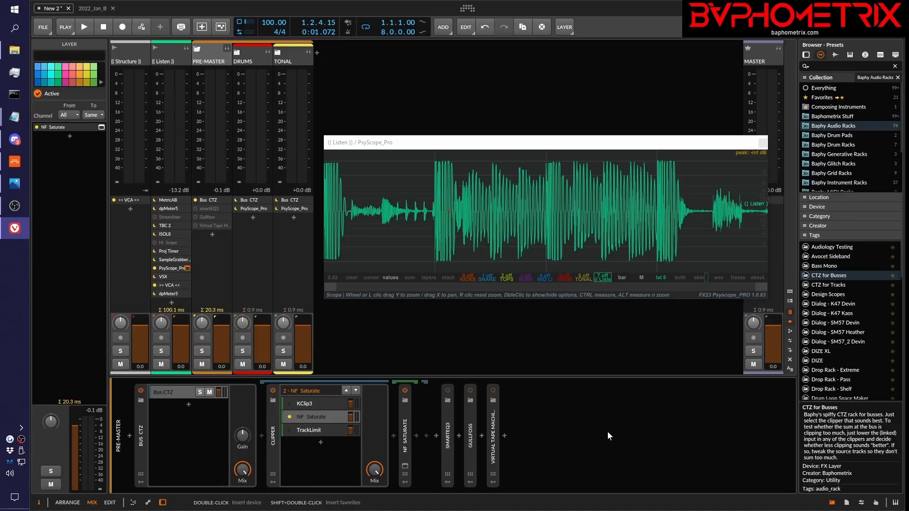
{"action": "left_click", "coordinate": [289, 403]}
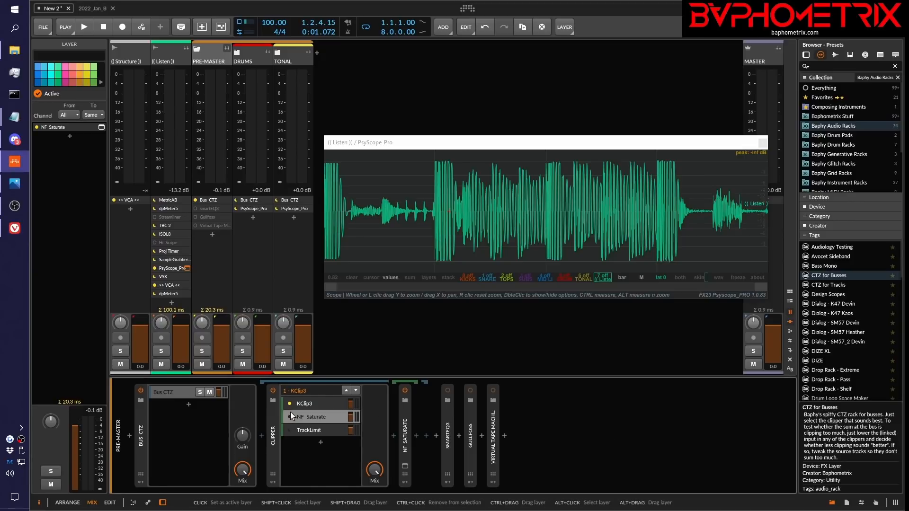
{"action": "left_click", "coordinate": [290, 416]}
{"action": "left_click", "coordinate": [288, 404]}
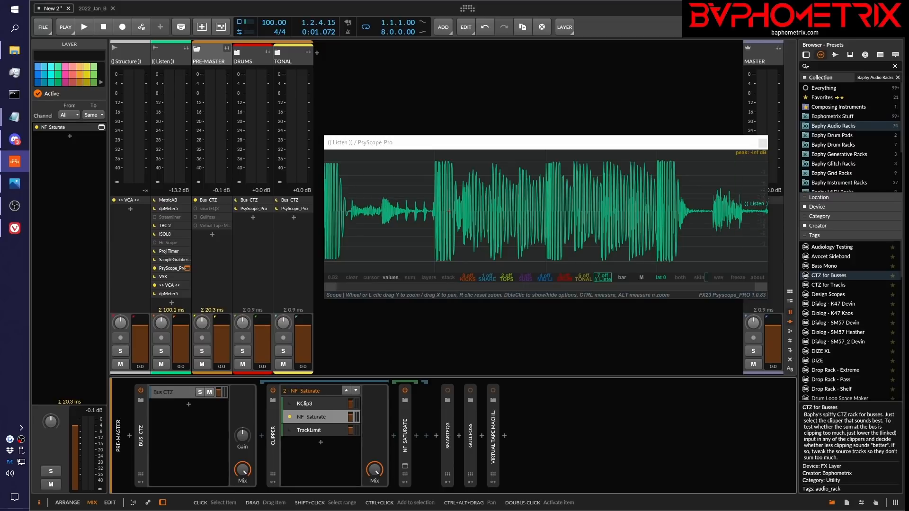
Bring the browser back on screen with the Mixing Loud with the Clip-to-Zero (CTZ) strategy playlist on YouTube
{"action": "left_click_drag", "start_coordinate": [908, 67], "coordinate": [463, 43]}
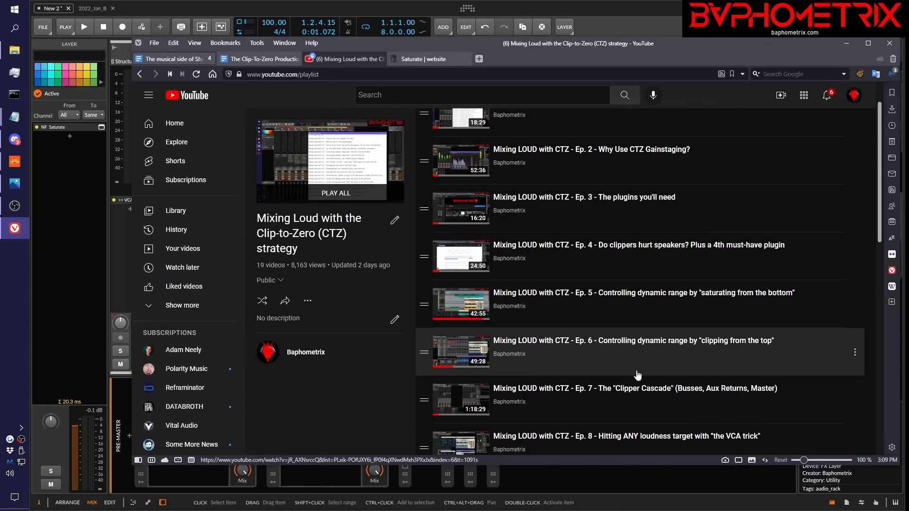